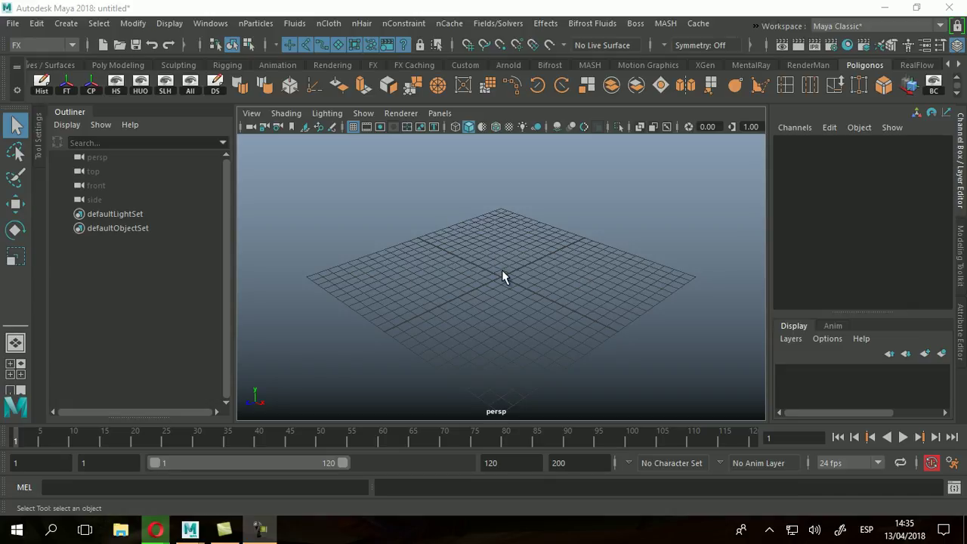
Step: Create a polygon sphere at the origin and scale it uniformly to about 3.4
{"action": "left_click_drag", "start_coordinate": [512, 271], "coordinate": [539, 287], "text": "alt"}
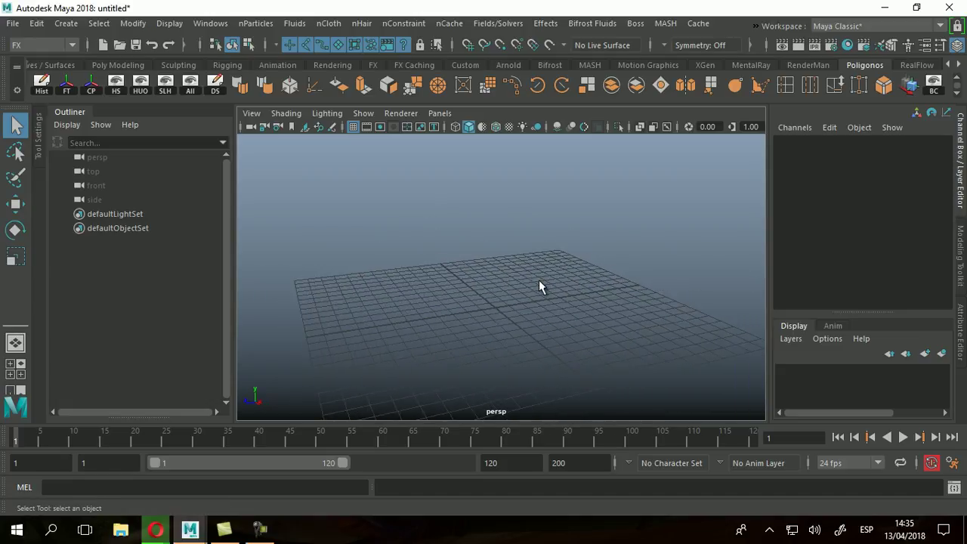
{"action": "left_click", "coordinate": [123, 65]}
{"action": "left_click", "coordinate": [41, 84]}
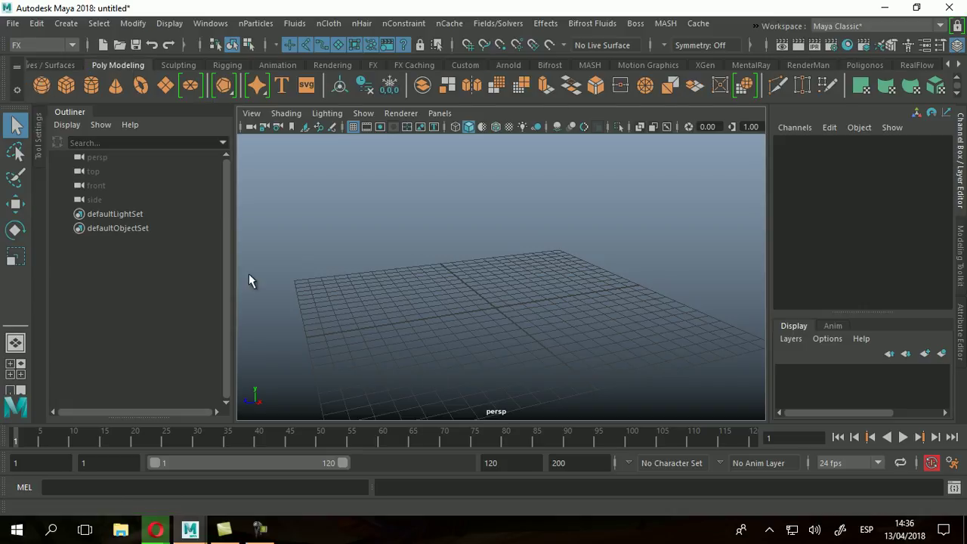
{"action": "key", "text": "r"}
{"action": "left_click_drag", "start_coordinate": [494, 308], "coordinate": [559, 322]}
Step: Raise the sphere above the grid to a Translate Y of about 9.2
{"action": "key", "text": "w"}
{"action": "left_click_drag", "start_coordinate": [498, 253], "coordinate": [493, 138]}
{"action": "left_click_drag", "start_coordinate": [454, 277], "coordinate": [537, 320], "text": "alt"}
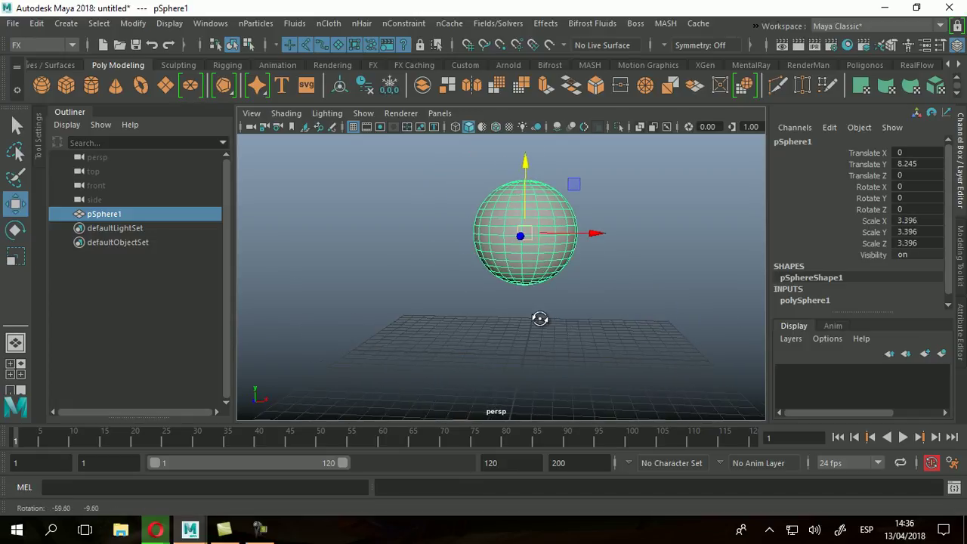
{"action": "left_click_drag", "start_coordinate": [525, 178], "coordinate": [526, 162]}
{"action": "left_click_drag", "start_coordinate": [594, 285], "coordinate": [540, 274], "text": "alt"}
{"action": "scroll", "coordinate": [540, 274], "scroll_direction": "up", "scroll_amount": 2}
{"action": "middle_click_drag", "start_coordinate": [547, 261], "coordinate": [524, 299], "text": "alt"}
{"action": "left_click", "coordinate": [17, 125]}
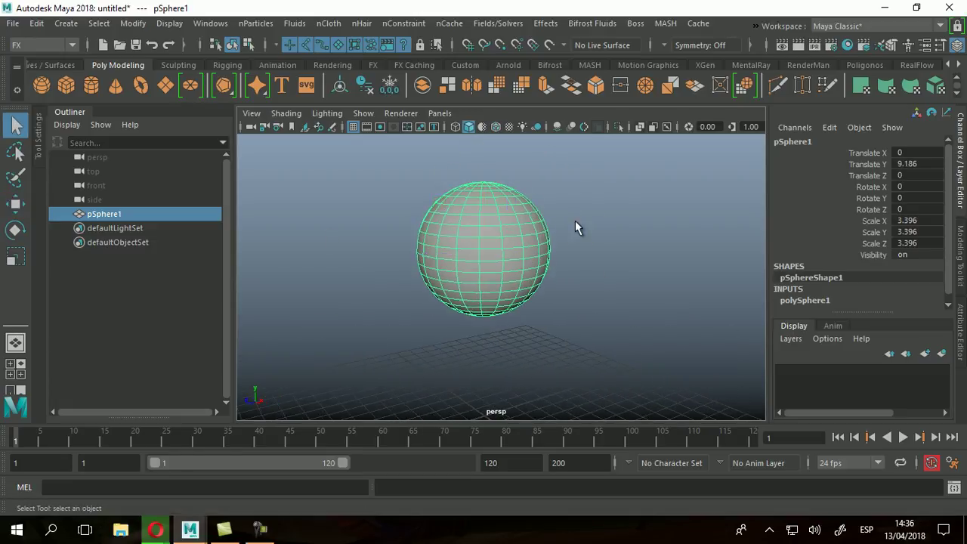
Step: Display the sphere in wireframe and keep it selected
{"action": "key", "text": "4"}
{"action": "left_click_drag", "start_coordinate": [417, 274], "coordinate": [543, 296], "text": "alt"}
{"action": "left_click", "coordinate": [624, 300]}
{"action": "left_click_drag", "start_coordinate": [624, 300], "coordinate": [569, 298], "text": "alt"}
{"action": "left_click", "coordinate": [502, 260]}
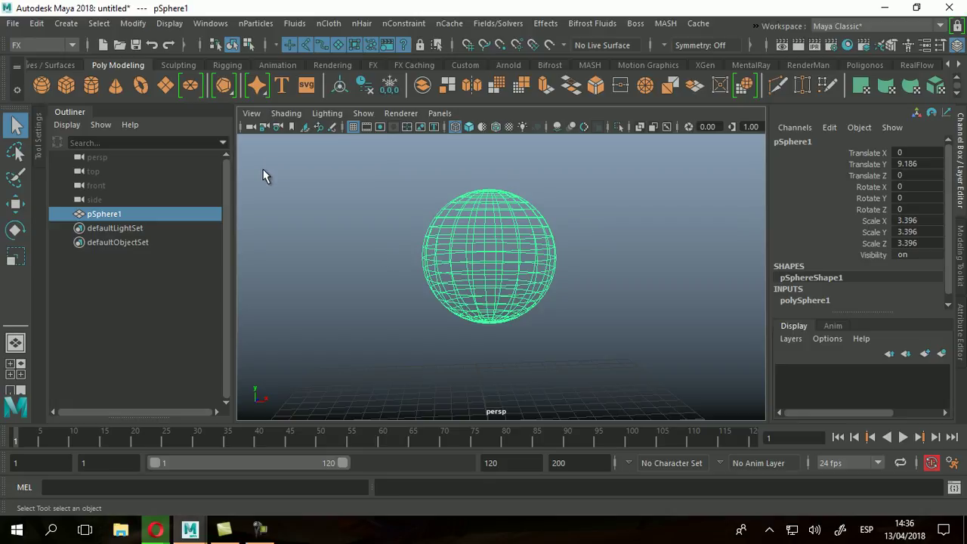
Step: Open the Particle Fill options for the selected sphere
{"action": "left_click", "coordinate": [256, 23]}
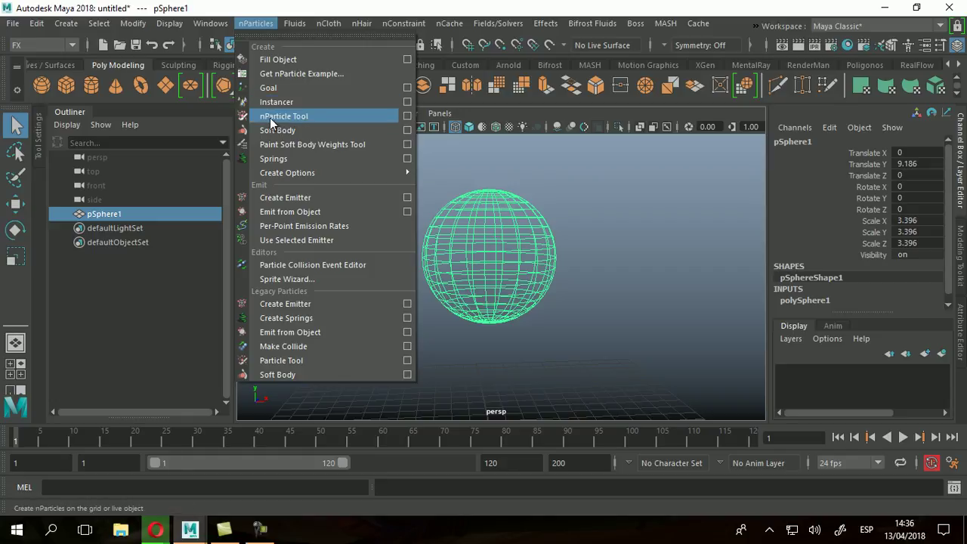
{"action": "left_click", "coordinate": [306, 200]}
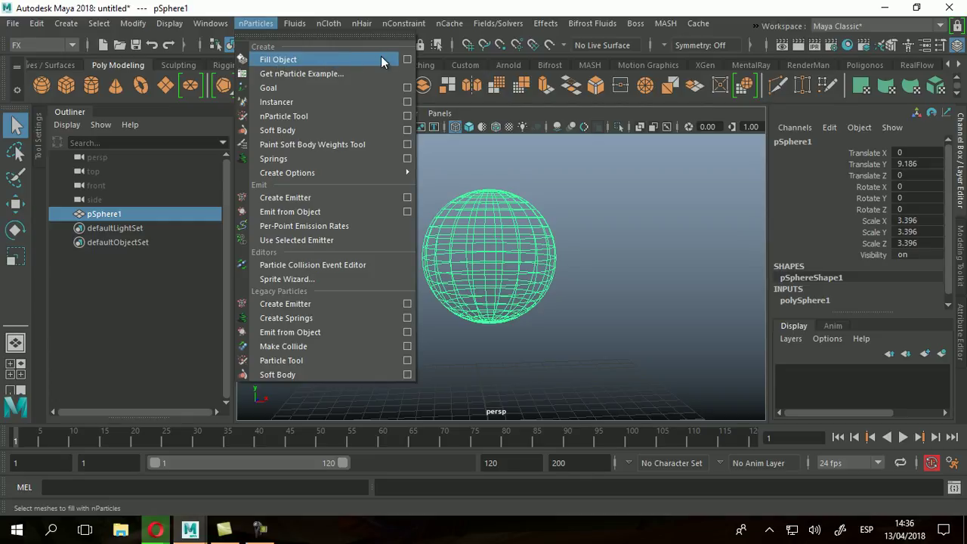
{"action": "left_click", "coordinate": [408, 59]}
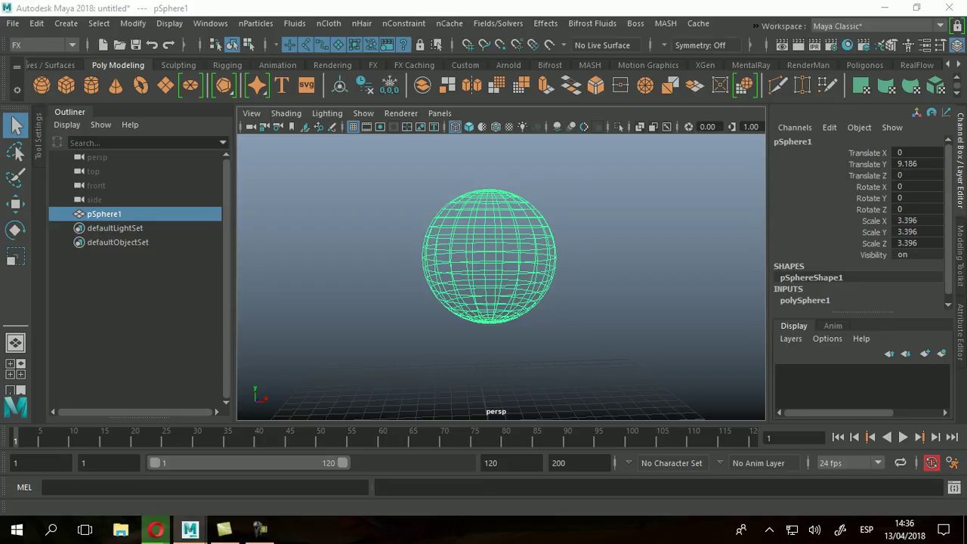
{"action": "left_click_drag", "start_coordinate": [630, 67], "coordinate": [718, 31]}
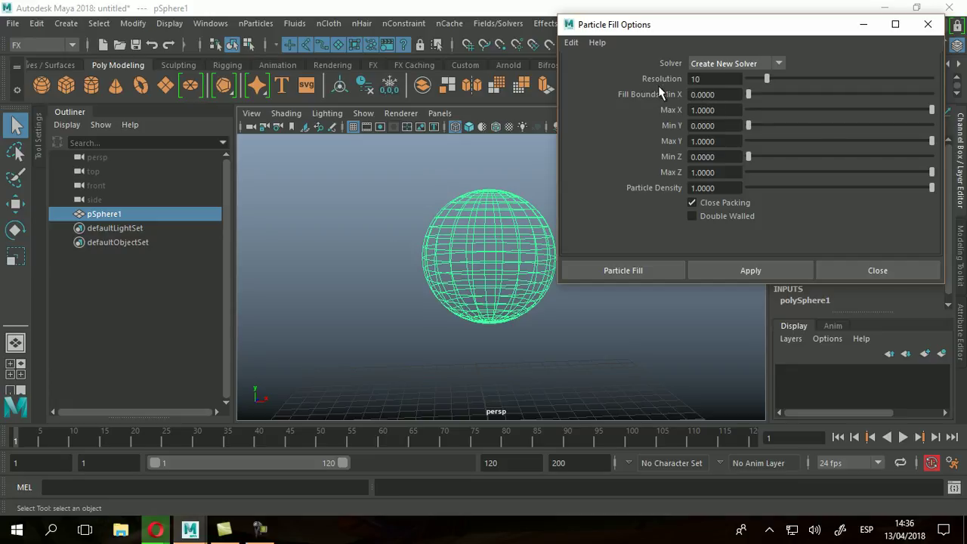
{"action": "left_click_drag", "start_coordinate": [466, 235], "coordinate": [464, 272], "text": "alt"}
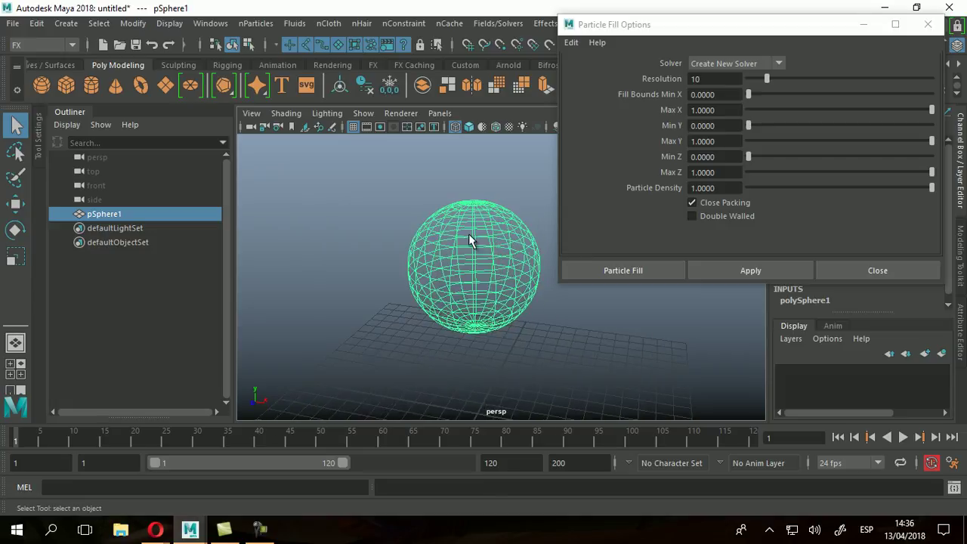
{"action": "left_click_drag", "start_coordinate": [400, 330], "coordinate": [444, 266], "text": "alt"}
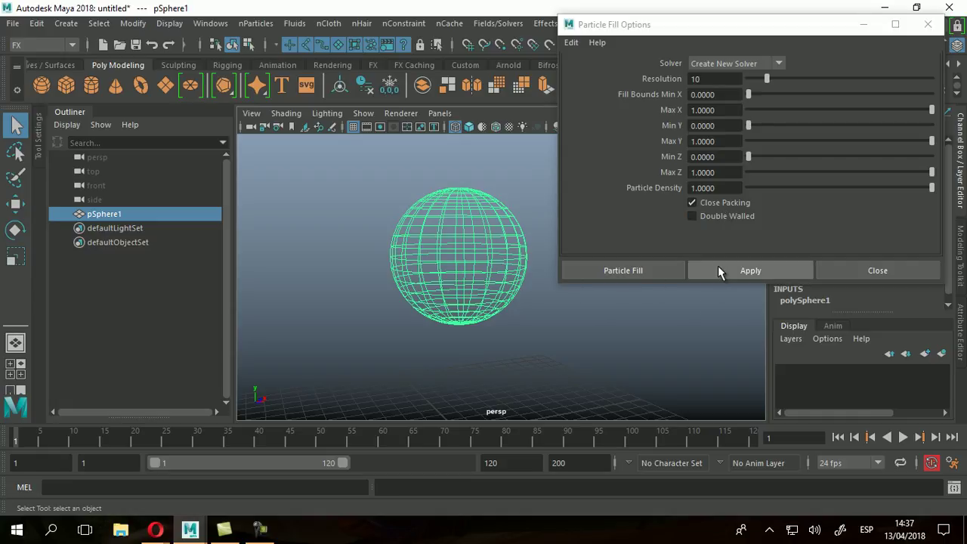
Step: Try filling the sphere with particles at resolution 10, inspect the density, and undo the fill
{"action": "left_click", "coordinate": [660, 270]}
{"action": "left_click_drag", "start_coordinate": [514, 274], "coordinate": [448, 277], "text": "alt"}
{"action": "scroll", "coordinate": [484, 272], "scroll_direction": "up", "scroll_amount": 4}
{"action": "left_click_drag", "start_coordinate": [514, 270], "coordinate": [454, 255], "text": "alt"}
{"action": "key", "text": "ctrl+z"}
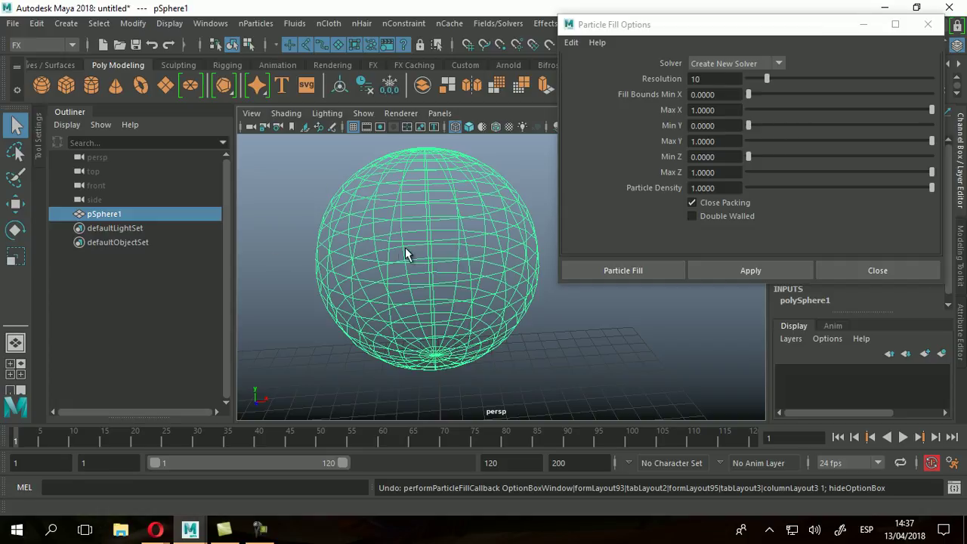
Step: Try filling the sphere with particles at resolution 50, and undo that fill
{"action": "left_click_drag", "start_coordinate": [401, 254], "coordinate": [421, 220], "text": "alt"}
{"action": "double_click", "coordinate": [696, 78]}
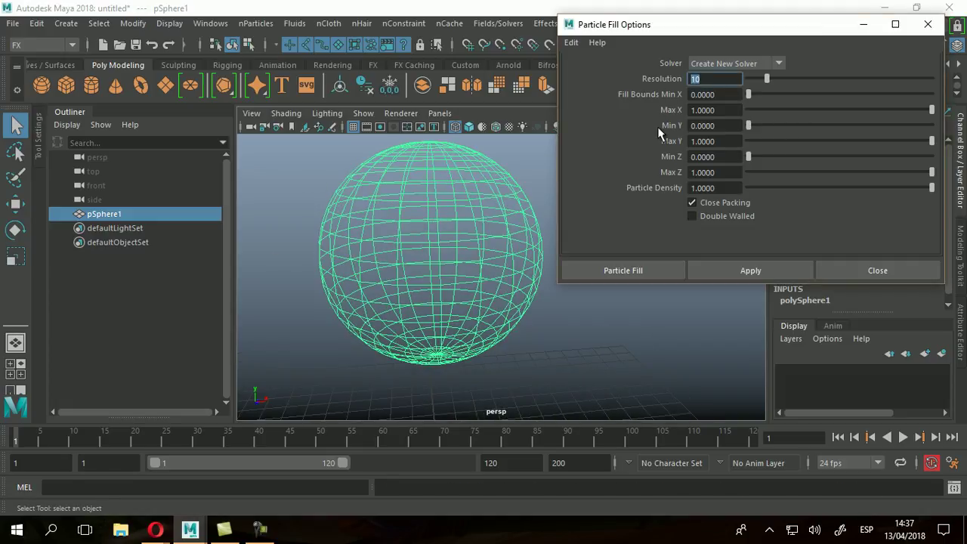
{"action": "type", "text": "50"}
{"action": "key", "text": "Return"}
{"action": "left_click", "coordinate": [655, 273]}
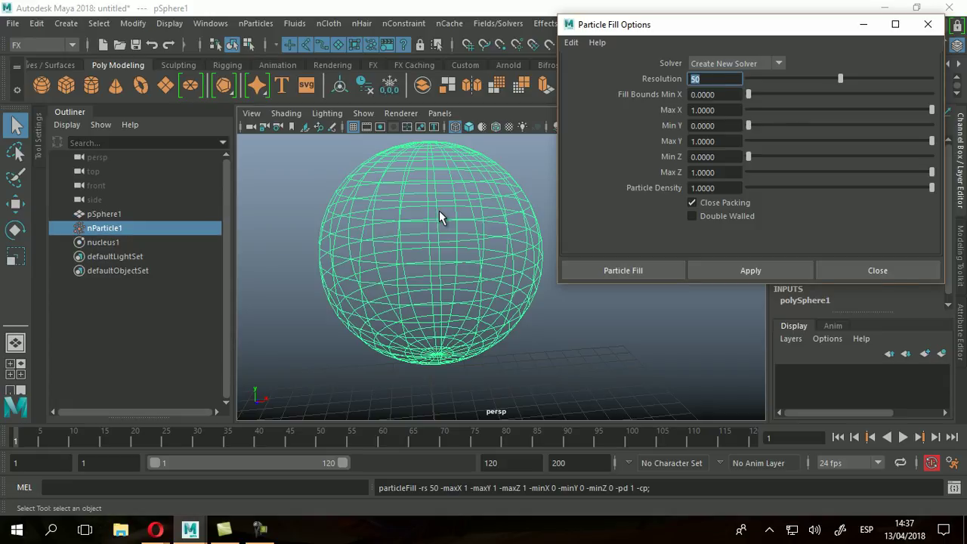
{"action": "left_click_drag", "start_coordinate": [514, 223], "coordinate": [437, 287], "text": "alt"}
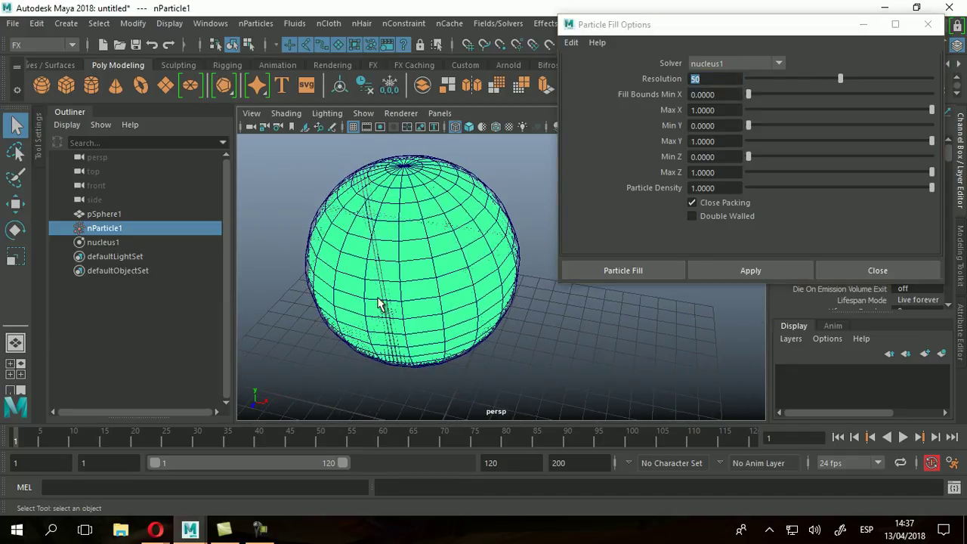
{"action": "key", "text": "ctrl+z"}
Step: Fill the sphere with nParticles at resolution 30 and close the fill options
{"action": "left_click", "coordinate": [715, 81]}
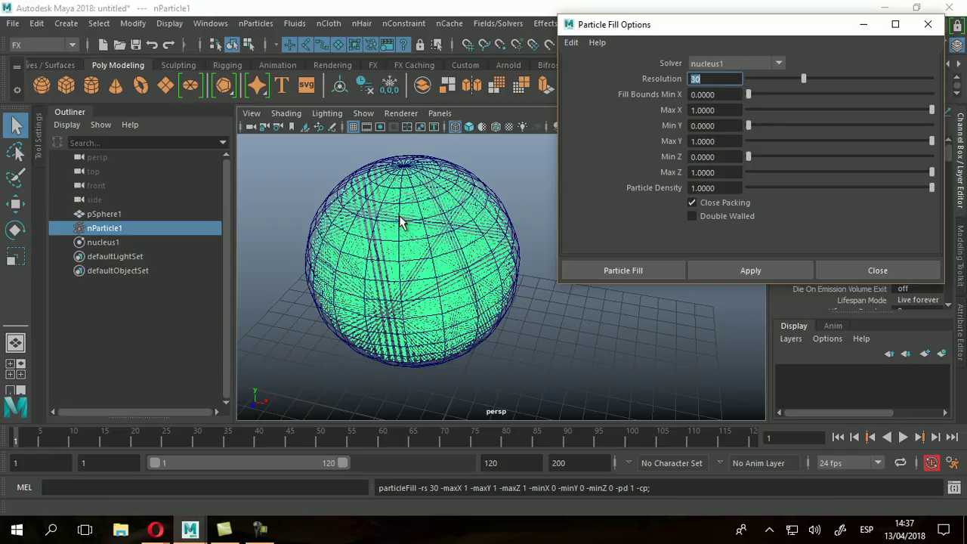
{"action": "left_click", "coordinate": [865, 271]}
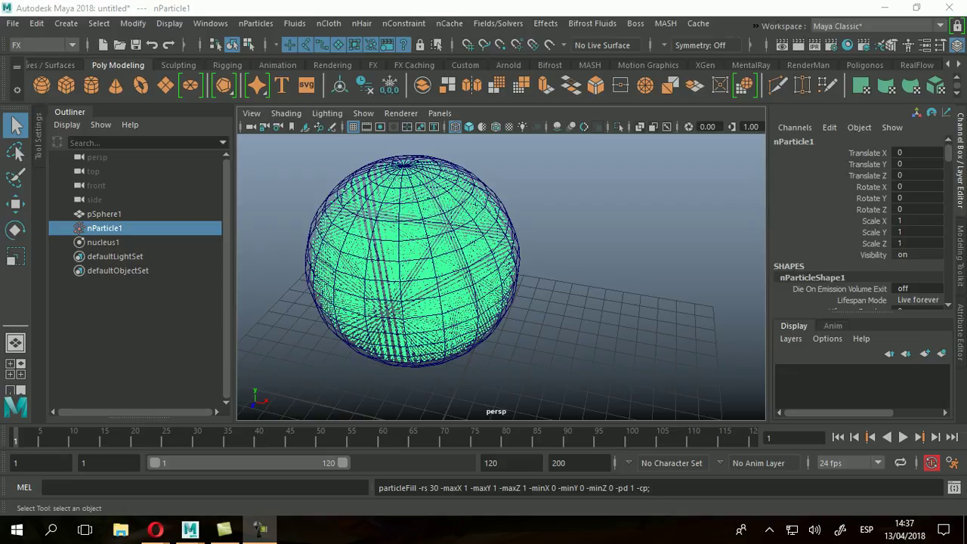
{"action": "left_click_drag", "start_coordinate": [459, 260], "coordinate": [582, 242], "text": "alt"}
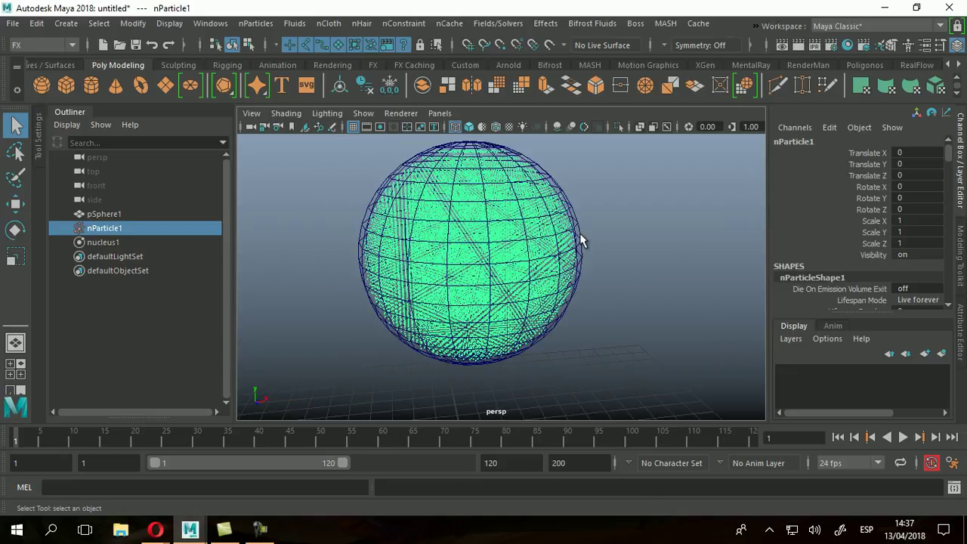
Step: Delete the container sphere and select the remaining particle object
{"action": "left_click", "coordinate": [582, 251]}
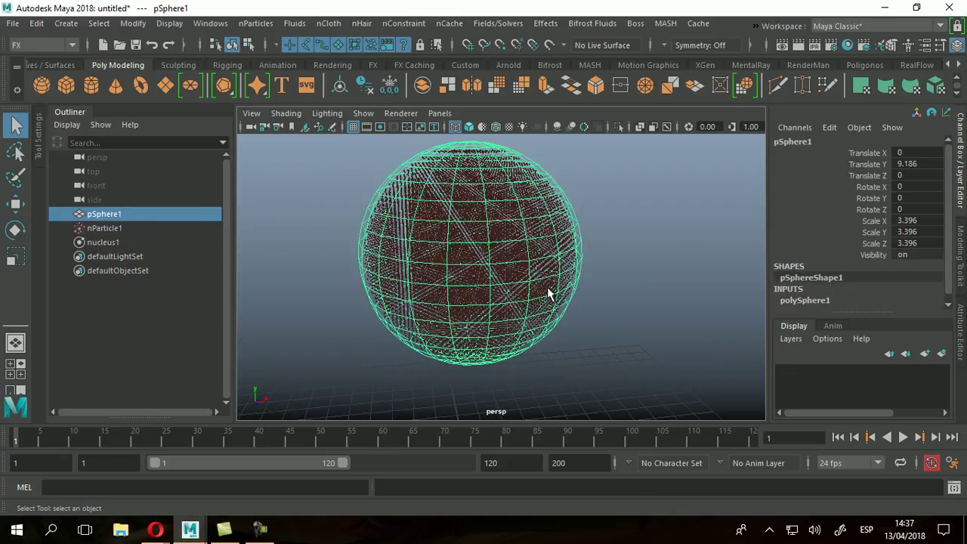
{"action": "key", "text": "Delete"}
{"action": "left_click", "coordinate": [493, 257]}
{"action": "left_click_drag", "start_coordinate": [603, 292], "coordinate": [546, 350], "text": "alt"}
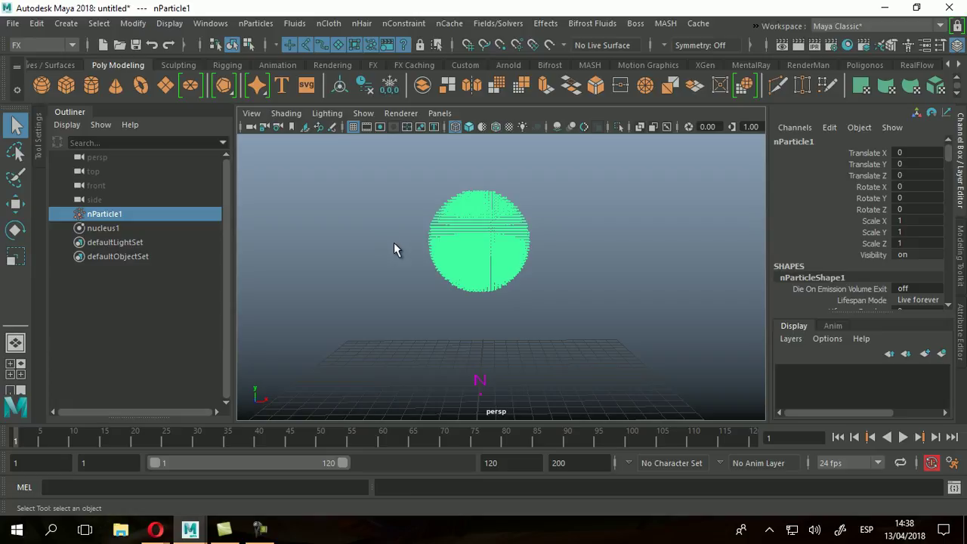
Step: Play the simulation to check how the particles fall, and return to the first frame
{"action": "left_click", "coordinate": [903, 437]}
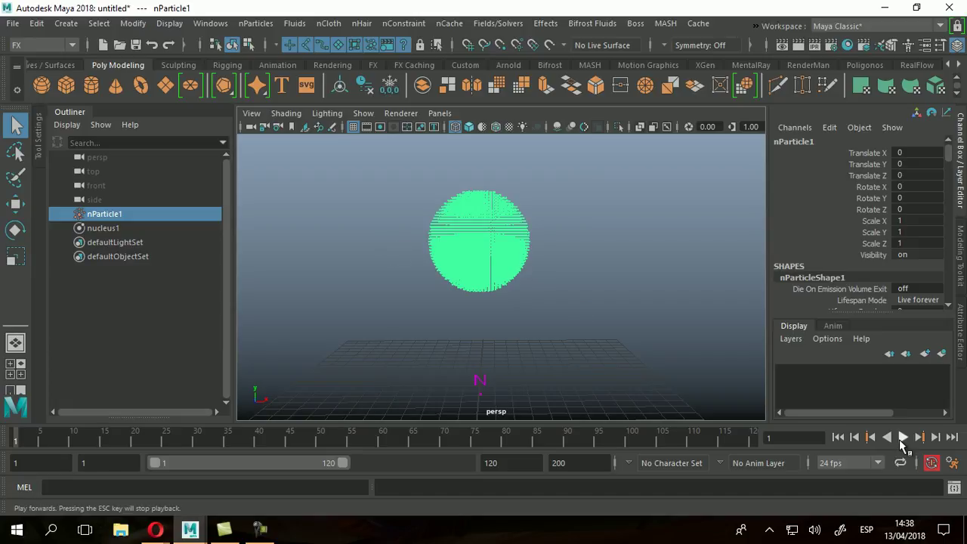
{"action": "left_click", "coordinate": [902, 437]}
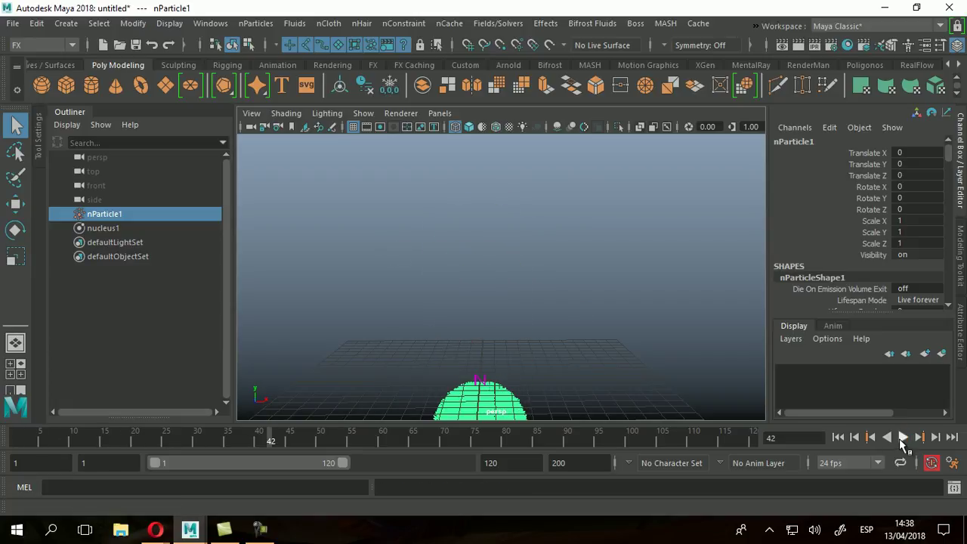
{"action": "left_click", "coordinate": [838, 437]}
Step: Enable Use Plane in the Ground Plane settings of nucleus1
{"action": "left_click", "coordinate": [91, 230]}
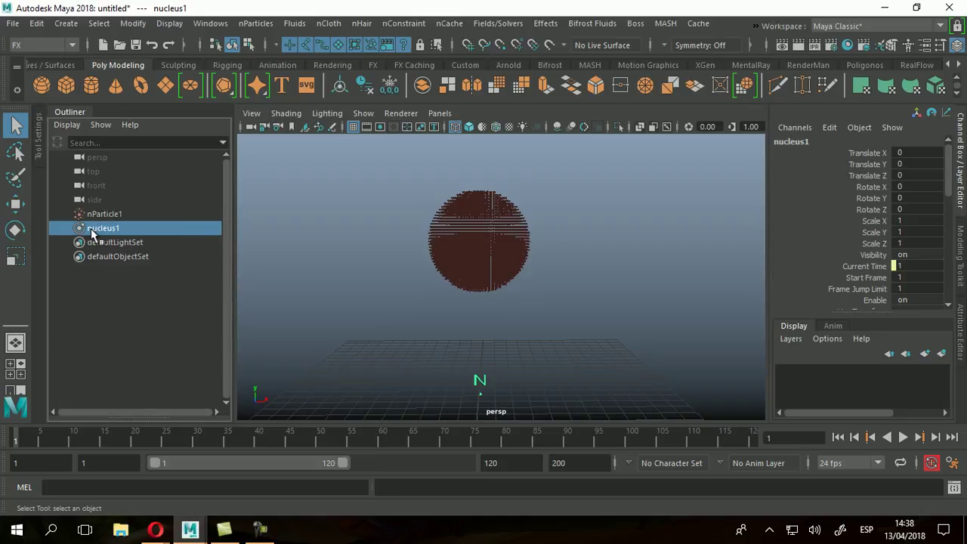
{"action": "left_click", "coordinate": [961, 334]}
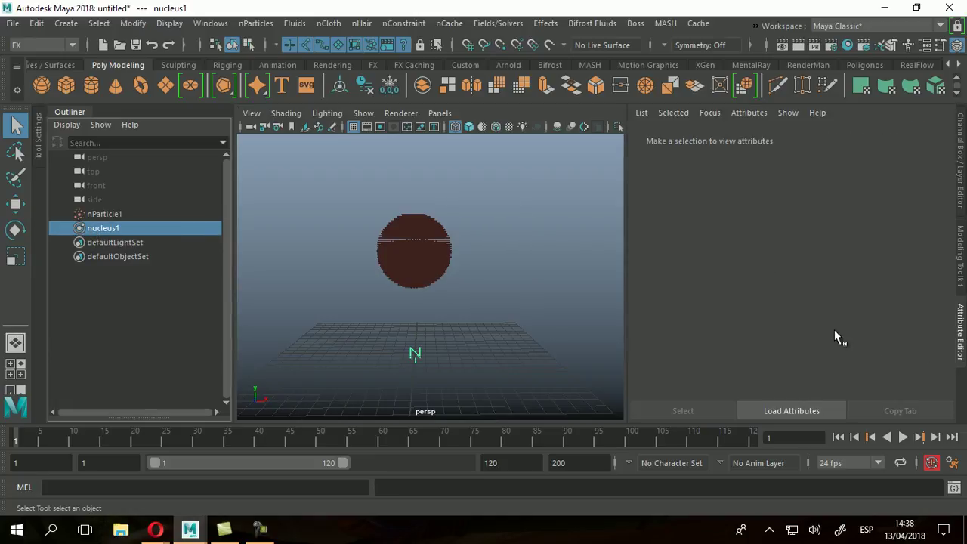
{"action": "scroll", "coordinate": [786, 282], "scroll_direction": "down", "scroll_amount": 3}
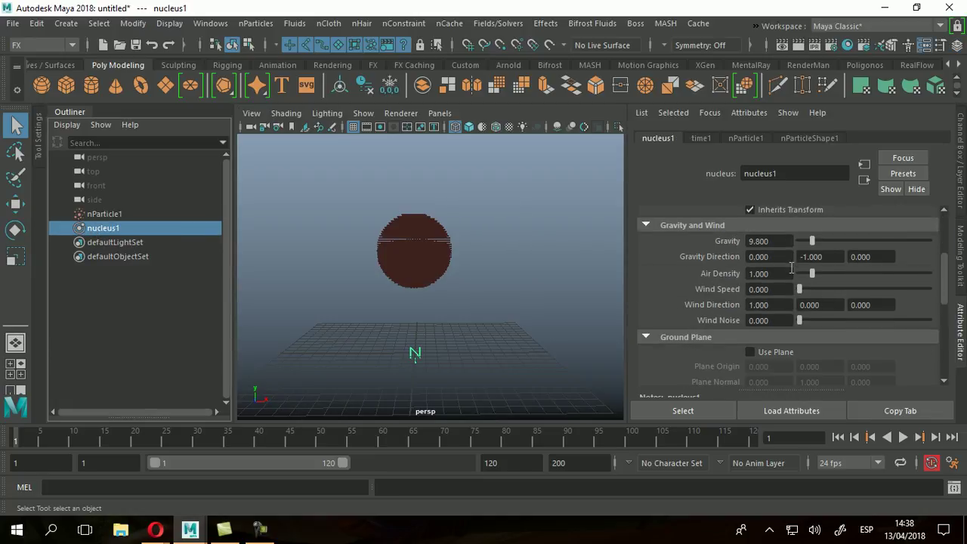
{"action": "scroll", "coordinate": [793, 292], "scroll_direction": "down", "scroll_amount": 3}
{"action": "left_click", "coordinate": [750, 268]}
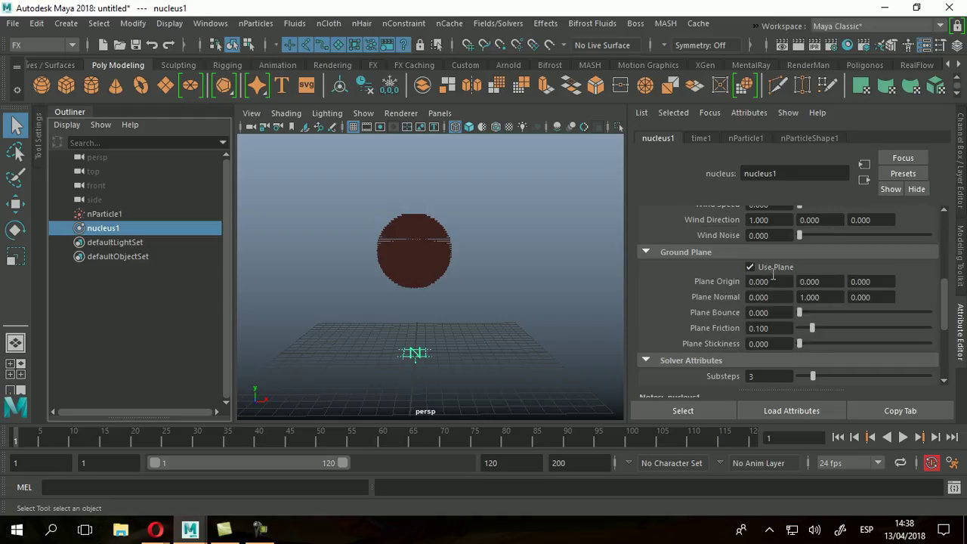
Step: Play the simulation to check how the particles behave on the ground plane, and rewind to the start
{"action": "left_click", "coordinate": [903, 437]}
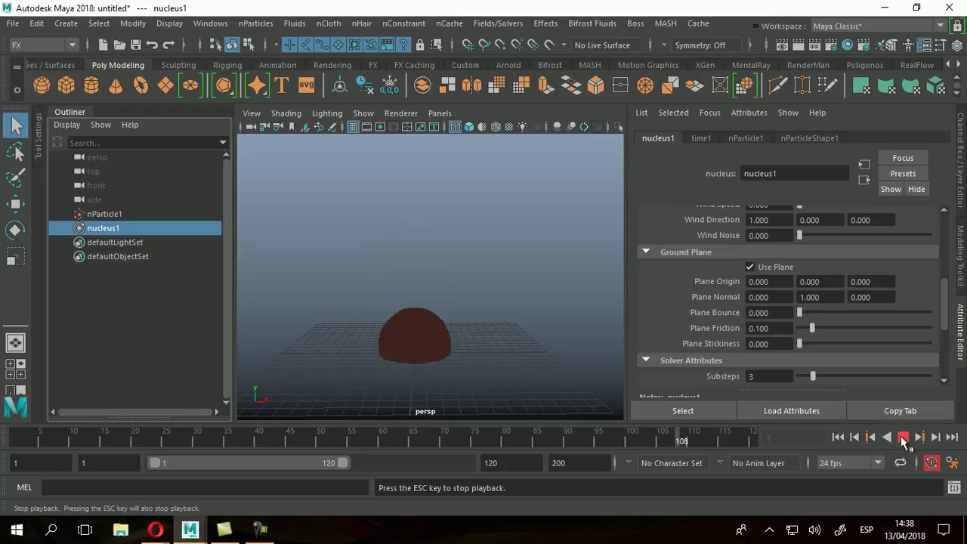
{"action": "left_click_drag", "start_coordinate": [482, 388], "coordinate": [469, 278], "text": "alt"}
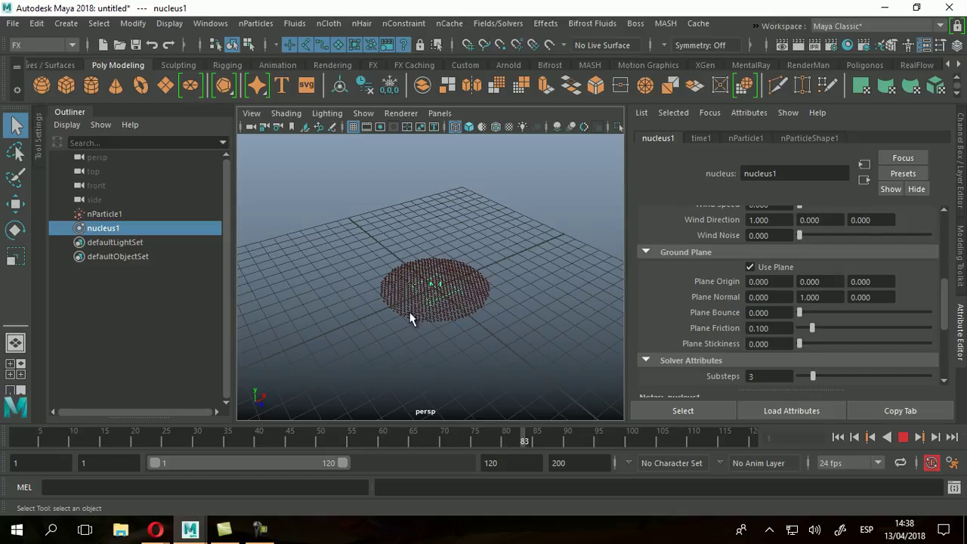
{"action": "left_click", "coordinate": [903, 437]}
{"action": "left_click", "coordinate": [838, 437]}
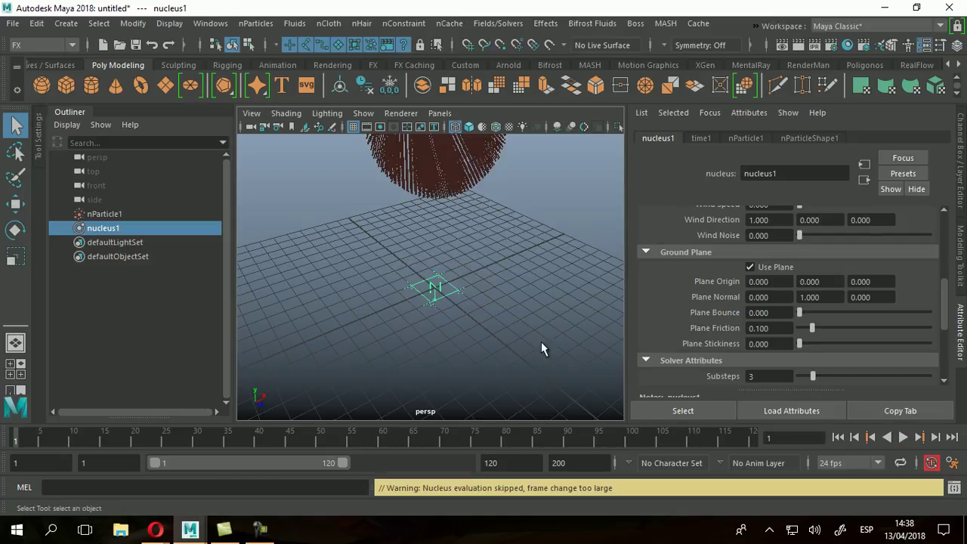
{"action": "left_click_drag", "start_coordinate": [461, 230], "coordinate": [454, 266], "text": "alt"}
{"action": "left_click_drag", "start_coordinate": [461, 229], "coordinate": [480, 274], "text": "alt"}
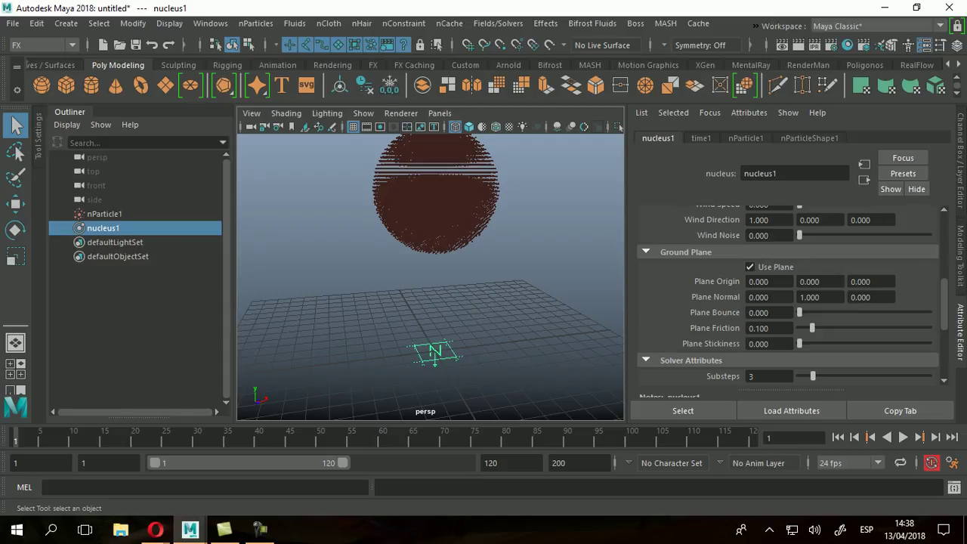
{"action": "left_click", "coordinate": [498, 24]}
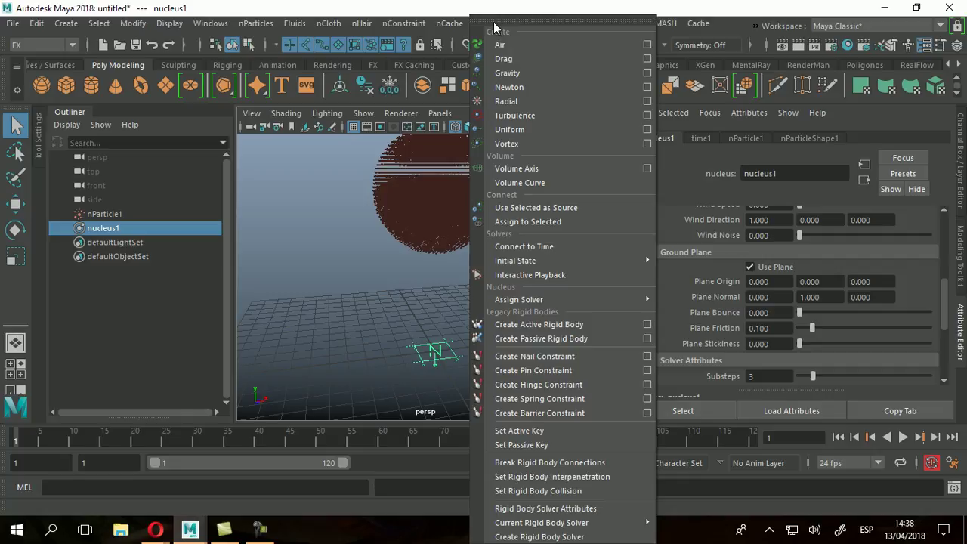
{"action": "left_click", "coordinate": [529, 8]}
Step: Turn on Ignore Solver Gravity in the Dynamic Properties of the particle object
{"action": "left_click_drag", "start_coordinate": [501, 164], "coordinate": [462, 210], "text": "alt"}
{"action": "left_click", "coordinate": [458, 208]}
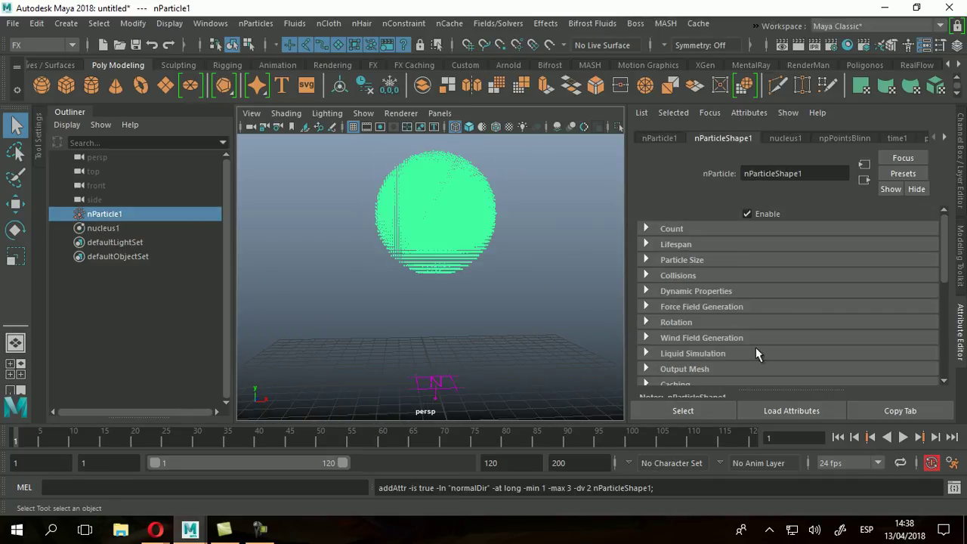
{"action": "left_click_drag", "start_coordinate": [945, 234], "coordinate": [945, 246]}
{"action": "left_click", "coordinate": [649, 281]}
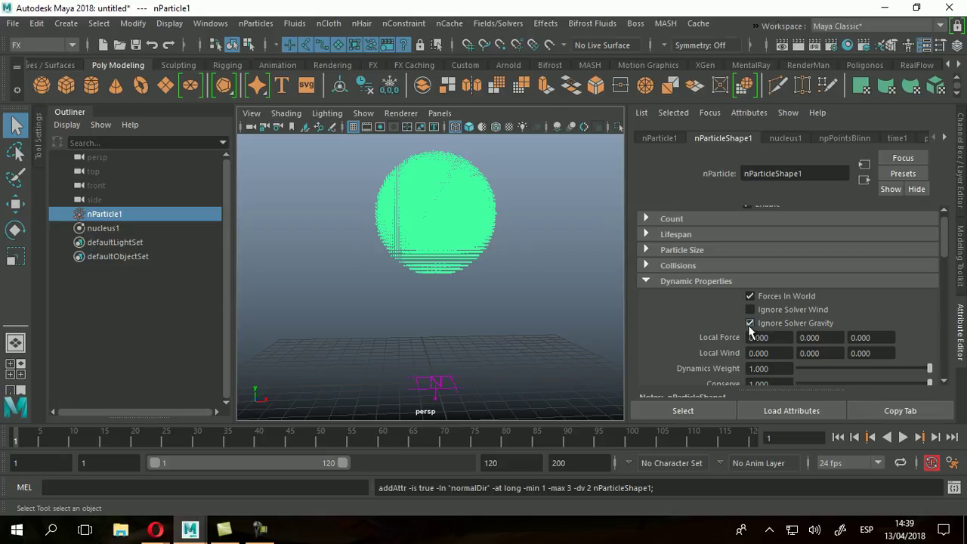
Step: Play the simulation to check the particles with solver gravity ignored, and rewind to the first frame
{"action": "left_click", "coordinate": [903, 437]}
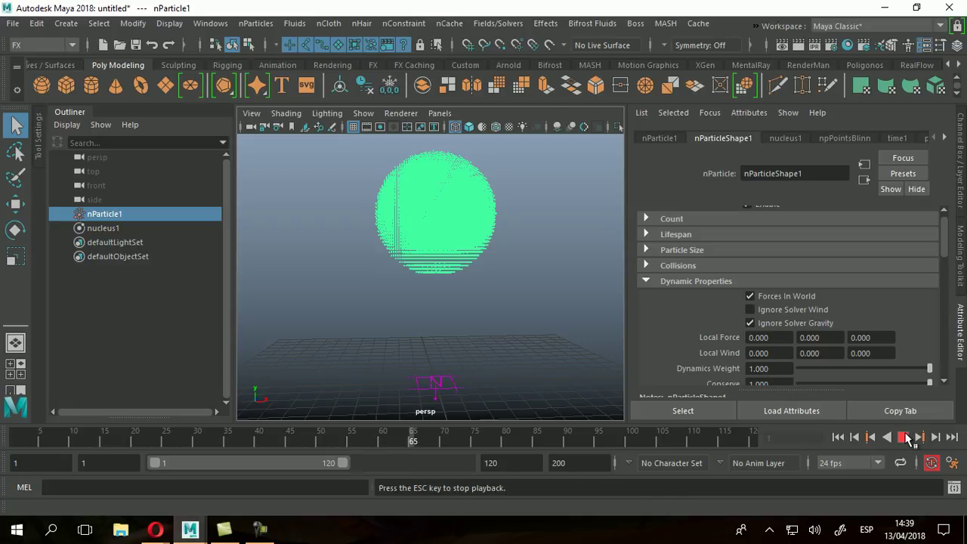
{"action": "left_click", "coordinate": [906, 438]}
{"action": "left_click", "coordinate": [844, 439]}
{"action": "left_click_drag", "start_coordinate": [391, 250], "coordinate": [406, 231], "text": "alt"}
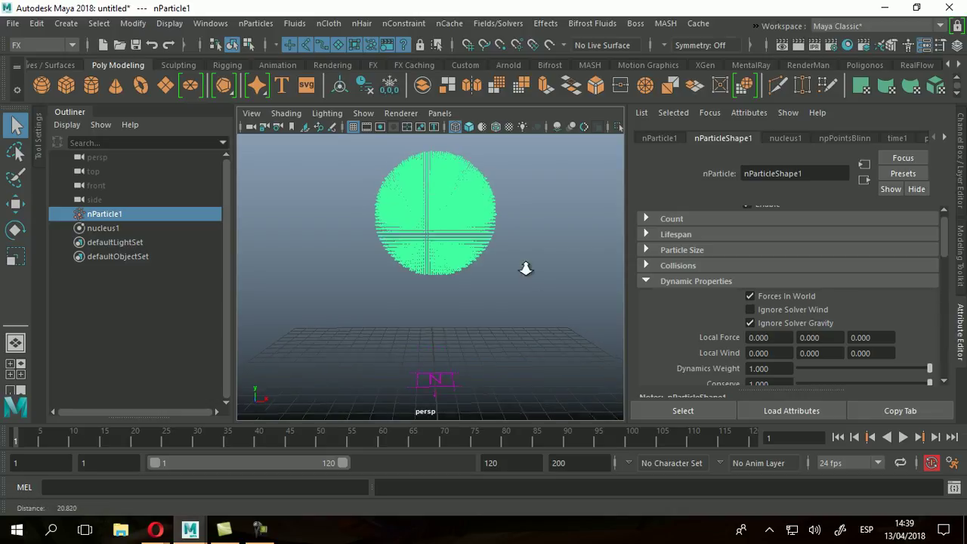
Step: Create a Newton field that affects the selected nParticle1 object
{"action": "right_click_drag", "start_coordinate": [534, 280], "coordinate": [470, 254], "text": "alt"}
{"action": "middle_click_drag", "start_coordinate": [454, 234], "coordinate": [446, 268], "text": "alt"}
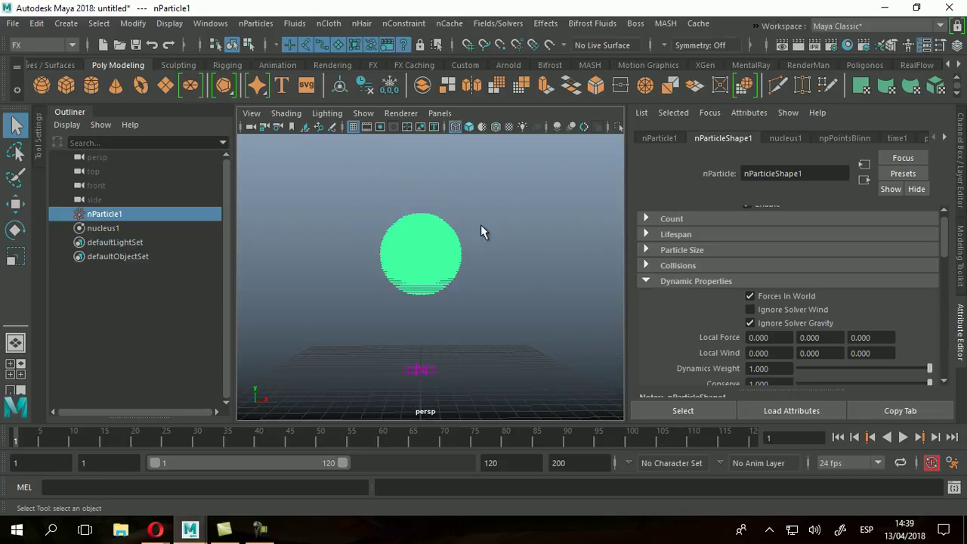
{"action": "left_click", "coordinate": [499, 25]}
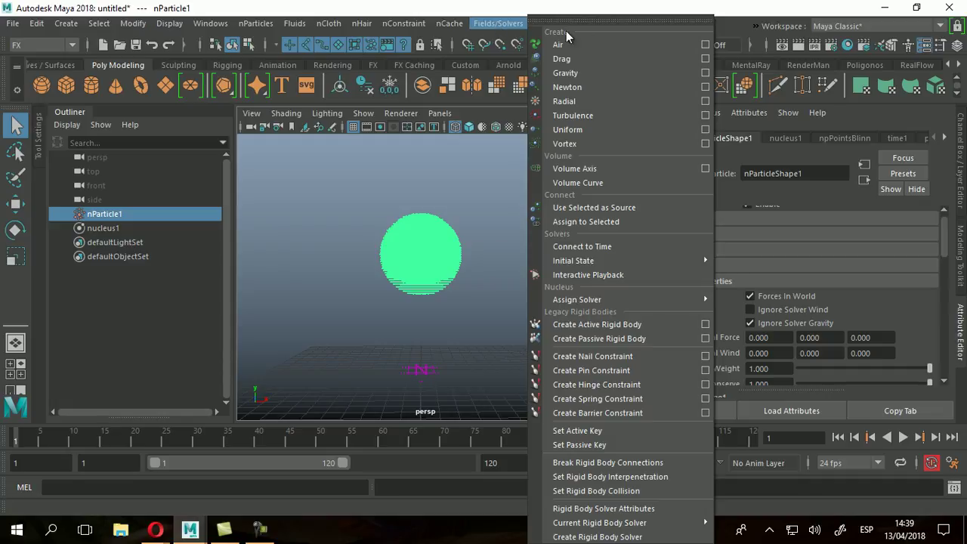
{"action": "left_click", "coordinate": [563, 102]}
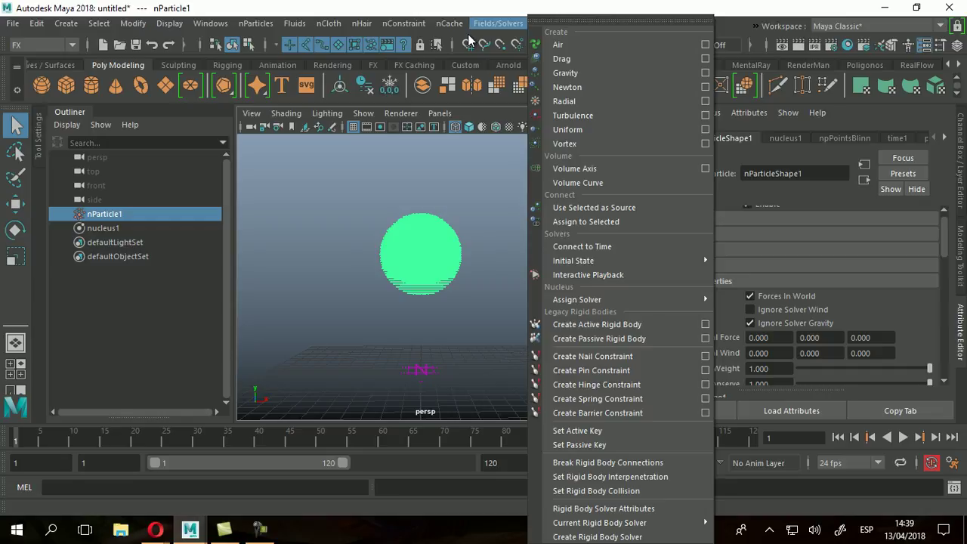
{"action": "left_click", "coordinate": [574, 89]}
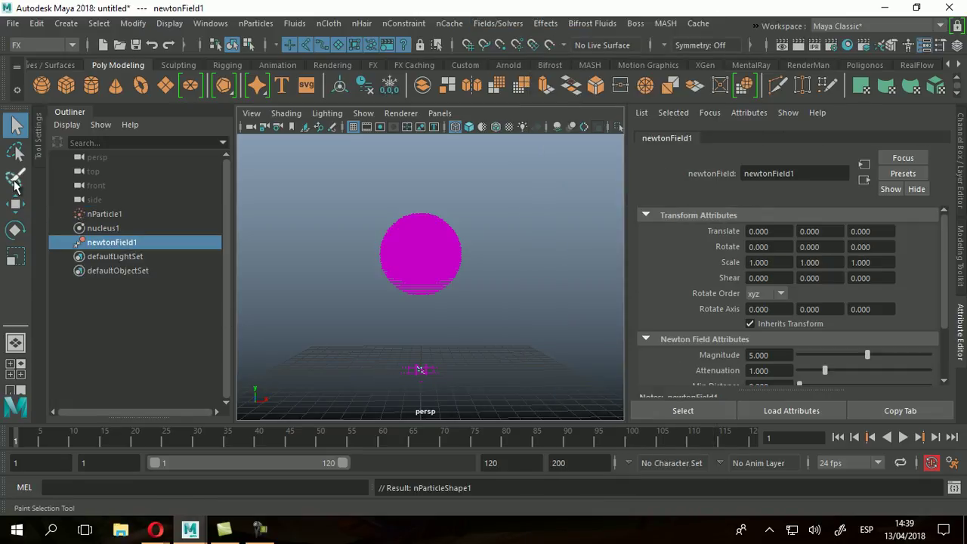
Step: Move newtonField1 beside the upper part of the particle sphere, at about X 5.213, Y 10.348, Z 0
{"action": "left_click", "coordinate": [15, 204]}
{"action": "left_click_drag", "start_coordinate": [424, 333], "coordinate": [421, 236]}
{"action": "left_click_drag", "start_coordinate": [479, 281], "coordinate": [549, 276]}
{"action": "left_click_drag", "start_coordinate": [487, 260], "coordinate": [487, 227]}
{"action": "left_click_drag", "start_coordinate": [551, 241], "coordinate": [545, 241]}
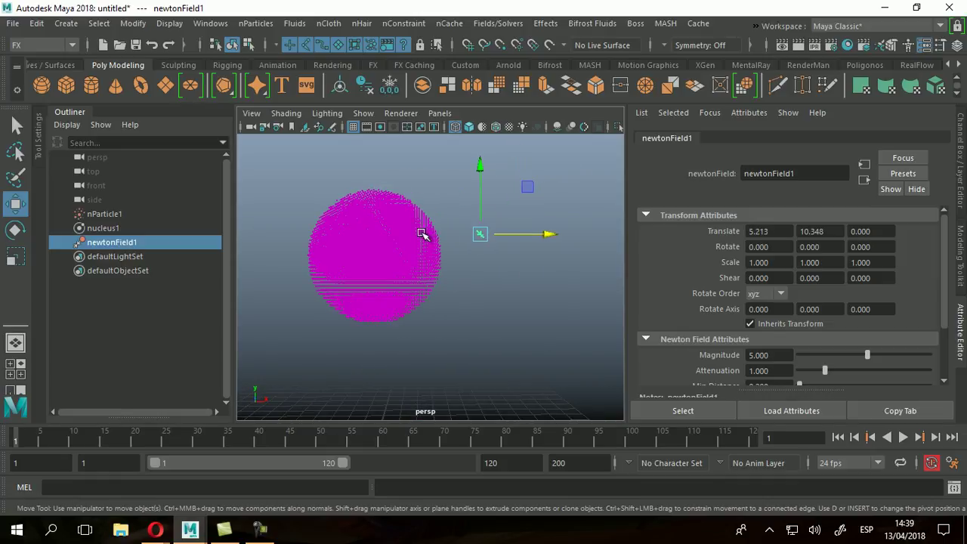
{"action": "left_click_drag", "start_coordinate": [454, 253], "coordinate": [459, 280], "text": "alt"}
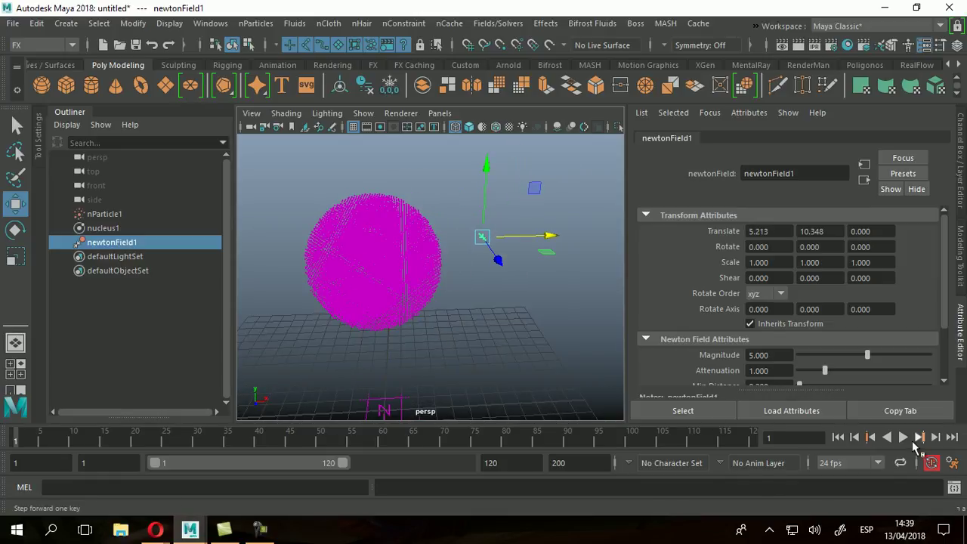
Step: Play the simulation with nParticle1 selected to check how the Newton field attracts the particles, and stop playback
{"action": "left_click", "coordinate": [404, 232]}
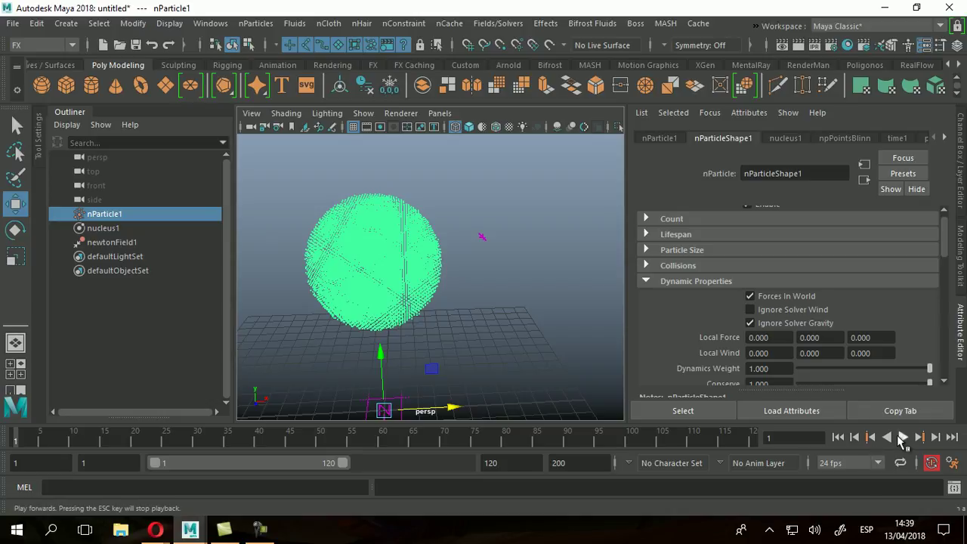
{"action": "left_click", "coordinate": [903, 438]}
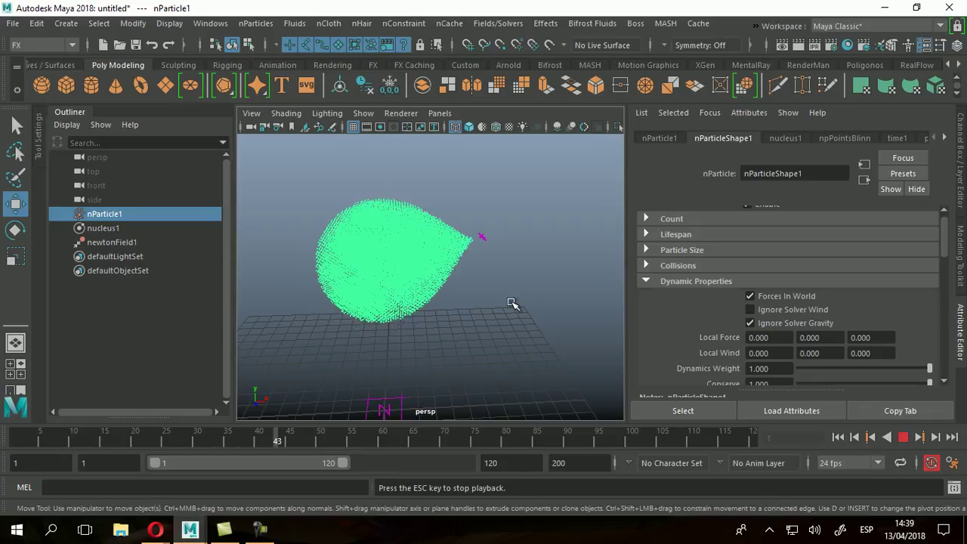
{"action": "left_click_drag", "start_coordinate": [494, 280], "coordinate": [460, 237], "text": "alt"}
{"action": "right_click_drag", "start_coordinate": [461, 237], "coordinate": [537, 262], "text": "alt"}
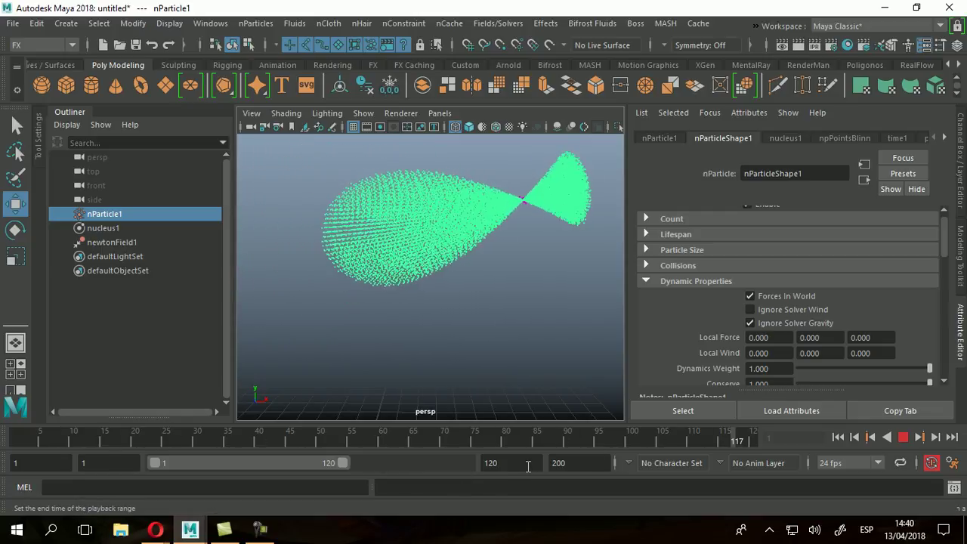
{"action": "left_click", "coordinate": [903, 437]}
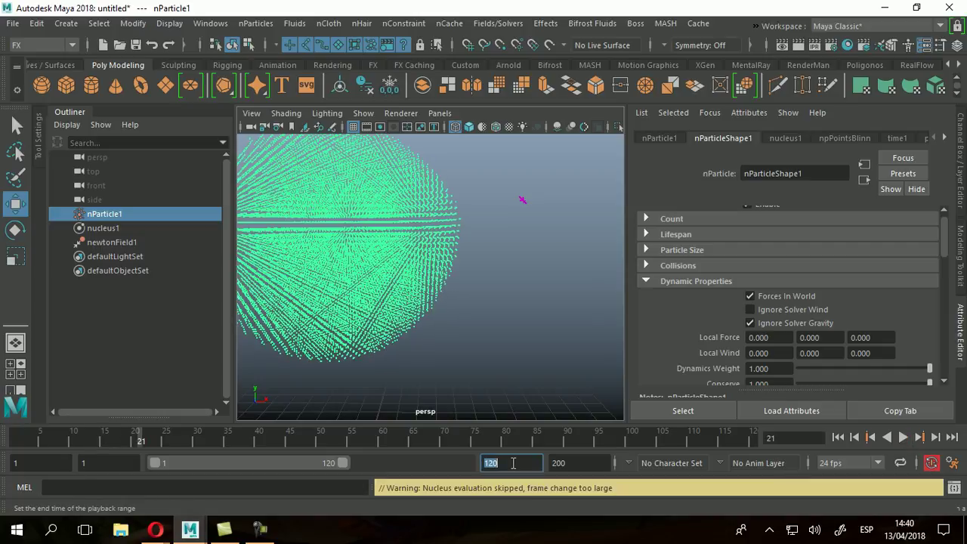
Step: Set the end of the playback range to frame 500, play the longer simulation, and rewind to the first frame
{"action": "key", "text": "Return"}
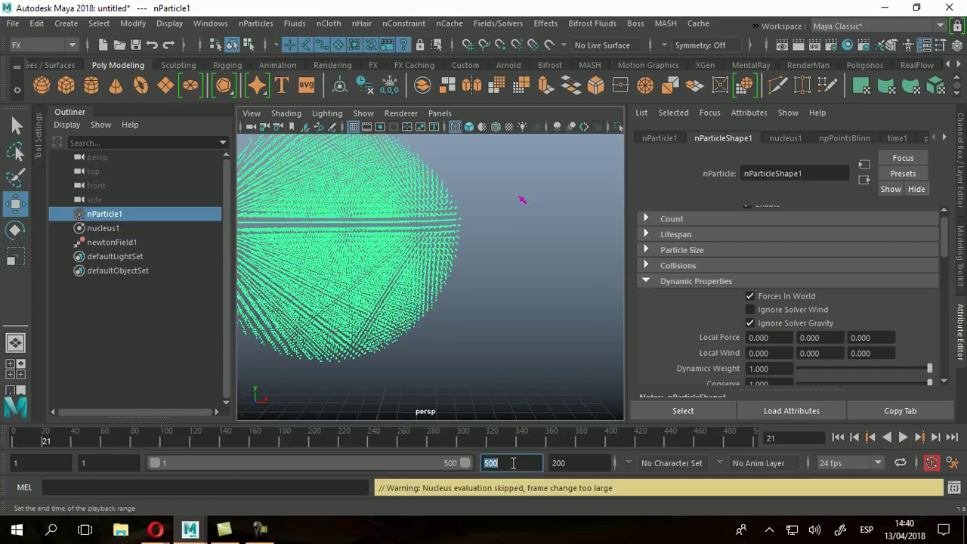
{"action": "left_click", "coordinate": [903, 437]}
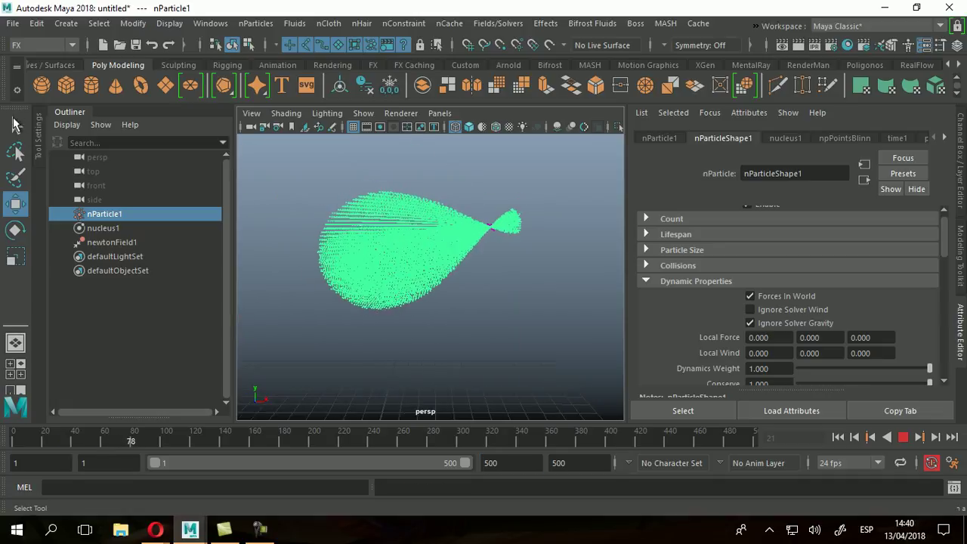
{"action": "left_click", "coordinate": [18, 125]}
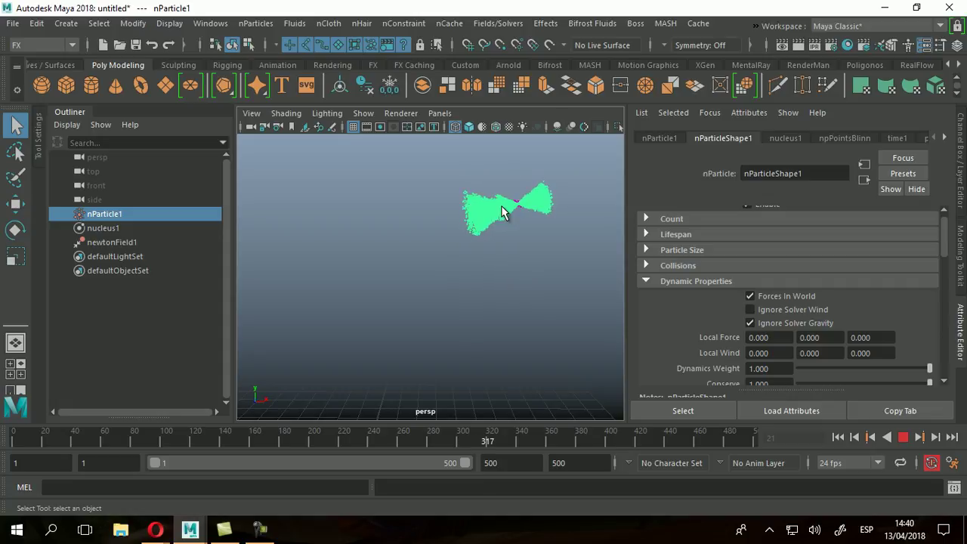
{"action": "left_click", "coordinate": [903, 436]}
{"action": "left_click", "coordinate": [838, 436]}
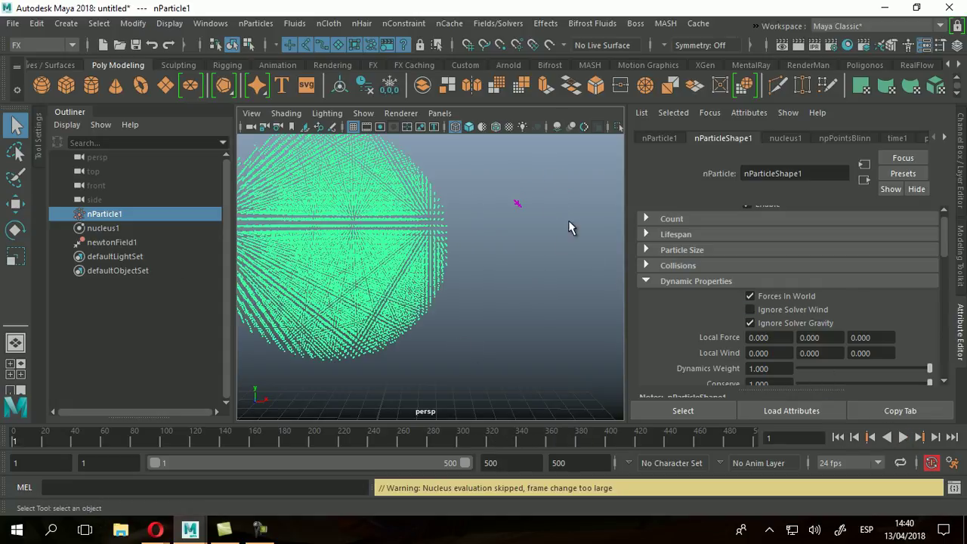
Step: Examine the Newton Field Attributes of newtonField1, including Magnitude, Attenuation and Min Distance
{"action": "left_click", "coordinate": [519, 205]}
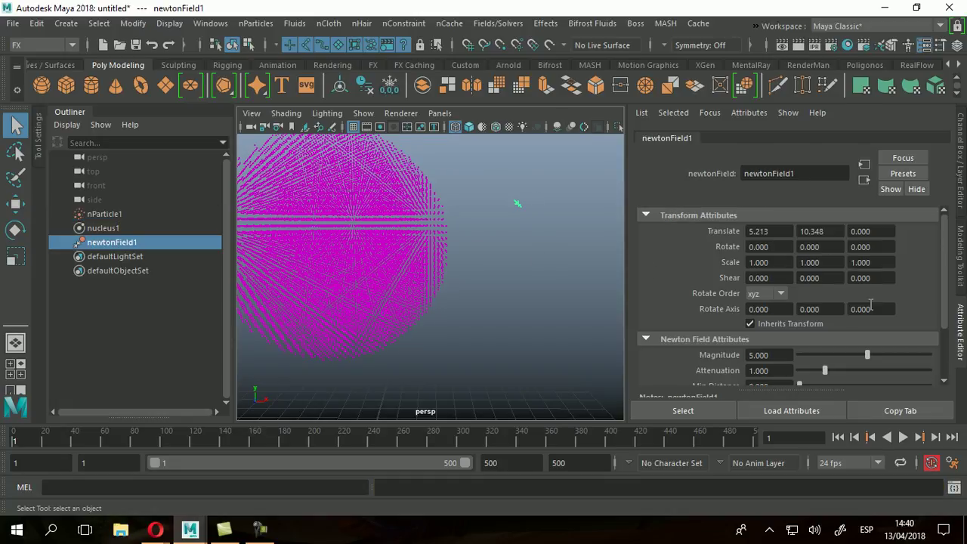
{"action": "scroll", "coordinate": [851, 318], "scroll_direction": "down", "scroll_amount": 1}
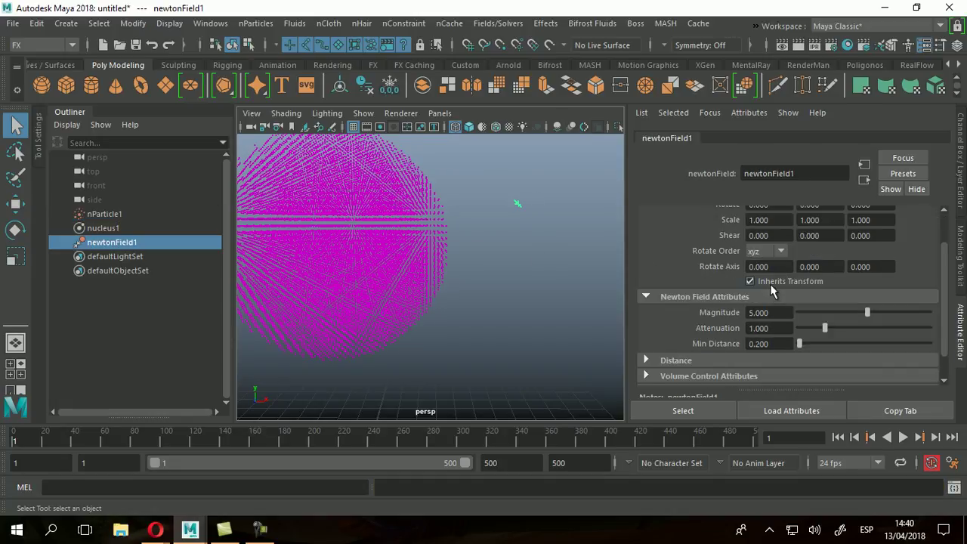
{"action": "scroll", "coordinate": [771, 292], "scroll_direction": "down", "scroll_amount": 1}
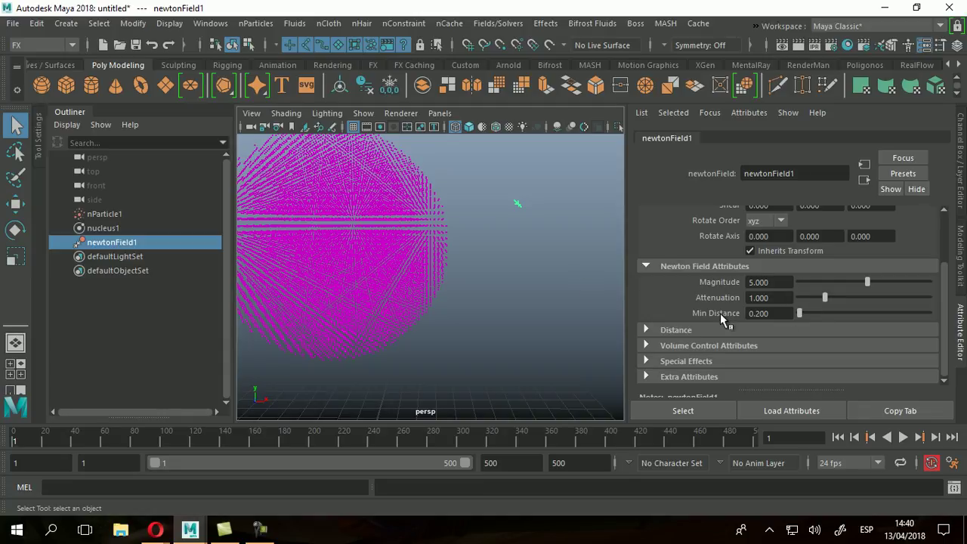
{"action": "left_click_drag", "start_coordinate": [491, 272], "coordinate": [531, 272], "text": "alt"}
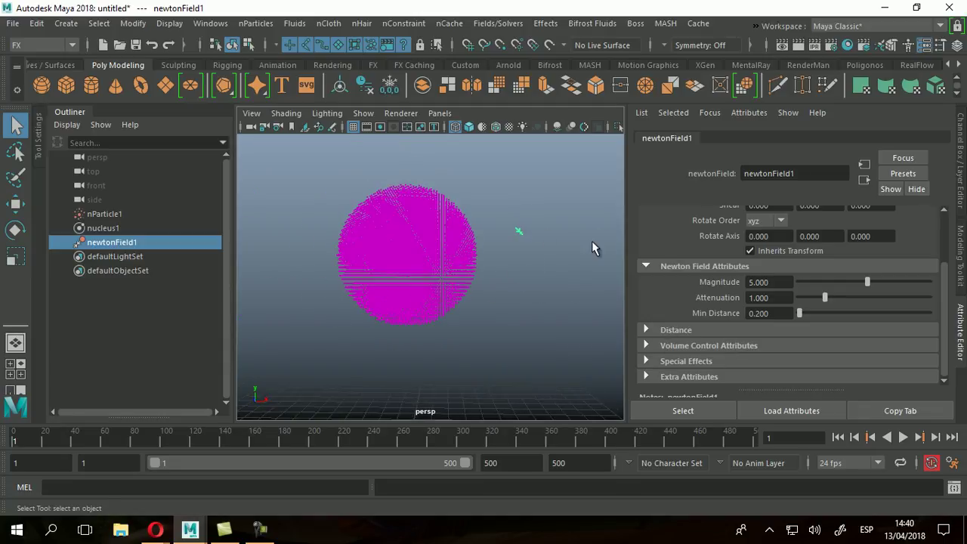
{"action": "left_click", "coordinate": [525, 285]}
{"action": "left_click", "coordinate": [518, 230]}
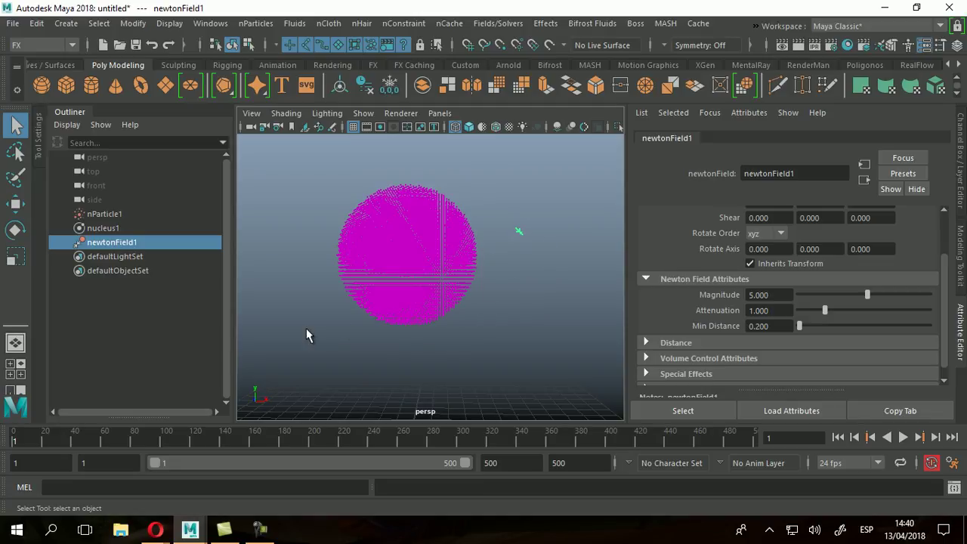
Step: Try to create another Newton field while newtonField1 is selected
{"action": "left_click_drag", "start_coordinate": [399, 320], "coordinate": [356, 316], "text": "alt"}
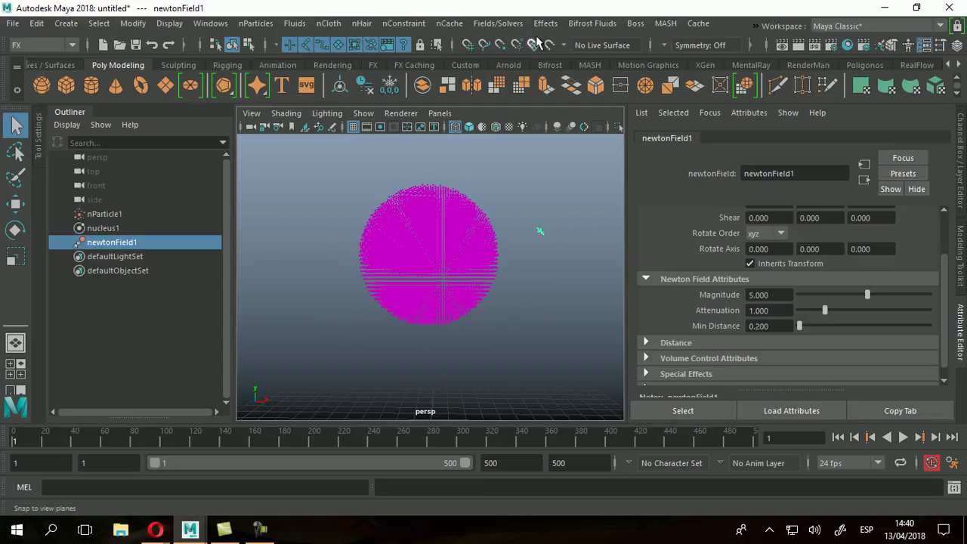
{"action": "left_click", "coordinate": [498, 22]}
{"action": "left_click", "coordinate": [568, 87]}
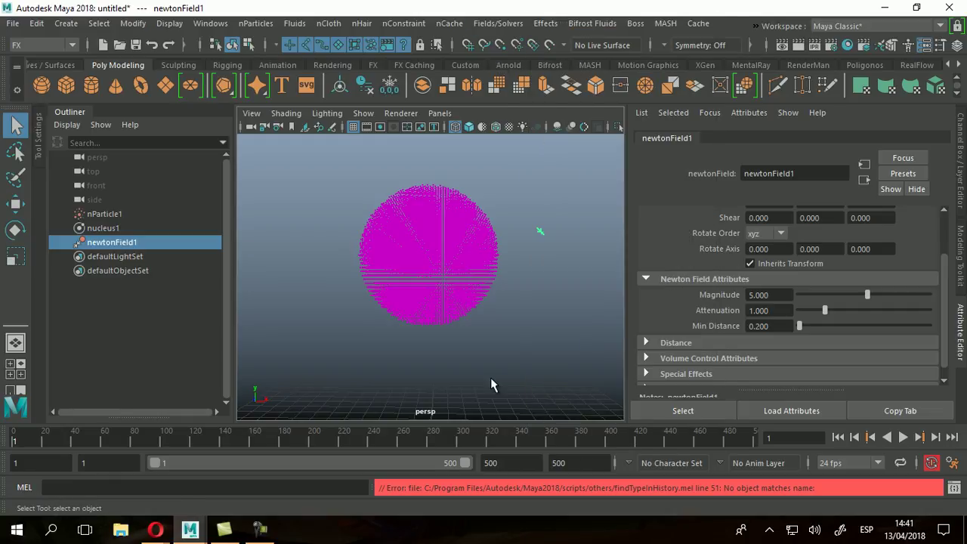
Step: Clear the selection and create a second Newton field that is not linked to any object
{"action": "left_click", "coordinate": [536, 325]}
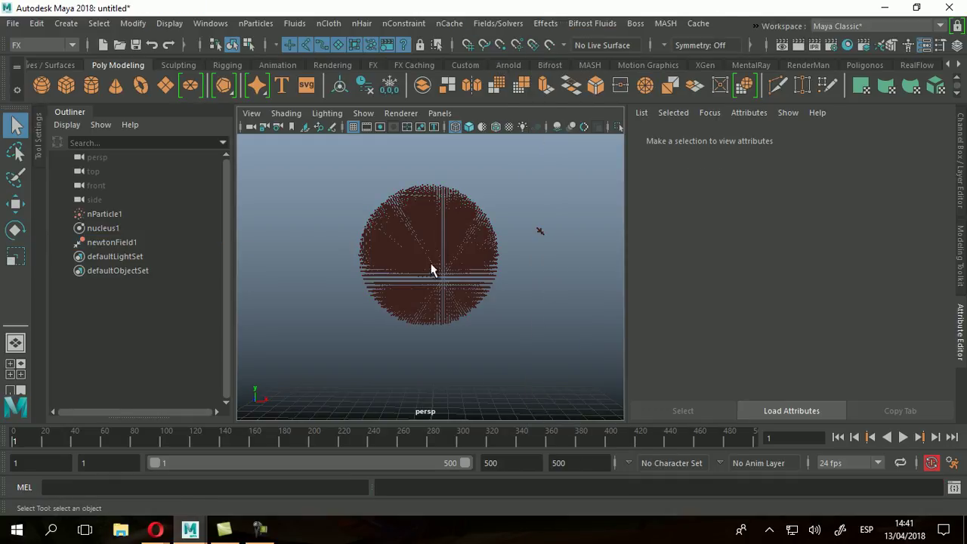
{"action": "left_click", "coordinate": [495, 23]}
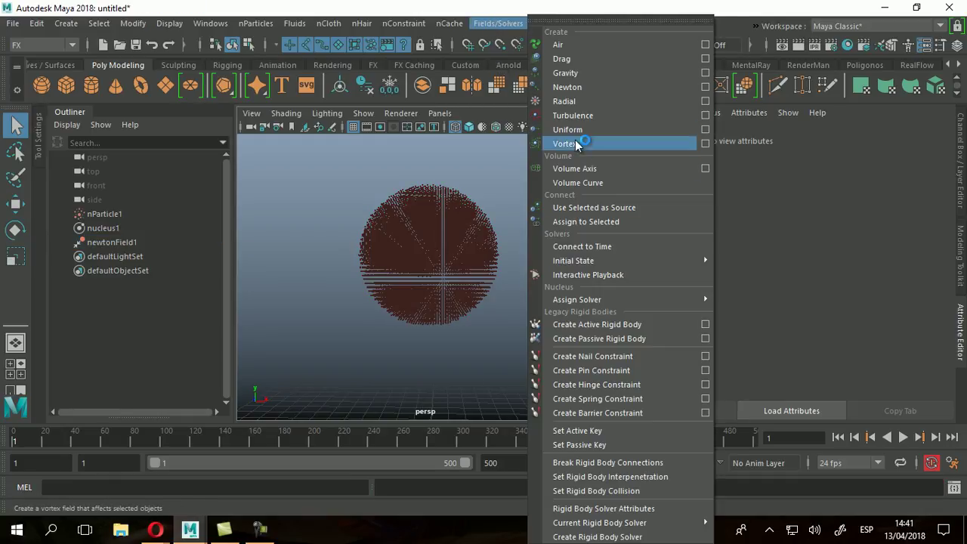
{"action": "left_click", "coordinate": [567, 87]}
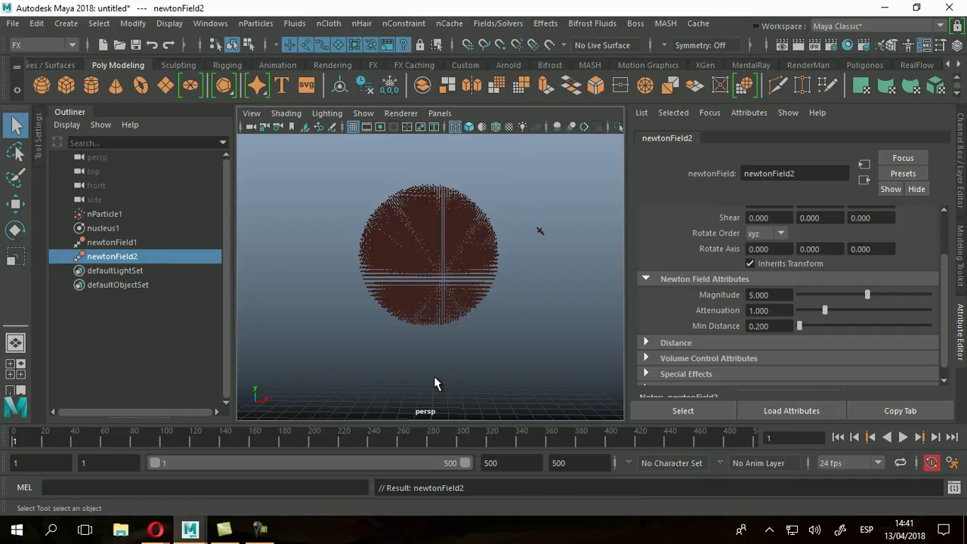
Step: Move newtonField2 below and beside the sphere to about X -4.742, Y 5.269, and raise newtonField1 slightly on the opposite side
{"action": "key", "text": "w"}
{"action": "left_click_drag", "start_coordinate": [429, 374], "coordinate": [432, 318]}
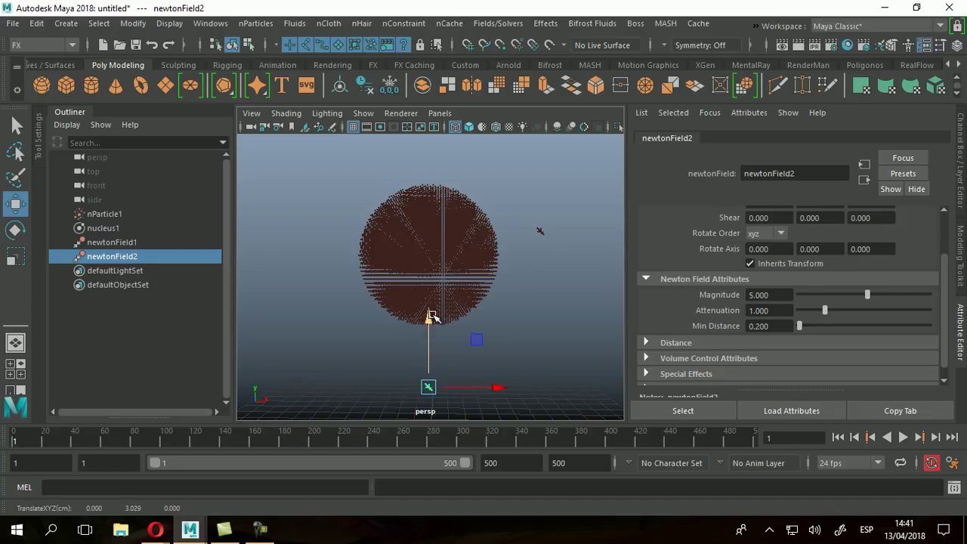
{"action": "left_click_drag", "start_coordinate": [477, 344], "coordinate": [390, 302]}
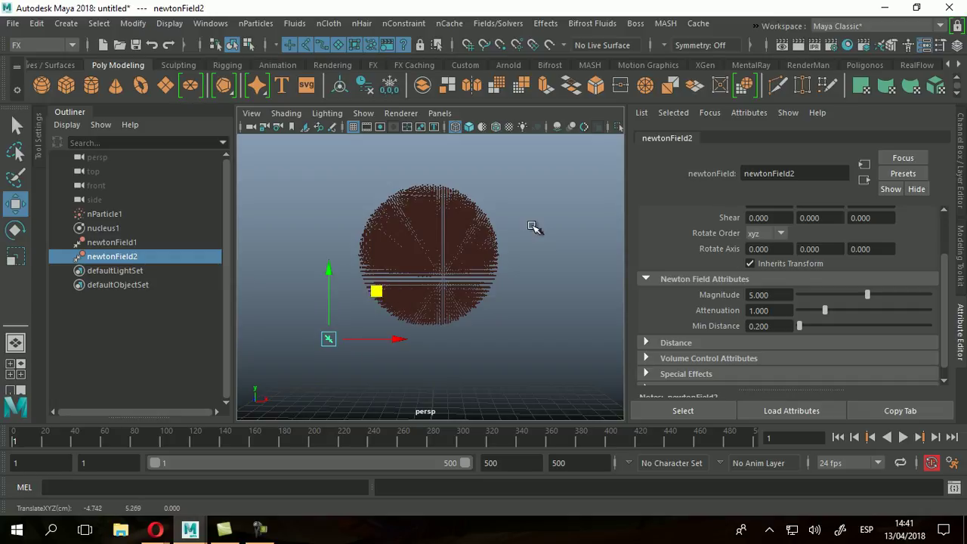
{"action": "left_click", "coordinate": [539, 230]}
{"action": "left_click_drag", "start_coordinate": [540, 195], "coordinate": [540, 180]}
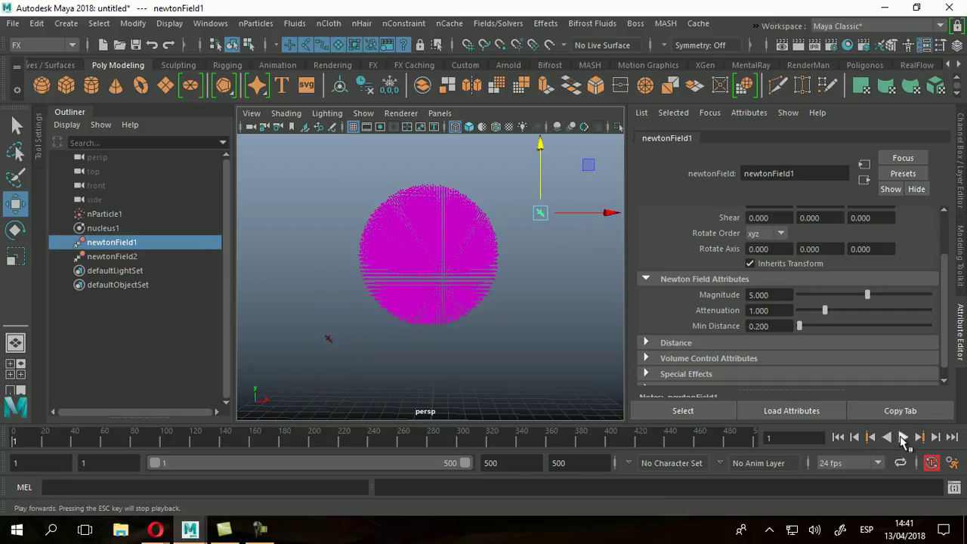
Step: Play the simulation to check whether newtonField2 affects the particles, select that field, and rewind to the first frame
{"action": "left_click", "coordinate": [903, 437]}
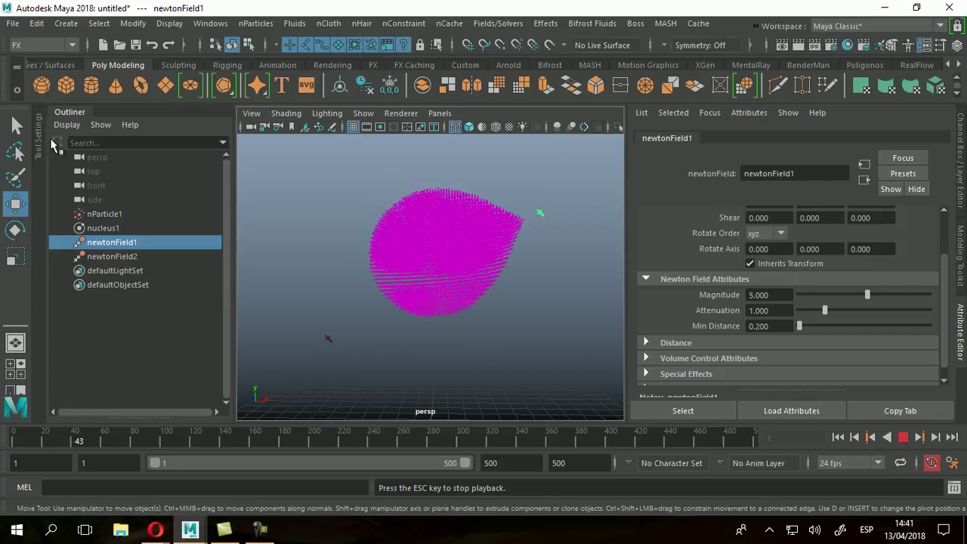
{"action": "left_click", "coordinate": [11, 129]}
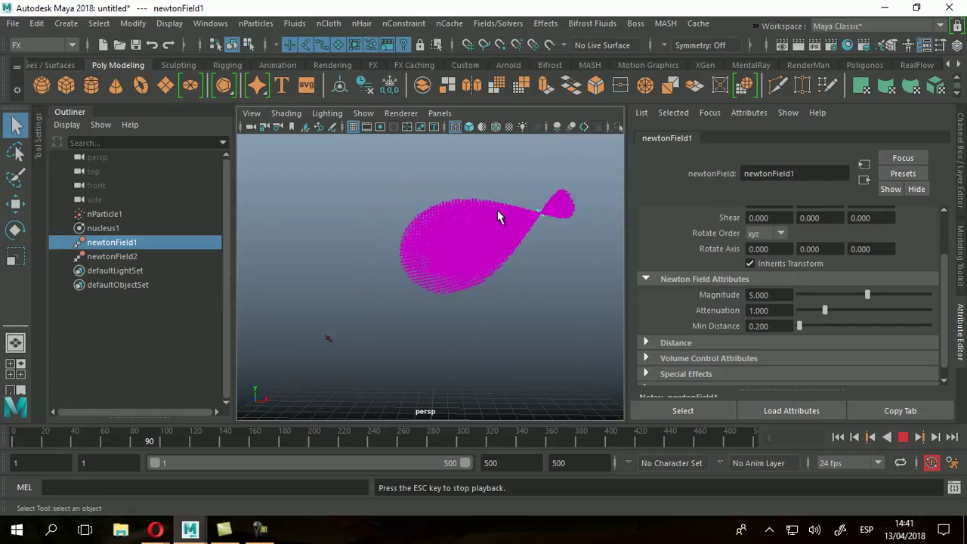
{"action": "left_click_drag", "start_coordinate": [322, 325], "coordinate": [340, 349]}
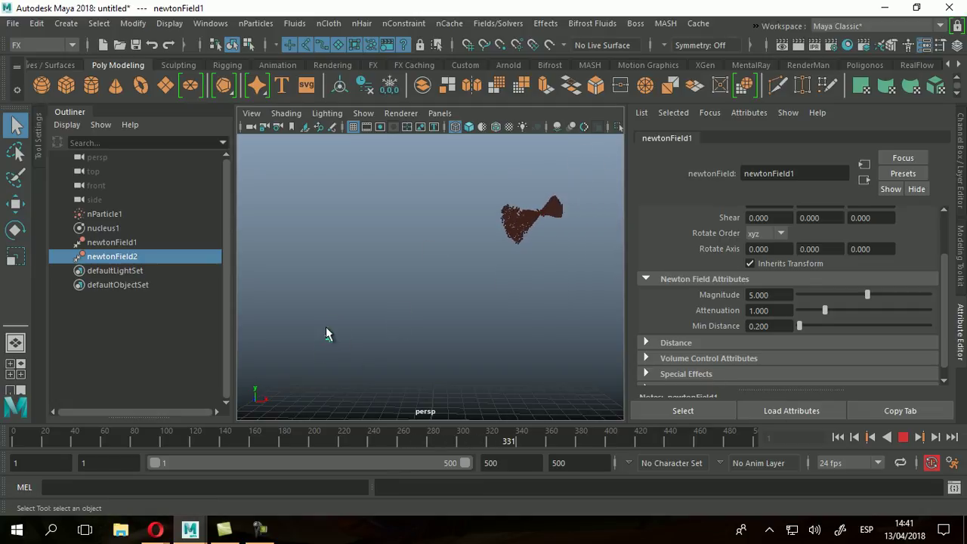
{"action": "left_click", "coordinate": [903, 437]}
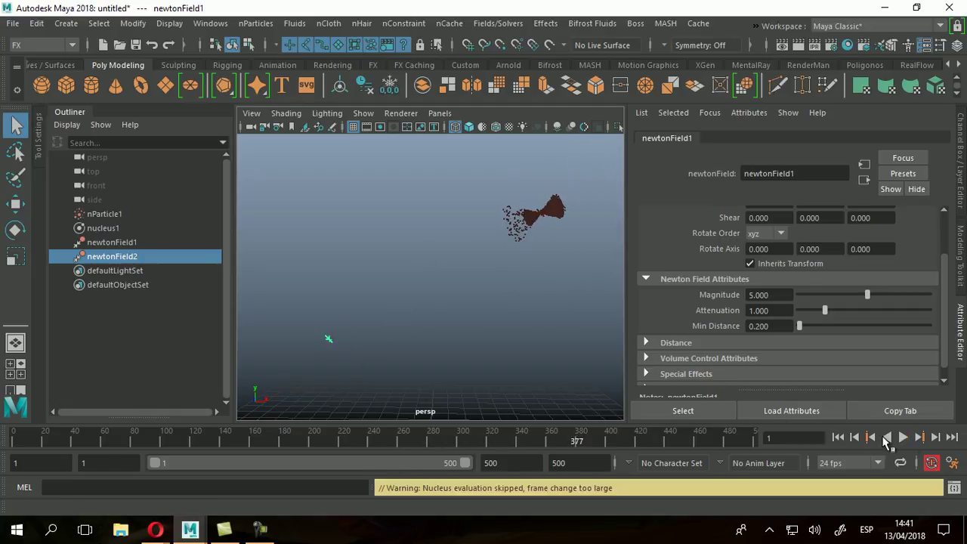
{"action": "left_click", "coordinate": [837, 438]}
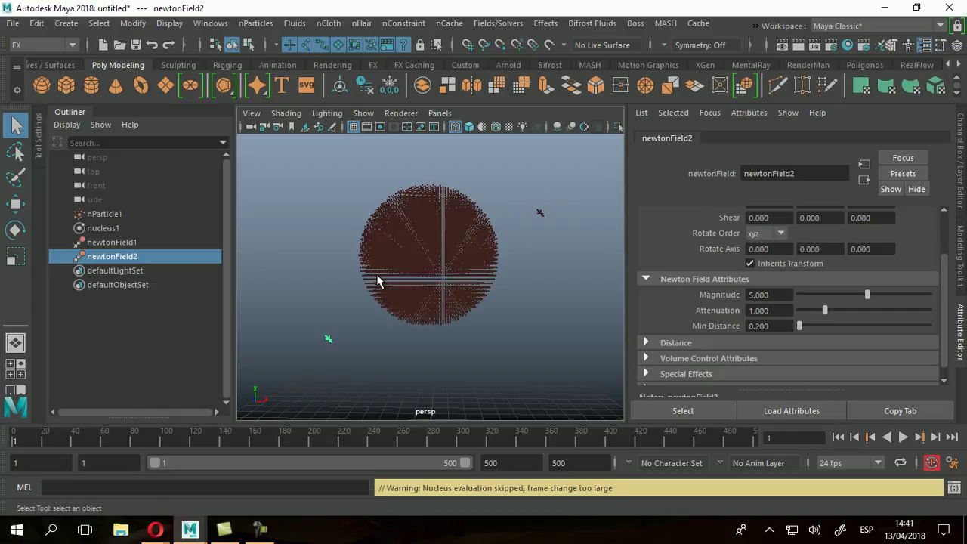
Step: Add nParticle1 to the selection with newtonField2 and assign the field to the particles
{"action": "left_click", "coordinate": [409, 296], "text": "shift"}
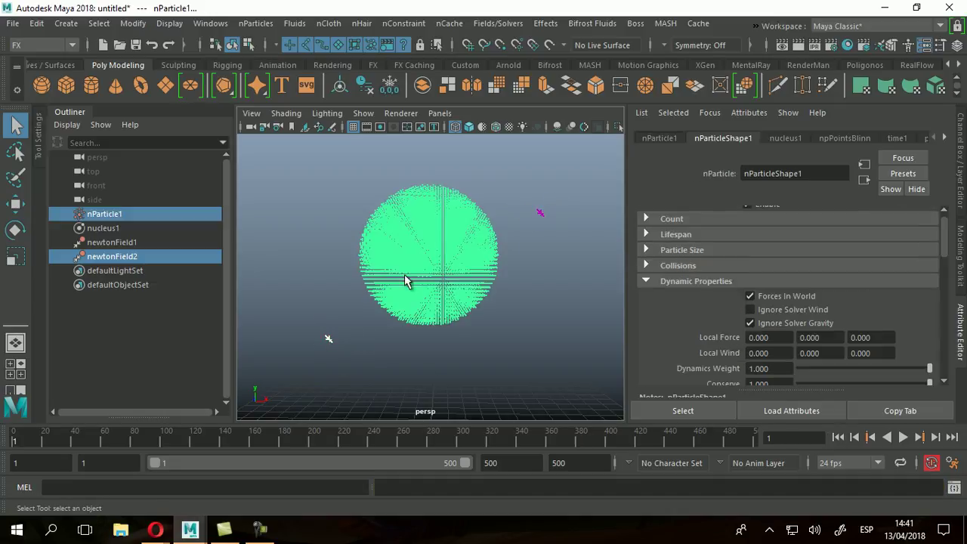
{"action": "left_click", "coordinate": [510, 27]}
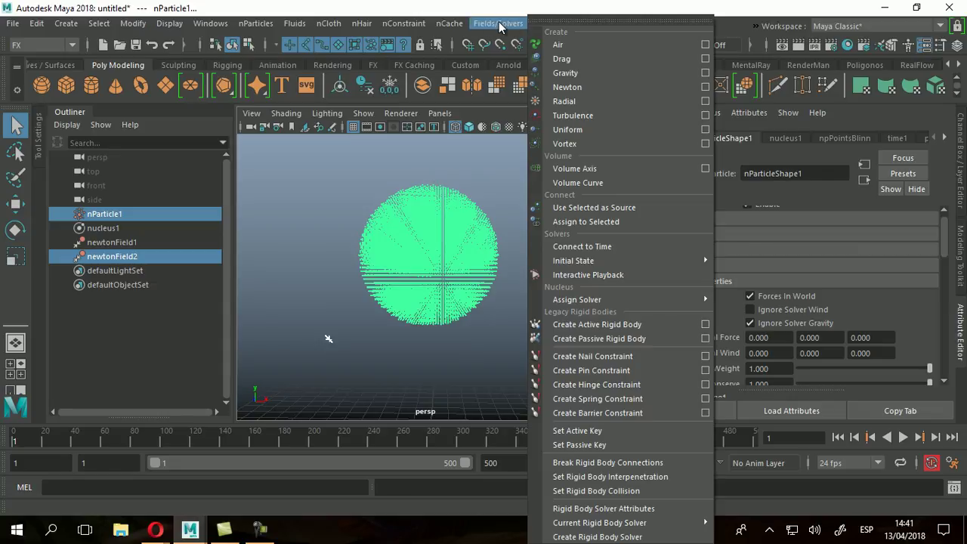
{"action": "left_click", "coordinate": [583, 224]}
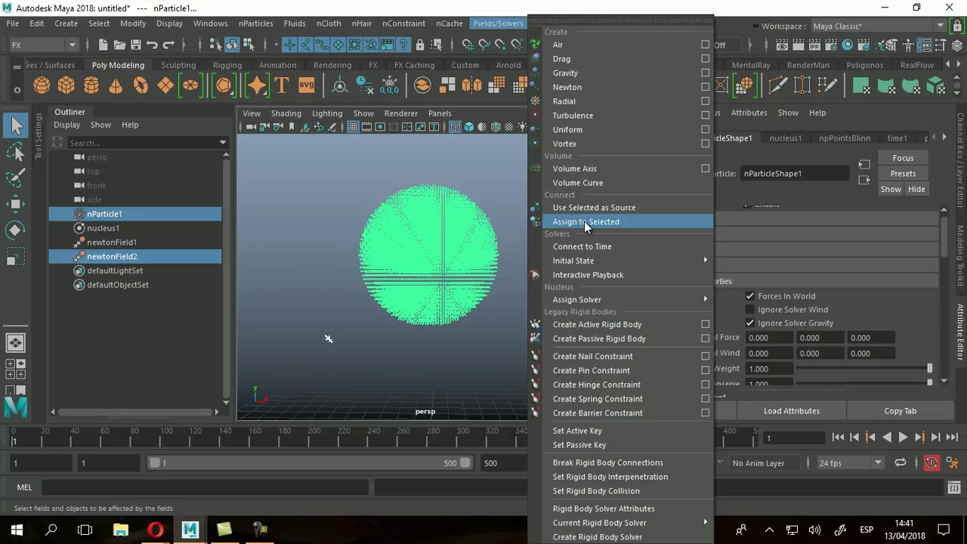
Step: Assign newtonField2 to nParticle1, play the simulation to check both fields, and rewind to the first frame
{"action": "left_click", "coordinate": [585, 221]}
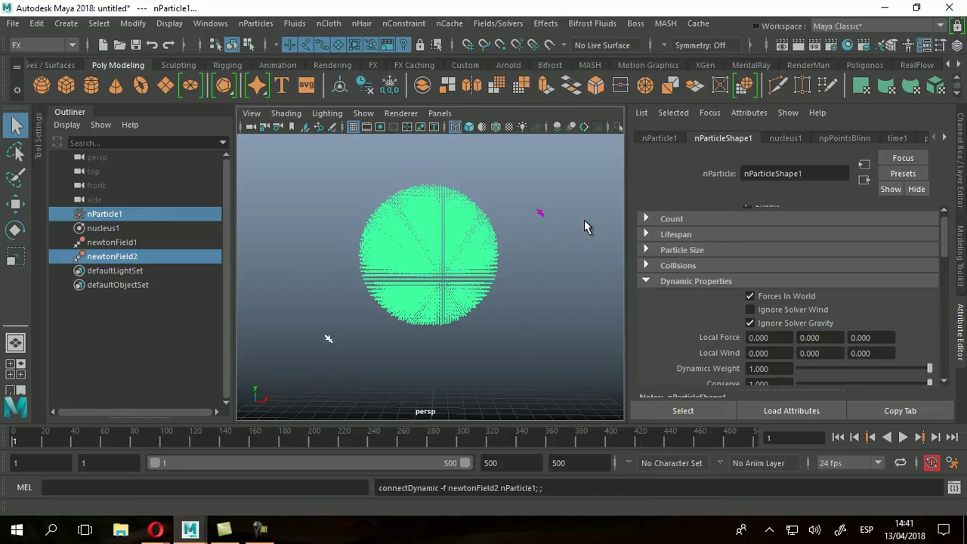
{"action": "left_click", "coordinate": [904, 438]}
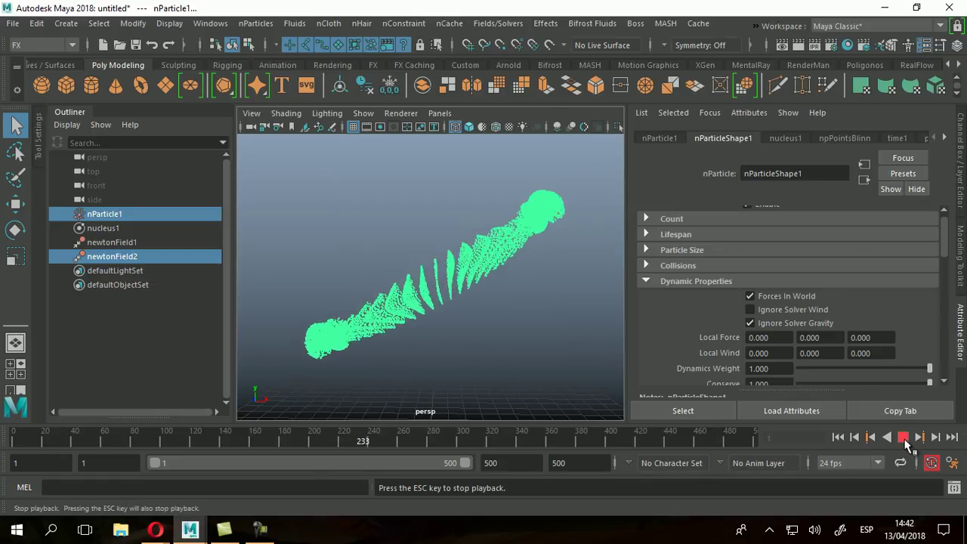
{"action": "left_click", "coordinate": [903, 437]}
{"action": "left_click", "coordinate": [838, 437]}
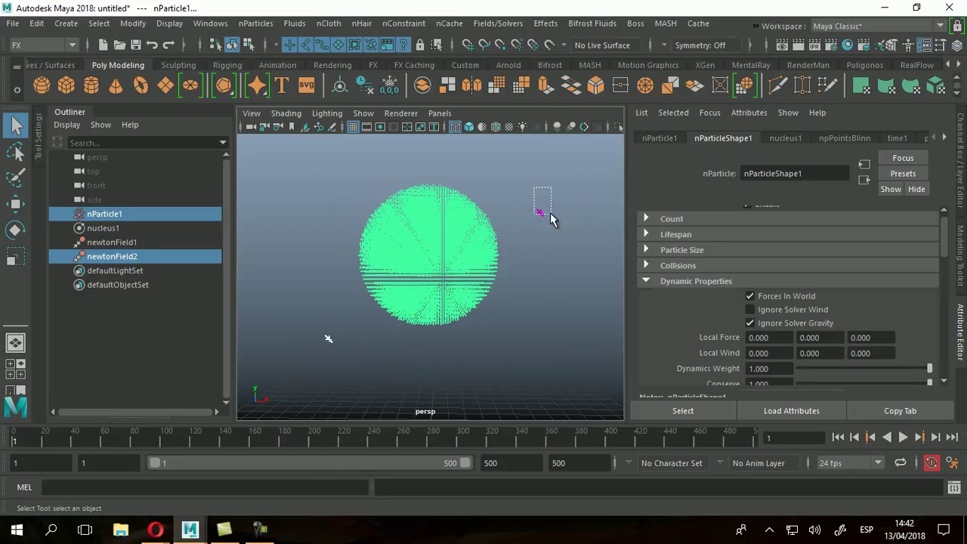
Step: Set newtonField1's magnitude to 30 and its attenuation to 0.5
{"action": "left_click", "coordinate": [539, 210]}
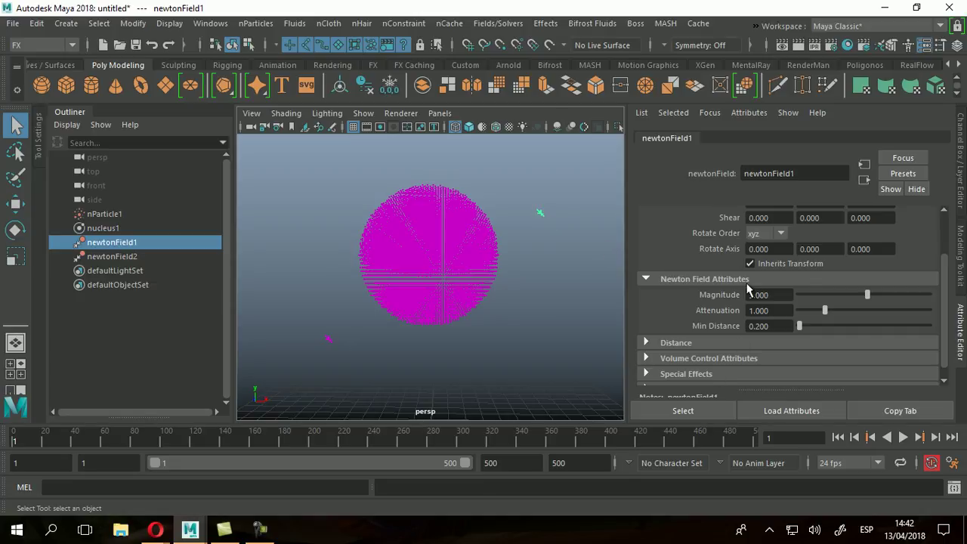
{"action": "scroll", "coordinate": [748, 288], "scroll_direction": "down", "scroll_amount": 1}
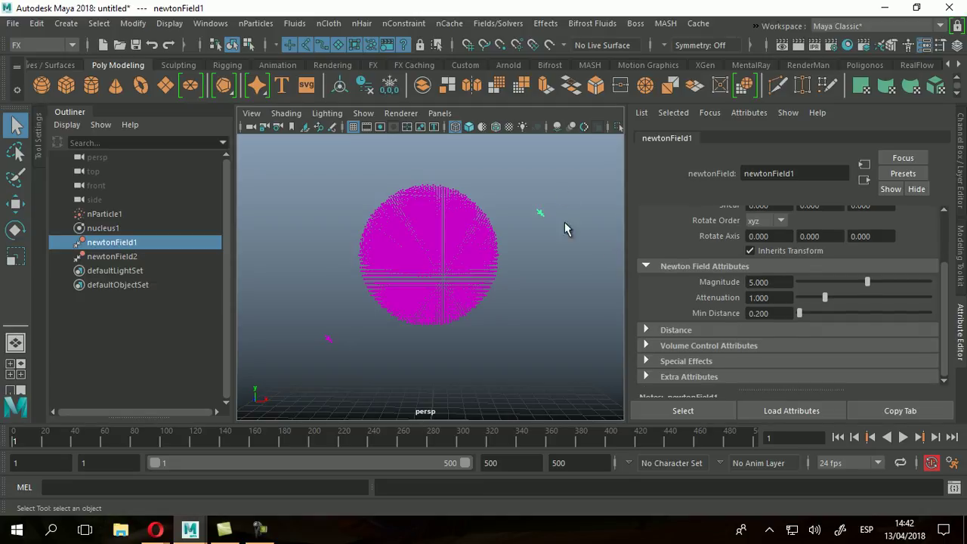
{"action": "type", "text": "30"}
{"action": "key", "text": "Return"}
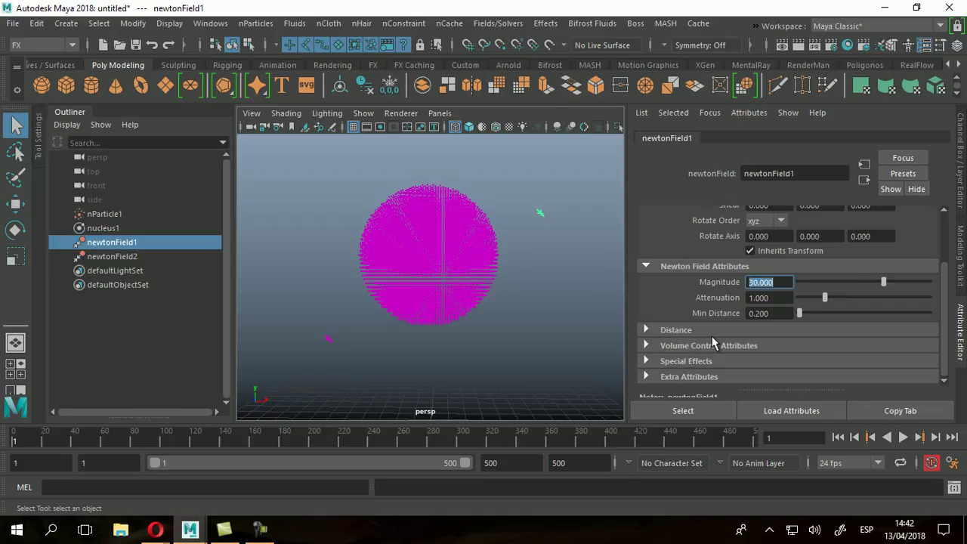
{"action": "left_click", "coordinate": [775, 298]}
{"action": "type", "text": "0.5"}
{"action": "key", "text": "Return"}
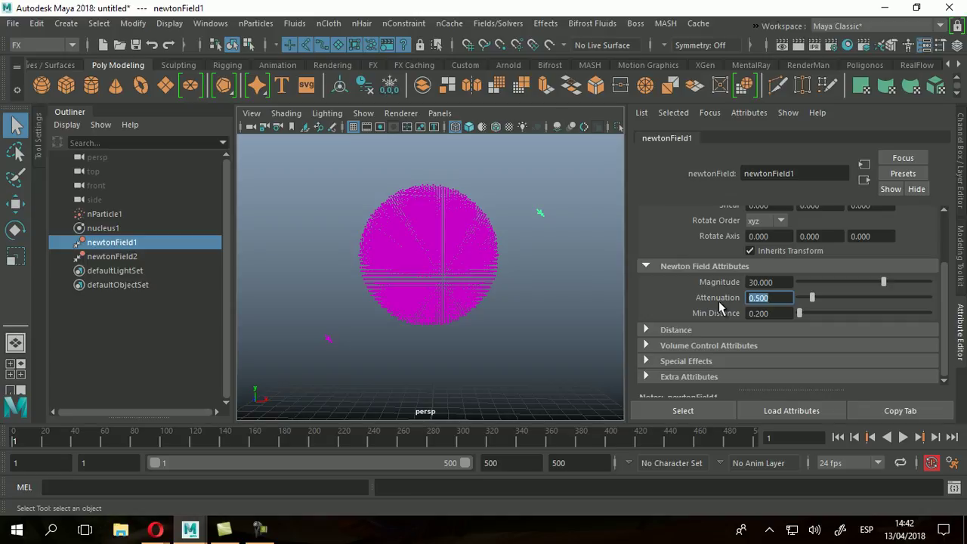
Step: Give newtonField2 a magnitude of 30 and an attenuation of 0.5
{"action": "left_click_drag", "start_coordinate": [314, 323], "coordinate": [349, 377]}
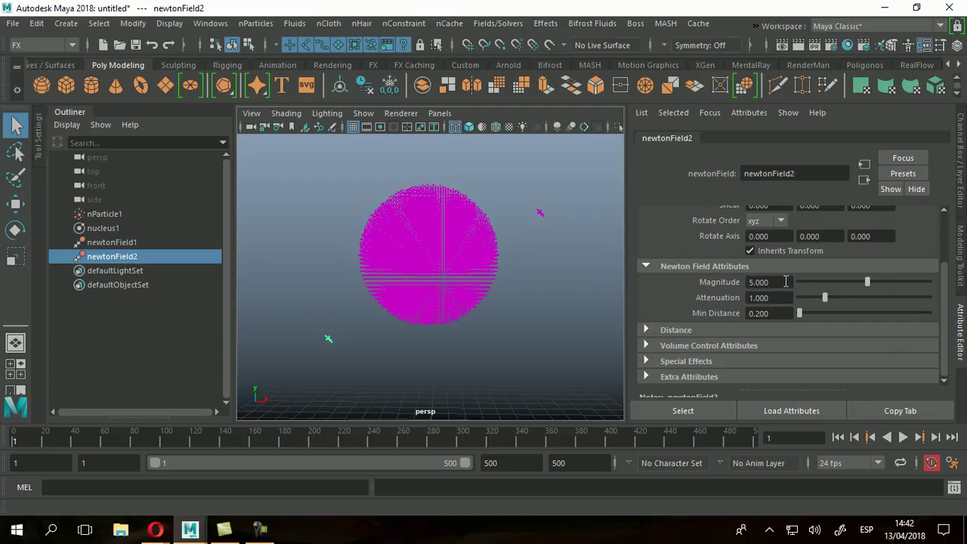
{"action": "type", "text": "30"}
{"action": "key", "text": "Return"}
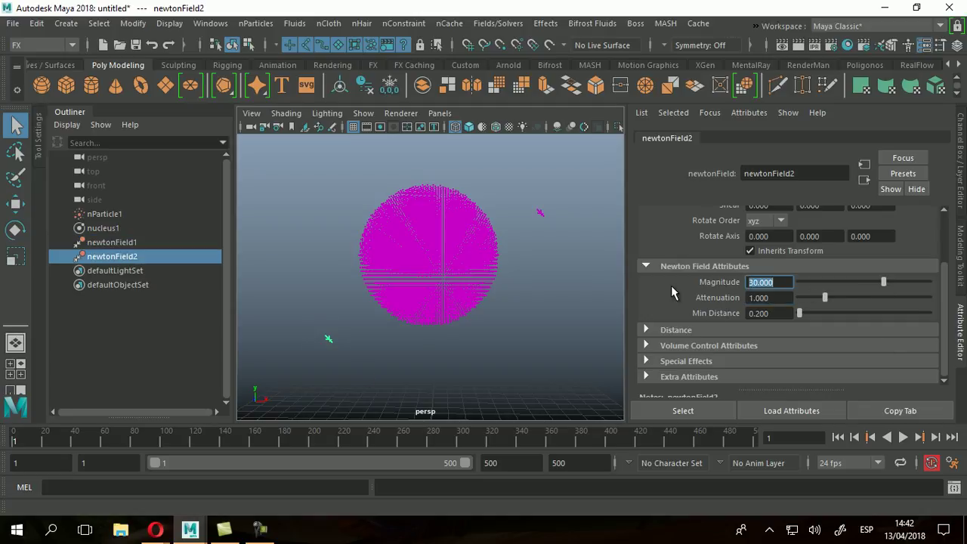
{"action": "left_click", "coordinate": [783, 297]}
{"action": "type", "text": "0.5"}
{"action": "key", "text": "Return"}
Step: Play the simulation with the stronger Newton fields, examine the particle motion with nParticle1 selected, and rewind to the first frame
{"action": "left_click", "coordinate": [903, 436]}
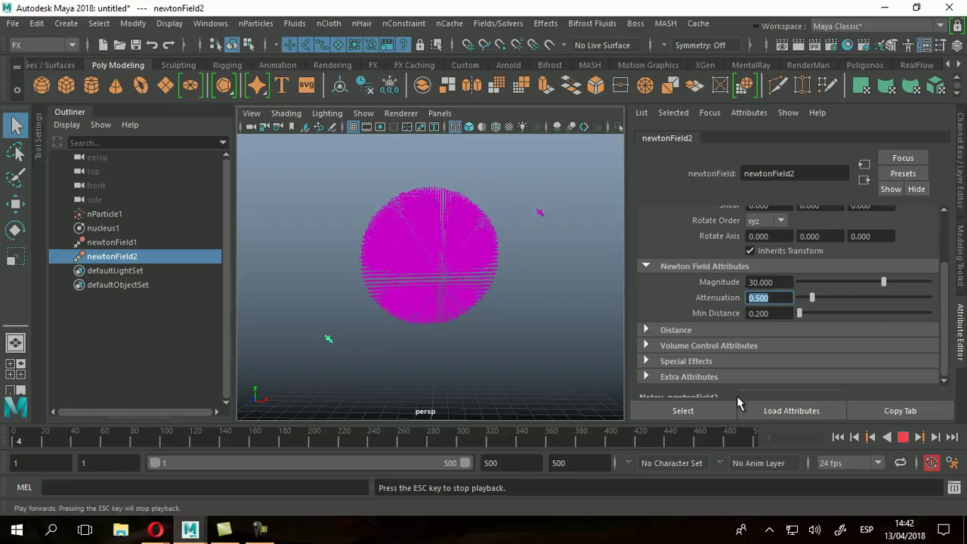
{"action": "left_click", "coordinate": [412, 272]}
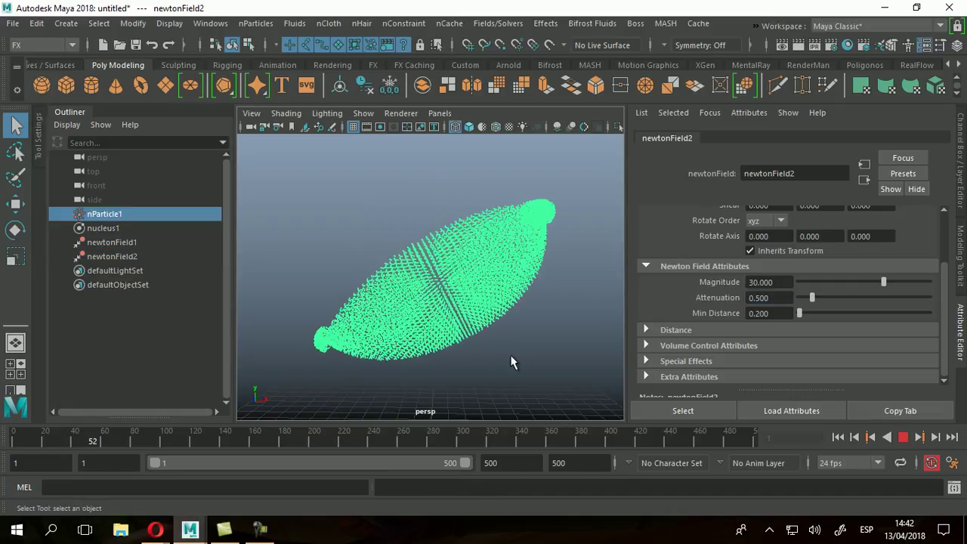
{"action": "mouse_move", "coordinate": [458, 324]}
{"action": "left_mouse_down", "text": "alt"}
{"action": "mouse_move", "coordinate": [533, 320]}
{"action": "mouse_move", "coordinate": [556, 366]}
{"action": "mouse_move", "coordinate": [474, 316]}
{"action": "left_mouse_up", "text": "alt"}
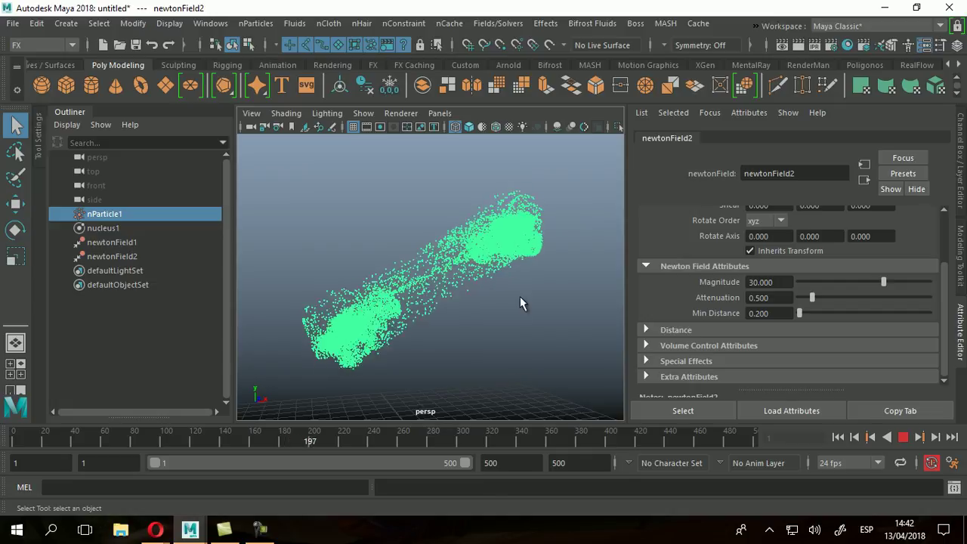
{"action": "left_click_drag", "start_coordinate": [449, 277], "coordinate": [461, 320], "text": "alt"}
{"action": "left_click", "coordinate": [906, 438]}
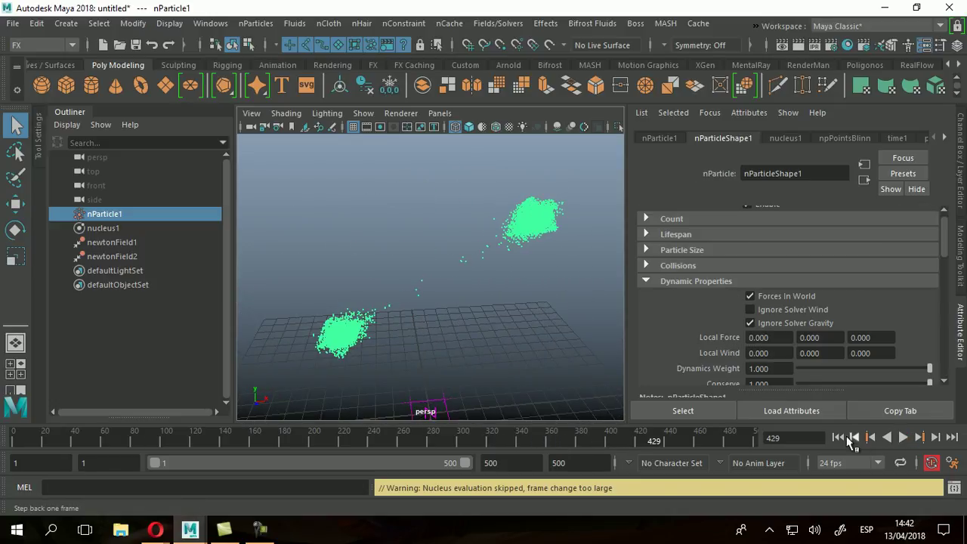
{"action": "left_click", "coordinate": [838, 437]}
{"action": "left_click_drag", "start_coordinate": [578, 373], "coordinate": [563, 357], "text": "alt"}
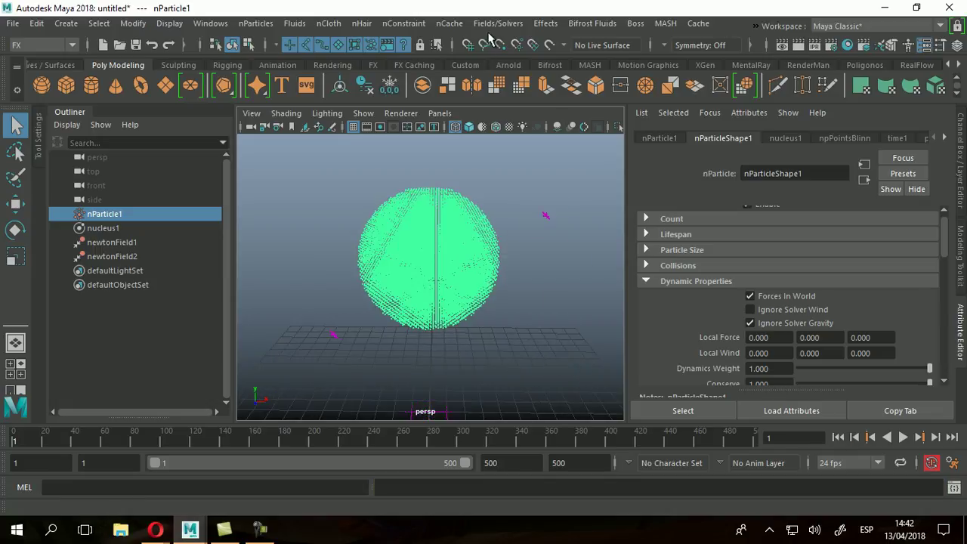
Step: Create a vortex field affecting nParticle1 and raise it to the sphere's centre at Y 9.419
{"action": "left_click", "coordinate": [515, 24]}
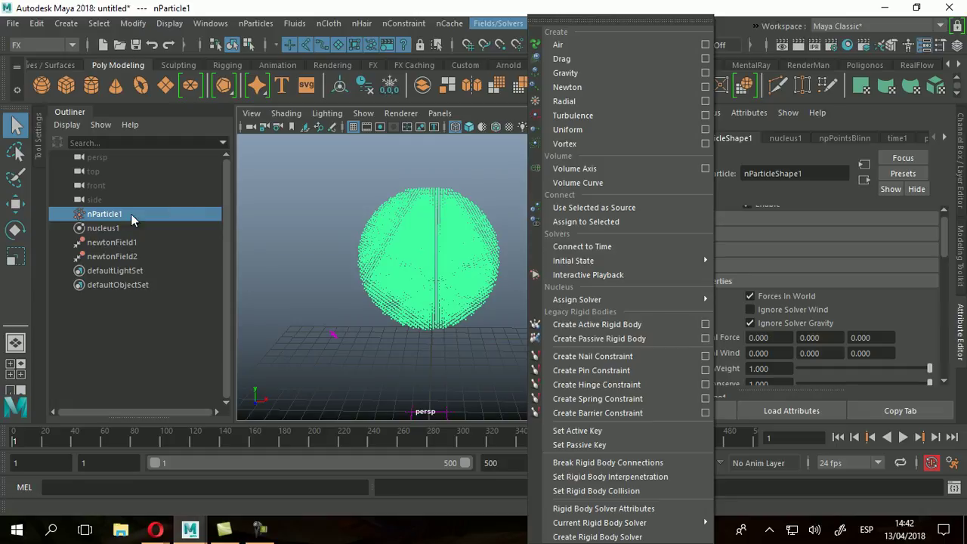
{"action": "left_click", "coordinate": [578, 144]}
{"action": "key", "text": "w"}
{"action": "left_click_drag", "start_coordinate": [430, 370], "coordinate": [417, 185]}
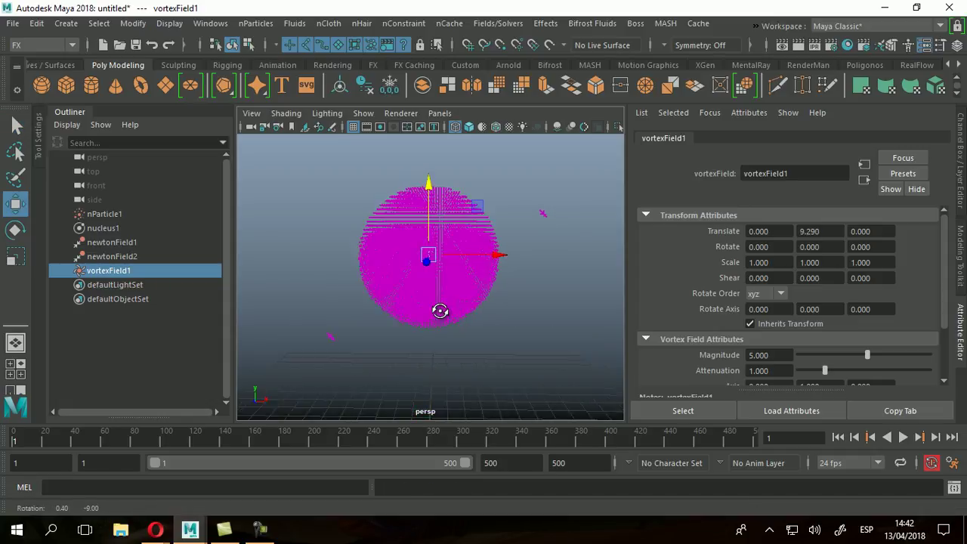
{"action": "left_click_drag", "start_coordinate": [441, 321], "coordinate": [441, 307], "text": "alt"}
{"action": "left_click_drag", "start_coordinate": [441, 268], "coordinate": [445, 278], "text": "alt"}
{"action": "left_click_drag", "start_coordinate": [431, 215], "coordinate": [459, 229]}
{"action": "mouse_move", "coordinate": [366, 284]}
{"action": "left_mouse_down", "text": "alt"}
{"action": "mouse_move", "coordinate": [520, 309]}
{"action": "mouse_move", "coordinate": [589, 332]}
{"action": "mouse_move", "coordinate": [555, 367]}
{"action": "mouse_move", "coordinate": [368, 315]}
{"action": "mouse_move", "coordinate": [350, 287]}
{"action": "mouse_move", "coordinate": [362, 287]}
{"action": "left_mouse_up", "text": "alt"}
{"action": "left_click_drag", "start_coordinate": [492, 275], "coordinate": [511, 291], "text": "alt"}
Step: Play the simulation, examine the vortex field's effect on the particles from several angles, and rewind to the first frame
{"action": "left_click", "coordinate": [904, 438]}
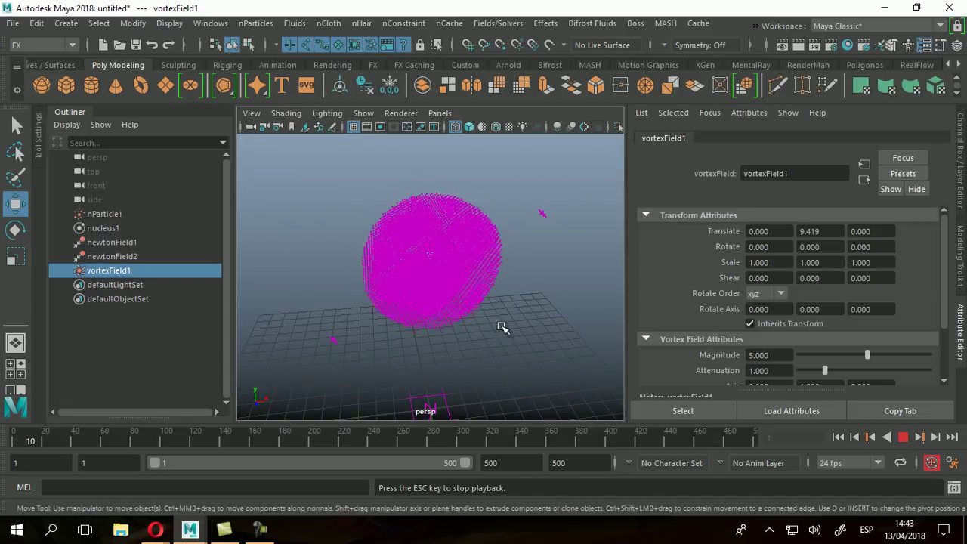
{"action": "left_click_drag", "start_coordinate": [426, 318], "coordinate": [406, 366], "text": "alt"}
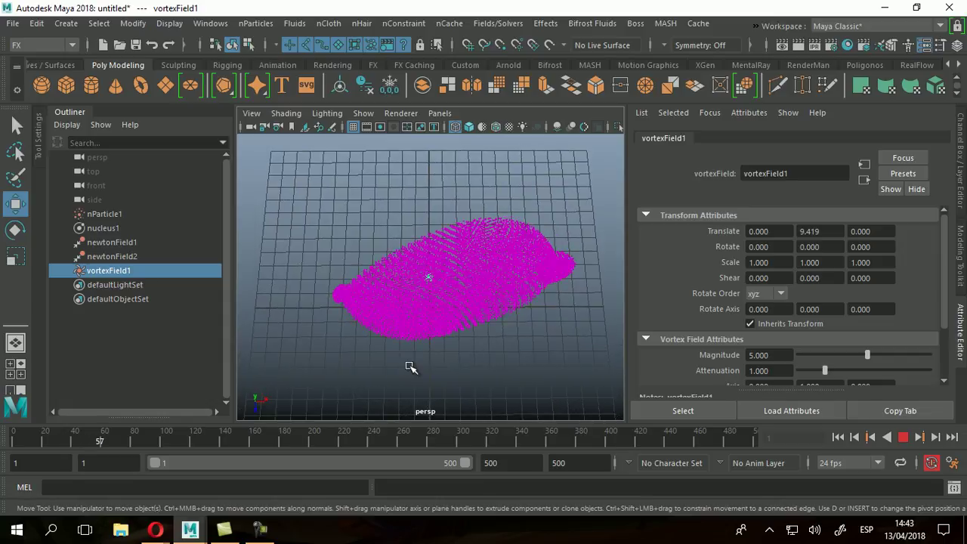
{"action": "left_click", "coordinate": [510, 279]}
{"action": "left_click_drag", "start_coordinate": [479, 356], "coordinate": [612, 350], "text": "alt"}
{"action": "left_click_drag", "start_coordinate": [507, 367], "coordinate": [337, 286], "text": "alt"}
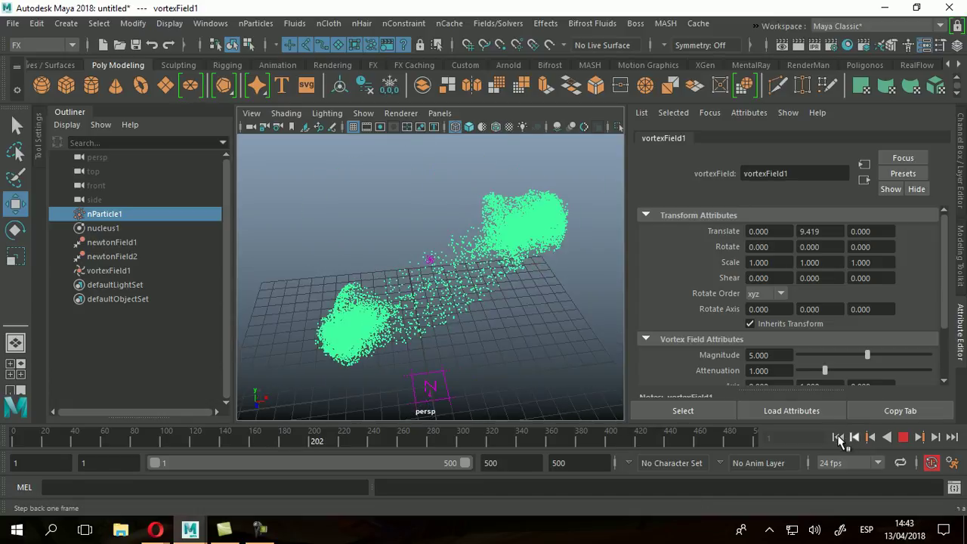
{"action": "left_click", "coordinate": [907, 440]}
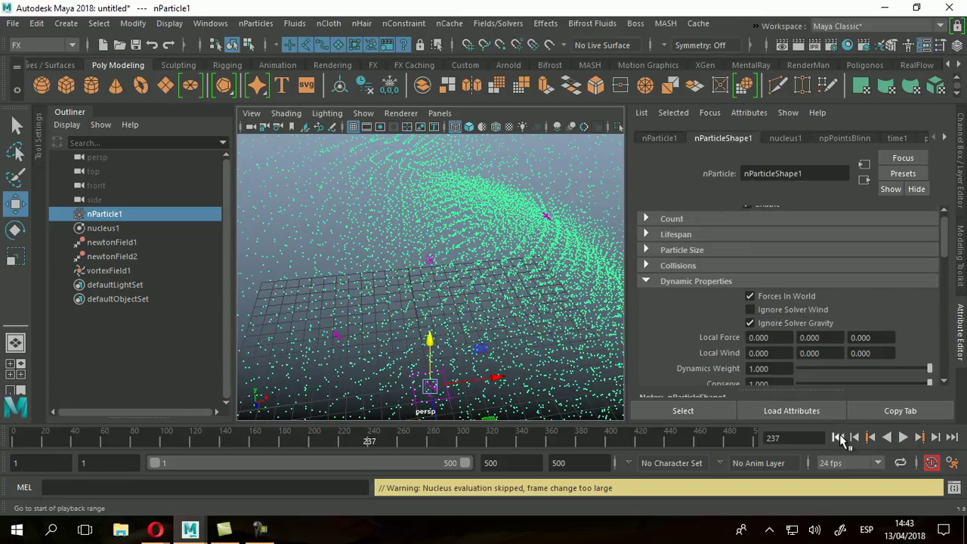
{"action": "left_click", "coordinate": [838, 437]}
{"action": "left_click_drag", "start_coordinate": [516, 267], "coordinate": [519, 260], "text": "alt"}
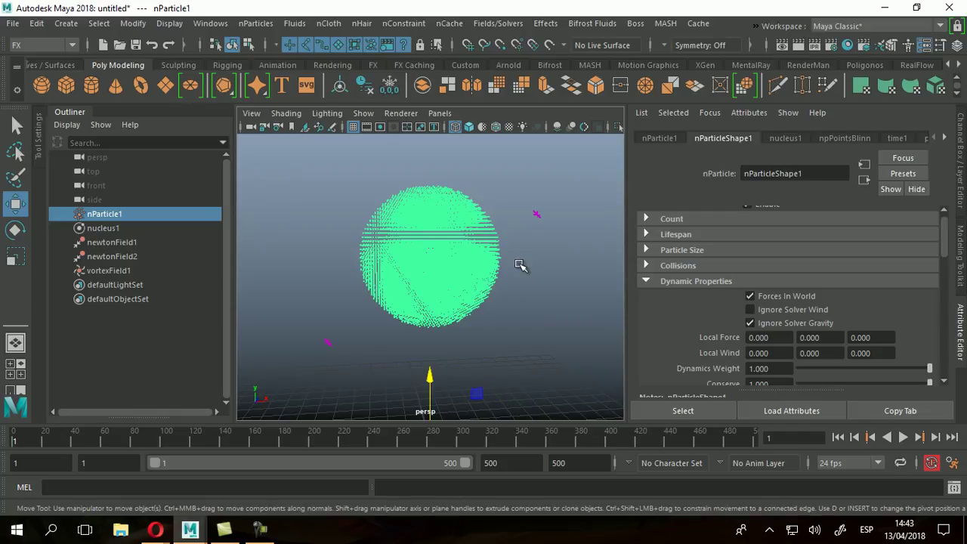
Step: Set vortexField1's magnitude to 20
{"action": "left_click", "coordinate": [105, 270]}
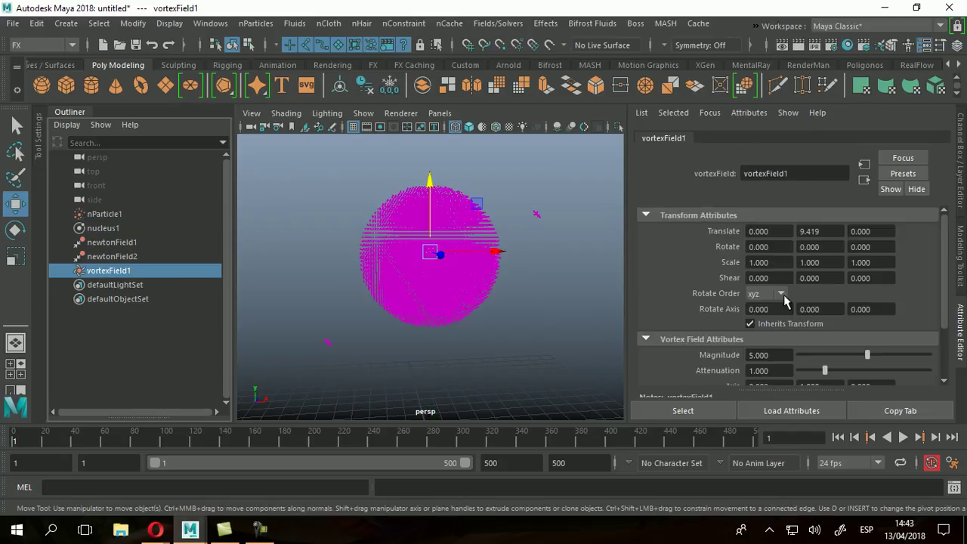
{"action": "left_click", "coordinate": [774, 356]}
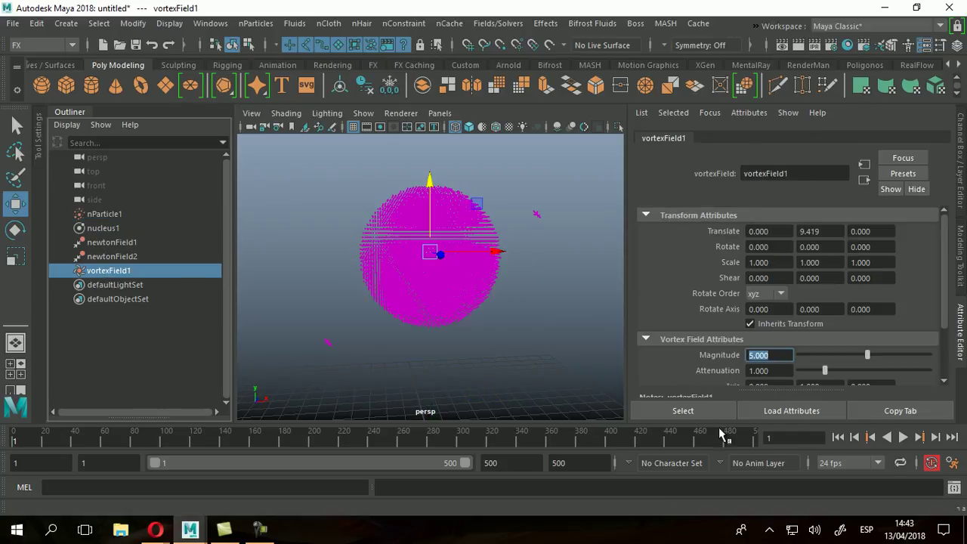
{"action": "left_click_drag", "start_coordinate": [944, 294], "coordinate": [942, 326]}
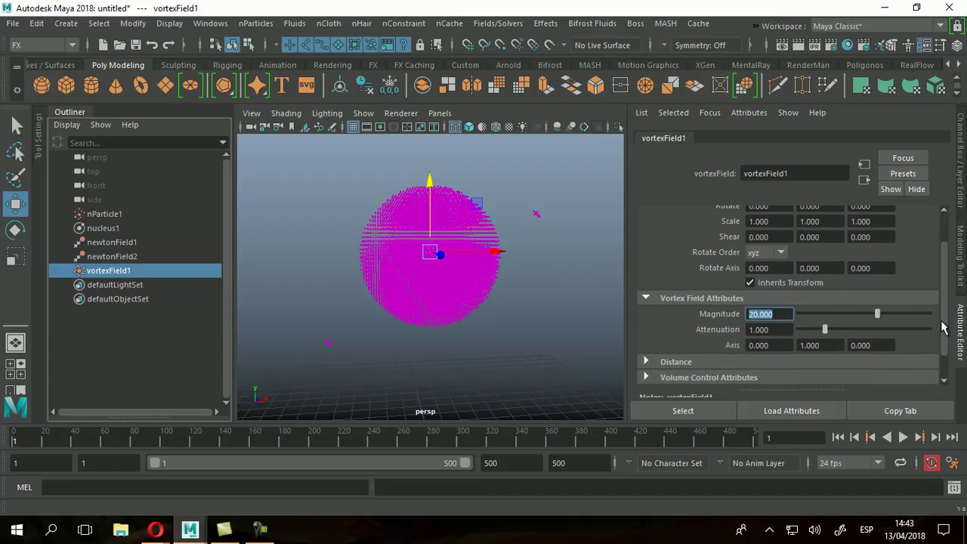
Step: Play the simulation with the stronger vortex, examine how the particles swirl around the Newton fields, and rewind to the first frame
{"action": "left_click", "coordinate": [903, 437]}
{"action": "left_click_drag", "start_coordinate": [526, 328], "coordinate": [496, 345], "text": "alt"}
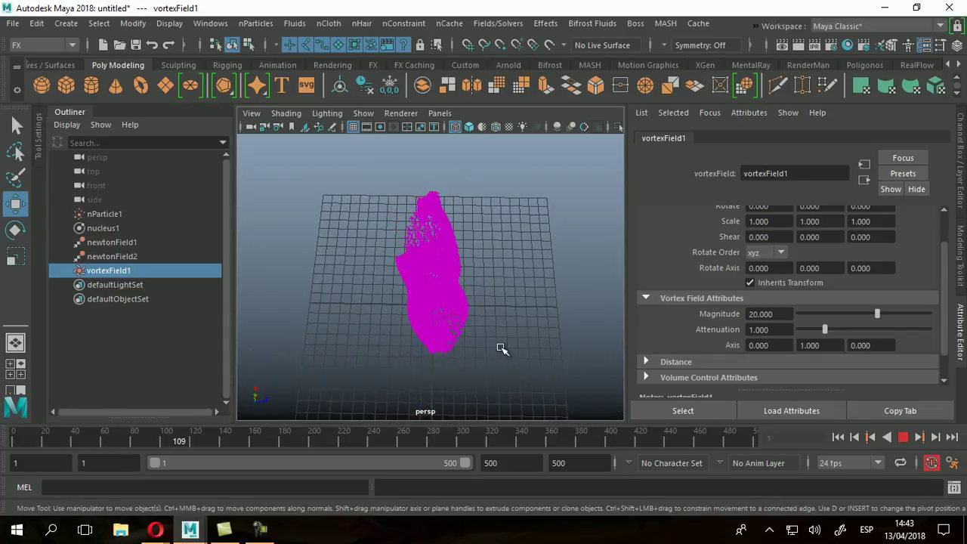
{"action": "left_click", "coordinate": [463, 295]}
{"action": "left_click_drag", "start_coordinate": [463, 339], "coordinate": [609, 275], "text": "alt"}
{"action": "mouse_move", "coordinate": [469, 316]}
{"action": "left_mouse_down", "text": "alt"}
{"action": "mouse_move", "coordinate": [402, 330]}
{"action": "mouse_move", "coordinate": [331, 322]}
{"action": "mouse_move", "coordinate": [419, 338]}
{"action": "mouse_move", "coordinate": [476, 276]}
{"action": "mouse_move", "coordinate": [450, 249]}
{"action": "mouse_move", "coordinate": [486, 321]}
{"action": "left_mouse_up", "text": "alt"}
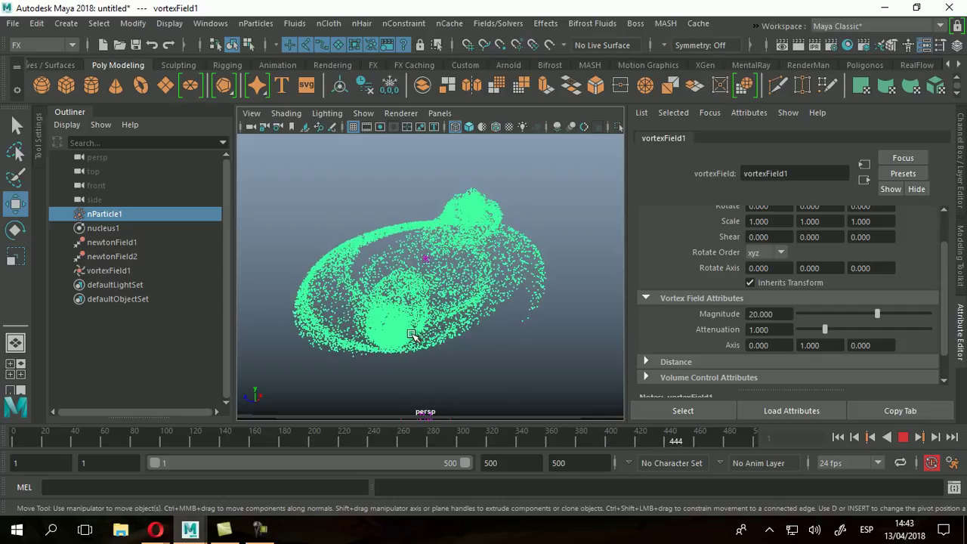
{"action": "left_click_drag", "start_coordinate": [486, 318], "coordinate": [468, 384], "text": "alt"}
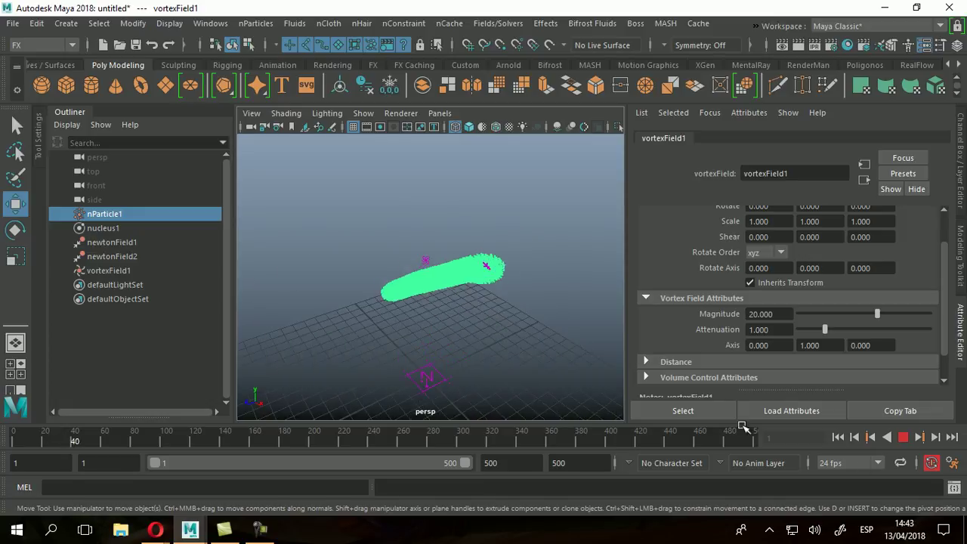
{"action": "left_click", "coordinate": [857, 438]}
{"action": "left_click", "coordinate": [857, 438]}
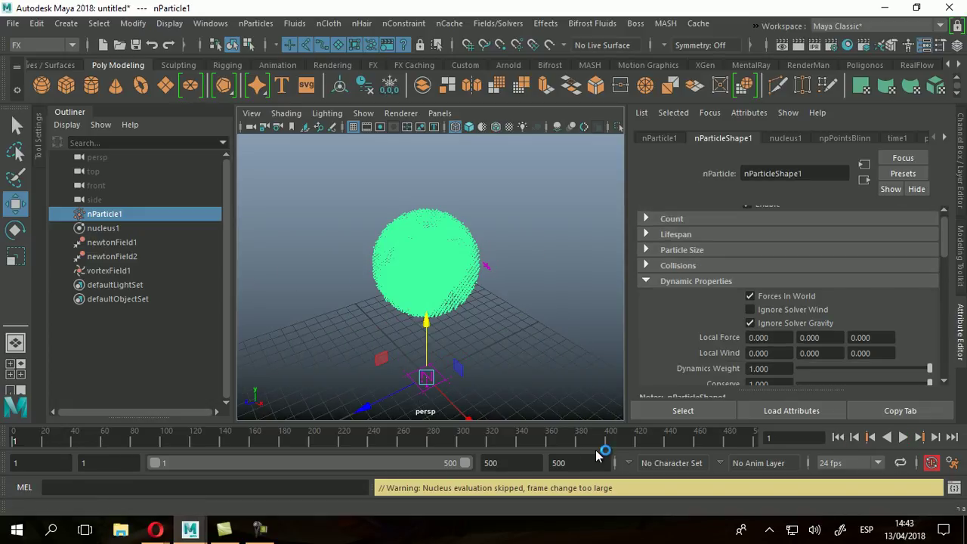
Step: Extend the playback range to end at frame 1000
{"action": "left_click", "coordinate": [525, 463]}
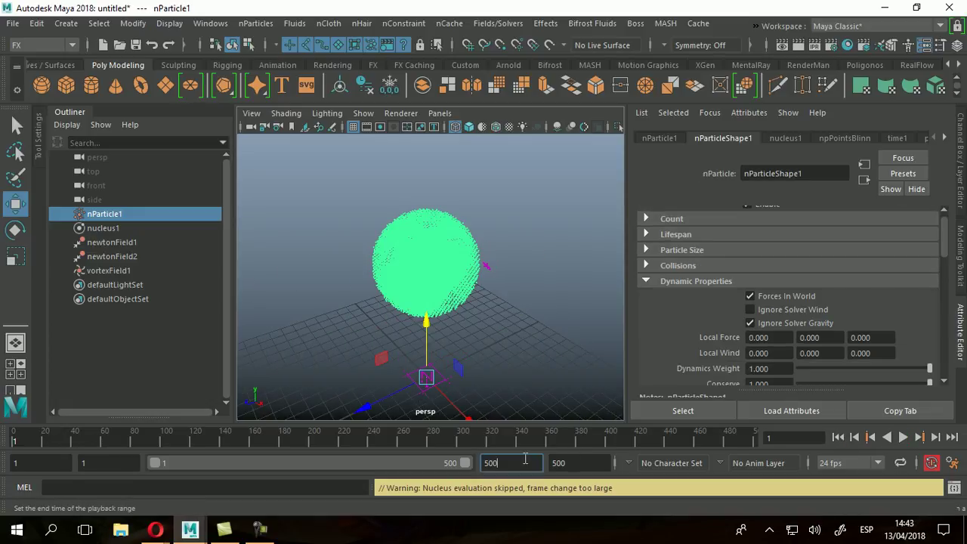
{"action": "type", "text": "1000"}
{"action": "key", "text": "Return"}
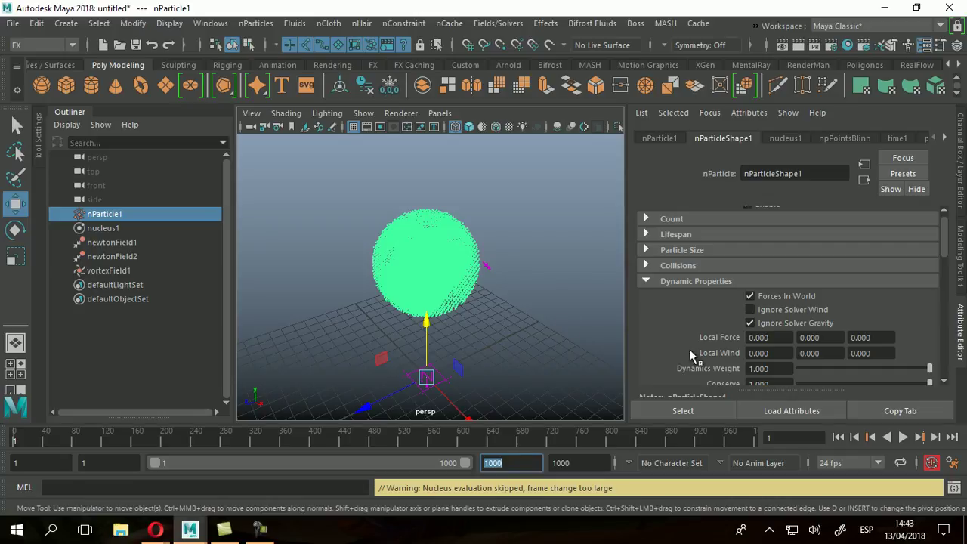
Step: Select vortexField1 and increase its magnitude to 30
{"action": "left_click", "coordinate": [111, 271]}
{"action": "left_click", "coordinate": [787, 314]}
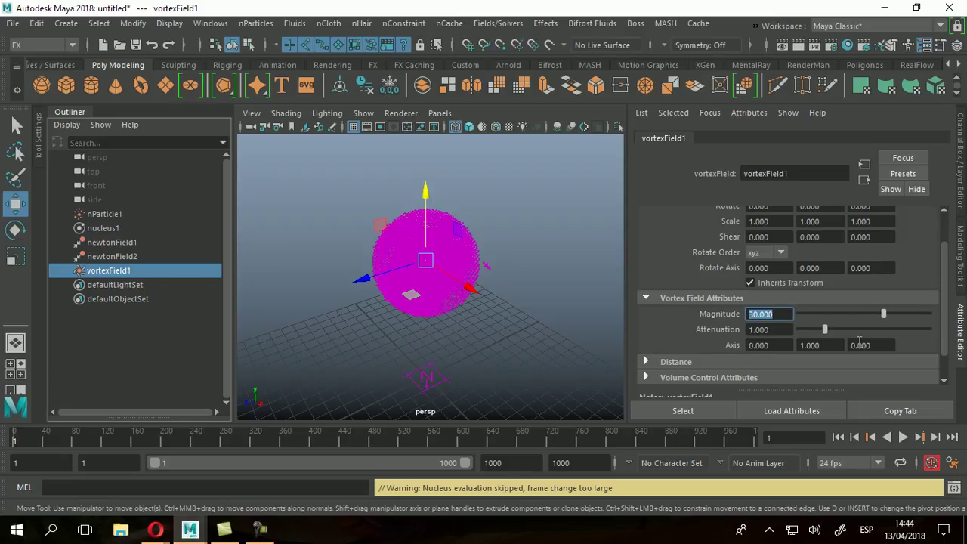
{"action": "left_click_drag", "start_coordinate": [485, 337], "coordinate": [497, 315], "text": "alt"}
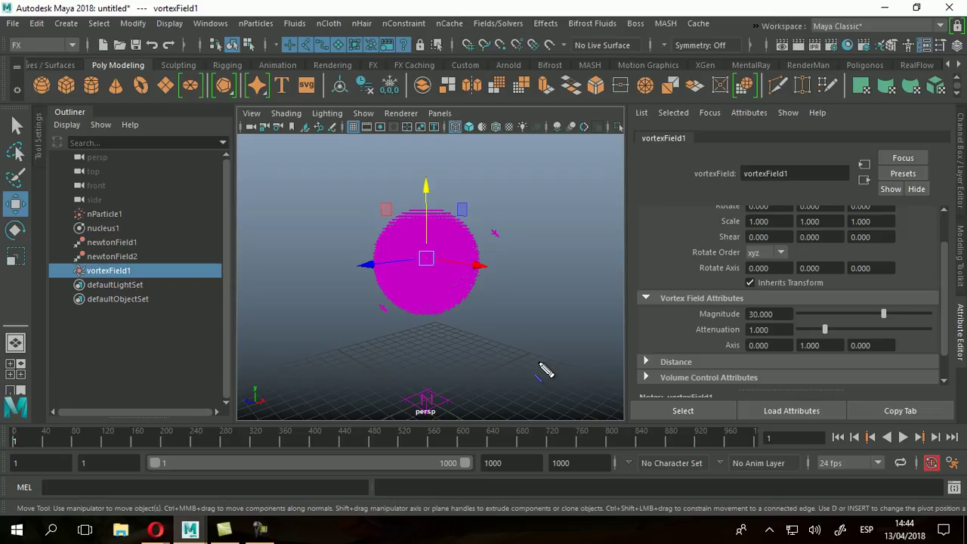
{"action": "mouse_move", "coordinate": [549, 374]}
{"action": "left_mouse_down"}
{"action": "mouse_move", "coordinate": [549, 254]}
{"action": "mouse_move", "coordinate": [557, 257]}
{"action": "left_mouse_up"}
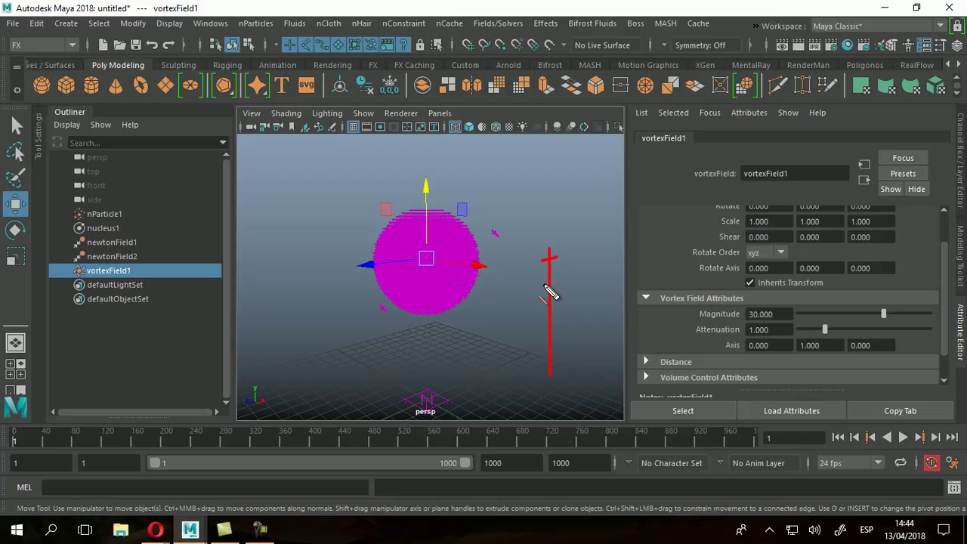
{"action": "left_click_drag", "start_coordinate": [538, 261], "coordinate": [558, 257]}
{"action": "key", "text": "Escape"}
{"action": "left_click_drag", "start_coordinate": [517, 247], "coordinate": [529, 295], "text": "alt"}
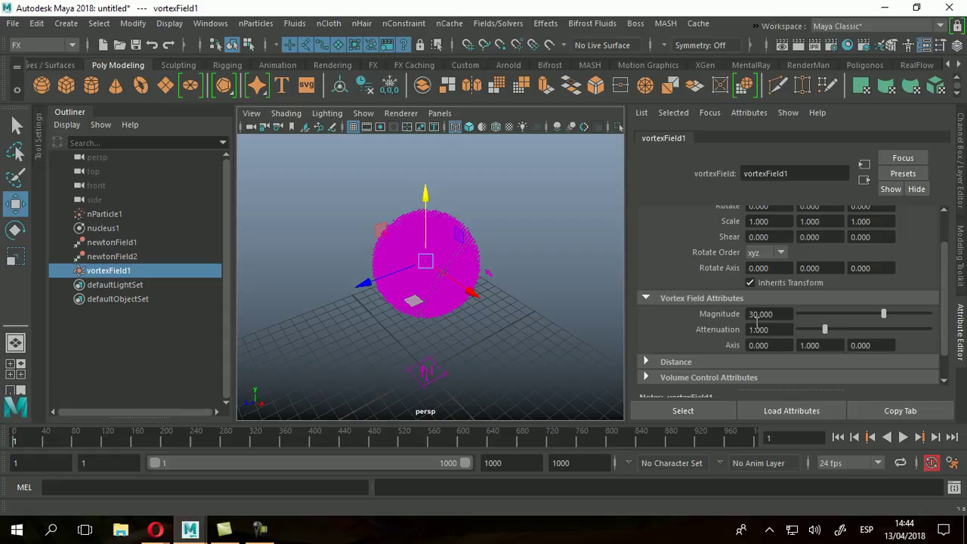
Step: Play the simulation with the vortex at magnitude 30, examine the particle swirl from several angles, and rewind to the first frame
{"action": "left_click", "coordinate": [903, 437]}
{"action": "left_click", "coordinate": [443, 255]}
{"action": "left_click_drag", "start_coordinate": [509, 338], "coordinate": [482, 344], "text": "alt"}
{"action": "left_click_drag", "start_coordinate": [423, 336], "coordinate": [502, 321], "text": "alt"}
{"action": "left_click_drag", "start_coordinate": [428, 314], "coordinate": [493, 299], "text": "alt"}
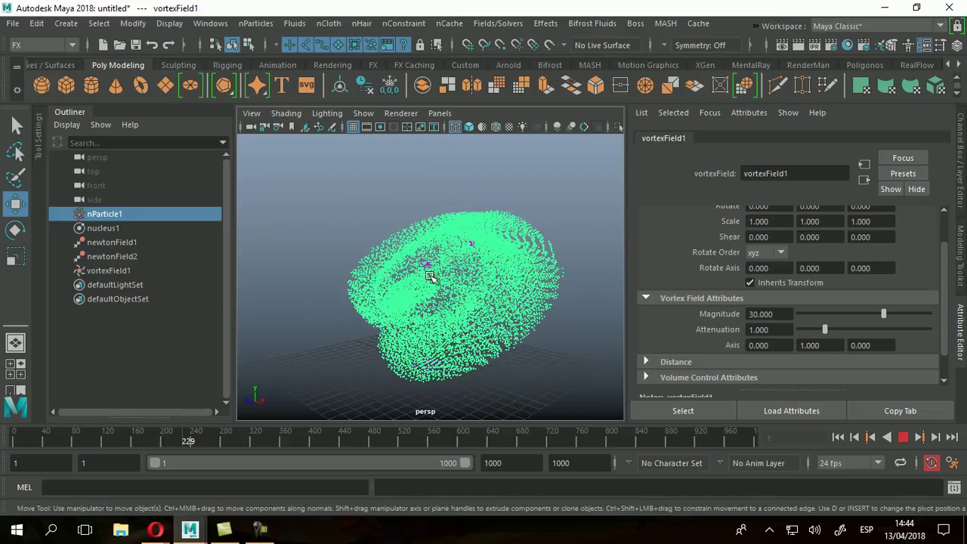
{"action": "left_click_drag", "start_coordinate": [488, 353], "coordinate": [553, 333], "text": "alt"}
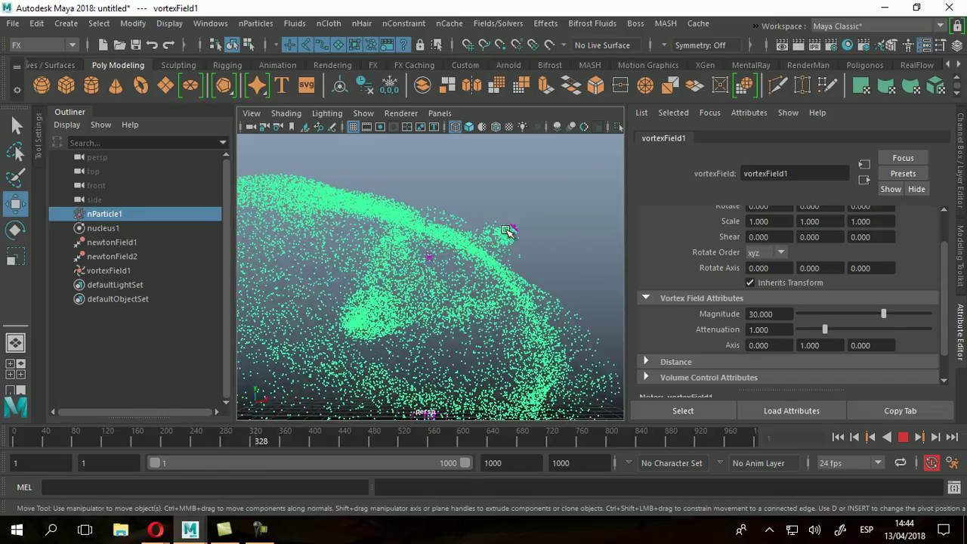
{"action": "scroll", "coordinate": [504, 291], "scroll_direction": "down", "scroll_amount": 5}
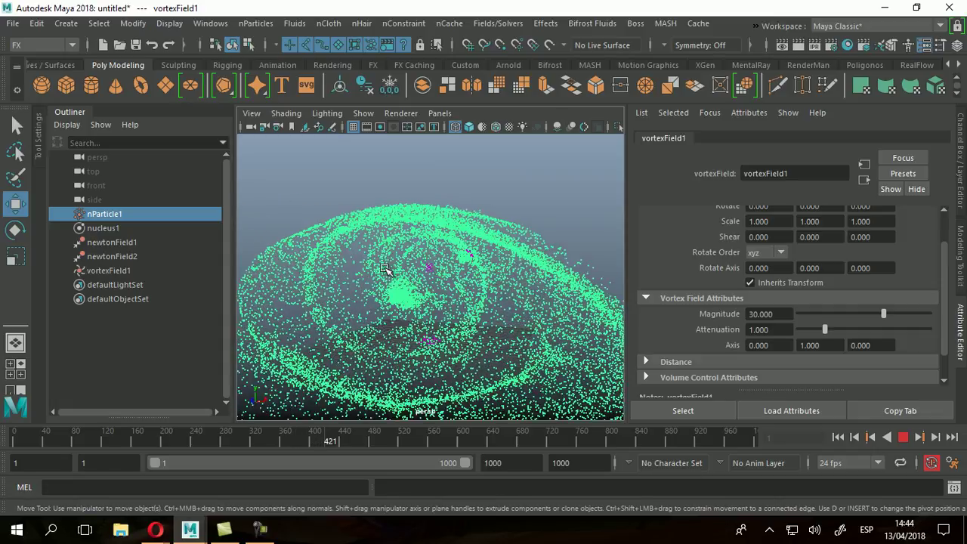
{"action": "left_click_drag", "start_coordinate": [490, 306], "coordinate": [466, 349], "text": "alt"}
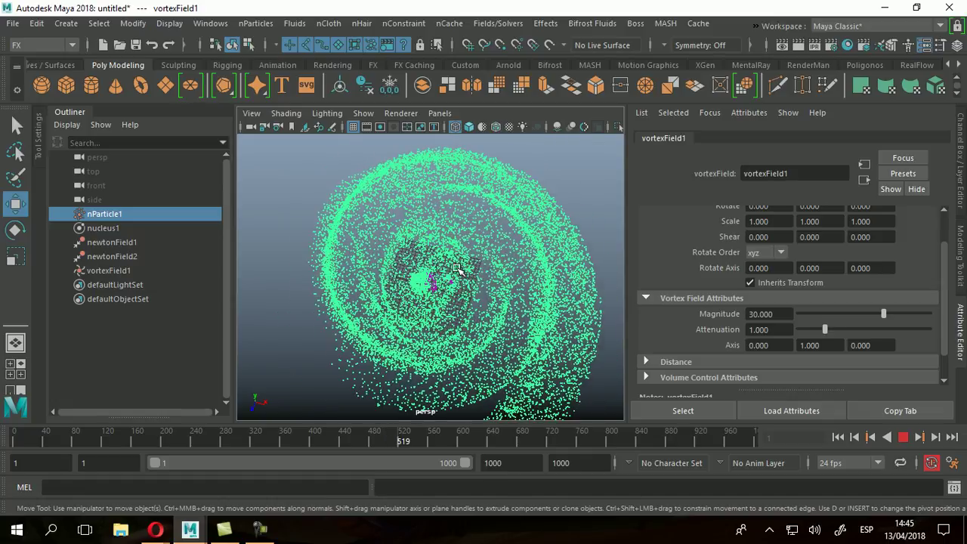
{"action": "scroll", "coordinate": [451, 238], "scroll_direction": "down", "scroll_amount": 3}
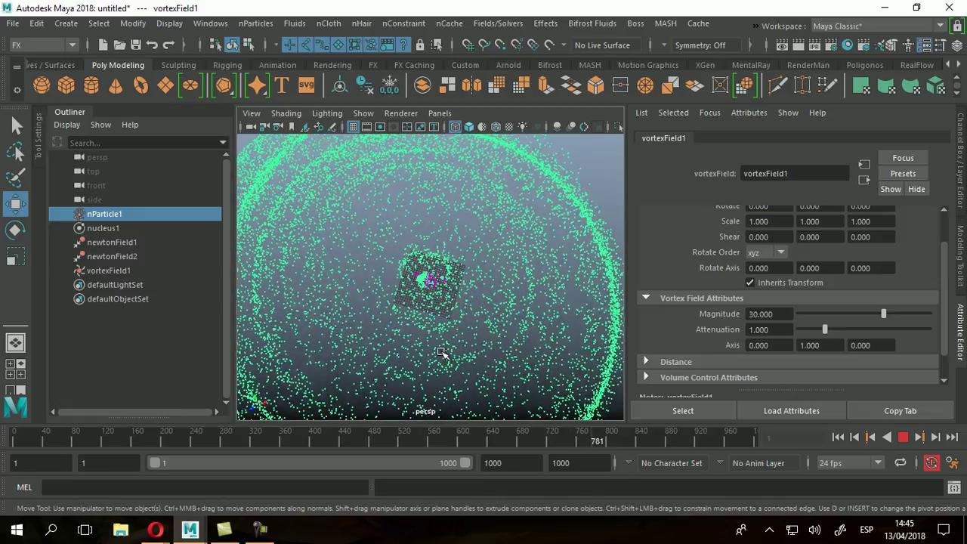
{"action": "scroll", "coordinate": [358, 262], "scroll_direction": "down", "scroll_amount": 5}
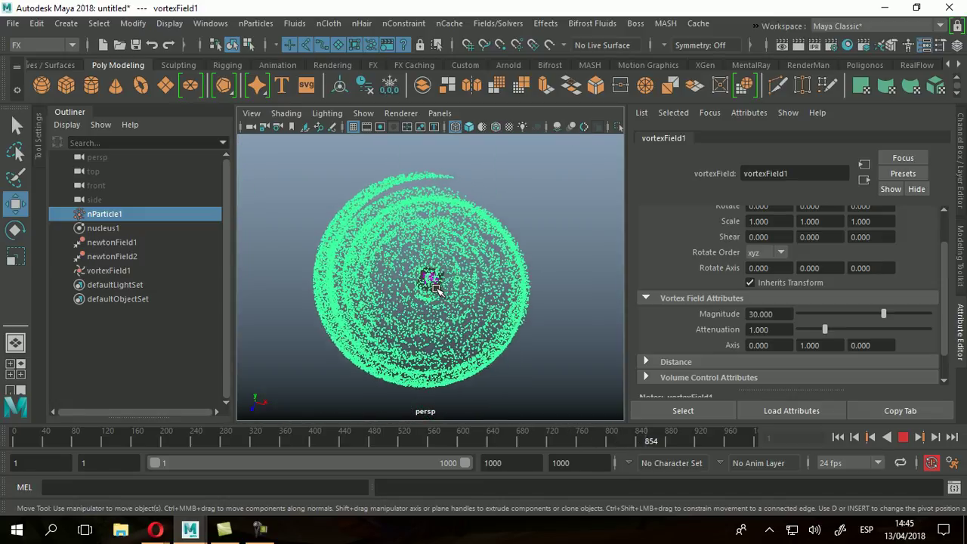
{"action": "left_click", "coordinate": [903, 437]}
{"action": "left_click", "coordinate": [838, 437]}
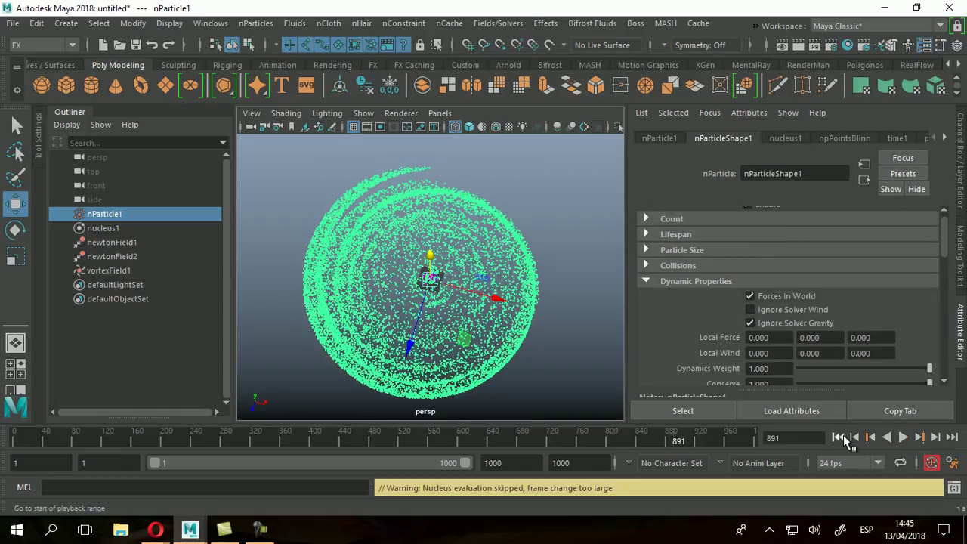
Step: Add a turbulence field to nParticle1 and raise it along Y to about 9.37, at the centre of the particle sphere
{"action": "left_click_drag", "start_coordinate": [535, 309], "coordinate": [443, 274], "text": "alt"}
{"action": "scroll", "coordinate": [443, 275], "scroll_direction": "up", "scroll_amount": 3}
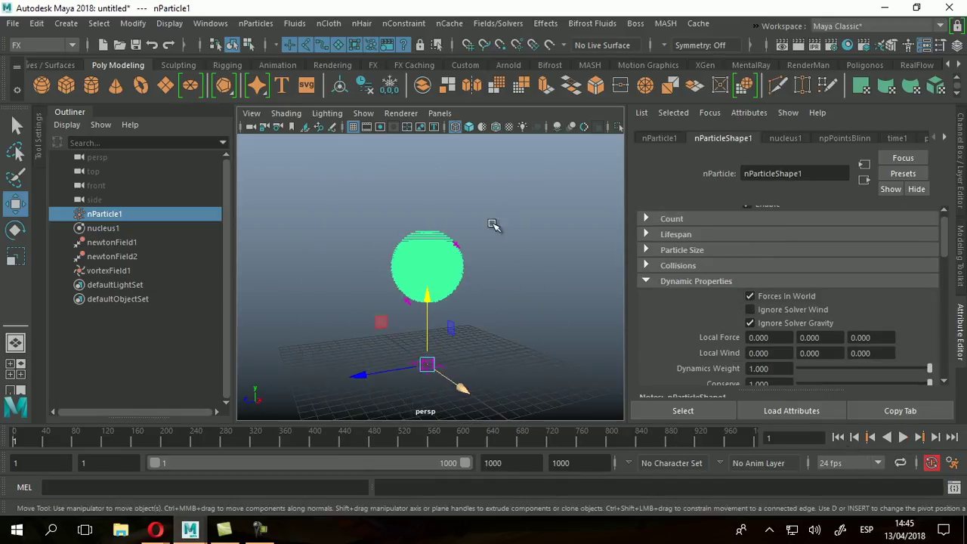
{"action": "left_click", "coordinate": [499, 24]}
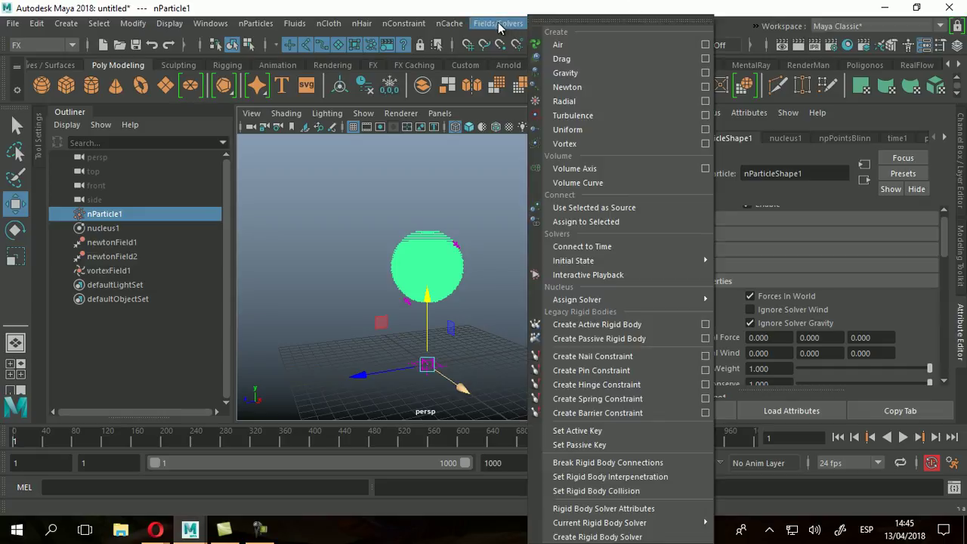
{"action": "left_click", "coordinate": [572, 117]}
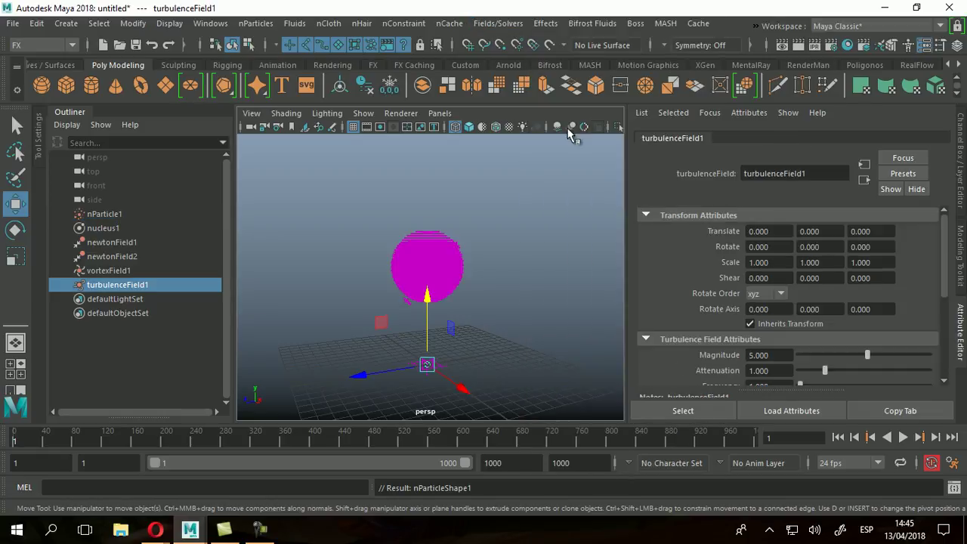
{"action": "left_click_drag", "start_coordinate": [433, 316], "coordinate": [433, 210]}
{"action": "left_click_drag", "start_coordinate": [433, 211], "coordinate": [495, 300], "text": "alt"}
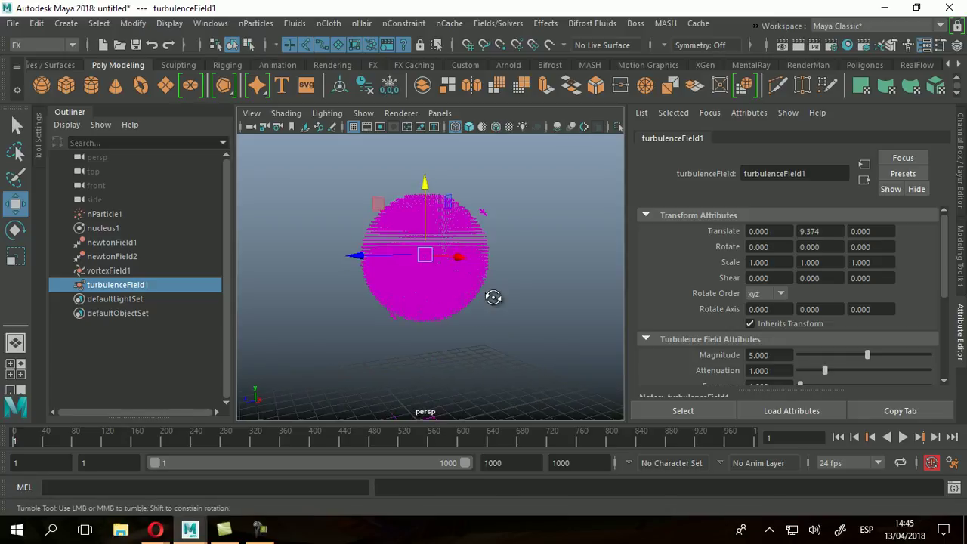
Step: Set turbulenceField1's magnitude to 10
{"action": "scroll", "coordinate": [841, 323], "scroll_direction": "down", "scroll_amount": 2}
{"action": "left_click", "coordinate": [755, 313]}
{"action": "double_click", "coordinate": [755, 313]}
{"action": "scroll", "coordinate": [888, 355], "scroll_direction": "down", "scroll_amount": 2}
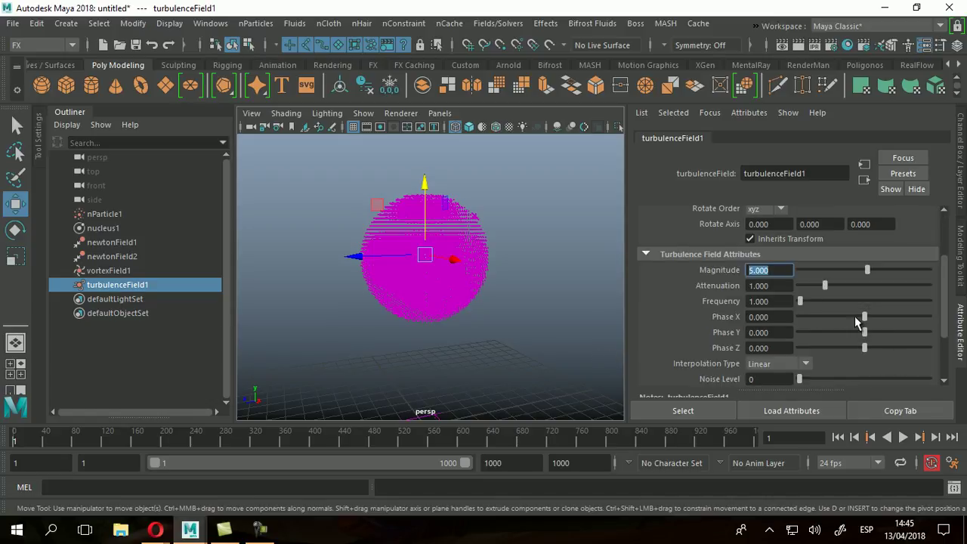
{"action": "scroll", "coordinate": [824, 309], "scroll_direction": "down", "scroll_amount": 2}
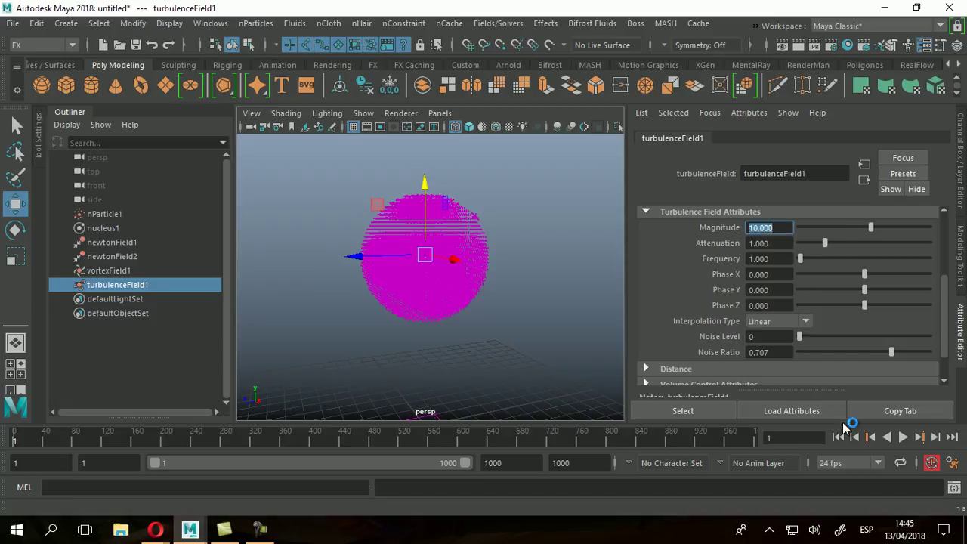
Step: Play the simulation with turbulence, examine how the particles scatter from several angles, and rewind to the first frame
{"action": "left_click", "coordinate": [903, 437]}
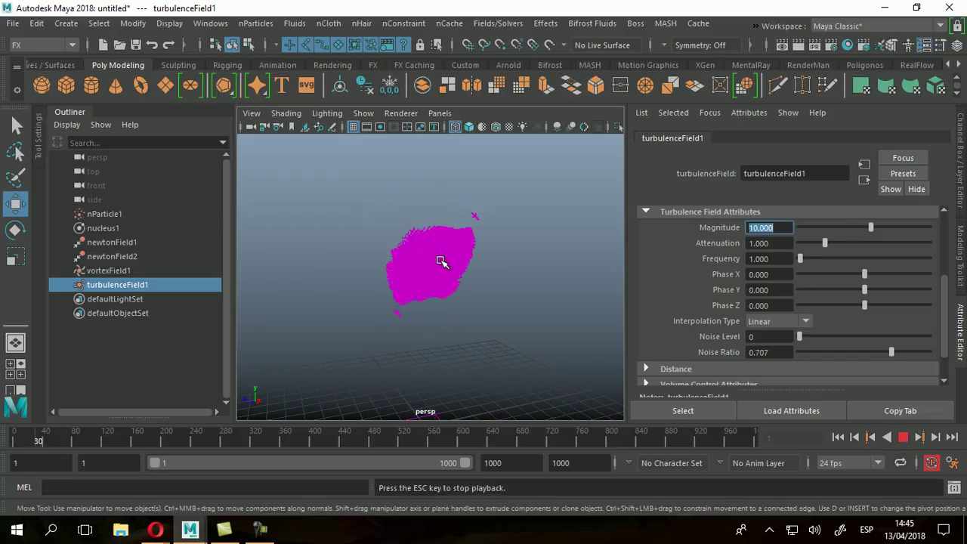
{"action": "left_click", "coordinate": [440, 261]}
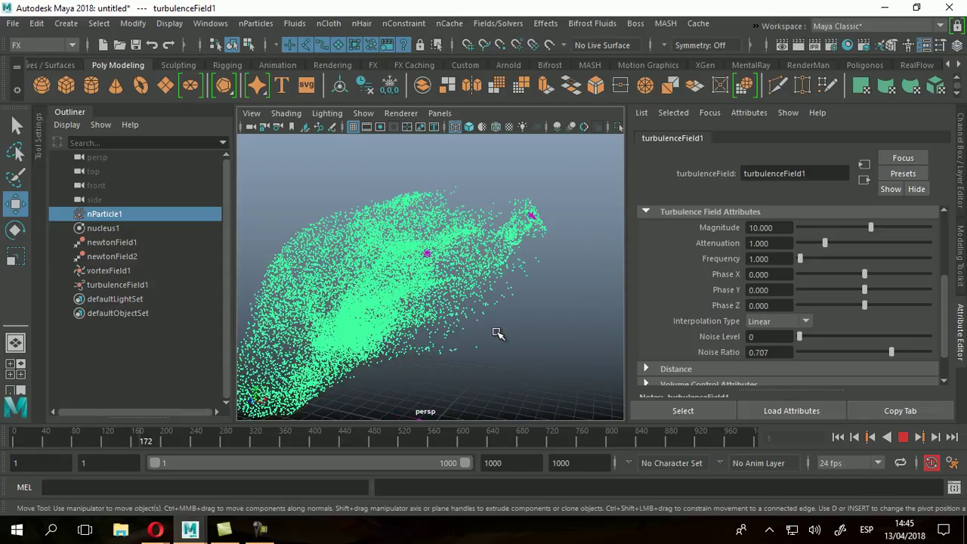
{"action": "mouse_move", "coordinate": [492, 328]}
{"action": "left_mouse_down", "text": "alt"}
{"action": "mouse_move", "coordinate": [428, 324]}
{"action": "mouse_move", "coordinate": [502, 327]}
{"action": "left_mouse_up", "text": "alt"}
{"action": "left_click_drag", "start_coordinate": [539, 323], "coordinate": [392, 313], "text": "alt"}
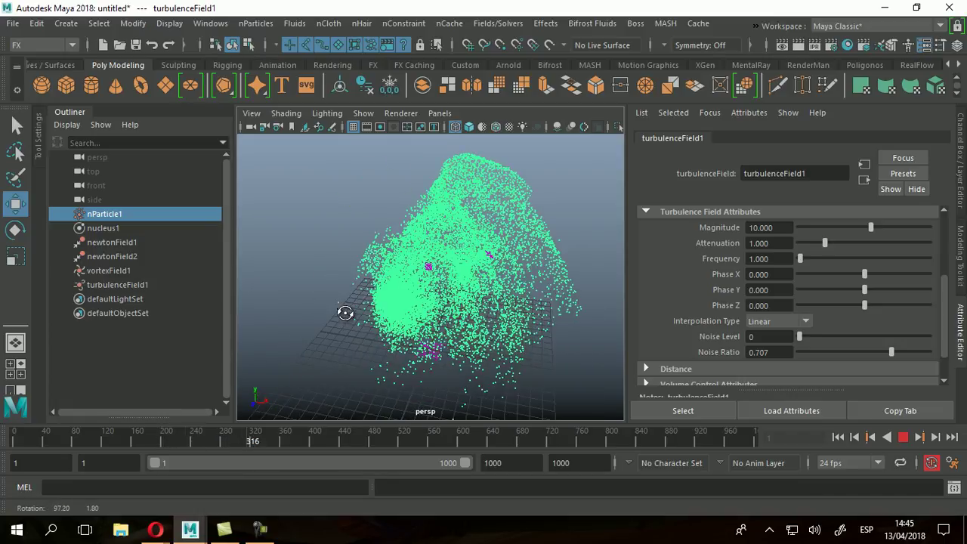
{"action": "left_click_drag", "start_coordinate": [499, 321], "coordinate": [464, 321], "text": "alt"}
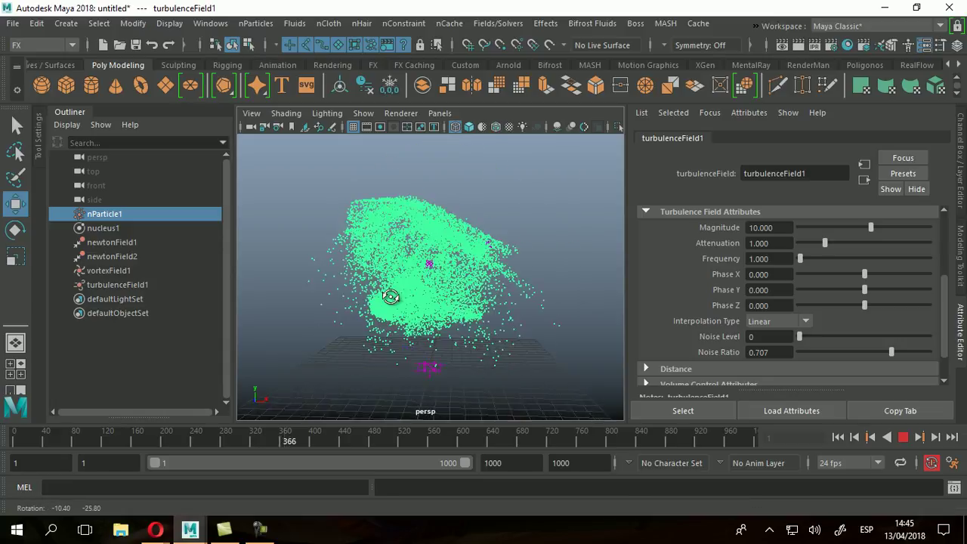
{"action": "left_click_drag", "start_coordinate": [317, 304], "coordinate": [421, 329], "text": "alt"}
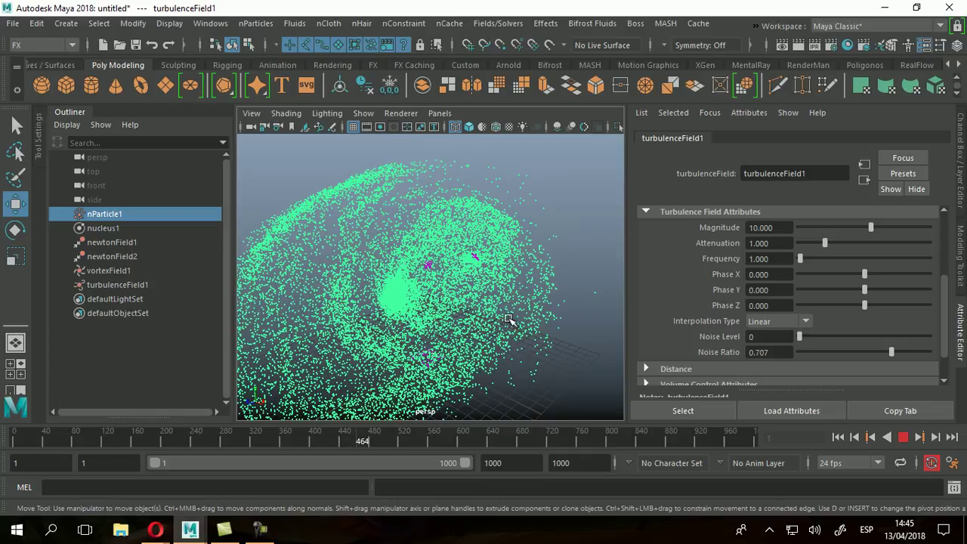
{"action": "right_click_drag", "start_coordinate": [514, 324], "coordinate": [416, 292], "text": "alt"}
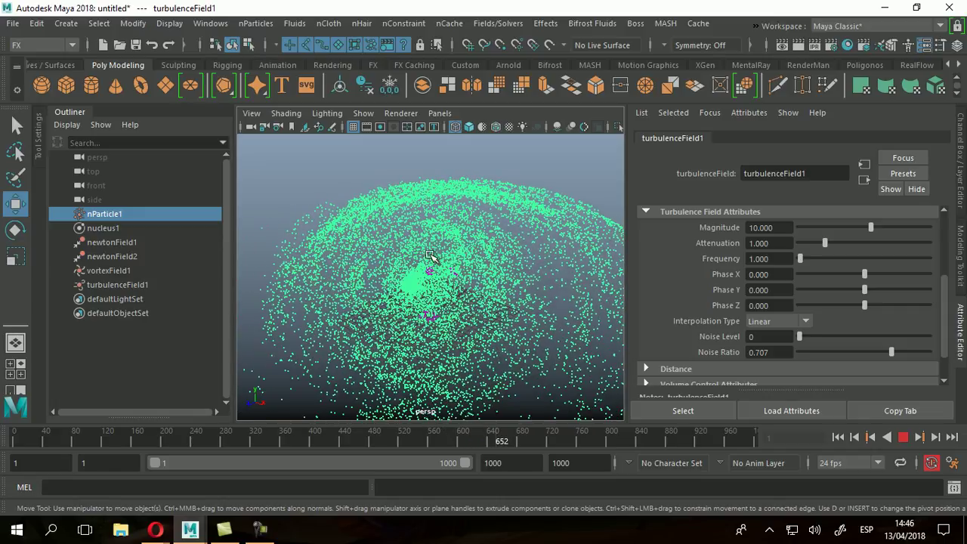
{"action": "left_click_drag", "start_coordinate": [550, 303], "coordinate": [533, 323], "text": "alt"}
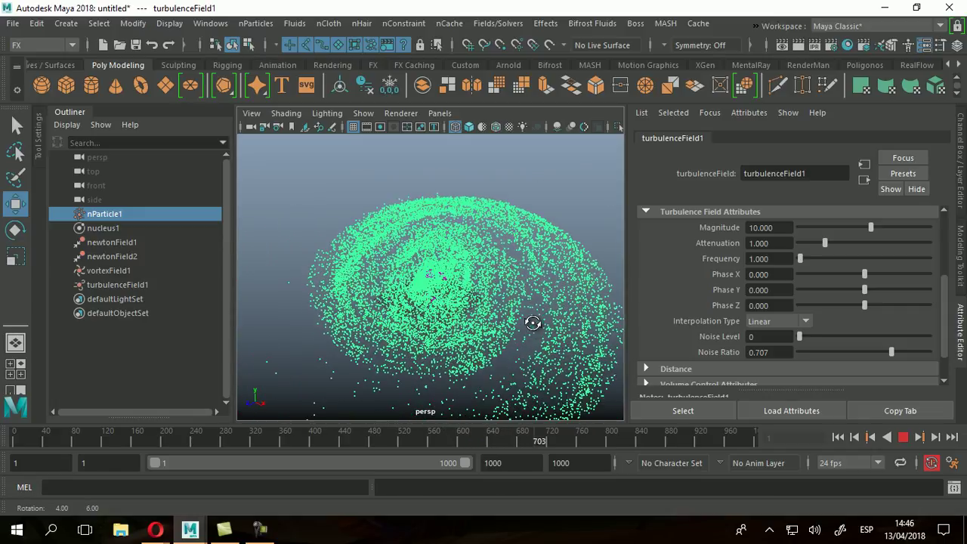
{"action": "right_click_drag", "start_coordinate": [550, 324], "coordinate": [493, 294], "text": "alt"}
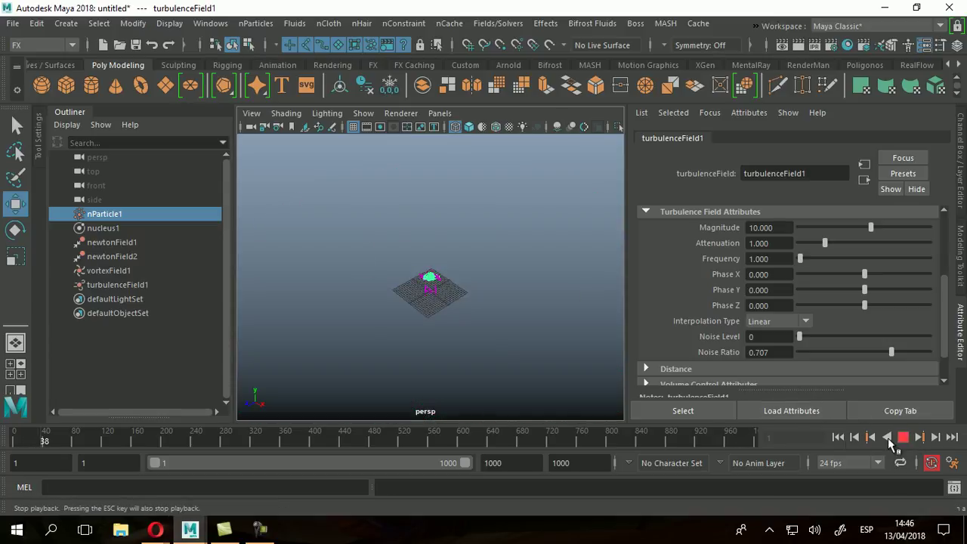
{"action": "left_click", "coordinate": [903, 437]}
{"action": "left_click", "coordinate": [838, 437]}
Step: Add a drag field to nParticle1 and raise it along Y to about 9.35, at the centre of the particle sphere
{"action": "scroll", "coordinate": [471, 298], "scroll_direction": "up", "scroll_amount": 3}
{"action": "scroll", "coordinate": [400, 286], "scroll_direction": "up", "scroll_amount": 3}
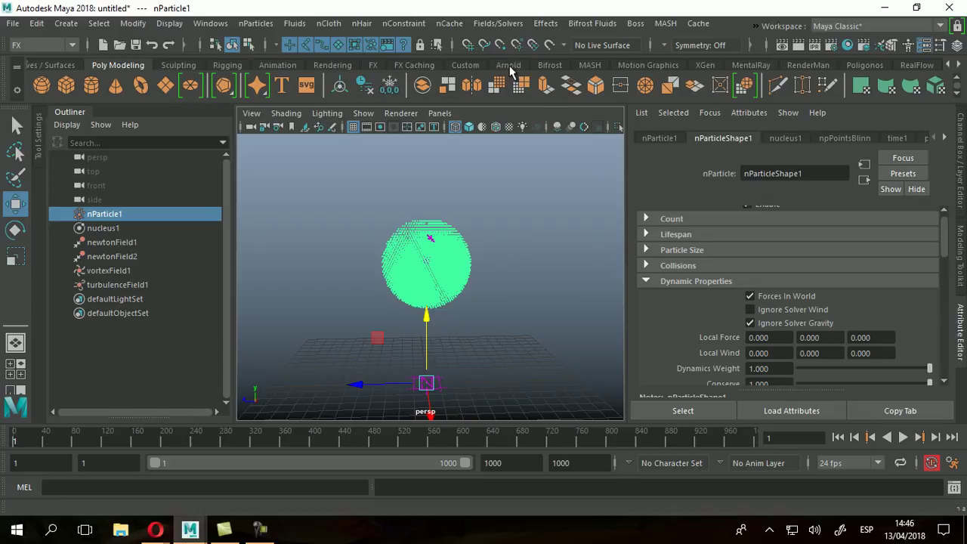
{"action": "left_click", "coordinate": [491, 24]}
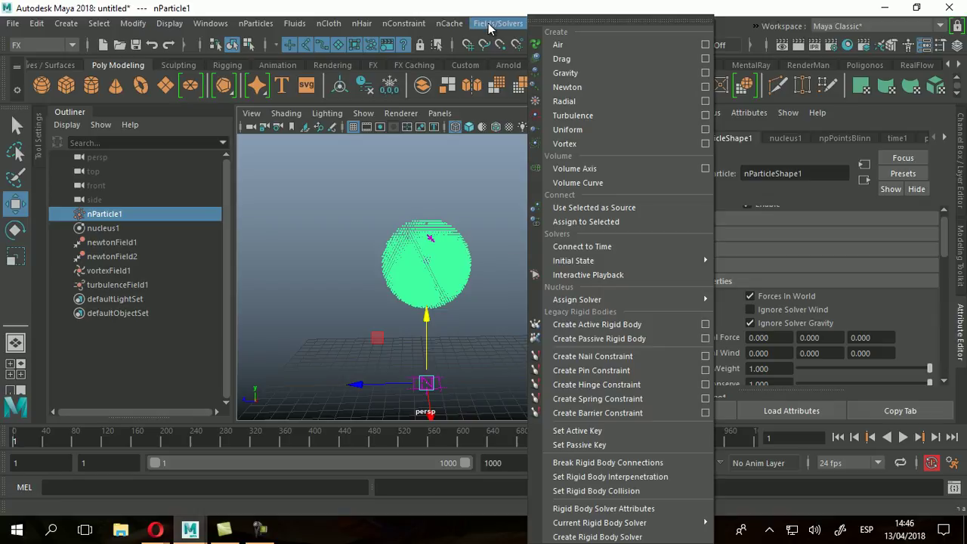
{"action": "left_click", "coordinate": [580, 59]}
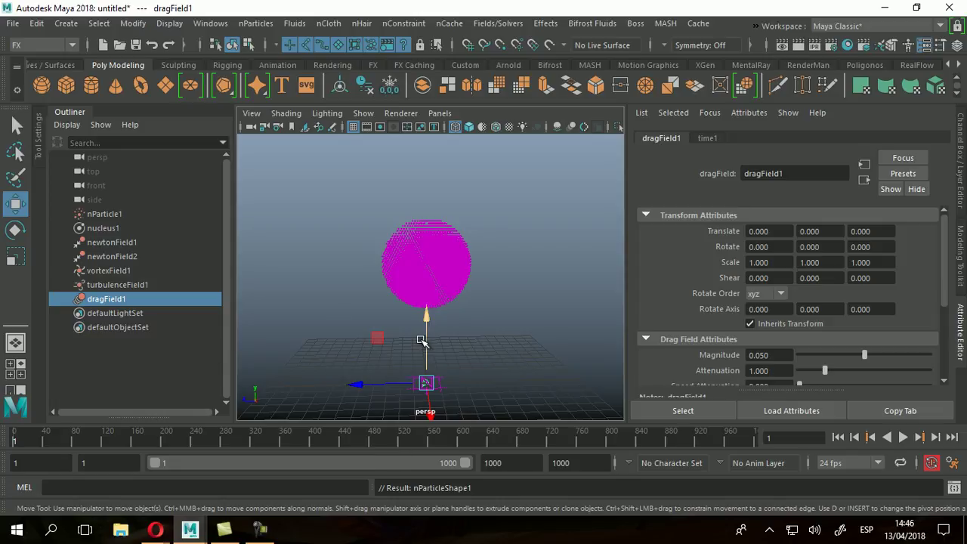
{"action": "left_click_drag", "start_coordinate": [426, 346], "coordinate": [428, 224]}
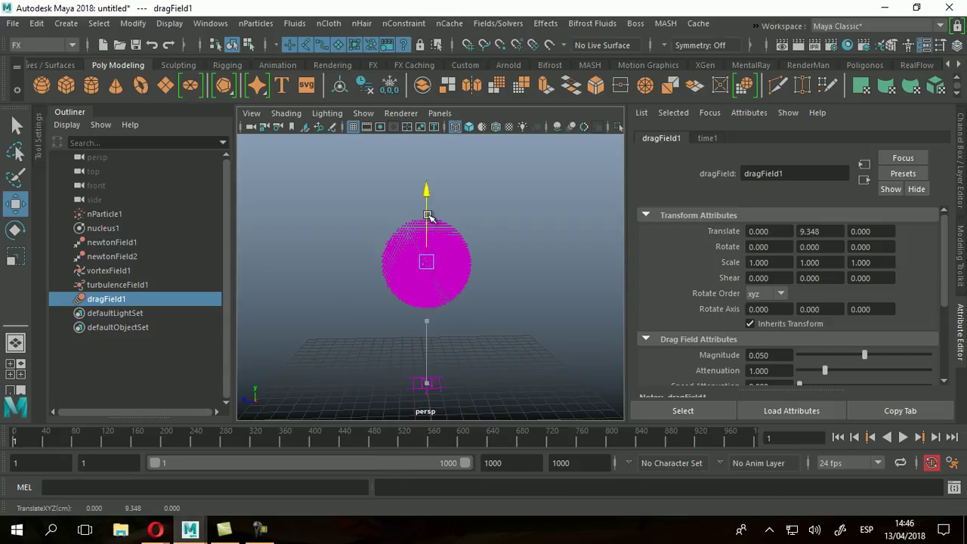
{"action": "left_click_drag", "start_coordinate": [372, 322], "coordinate": [417, 344], "text": "alt"}
Step: Select the particles, play the simulation with the default drag field to examine their motion, and stop playback
{"action": "left_click", "coordinate": [441, 299]}
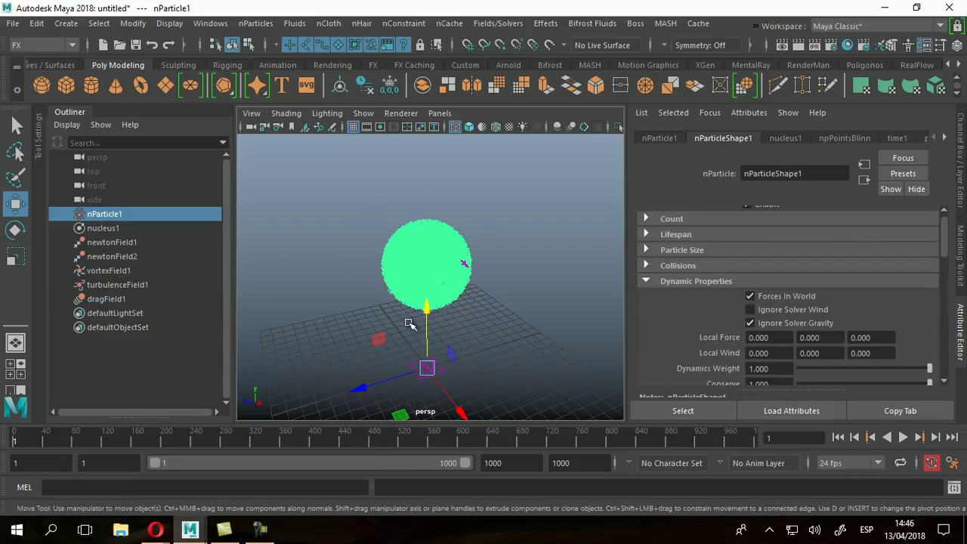
{"action": "right_click_drag", "start_coordinate": [349, 318], "coordinate": [433, 339], "text": "alt"}
{"action": "left_click", "coordinate": [903, 438]}
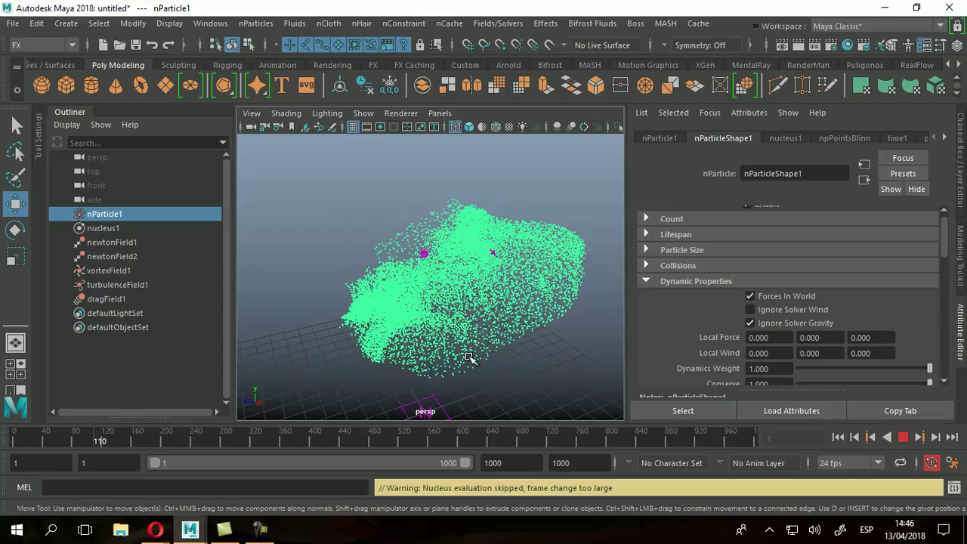
{"action": "left_click_drag", "start_coordinate": [469, 358], "coordinate": [482, 337], "text": "alt"}
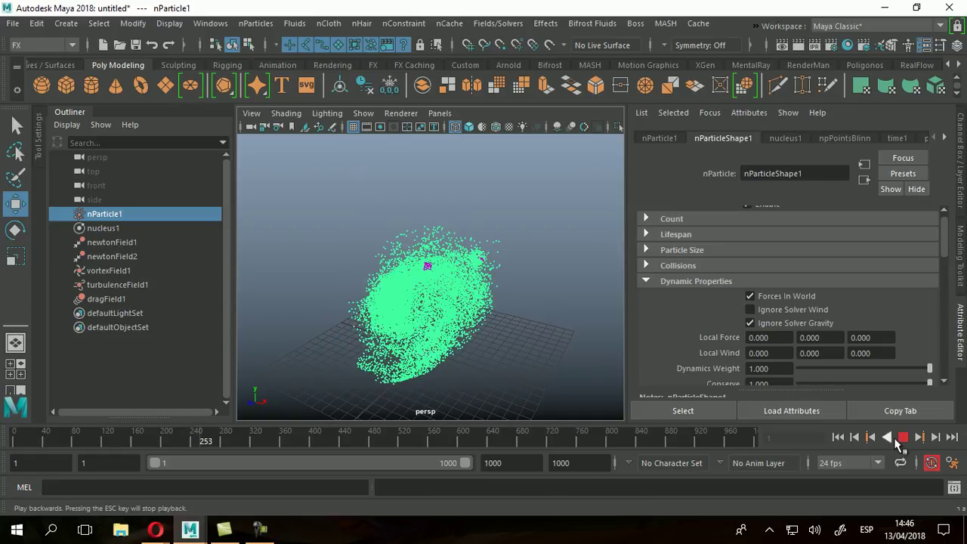
{"action": "left_click", "coordinate": [903, 437]}
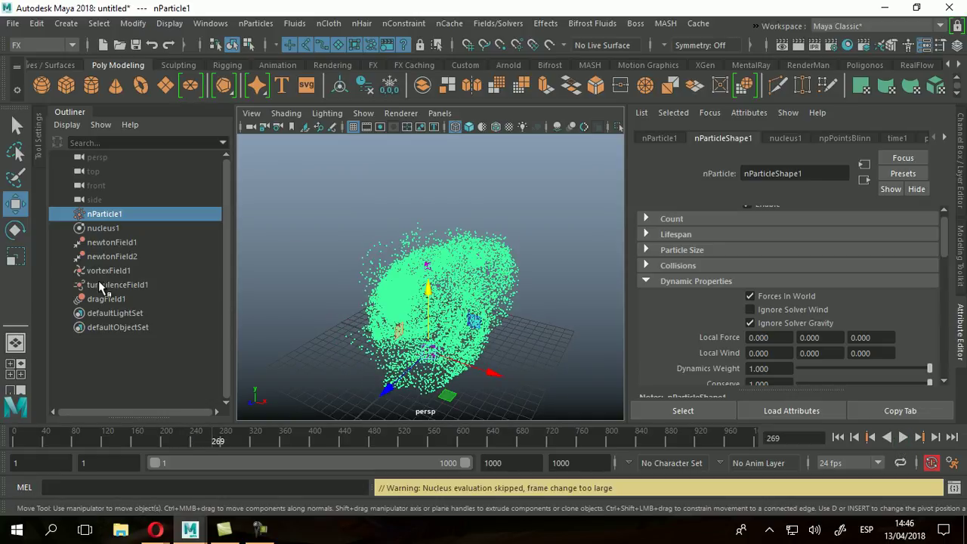
Step: Set dragField1's magnitude to 1 and rewind to the first frame
{"action": "left_click", "coordinate": [106, 299]}
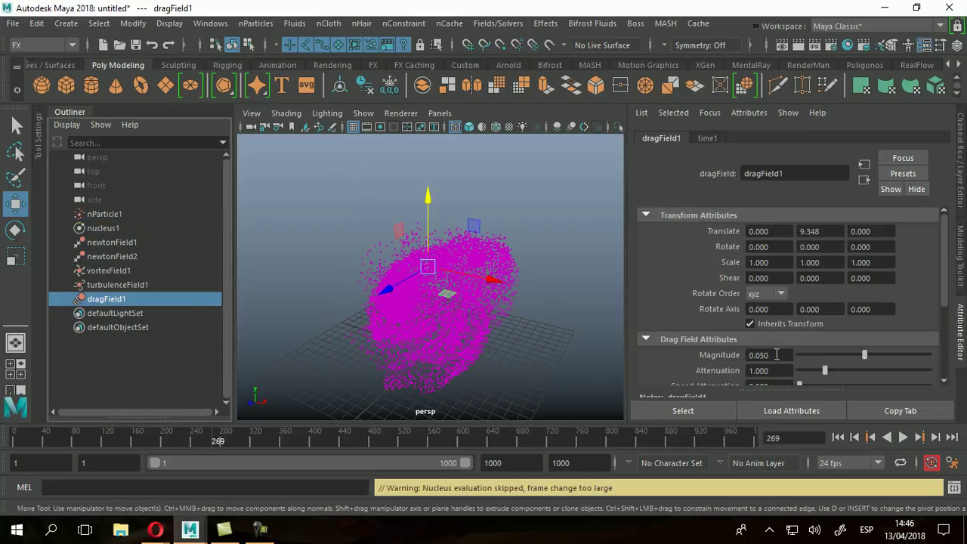
{"action": "left_click", "coordinate": [778, 356]}
{"action": "type", "text": "1"}
{"action": "key", "text": "Return"}
{"action": "left_click_drag", "start_coordinate": [499, 310], "coordinate": [532, 303], "text": "alt"}
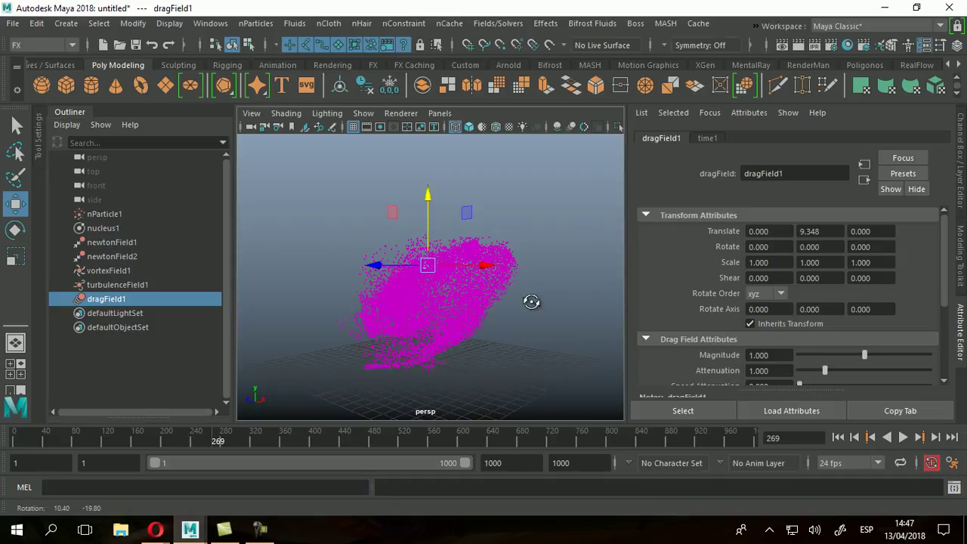
{"action": "left_click", "coordinate": [838, 437]}
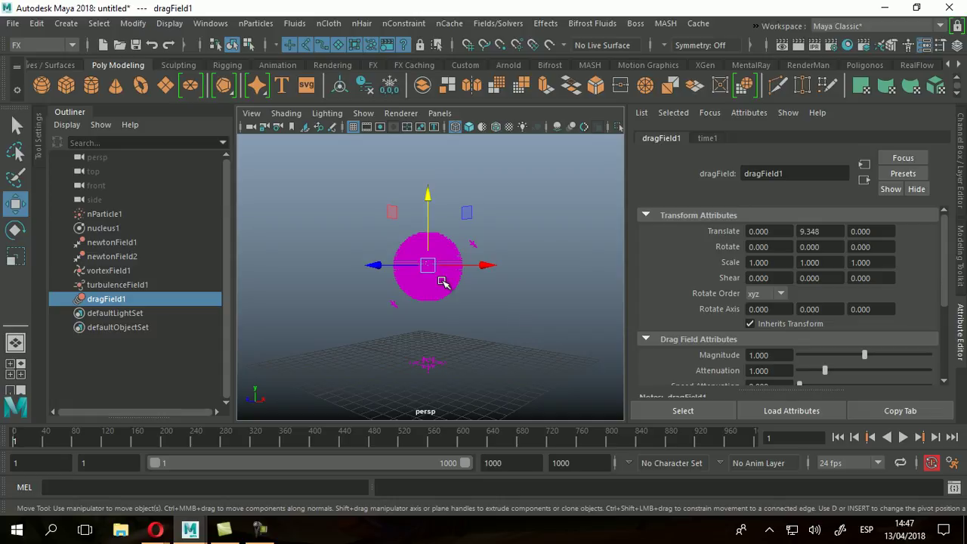
Step: Play the simulation with the stronger drag, examine how the particles slow down, and return to the first frame
{"action": "left_click", "coordinate": [444, 282]}
{"action": "left_click", "coordinate": [903, 437]}
{"action": "mouse_move", "coordinate": [458, 309]}
{"action": "left_mouse_down", "text": "alt"}
{"action": "mouse_move", "coordinate": [410, 305]}
{"action": "mouse_move", "coordinate": [475, 306]}
{"action": "left_mouse_up", "text": "alt"}
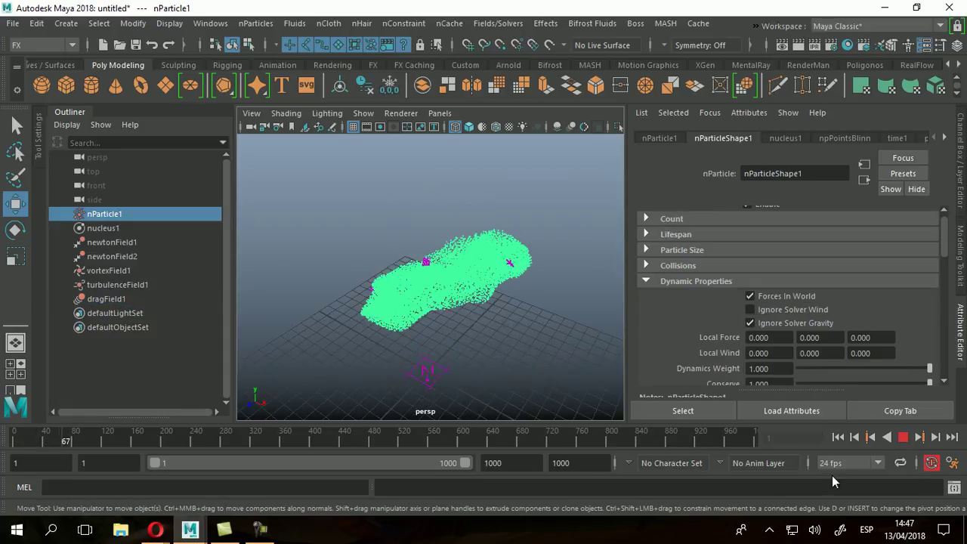
{"action": "left_click", "coordinate": [903, 437]}
{"action": "left_click", "coordinate": [838, 437]}
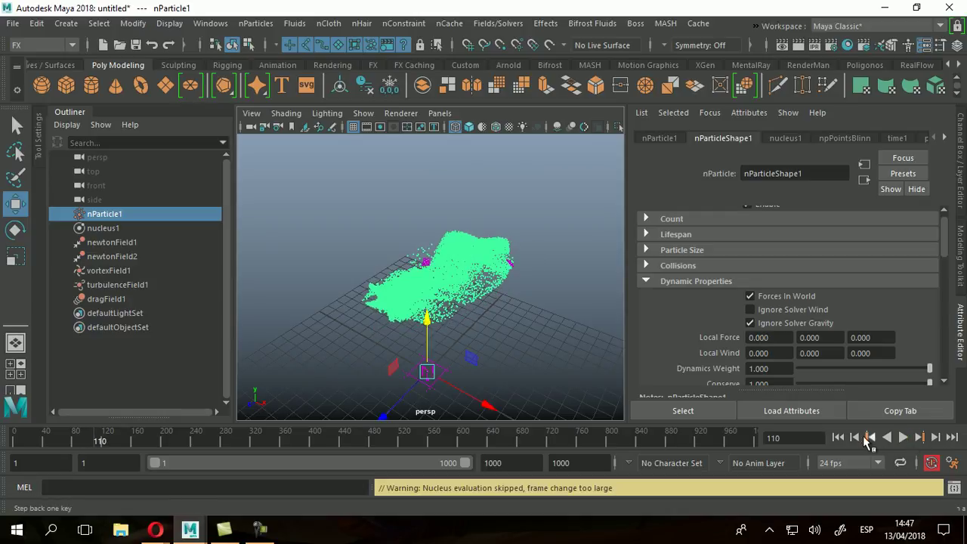
{"action": "scroll", "coordinate": [809, 353], "scroll_direction": "down", "scroll_amount": 2}
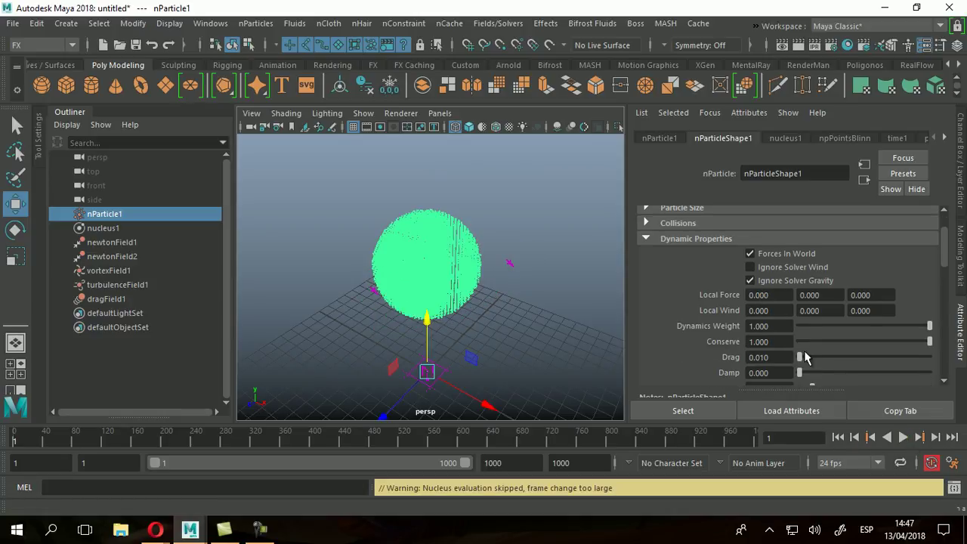
Step: Select dragField1 and set its magnitude to 100
{"action": "left_click", "coordinate": [105, 299]}
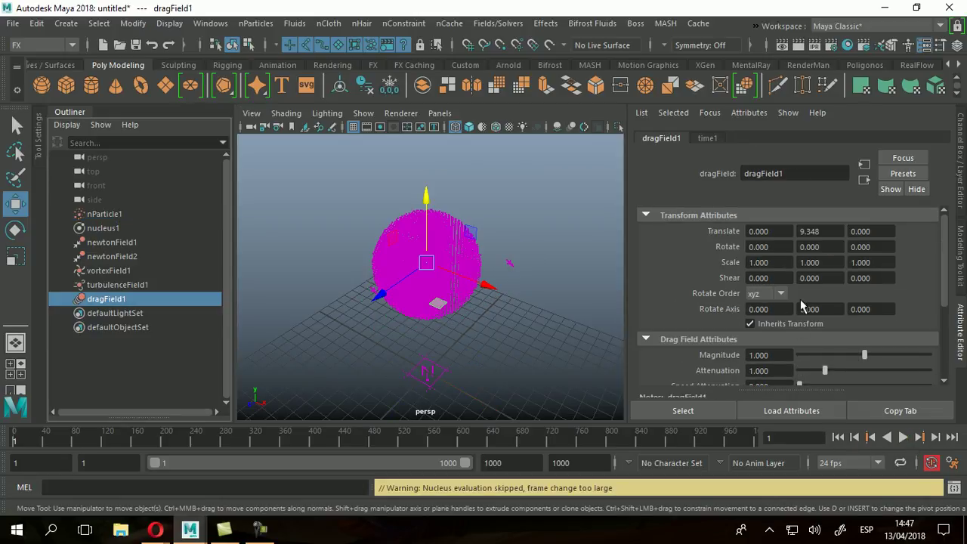
{"action": "left_click", "coordinate": [776, 361]}
{"action": "type", "text": "100"}
{"action": "key", "text": "Return"}
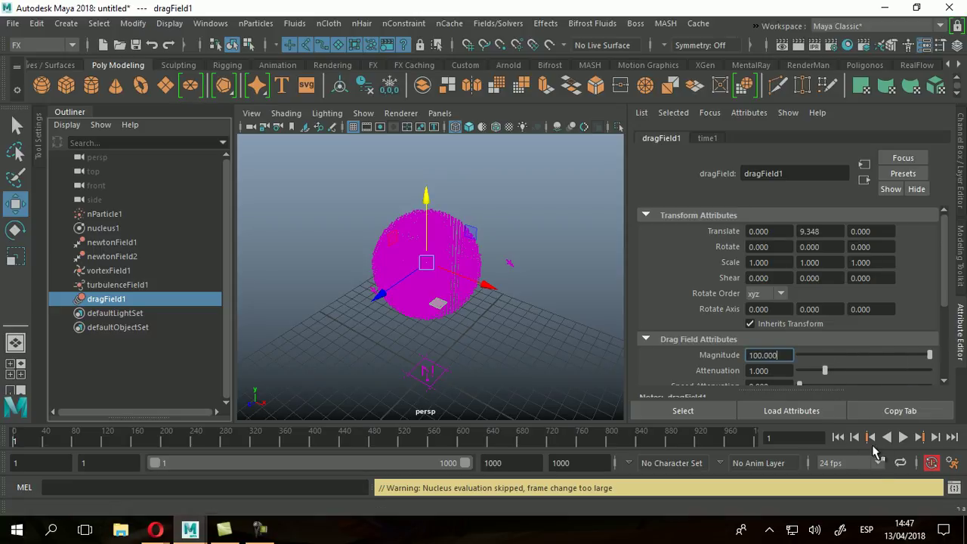
Step: Play the simulation with the much stronger drag, examine the particle motion from several angles, and return to the first frame
{"action": "left_click", "coordinate": [903, 437]}
{"action": "left_click", "coordinate": [454, 283]}
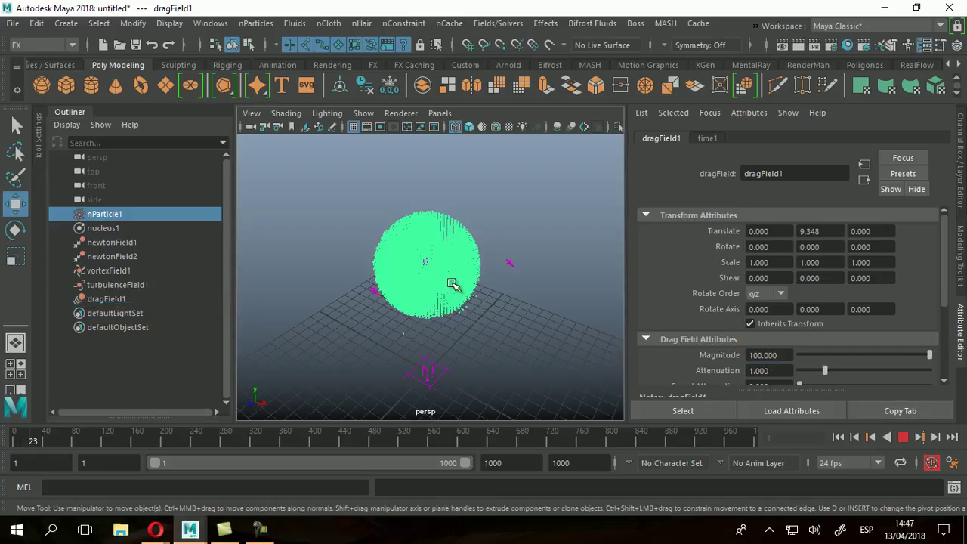
{"action": "left_click_drag", "start_coordinate": [410, 278], "coordinate": [499, 295], "text": "alt"}
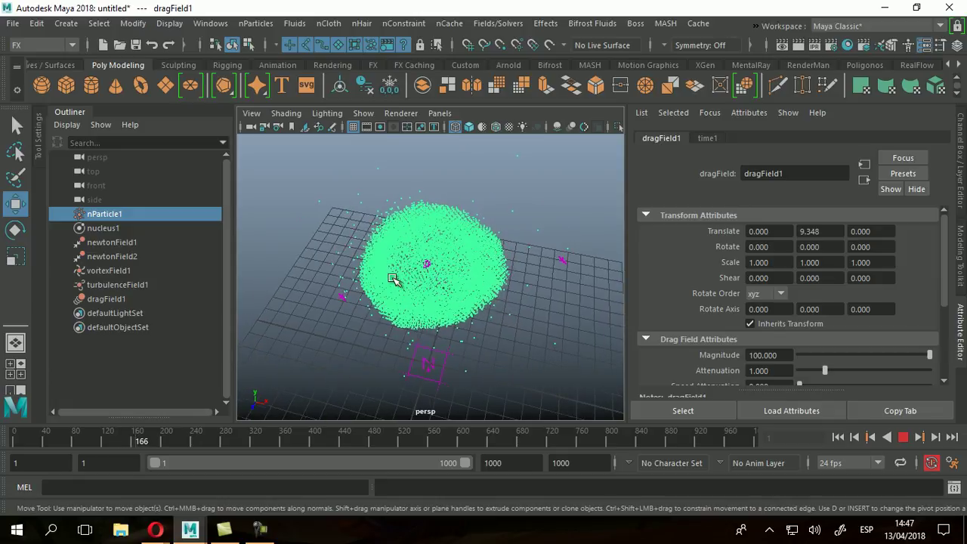
{"action": "left_click_drag", "start_coordinate": [378, 274], "coordinate": [508, 299], "text": "alt"}
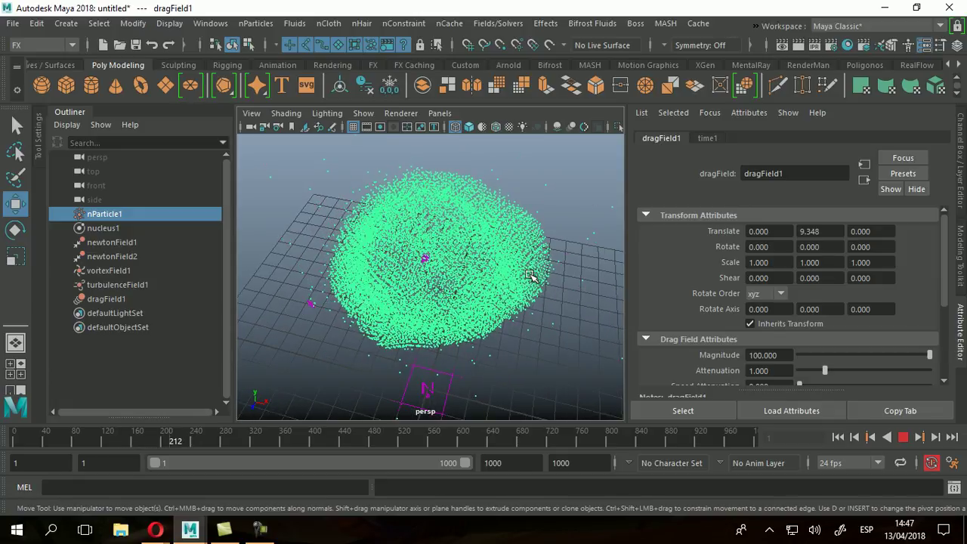
{"action": "left_click_drag", "start_coordinate": [531, 284], "coordinate": [538, 236], "text": "alt"}
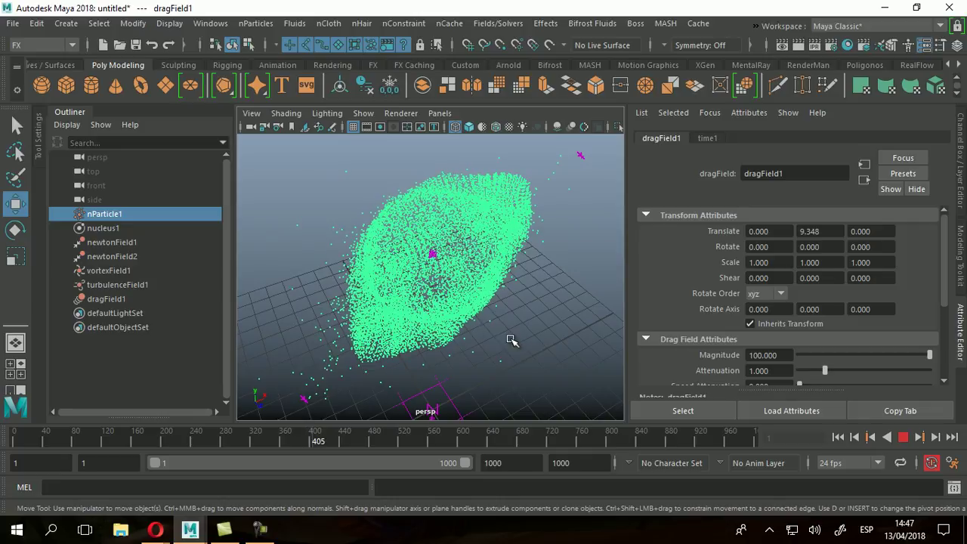
{"action": "left_click_drag", "start_coordinate": [517, 338], "coordinate": [434, 337], "text": "alt"}
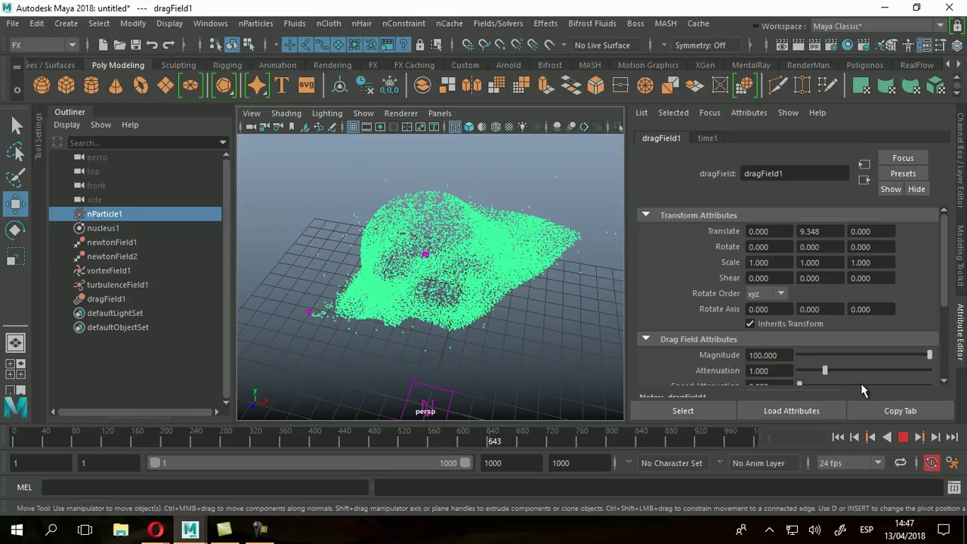
{"action": "left_click", "coordinate": [903, 437]}
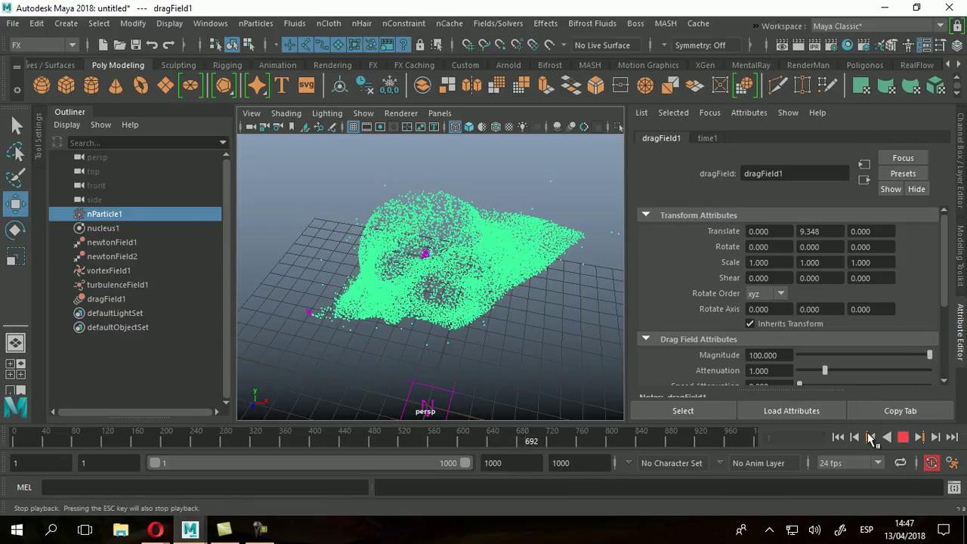
{"action": "left_click", "coordinate": [837, 436]}
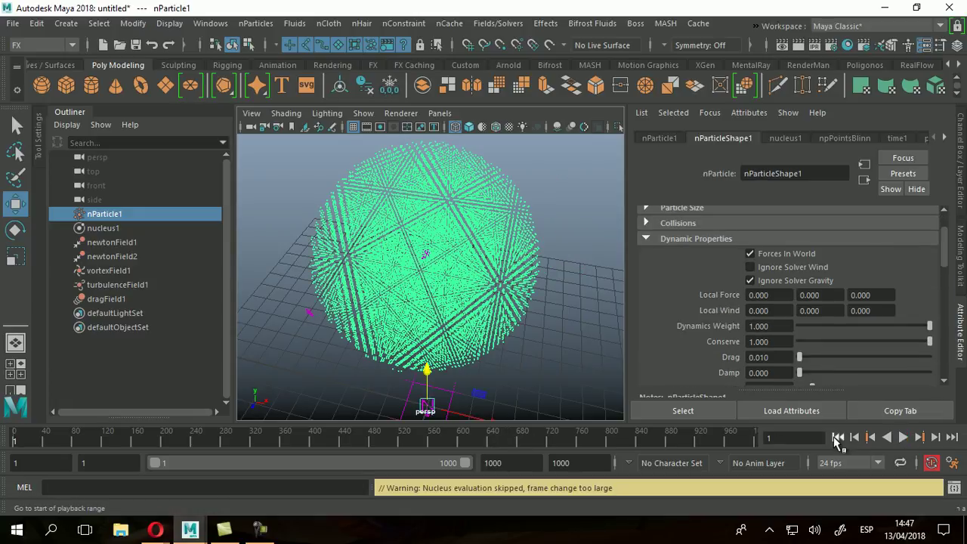
Step: Examine the particle sphere from a distance and look through the remaining attribute sections of nParticleShape1
{"action": "mouse_move", "coordinate": [529, 340]}
{"action": "left_mouse_down", "text": "alt"}
{"action": "mouse_move", "coordinate": [511, 345]}
{"action": "mouse_move", "coordinate": [516, 335]}
{"action": "left_mouse_up", "text": "alt"}
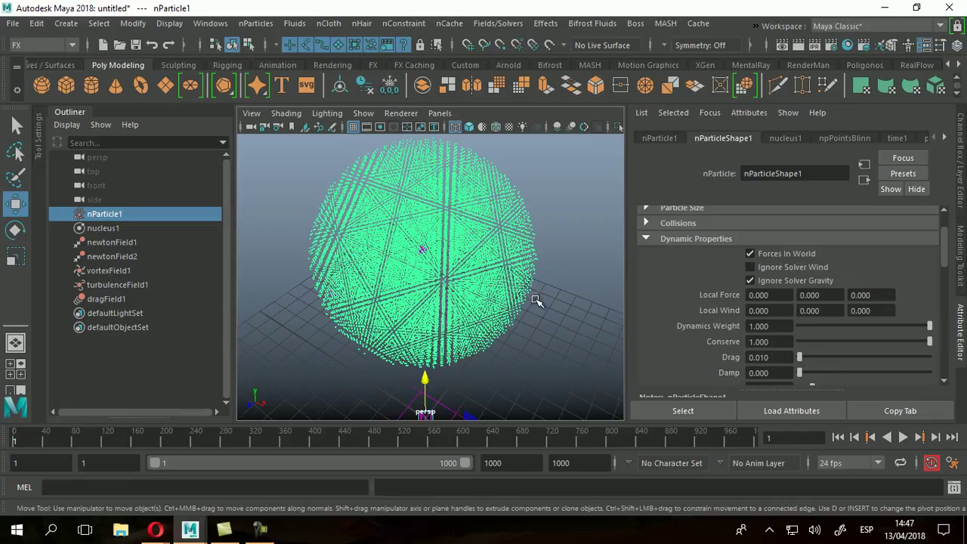
{"action": "scroll", "coordinate": [512, 341], "scroll_direction": "down", "scroll_amount": 4}
{"action": "scroll", "coordinate": [483, 314], "scroll_direction": "down", "scroll_amount": 2}
{"action": "left_click_drag", "start_coordinate": [474, 302], "coordinate": [453, 241], "text": "alt"}
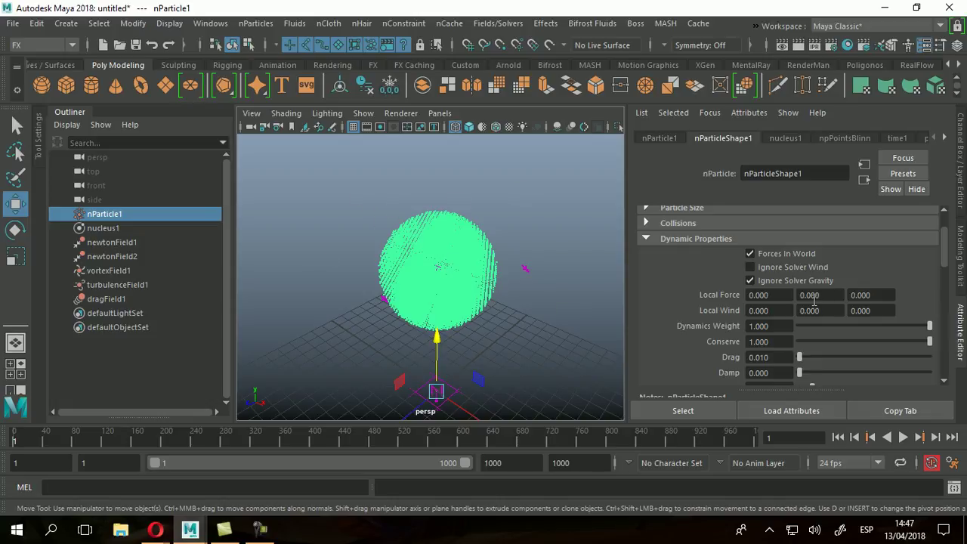
{"action": "scroll", "coordinate": [847, 297], "scroll_direction": "down", "scroll_amount": 10}
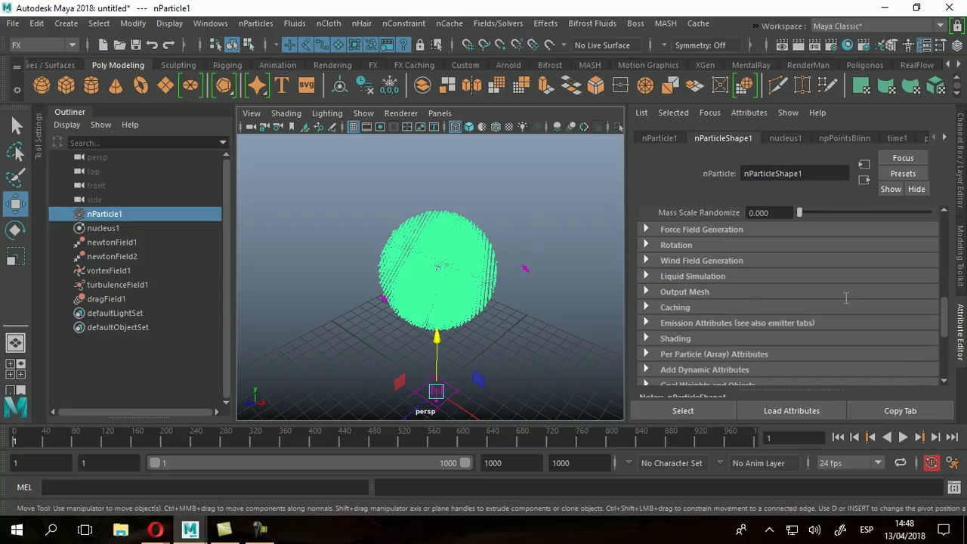
{"action": "scroll", "coordinate": [846, 297], "scroll_direction": "down", "scroll_amount": 2}
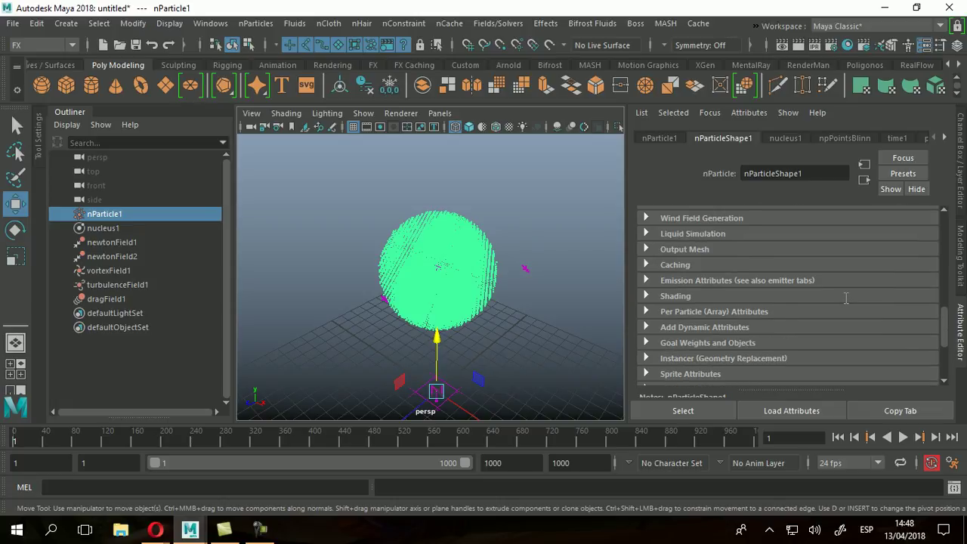
{"action": "scroll", "coordinate": [847, 298], "scroll_direction": "down", "scroll_amount": 3}
{"action": "scroll", "coordinate": [846, 298], "scroll_direction": "up", "scroll_amount": 5}
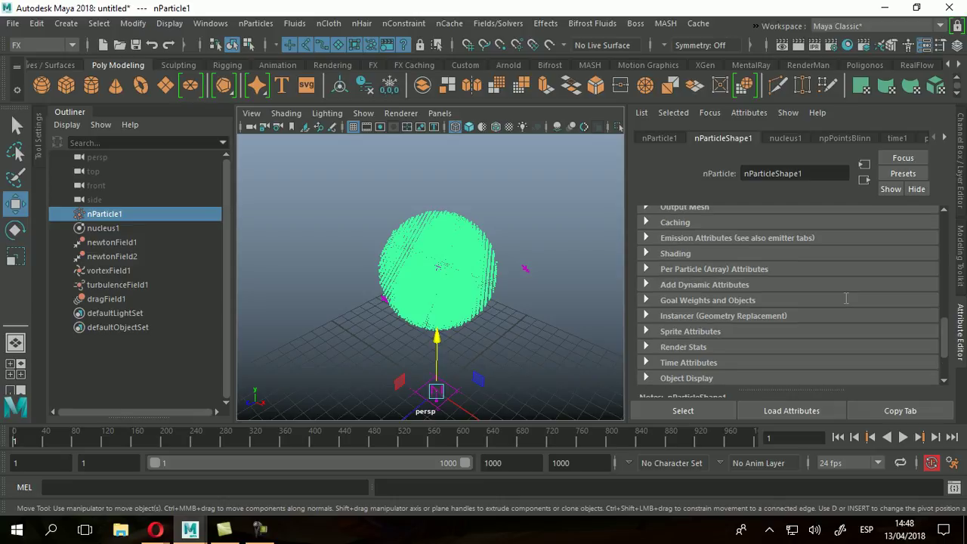
Step: Set the volume shape of dragField1 to Sphere in its volume control attributes
{"action": "left_click", "coordinate": [103, 298]}
{"action": "scroll", "coordinate": [860, 271], "scroll_direction": "down", "scroll_amount": 3}
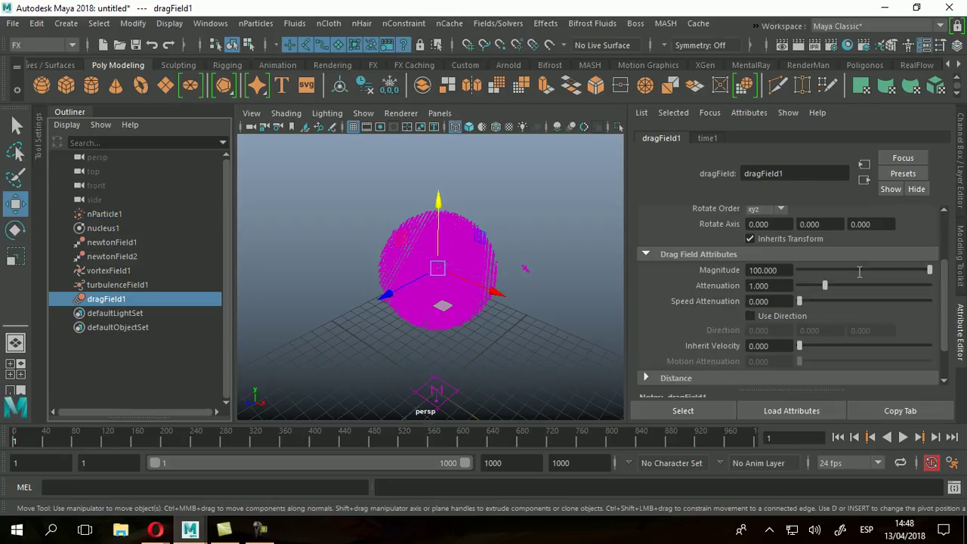
{"action": "scroll", "coordinate": [860, 272], "scroll_direction": "down", "scroll_amount": 1}
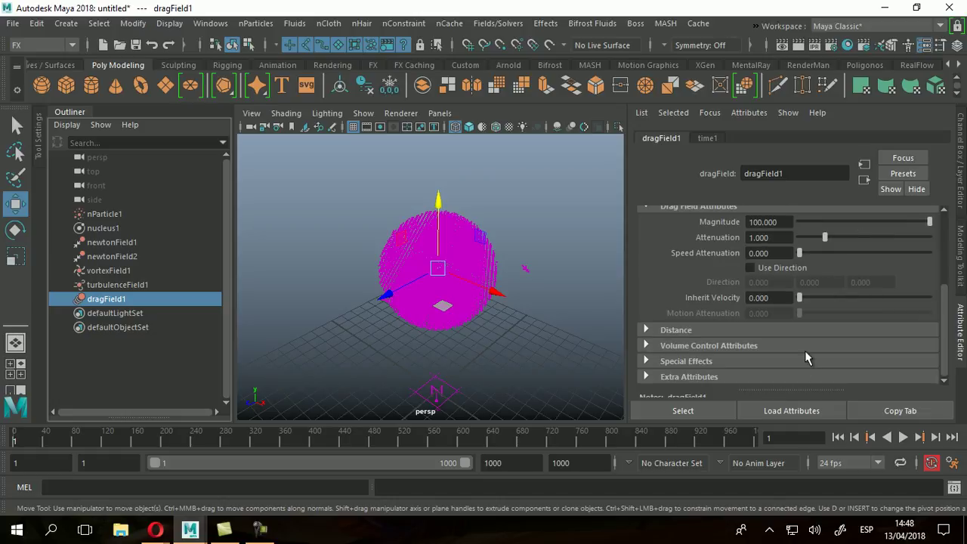
{"action": "left_click", "coordinate": [677, 347]}
{"action": "scroll", "coordinate": [854, 295], "scroll_direction": "down", "scroll_amount": 2}
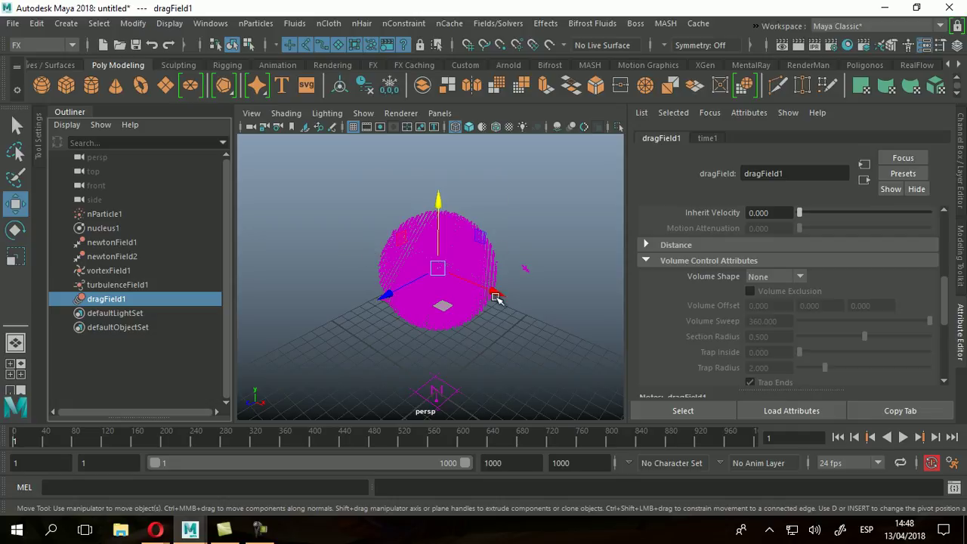
{"action": "left_click", "coordinate": [785, 278]}
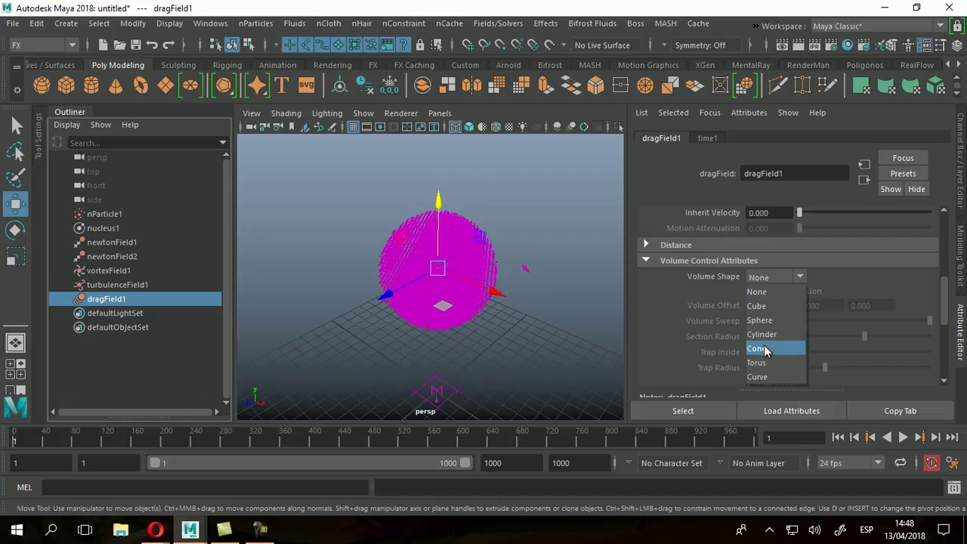
{"action": "left_click", "coordinate": [766, 320]}
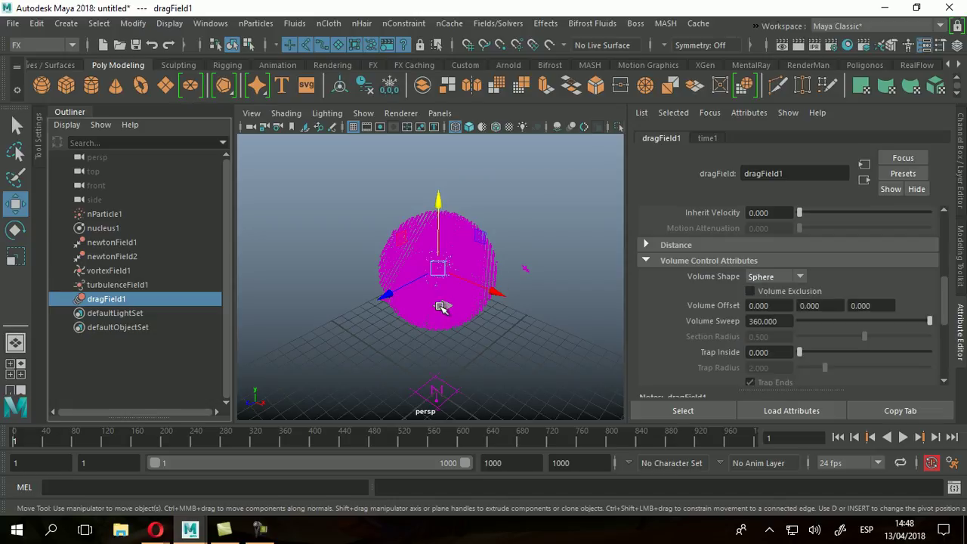
Step: Scale dragField1's spherical volume uniformly to about 8.95 so that it encloses the whole particle sphere
{"action": "scroll", "coordinate": [437, 281], "scroll_direction": "up", "scroll_amount": 3}
{"action": "scroll", "coordinate": [375, 257], "scroll_direction": "up", "scroll_amount": 3}
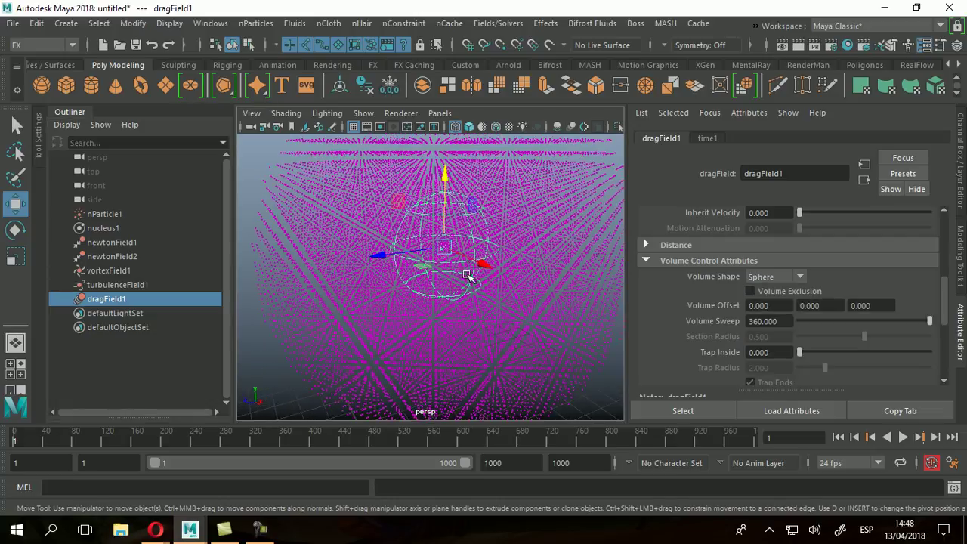
{"action": "scroll", "coordinate": [461, 289], "scroll_direction": "down", "scroll_amount": 5}
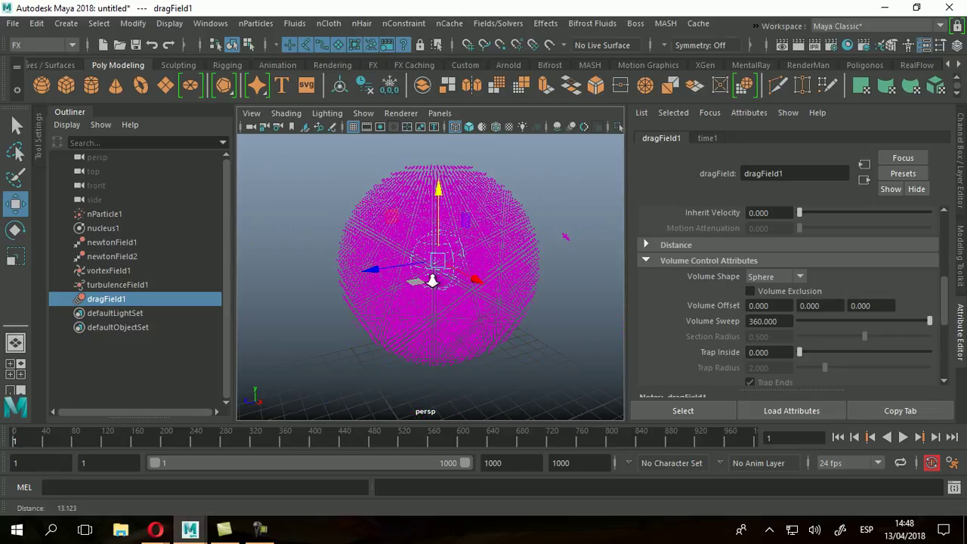
{"action": "left_click", "coordinate": [15, 257]}
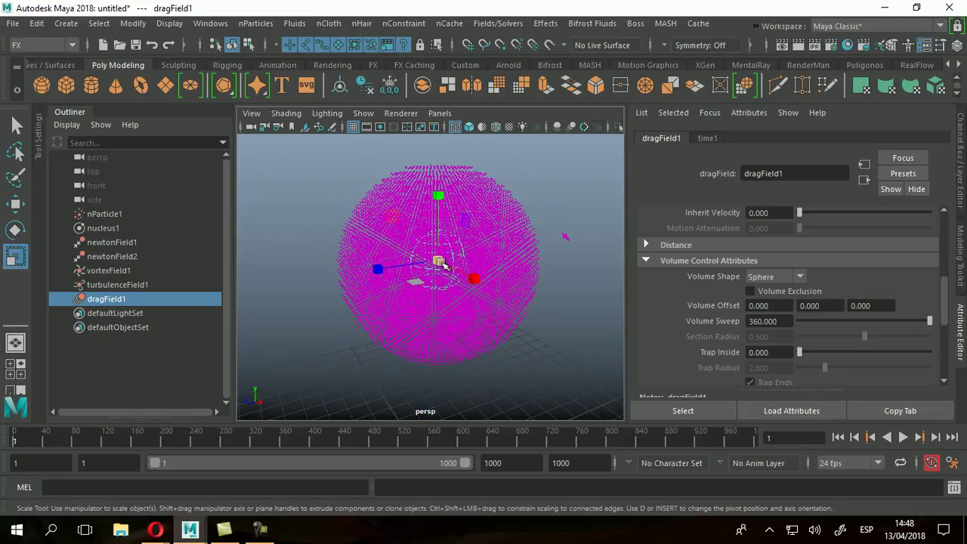
{"action": "left_click_drag", "start_coordinate": [453, 261], "coordinate": [877, 266]}
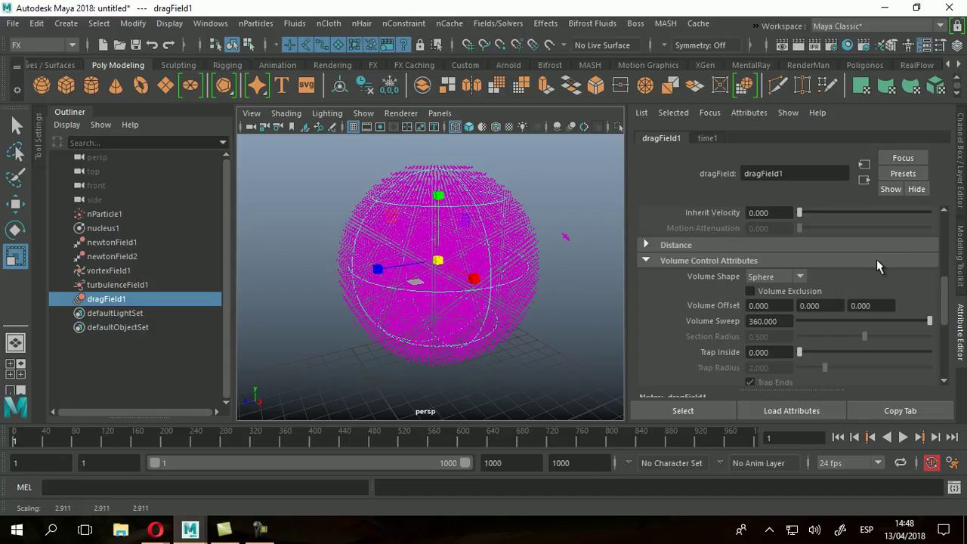
{"action": "left_click_drag", "start_coordinate": [438, 277], "coordinate": [616, 268]}
{"action": "left_click_drag", "start_coordinate": [453, 348], "coordinate": [577, 293], "text": "alt"}
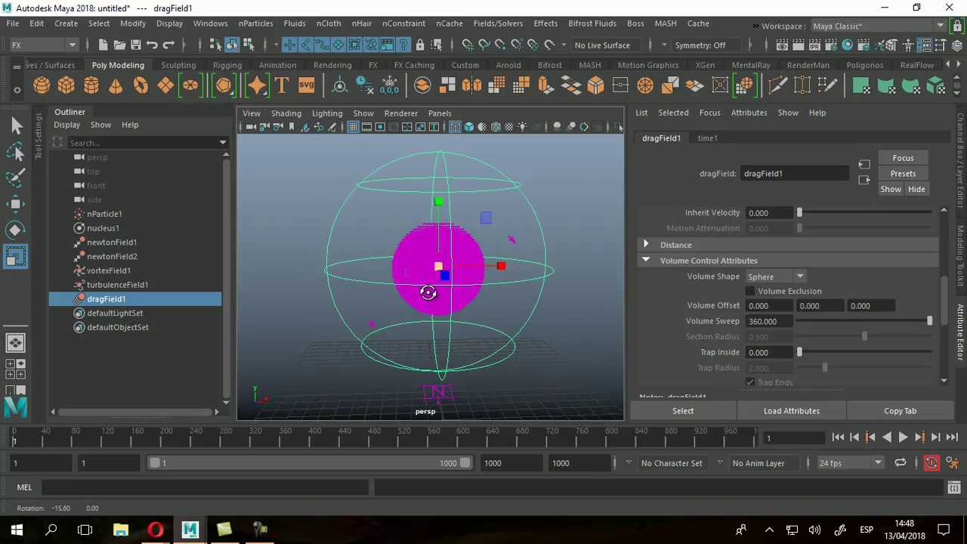
{"action": "left_click_drag", "start_coordinate": [438, 269], "coordinate": [527, 309]}
{"action": "left_click", "coordinate": [16, 125]}
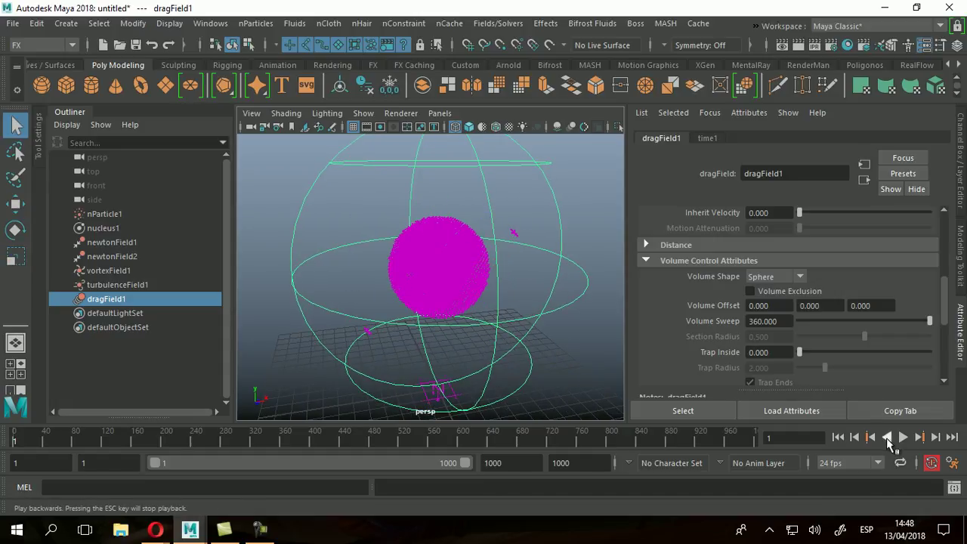
Step: Play the simulation with the spherical drag volume, select the particles to examine their motion inside it, and stop playback
{"action": "left_click", "coordinate": [905, 438]}
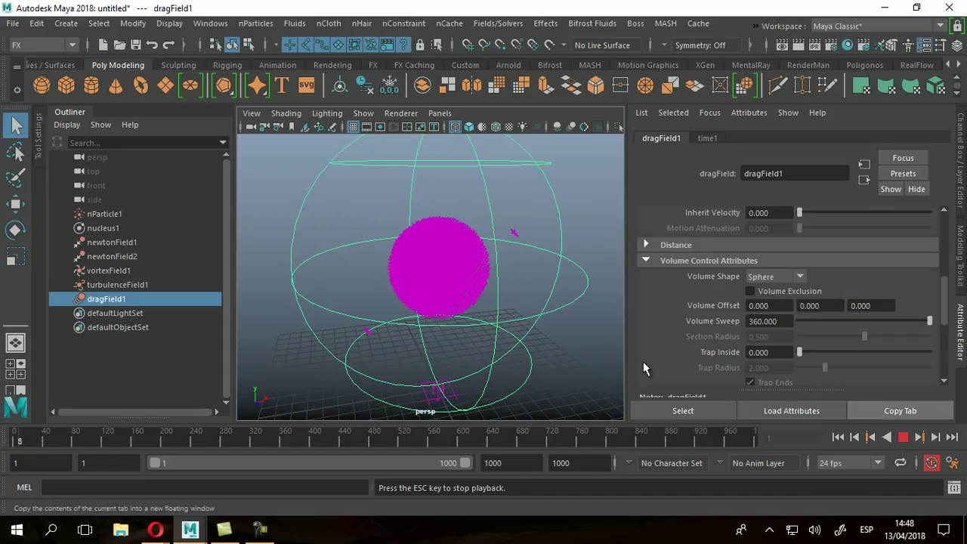
{"action": "left_click", "coordinate": [443, 285]}
{"action": "scroll", "coordinate": [445, 333], "scroll_direction": "down", "scroll_amount": 3}
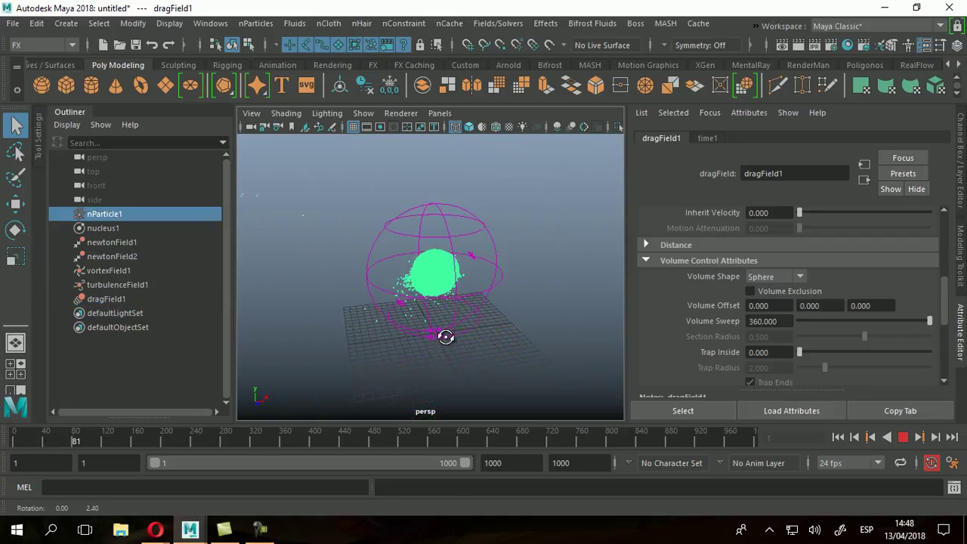
{"action": "left_click_drag", "start_coordinate": [467, 347], "coordinate": [553, 311], "text": "alt"}
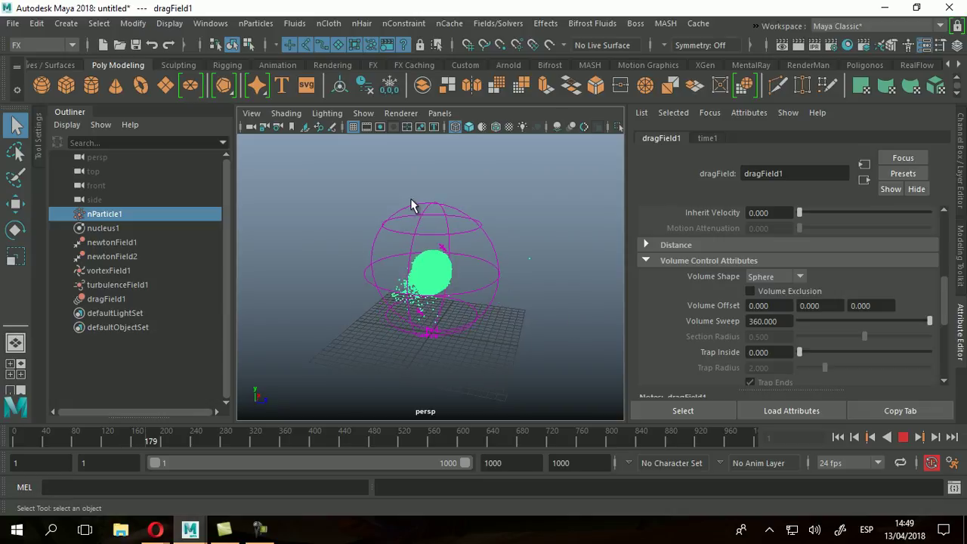
{"action": "left_click_drag", "start_coordinate": [508, 302], "coordinate": [442, 291], "text": "alt"}
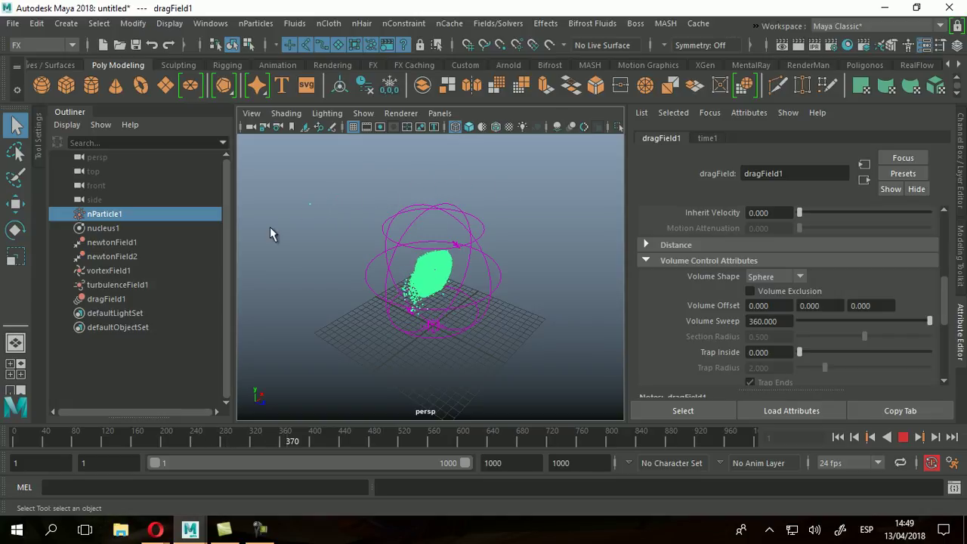
{"action": "left_click", "coordinate": [903, 437]}
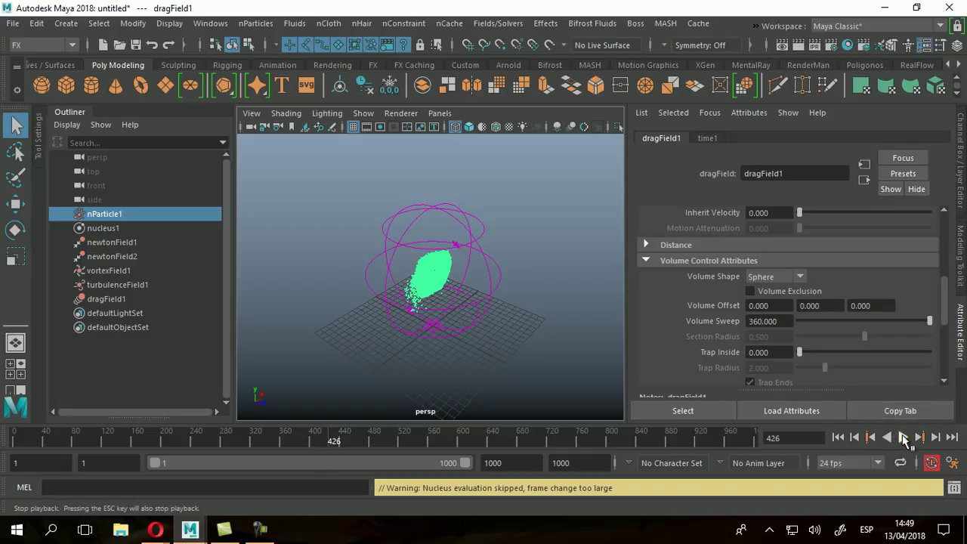
Step: Select the spherical drag field and review its scale, magnitude and attenuation attributes
{"action": "left_click", "coordinate": [474, 241]}
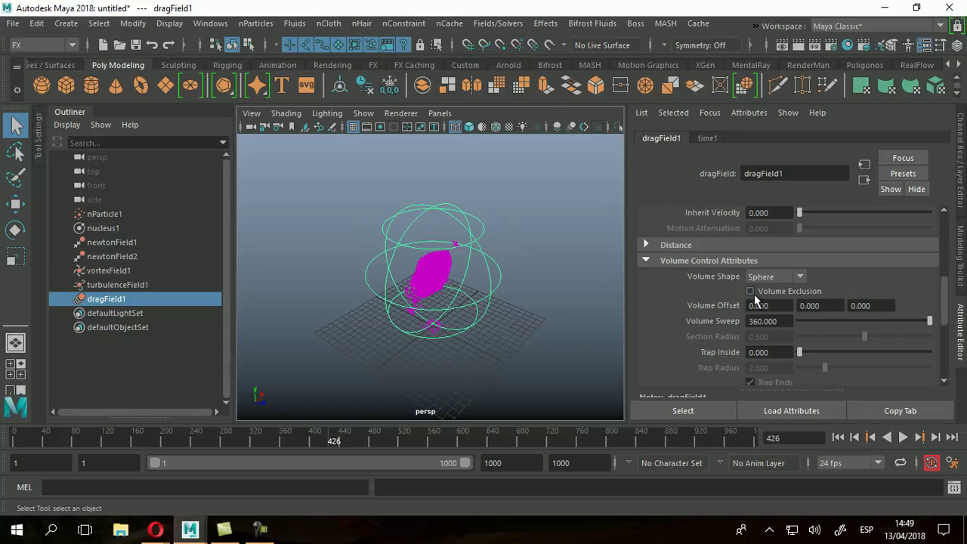
{"action": "scroll", "coordinate": [725, 355], "scroll_direction": "up", "scroll_amount": 5}
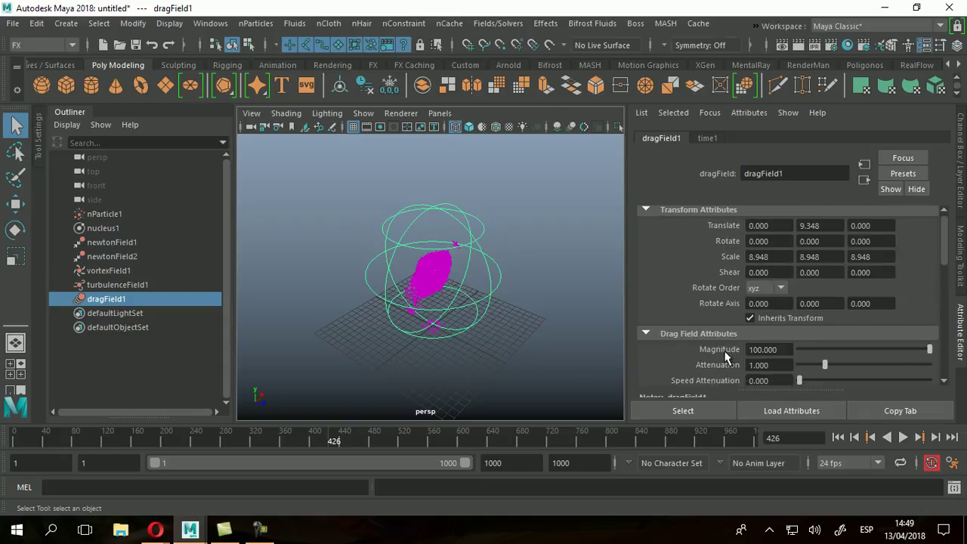
{"action": "scroll", "coordinate": [798, 377], "scroll_direction": "down", "scroll_amount": 1}
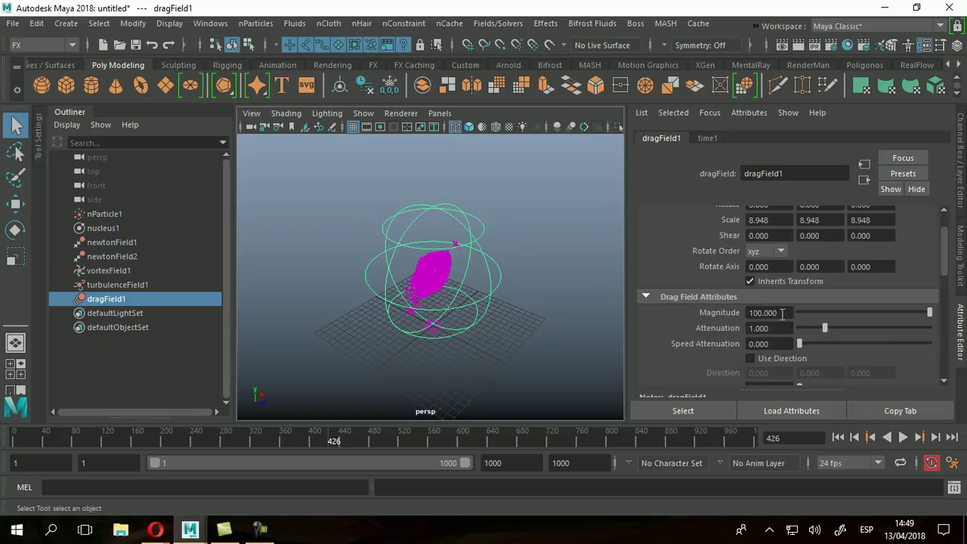
Step: Play the simulation from the first frame with nParticle1 selected and examine the particle motion inside the spherical drag field from several angles
{"action": "left_click", "coordinate": [441, 283]}
{"action": "scroll", "coordinate": [505, 345], "scroll_direction": "up", "scroll_amount": 4}
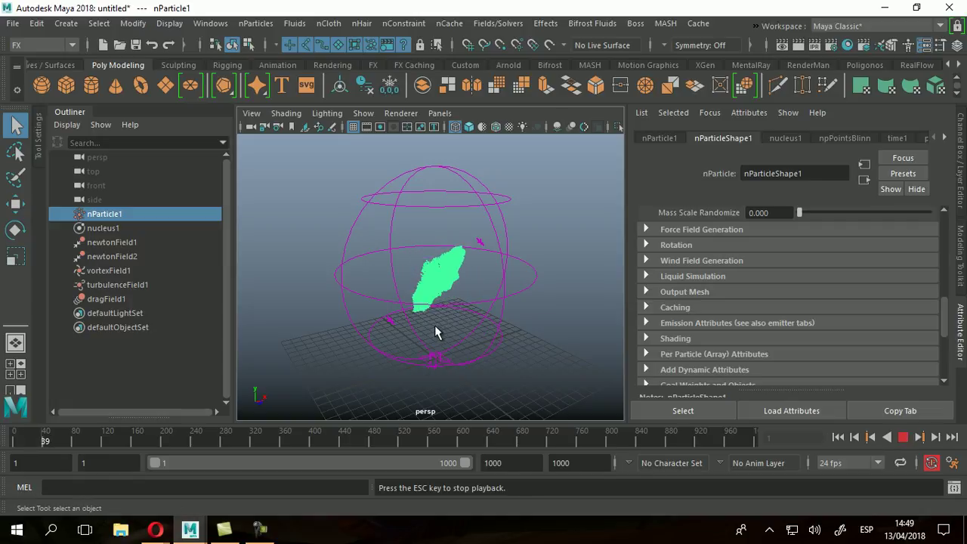
{"action": "left_click_drag", "start_coordinate": [483, 352], "coordinate": [462, 339], "text": "alt"}
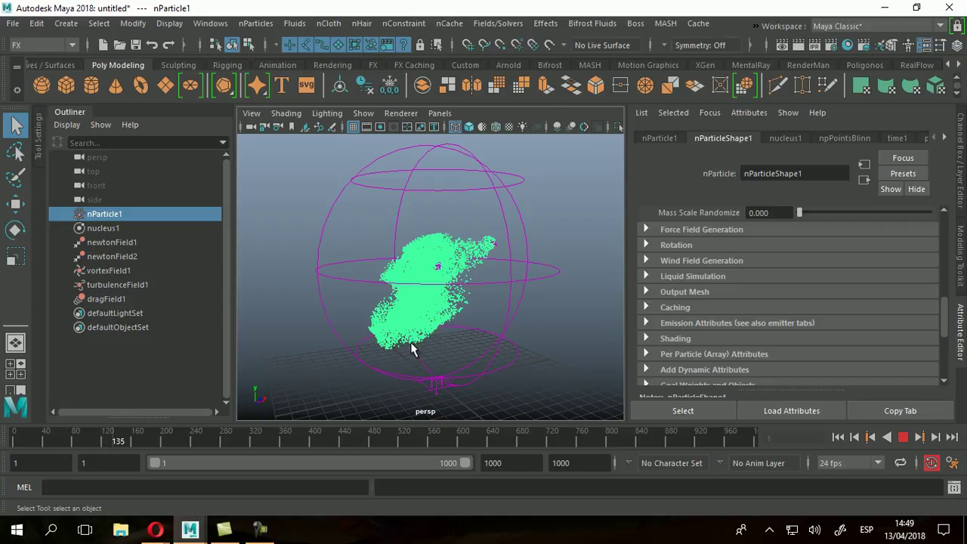
{"action": "left_click_drag", "start_coordinate": [438, 371], "coordinate": [529, 328], "text": "alt"}
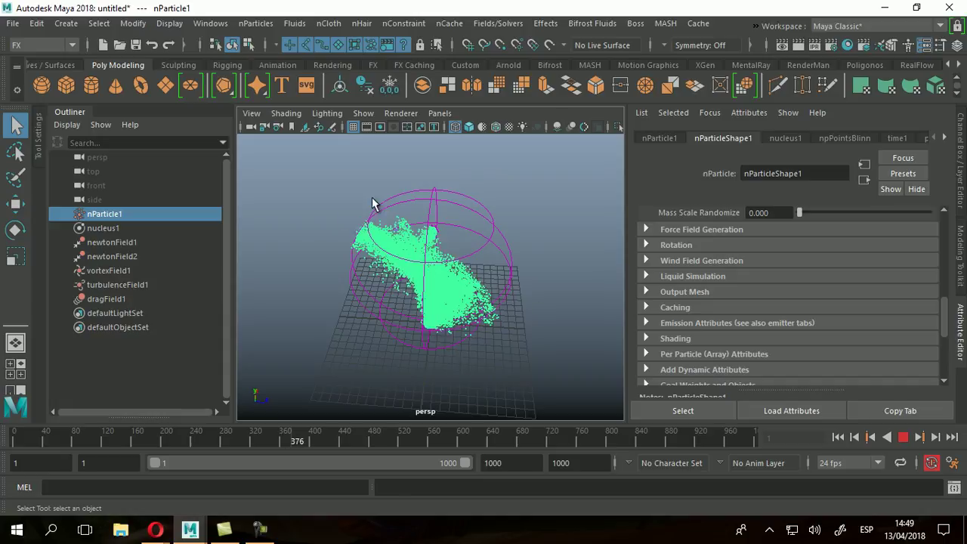
{"action": "left_click_drag", "start_coordinate": [522, 345], "coordinate": [408, 317], "text": "alt"}
{"action": "scroll", "coordinate": [449, 340], "scroll_direction": "up", "scroll_amount": 2}
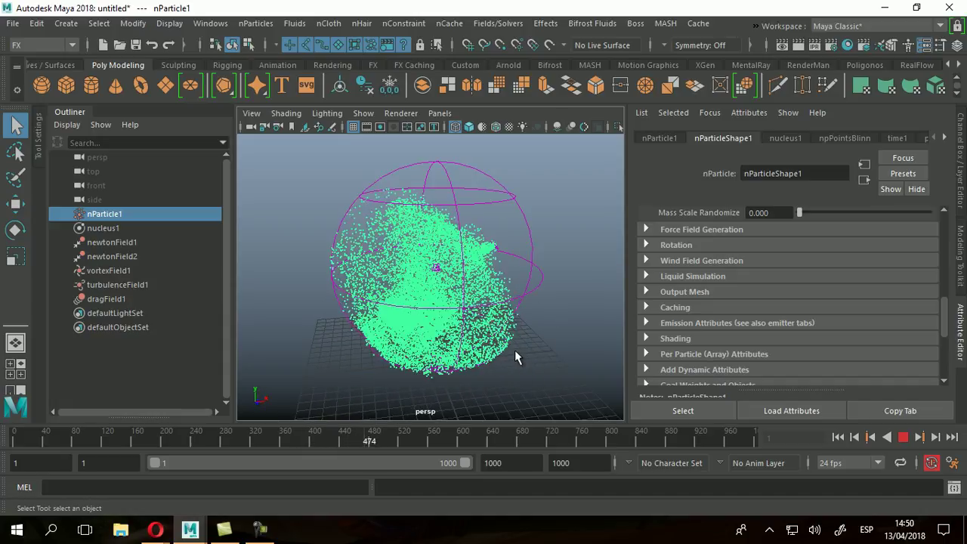
{"action": "left_click_drag", "start_coordinate": [502, 361], "coordinate": [569, 305], "text": "alt"}
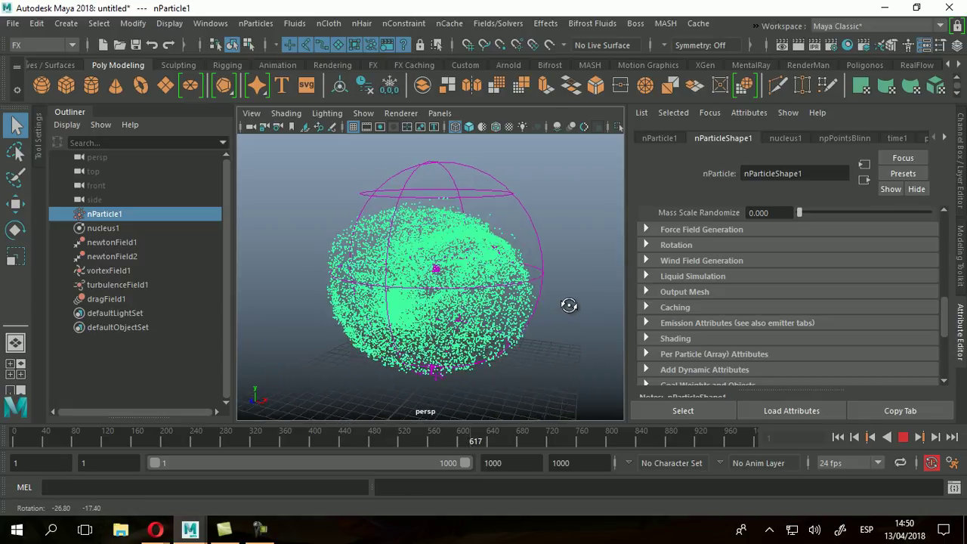
{"action": "scroll", "coordinate": [495, 255], "scroll_direction": "up", "scroll_amount": 3}
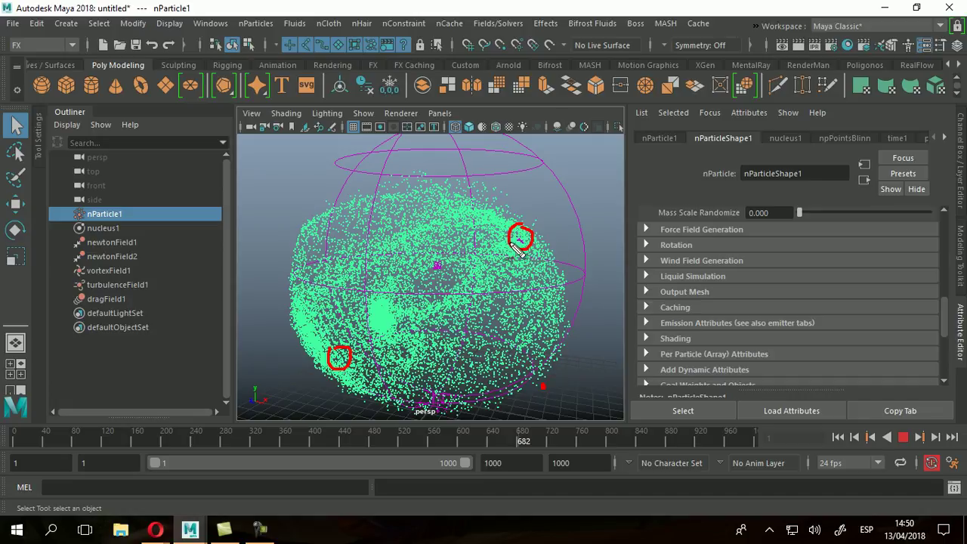
{"action": "key", "text": "alt+shift+v"}
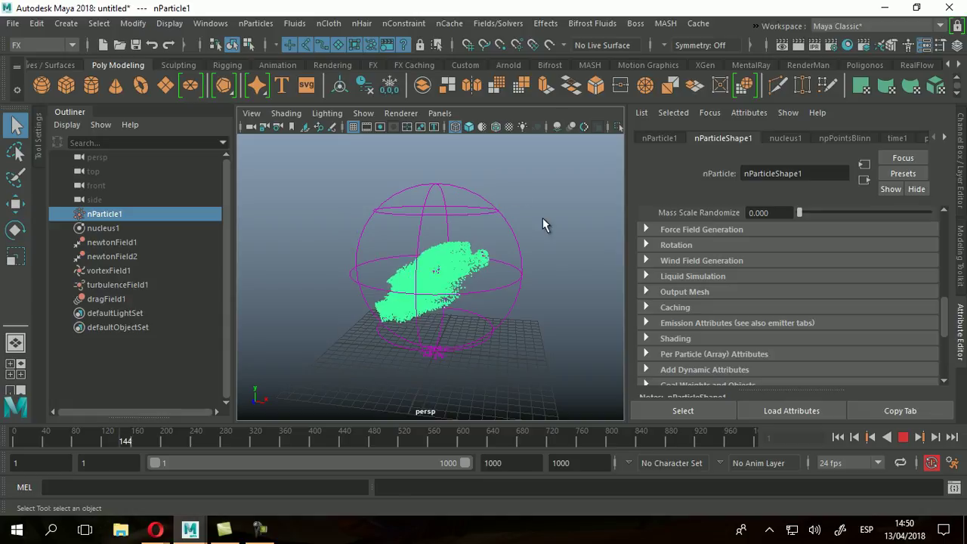
{"action": "right_click_drag", "start_coordinate": [402, 359], "coordinate": [493, 295], "text": "alt"}
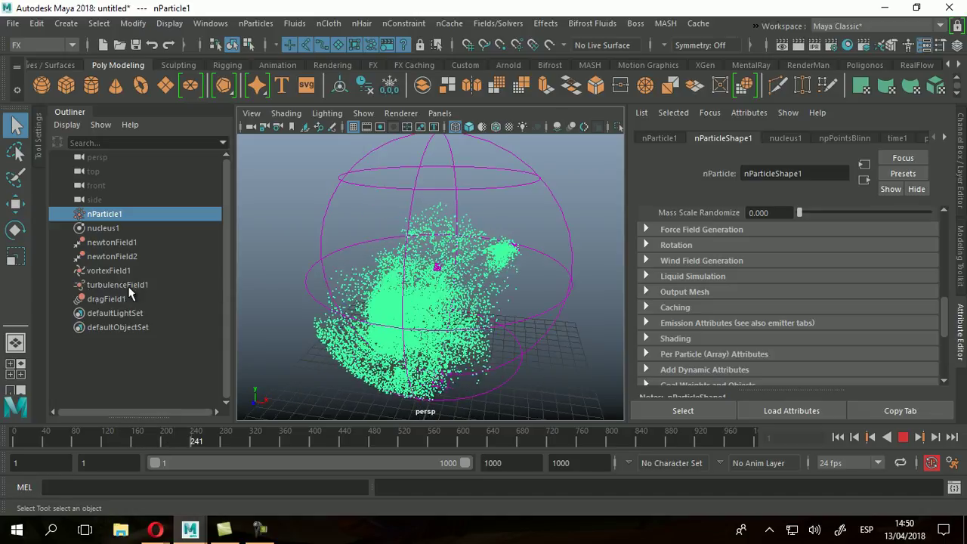
Step: Stop playback, select turbulenceField1 and set its magnitude to 5
{"action": "left_click", "coordinate": [98, 285]}
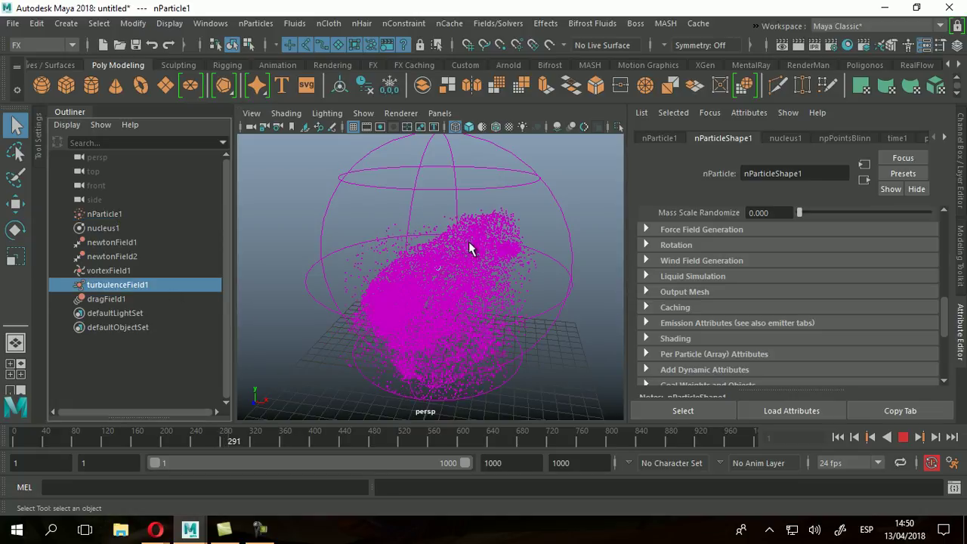
{"action": "left_click", "coordinate": [438, 316]}
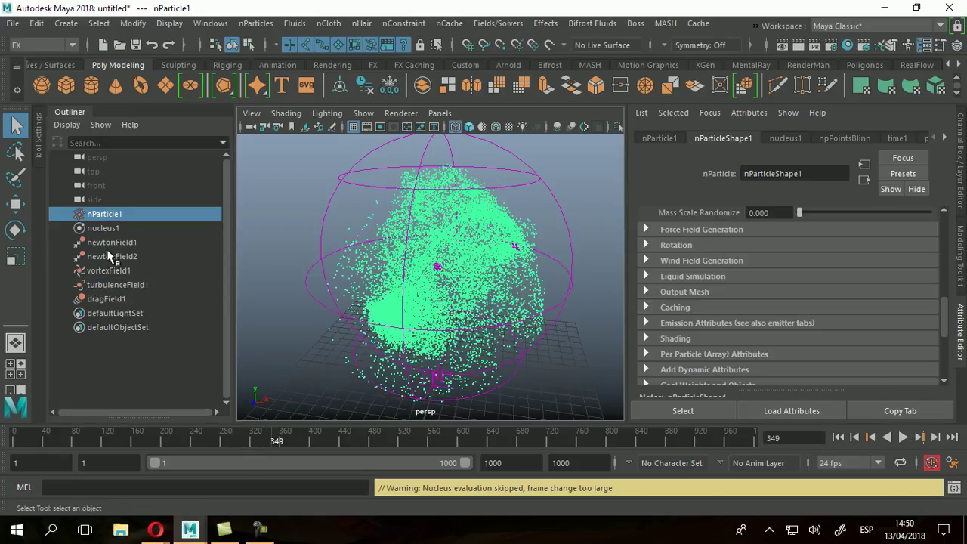
{"action": "left_click", "coordinate": [110, 287]}
{"action": "scroll", "coordinate": [823, 301], "scroll_direction": "down", "scroll_amount": 1}
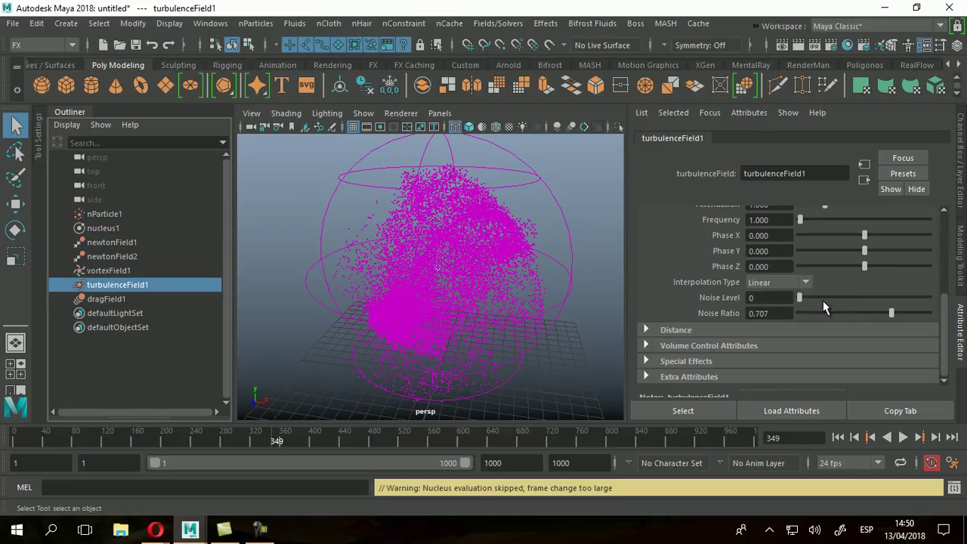
{"action": "scroll", "coordinate": [823, 301], "scroll_direction": "up", "scroll_amount": 2}
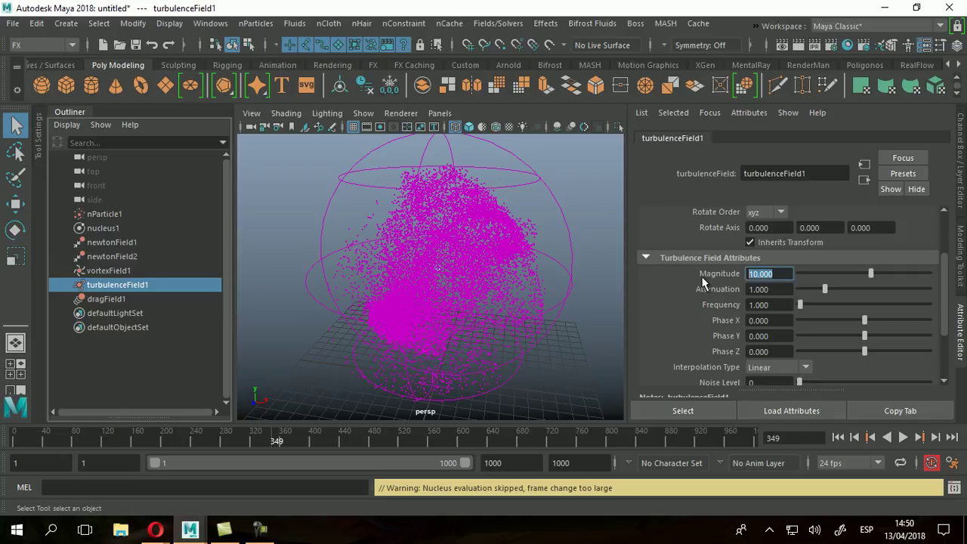
Step: Play the simulation with the reduced turbulence, select the particles and examine their swirling motion from several angles
{"action": "left_click", "coordinate": [874, 437]}
{"action": "left_click", "coordinate": [904, 438]}
{"action": "left_click", "coordinate": [448, 292]}
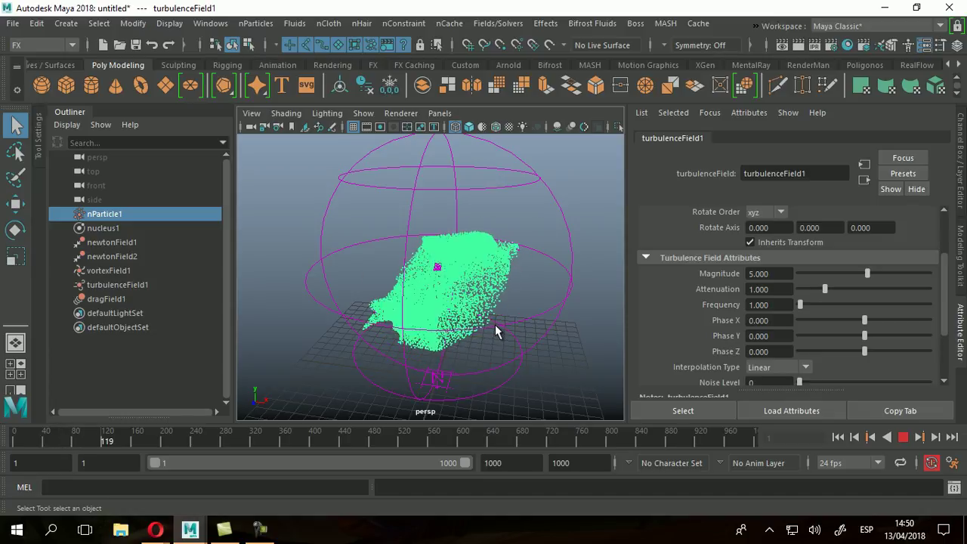
{"action": "left_click_drag", "start_coordinate": [397, 328], "coordinate": [461, 315], "text": "alt"}
{"action": "left_click_drag", "start_coordinate": [397, 352], "coordinate": [444, 377], "text": "alt"}
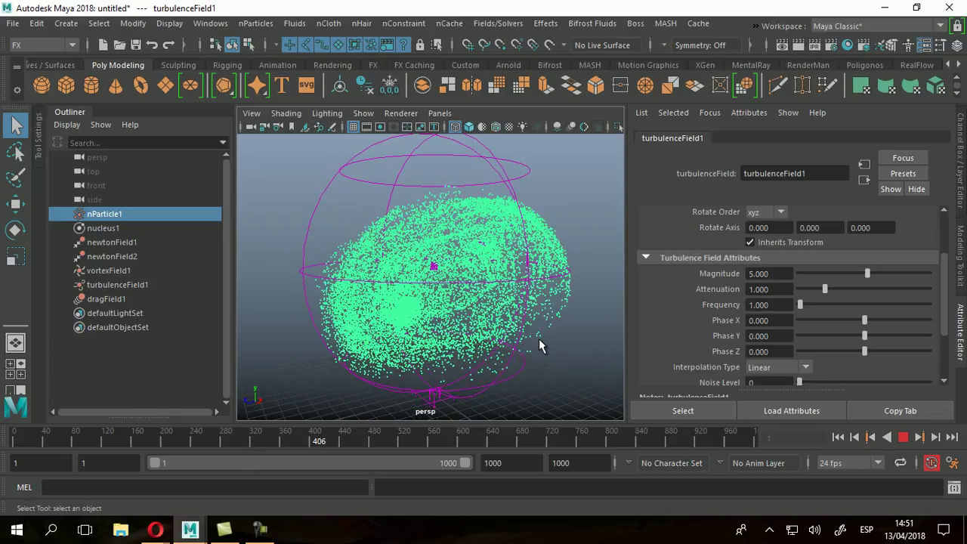
{"action": "left_click_drag", "start_coordinate": [513, 350], "coordinate": [312, 354], "text": "alt"}
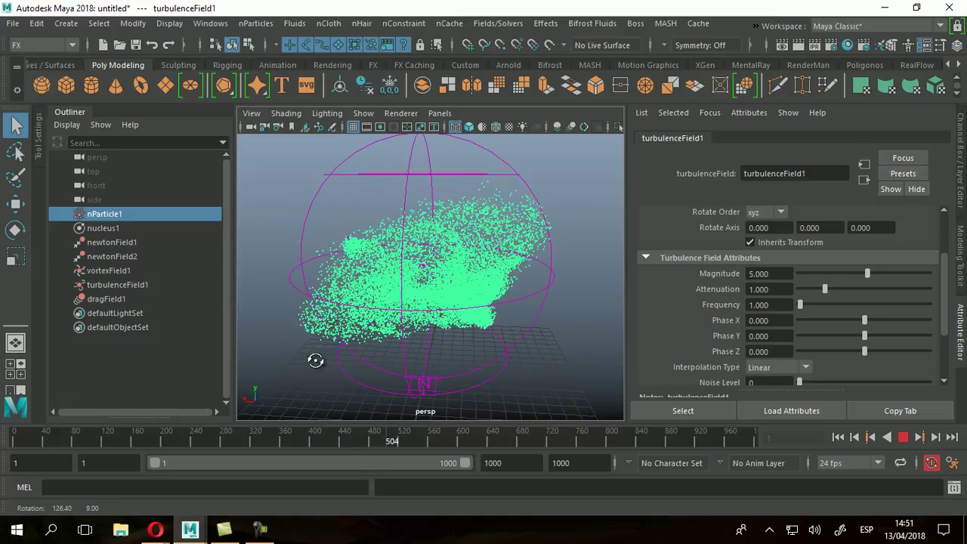
{"action": "left_click_drag", "start_coordinate": [439, 386], "coordinate": [602, 333], "text": "alt"}
{"action": "left_click_drag", "start_coordinate": [483, 344], "coordinate": [443, 325], "text": "alt"}
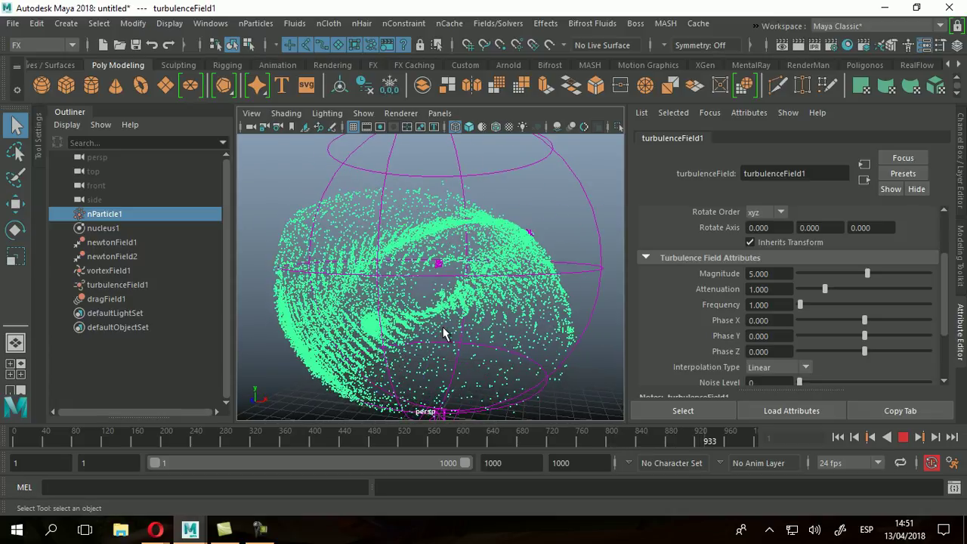
Step: Return the simulation to the first frame and set vortexField1's magnitude to 20
{"action": "left_click", "coordinate": [839, 436]}
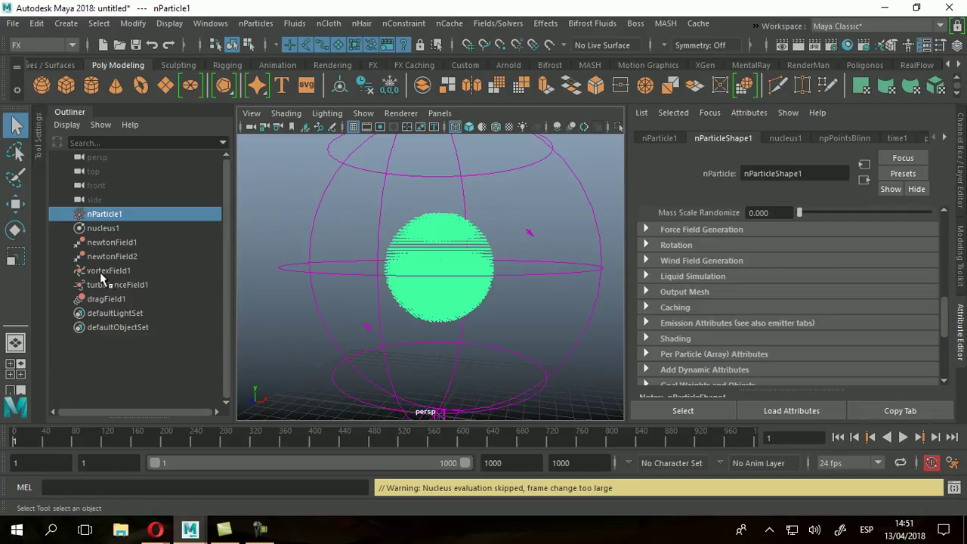
{"action": "left_click", "coordinate": [105, 271]}
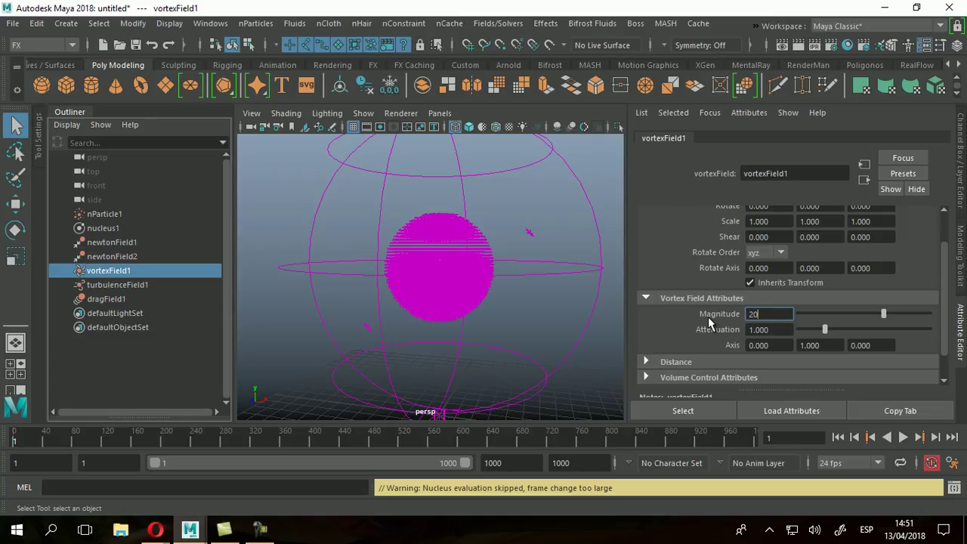
Step: Set turbulenceField1's noise level to 1 and its noise ratio to about 0.484
{"action": "left_click", "coordinate": [106, 285]}
{"action": "scroll", "coordinate": [831, 346], "scroll_direction": "down", "scroll_amount": 2}
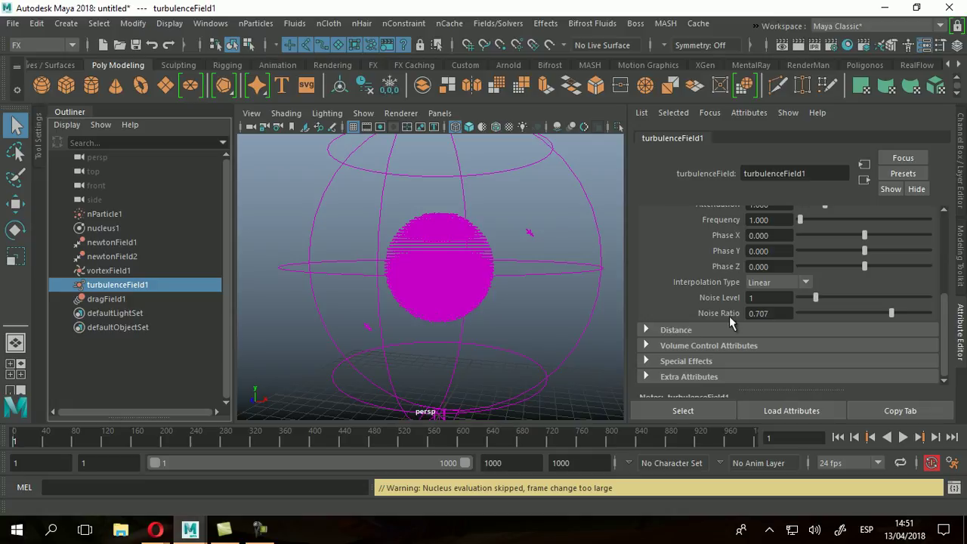
{"action": "left_click_drag", "start_coordinate": [889, 313], "coordinate": [890, 315]}
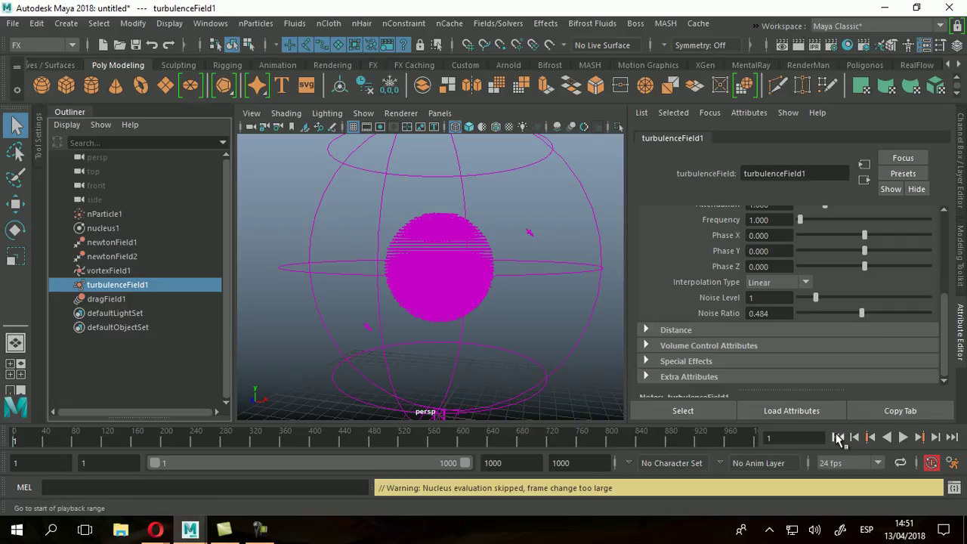
Step: Play the simulation with the turbulence noise, select the particles and examine how they spread inside the drag sphere
{"action": "left_click", "coordinate": [900, 439]}
{"action": "left_click", "coordinate": [446, 306]}
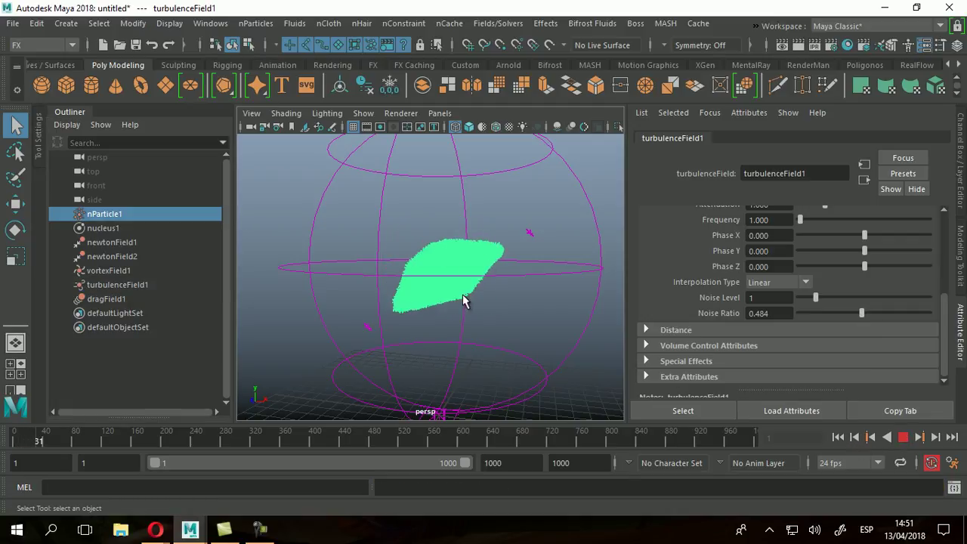
{"action": "left_click_drag", "start_coordinate": [433, 264], "coordinate": [443, 265], "text": "alt"}
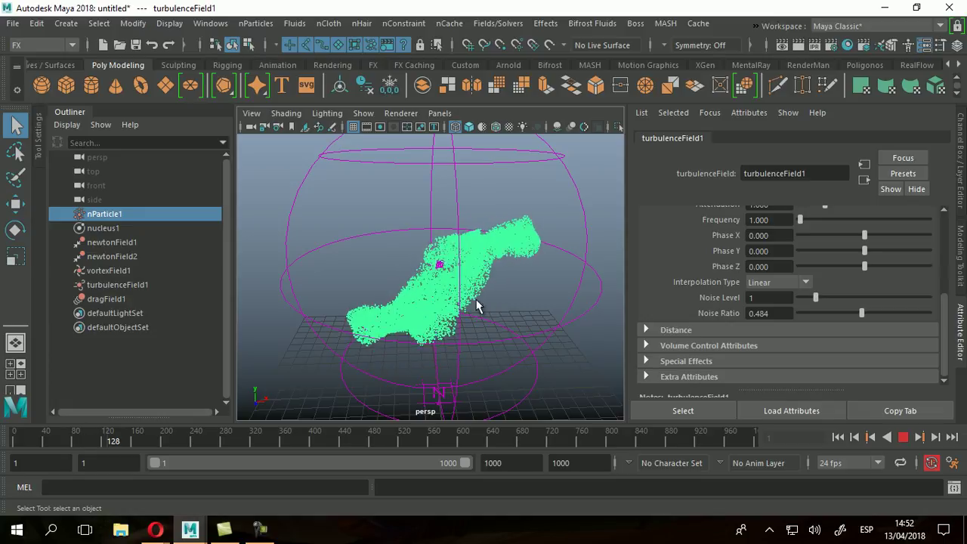
{"action": "left_click_drag", "start_coordinate": [455, 320], "coordinate": [500, 310], "text": "alt"}
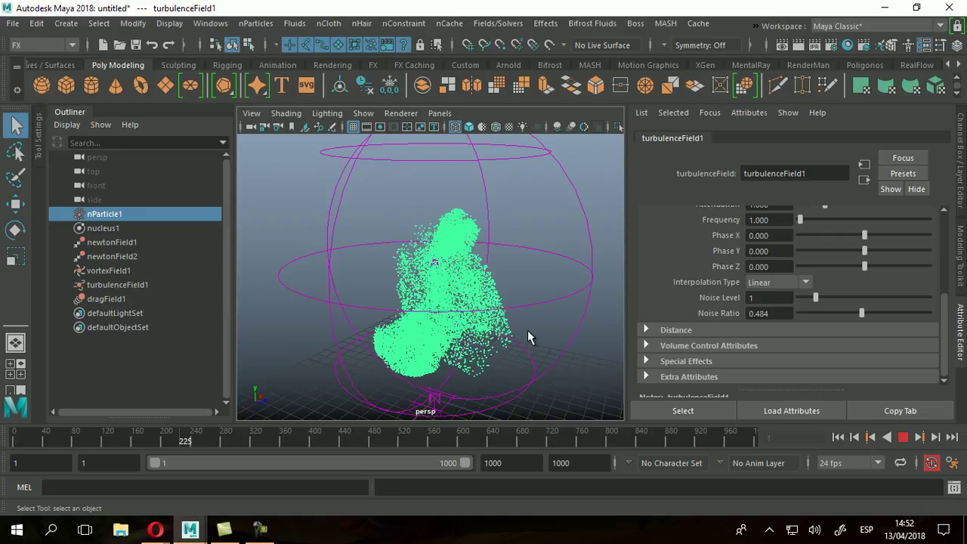
{"action": "left_click_drag", "start_coordinate": [501, 345], "coordinate": [457, 316], "text": "alt"}
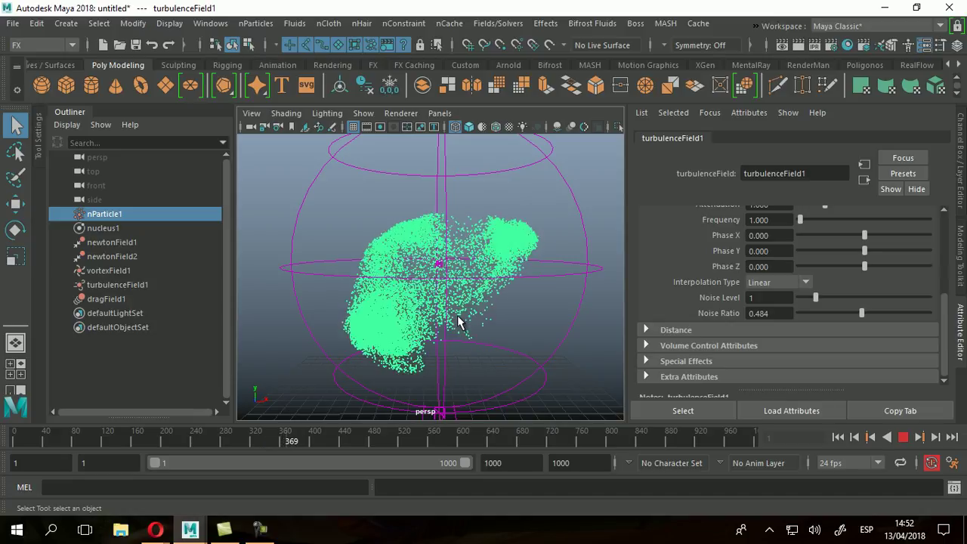
{"action": "right_click_drag", "start_coordinate": [461, 320], "coordinate": [502, 317], "text": "alt"}
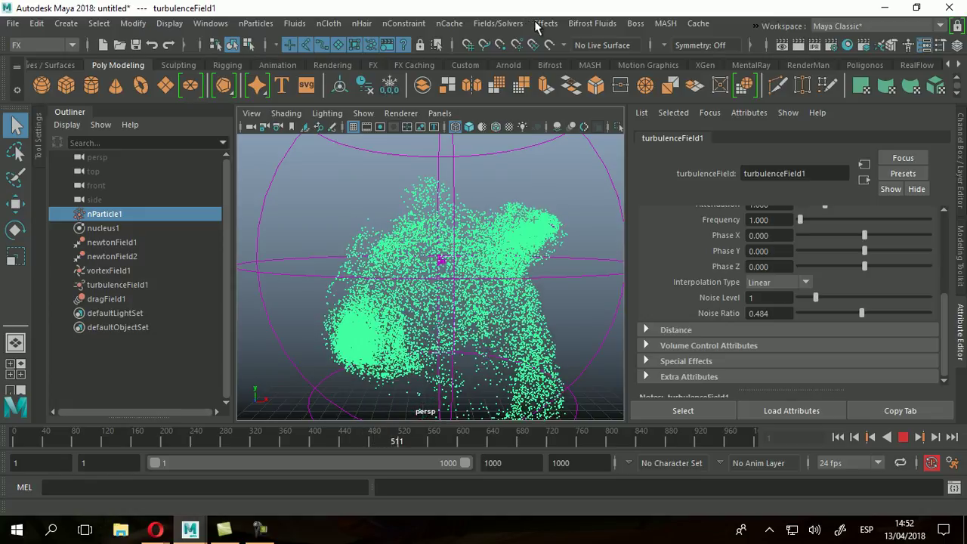
Step: Review the field types available for creation, and stop playback with the simulation back at the first frame
{"action": "left_click", "coordinate": [499, 23]}
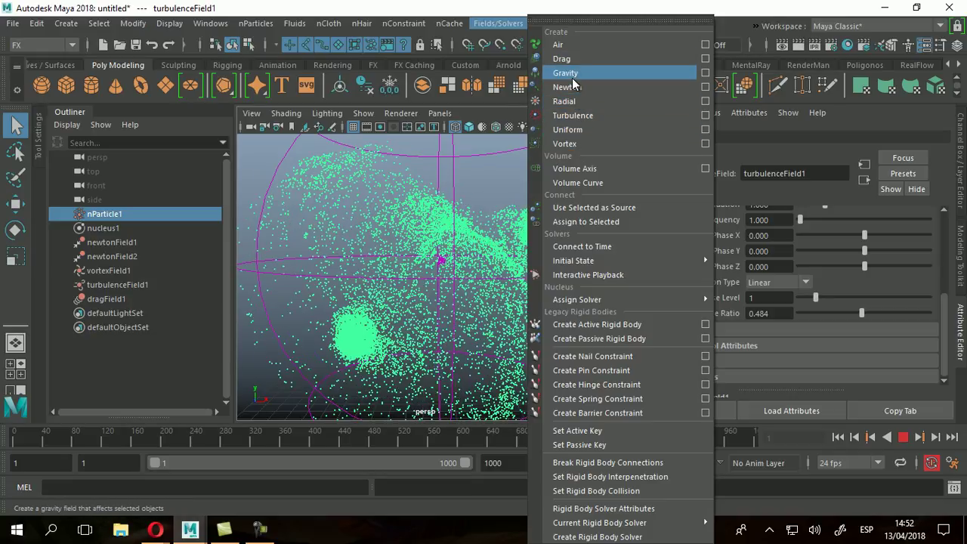
{"action": "left_click", "coordinate": [496, 24]}
{"action": "left_click_drag", "start_coordinate": [464, 237], "coordinate": [521, 252], "text": "alt"}
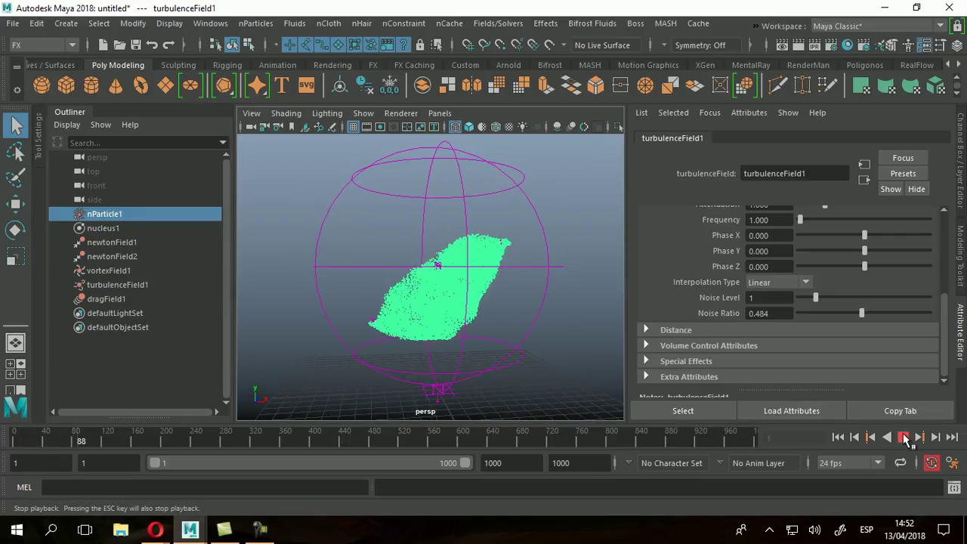
{"action": "left_click", "coordinate": [906, 441]}
{"action": "left_click", "coordinate": [838, 436]}
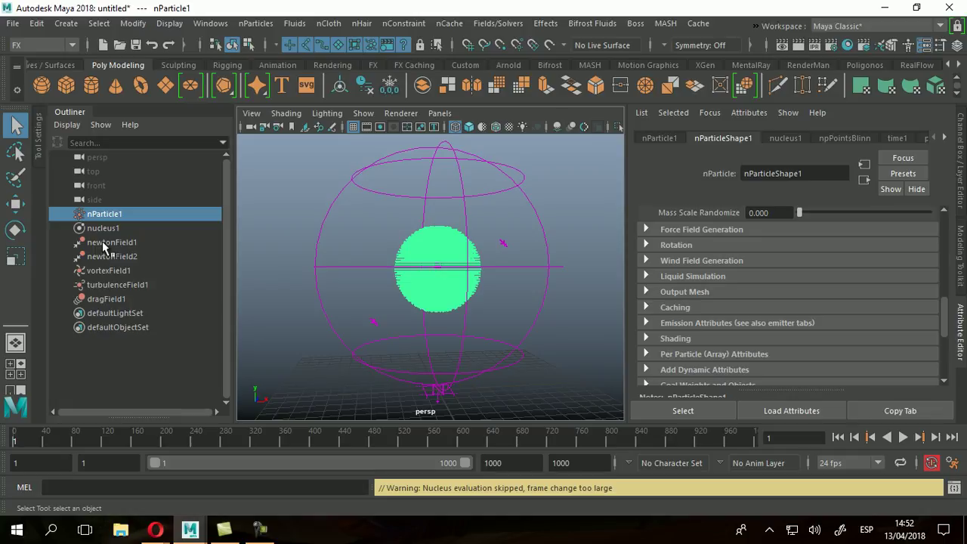
Step: Set the magnitude of vortexField1 to 40
{"action": "left_click", "coordinate": [107, 270]}
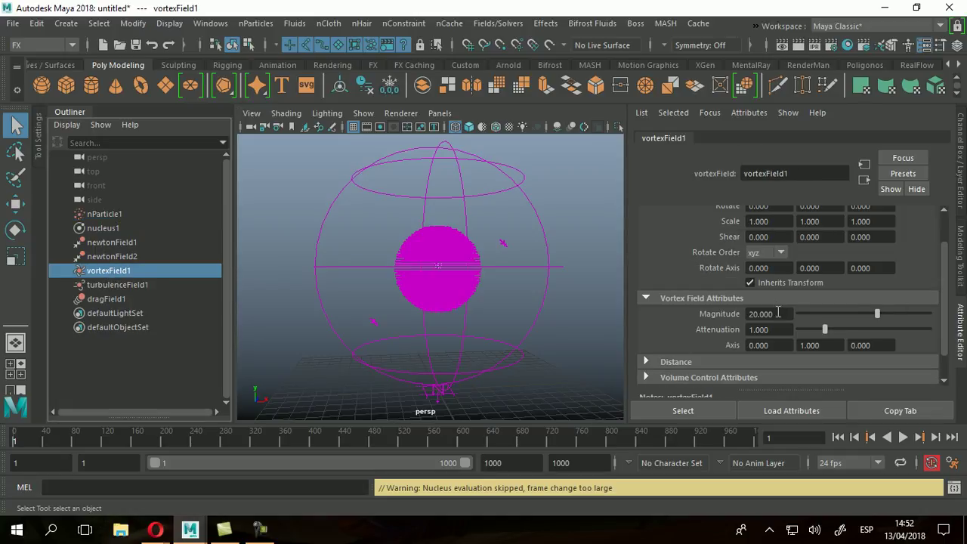
{"action": "left_click_drag", "start_coordinate": [777, 311], "coordinate": [701, 332]}
{"action": "type", "text": "40"}
{"action": "key", "text": "Return"}
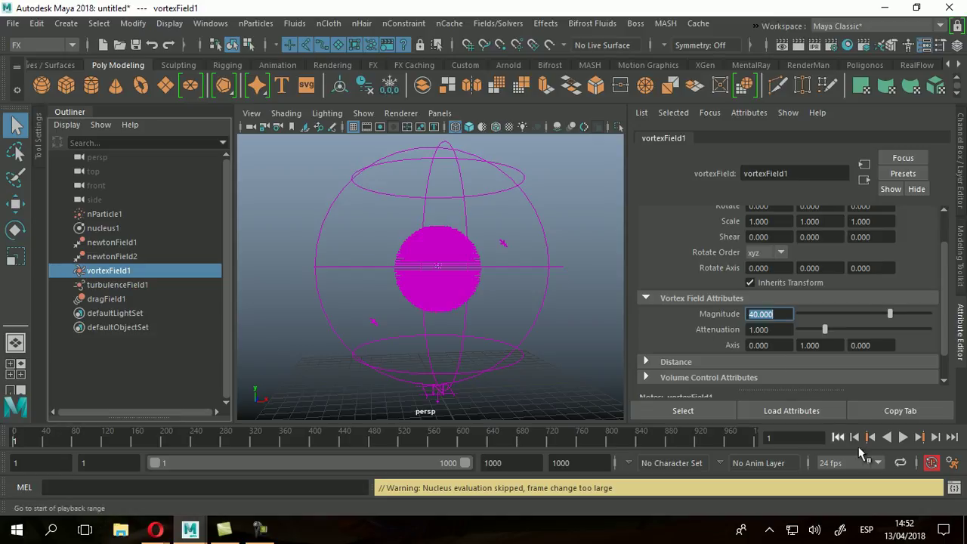
Step: Play the simulation with the stronger vortex, select the particles and examine their rotation from several angles
{"action": "left_click", "coordinate": [906, 438]}
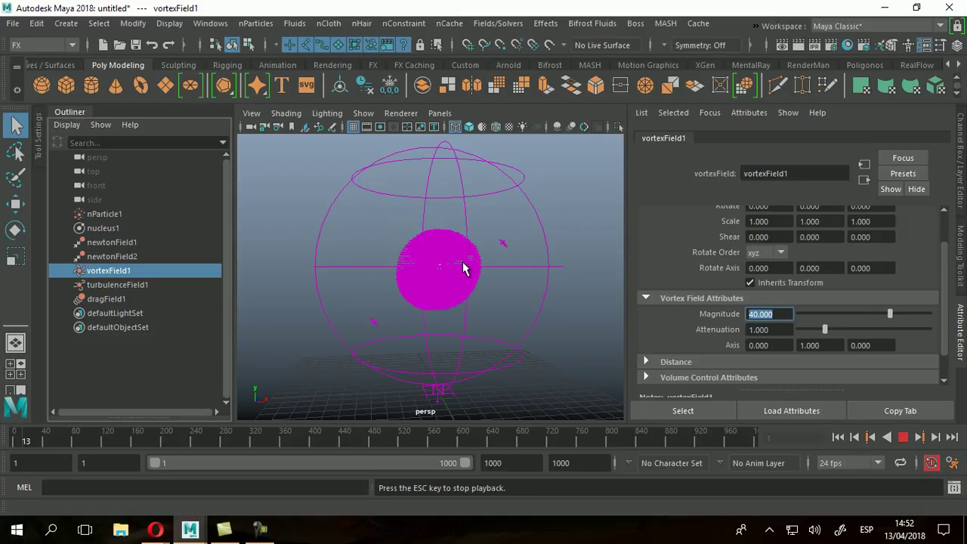
{"action": "left_click", "coordinate": [450, 294]}
{"action": "left_click_drag", "start_coordinate": [450, 294], "coordinate": [470, 325], "text": "alt"}
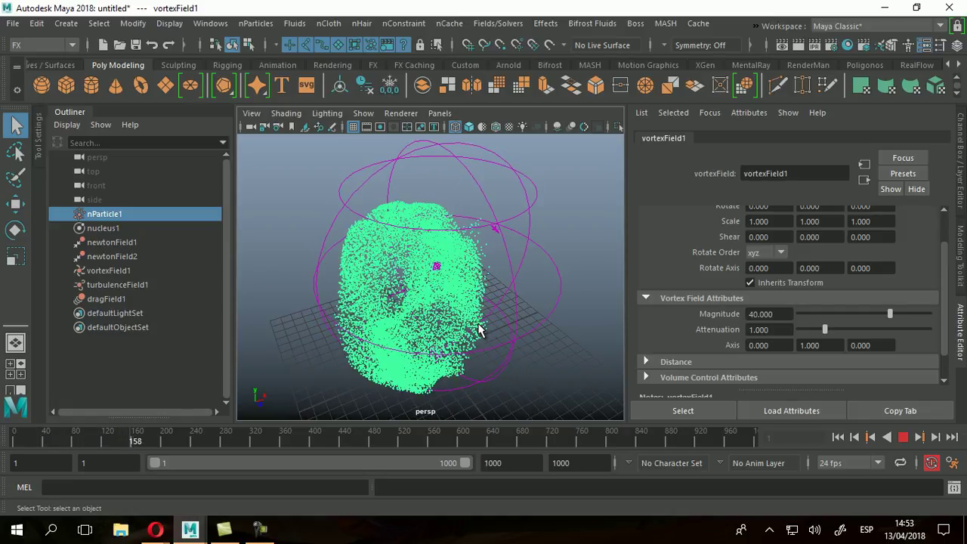
{"action": "left_click_drag", "start_coordinate": [473, 327], "coordinate": [492, 288], "text": "alt"}
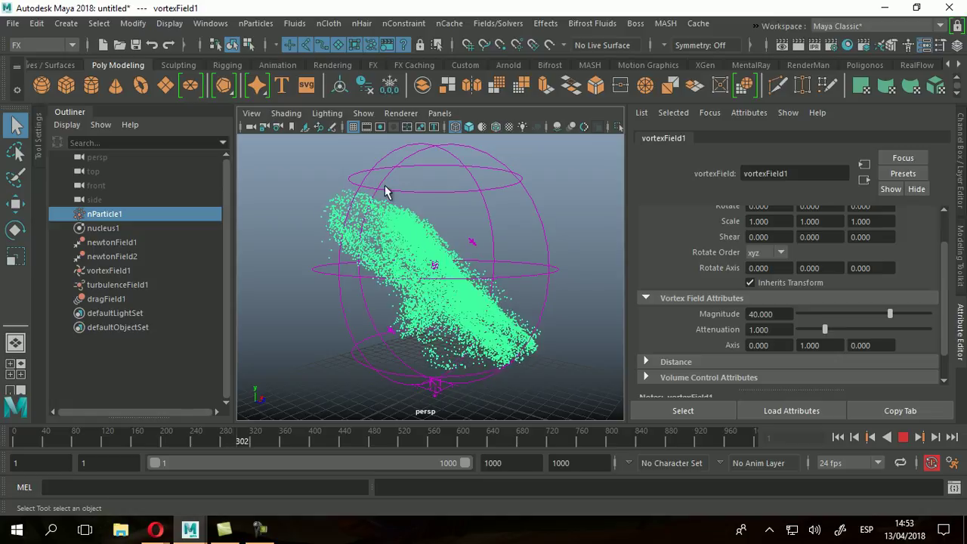
{"action": "left_click_drag", "start_coordinate": [527, 306], "coordinate": [495, 317], "text": "alt"}
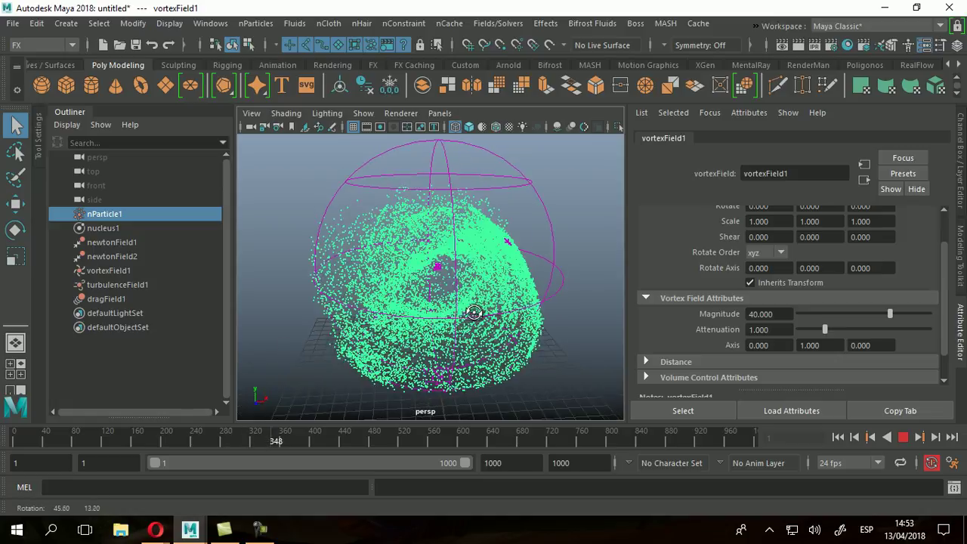
{"action": "left_click_drag", "start_coordinate": [504, 363], "coordinate": [463, 333], "text": "alt"}
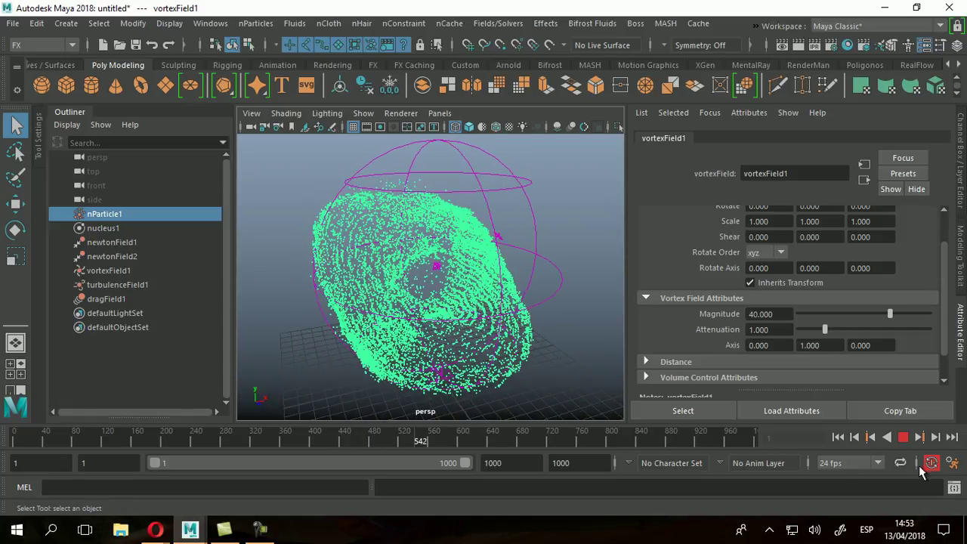
Step: Stop playback and examine the particle distribution inside the drag sphere from several angles and up close
{"action": "left_click", "coordinate": [903, 437]}
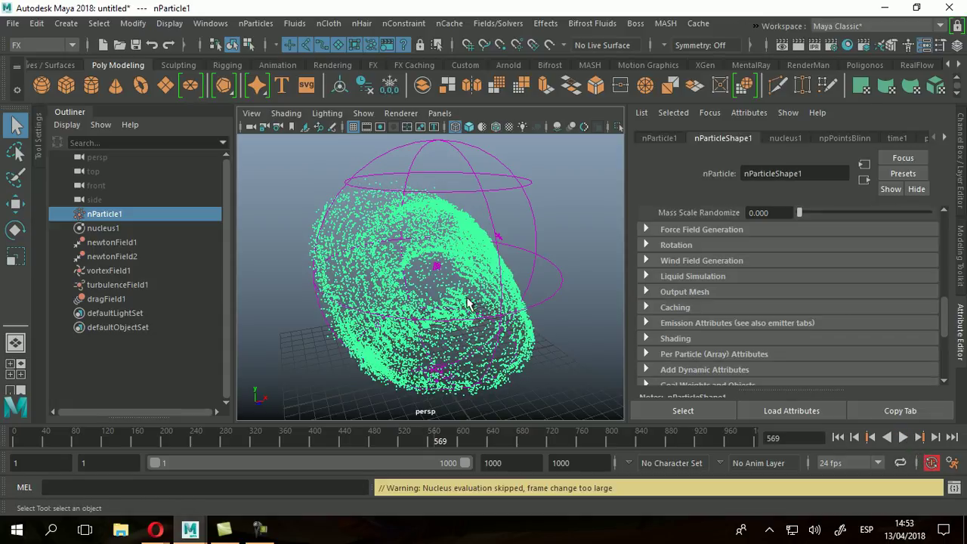
{"action": "left_click", "coordinate": [585, 204]}
{"action": "left_click", "coordinate": [520, 231]}
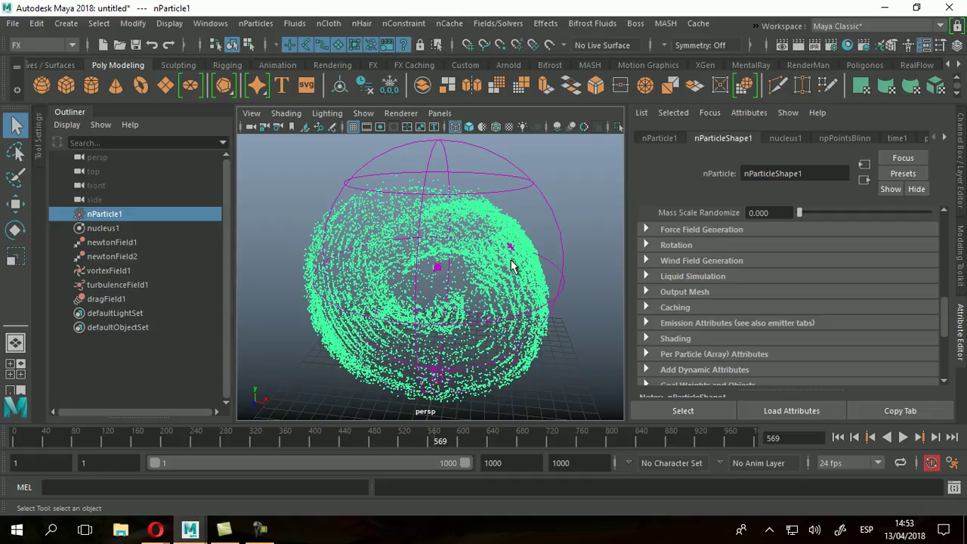
{"action": "left_click_drag", "start_coordinate": [521, 363], "coordinate": [520, 293], "text": "alt"}
{"action": "right_click_drag", "start_coordinate": [488, 298], "coordinate": [543, 300], "text": "alt"}
{"action": "middle_click_drag", "start_coordinate": [541, 301], "coordinate": [449, 255], "text": "alt"}
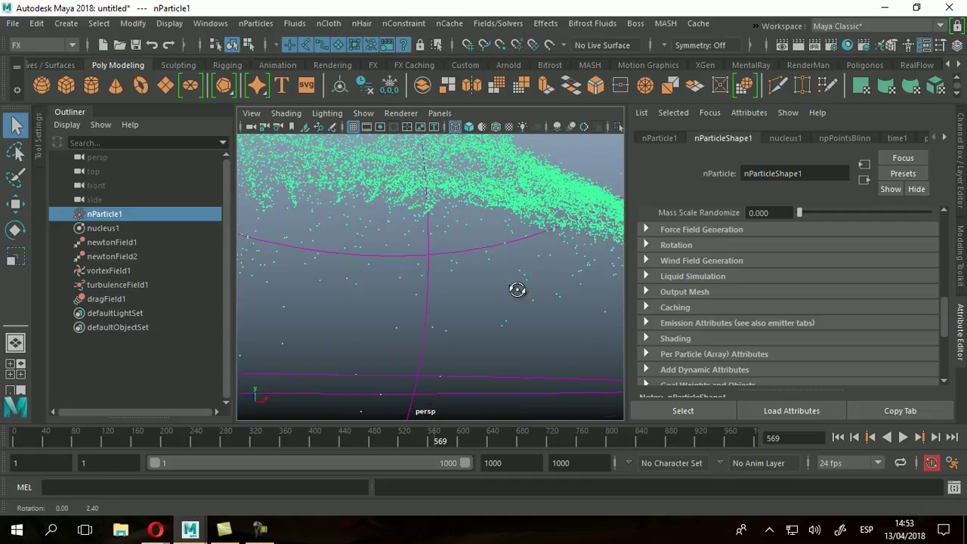
{"action": "left_click_drag", "start_coordinate": [533, 288], "coordinate": [534, 321], "text": "alt"}
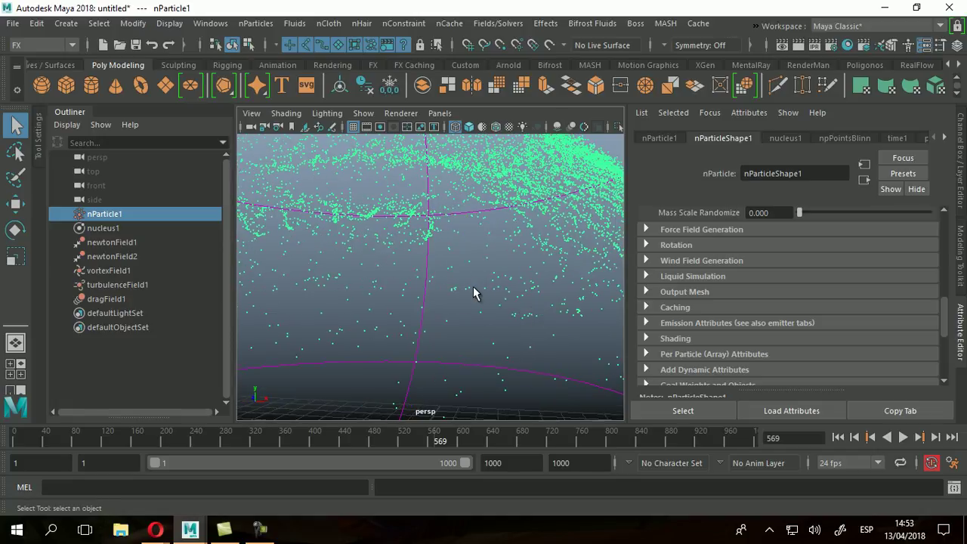
{"action": "left_click_drag", "start_coordinate": [478, 293], "coordinate": [476, 296], "text": "alt"}
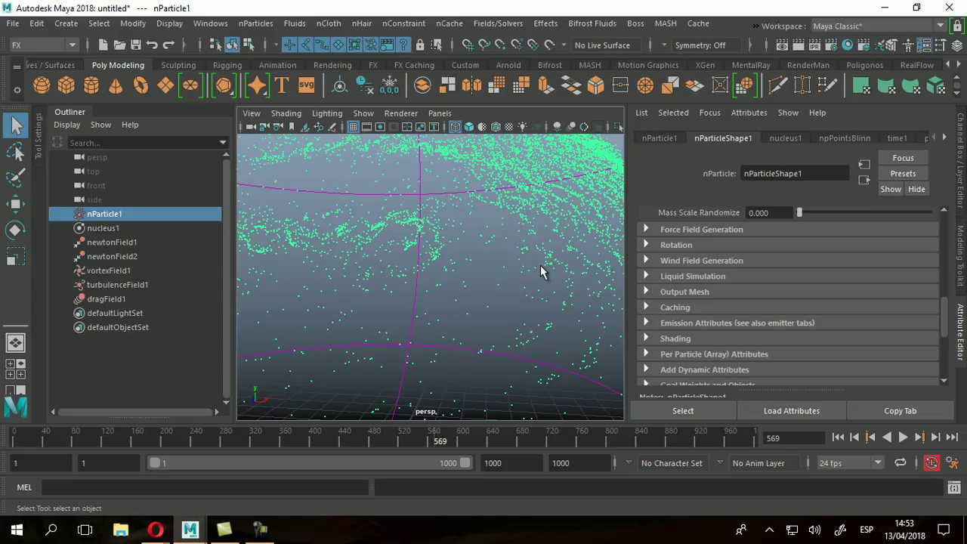
{"action": "left_click_drag", "start_coordinate": [492, 252], "coordinate": [536, 276], "text": "alt"}
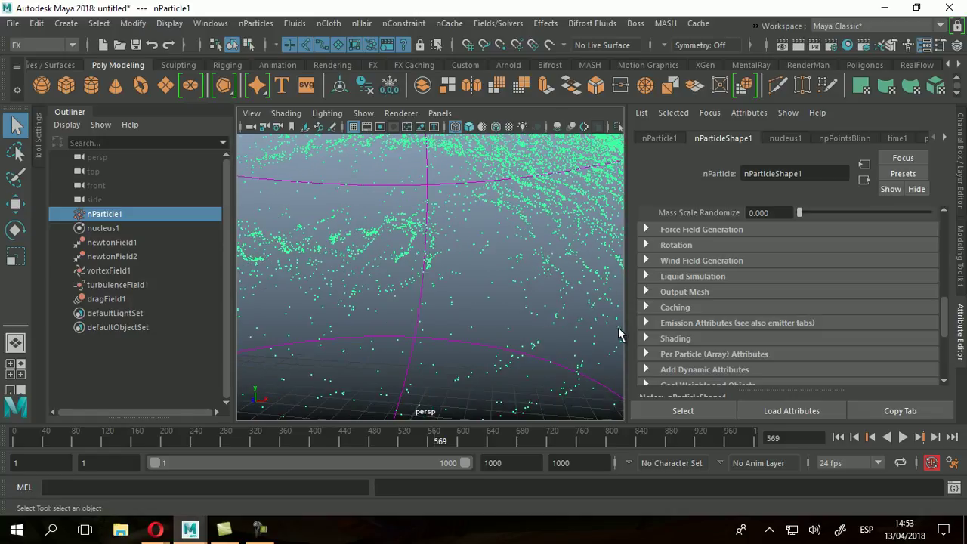
Step: Set the particle render type of nParticleShape1 to Streak in its shading attributes
{"action": "scroll", "coordinate": [732, 303], "scroll_direction": "up", "scroll_amount": 10}
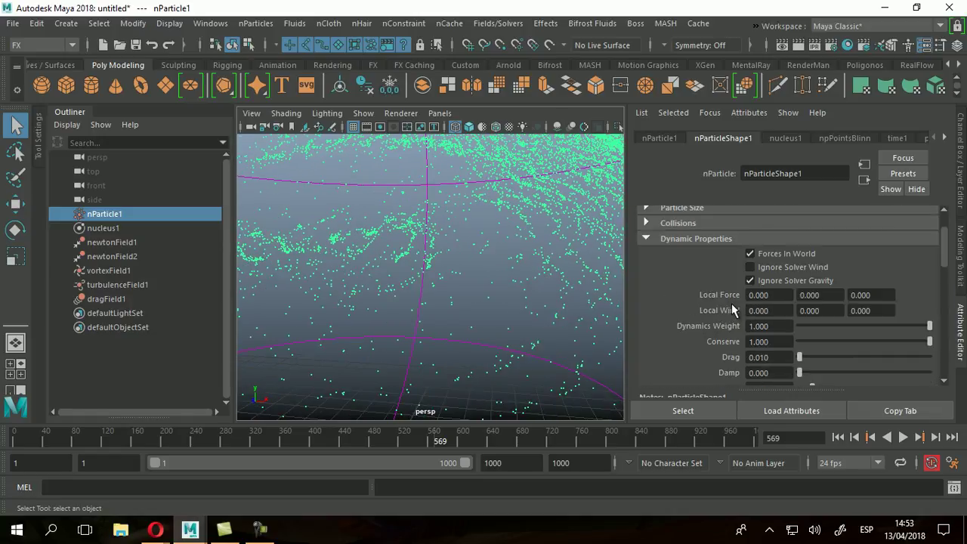
{"action": "scroll", "coordinate": [732, 303], "scroll_direction": "up", "scroll_amount": 3}
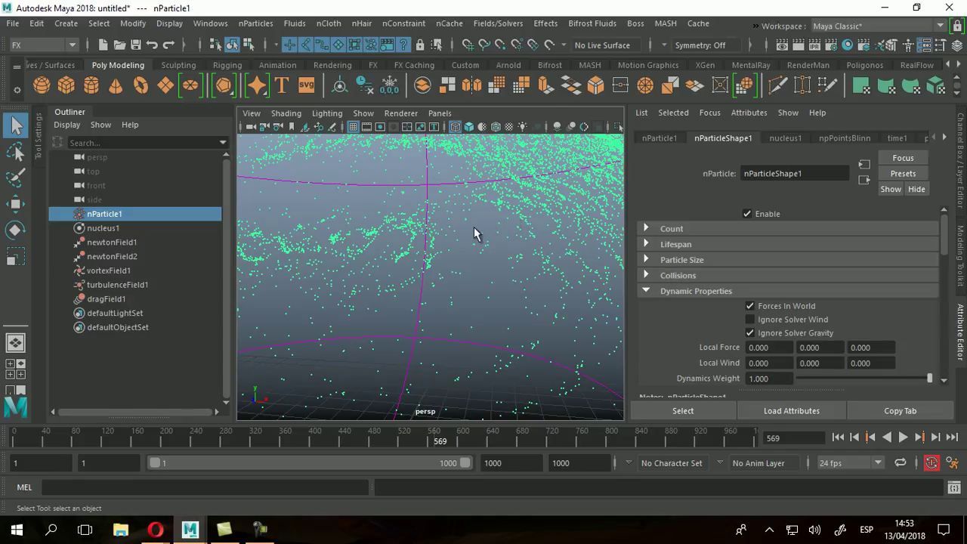
{"action": "scroll", "coordinate": [751, 305], "scroll_direction": "down", "scroll_amount": 10}
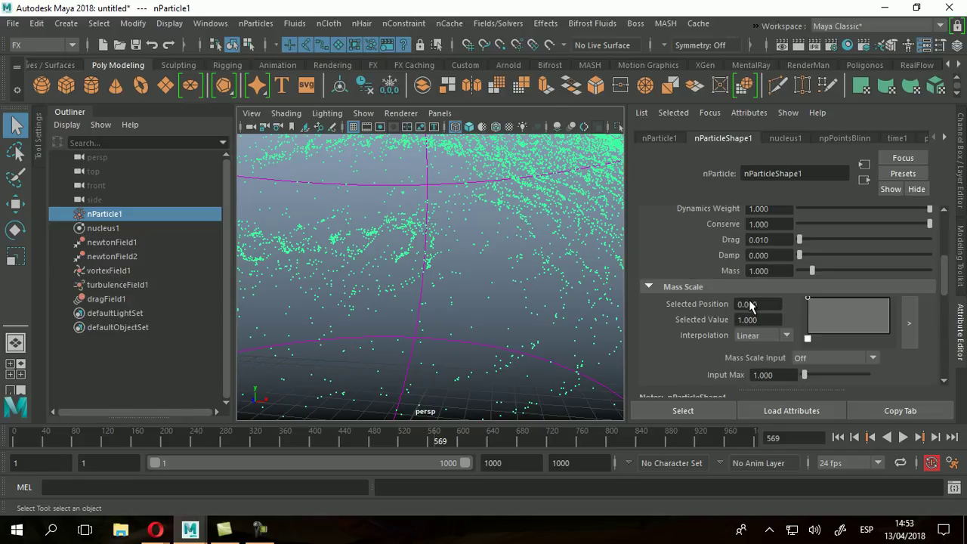
{"action": "scroll", "coordinate": [750, 305], "scroll_direction": "down", "scroll_amount": 10}
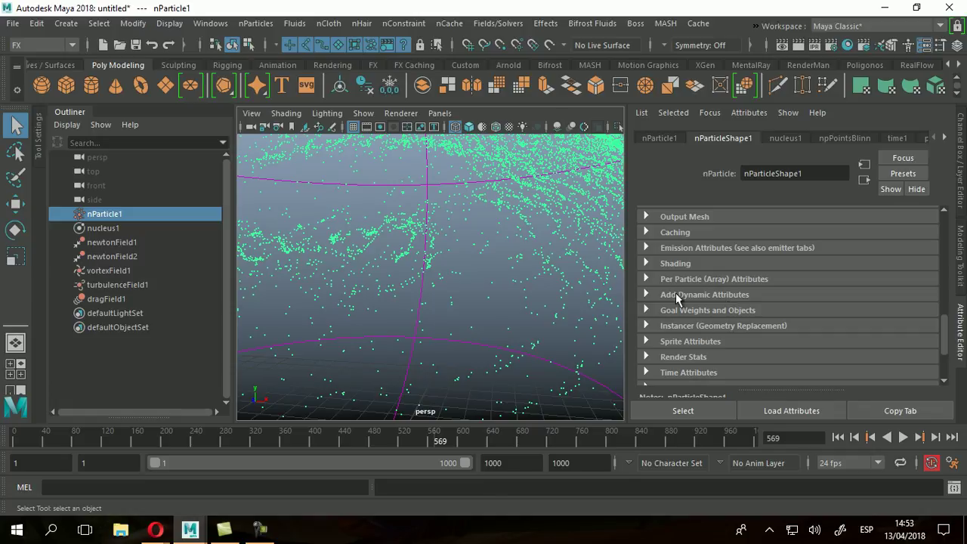
{"action": "left_click", "coordinate": [646, 264]}
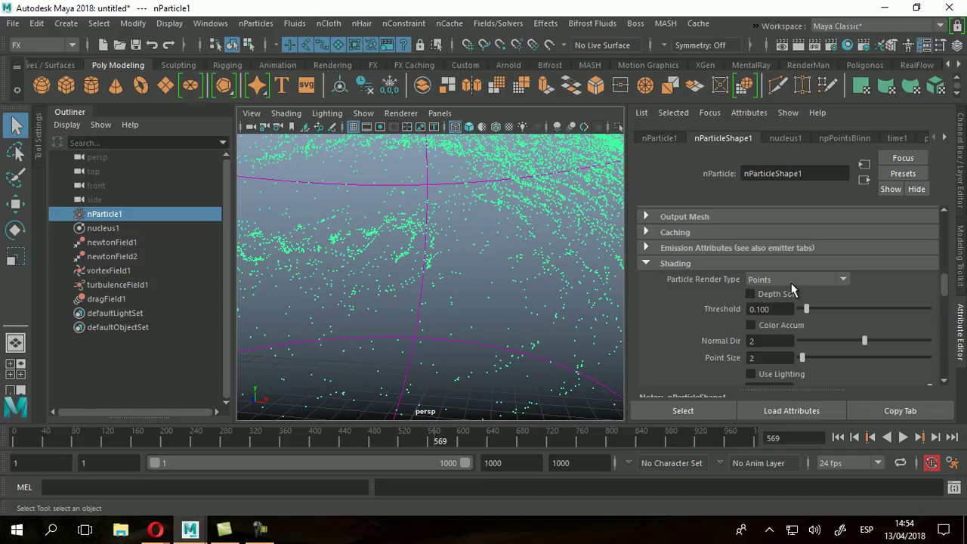
{"action": "left_click", "coordinate": [817, 279]}
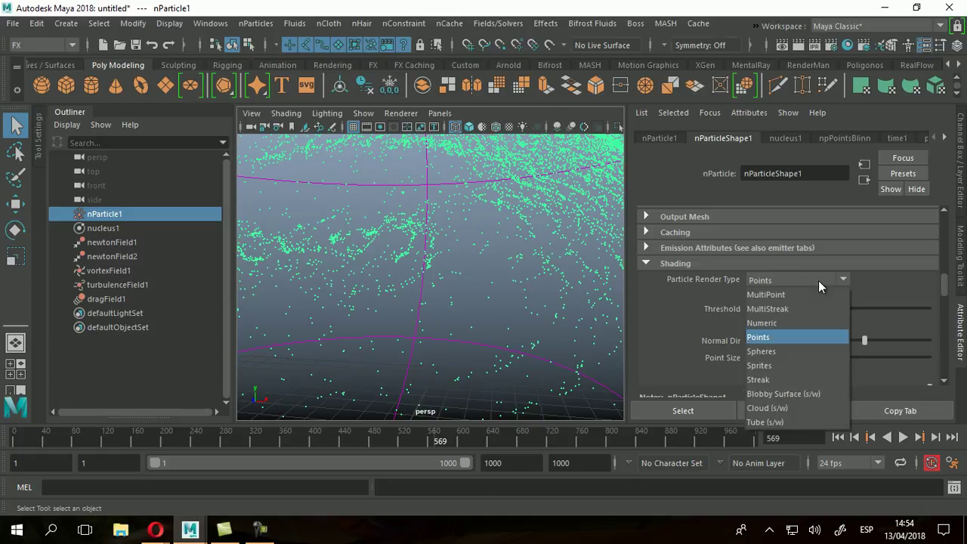
{"action": "left_click", "coordinate": [771, 380]}
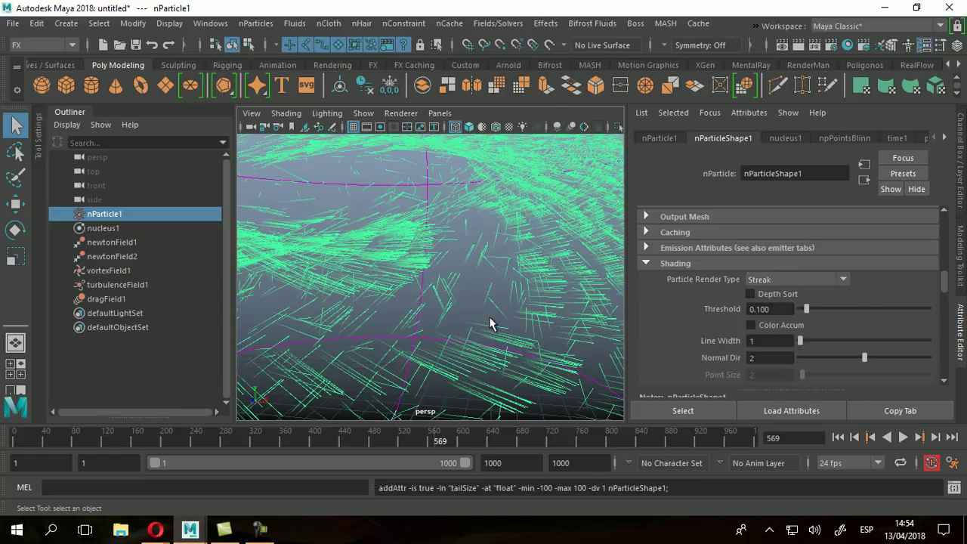
Step: Inspect the streaks up close, try line widths including 5 and 1, and settle on a line width of 2
{"action": "left_click_drag", "start_coordinate": [506, 324], "coordinate": [511, 289], "text": "alt"}
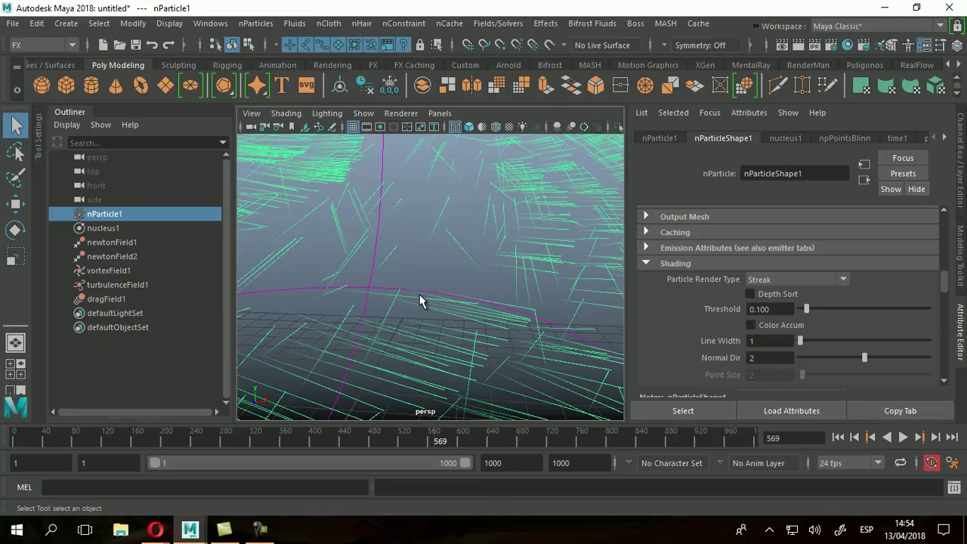
{"action": "left_click_drag", "start_coordinate": [466, 257], "coordinate": [479, 249], "text": "alt"}
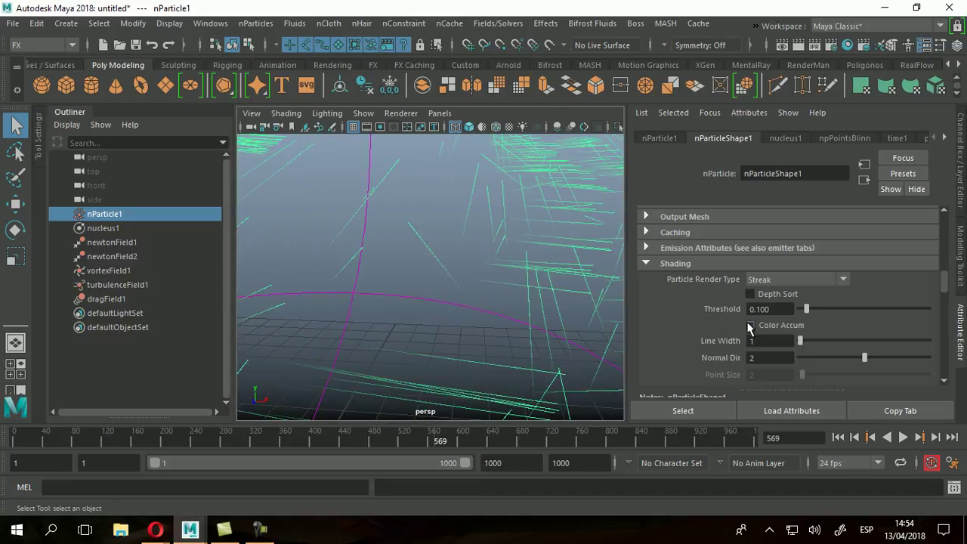
{"action": "scroll", "coordinate": [751, 326], "scroll_direction": "down", "scroll_amount": 2}
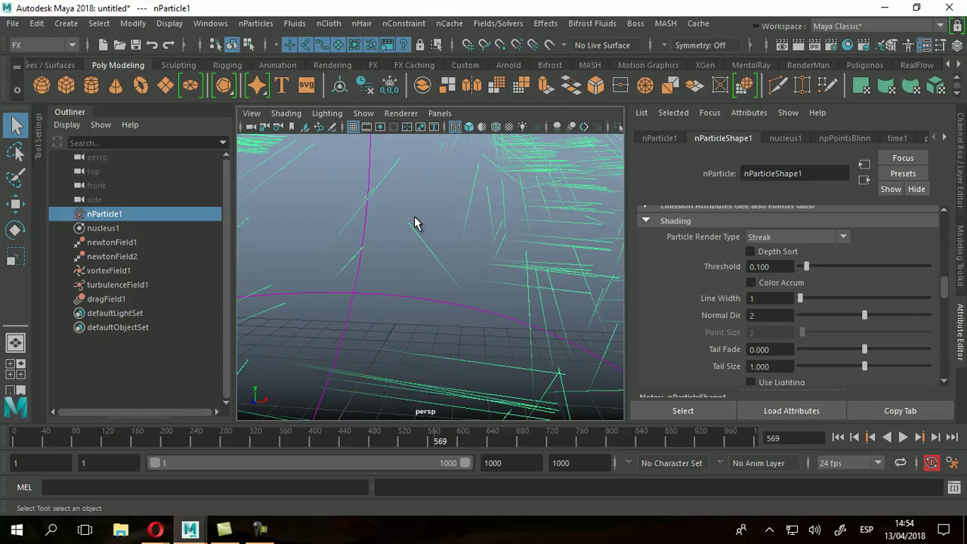
{"action": "left_click", "coordinate": [756, 299]}
{"action": "type", "text": "3"}
{"action": "key", "text": "Return"}
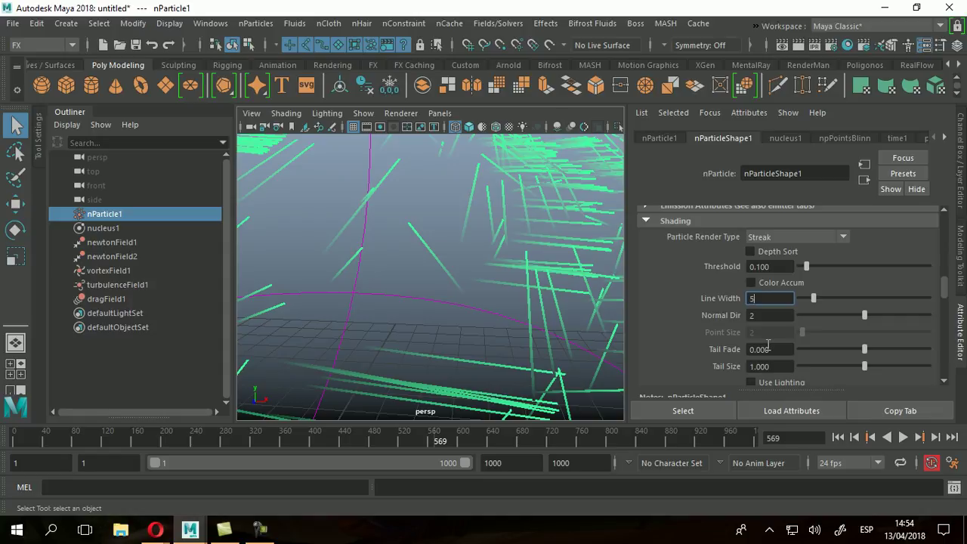
{"action": "key", "text": "Return"}
{"action": "type", "text": "1"}
{"action": "key", "text": "Return"}
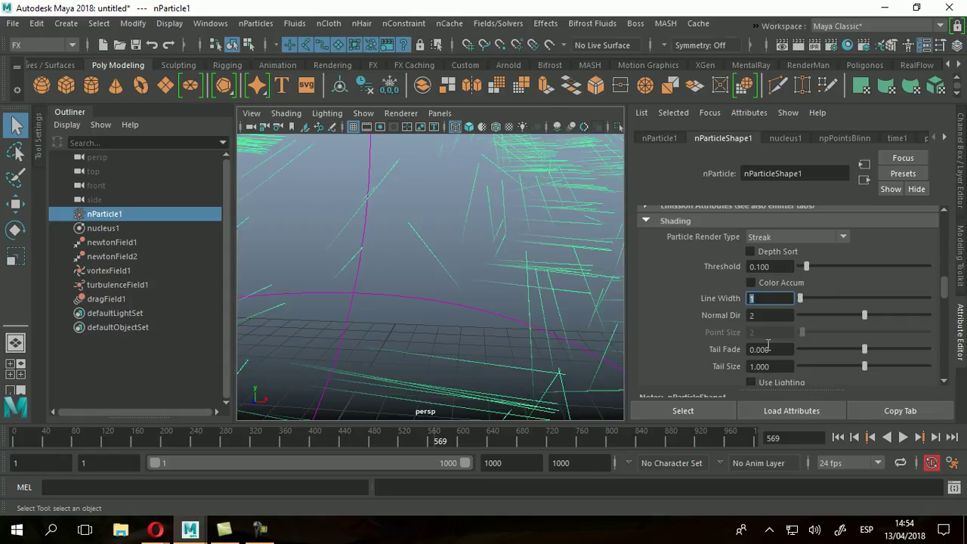
{"action": "type", "text": "2"}
{"action": "key", "text": "Return"}
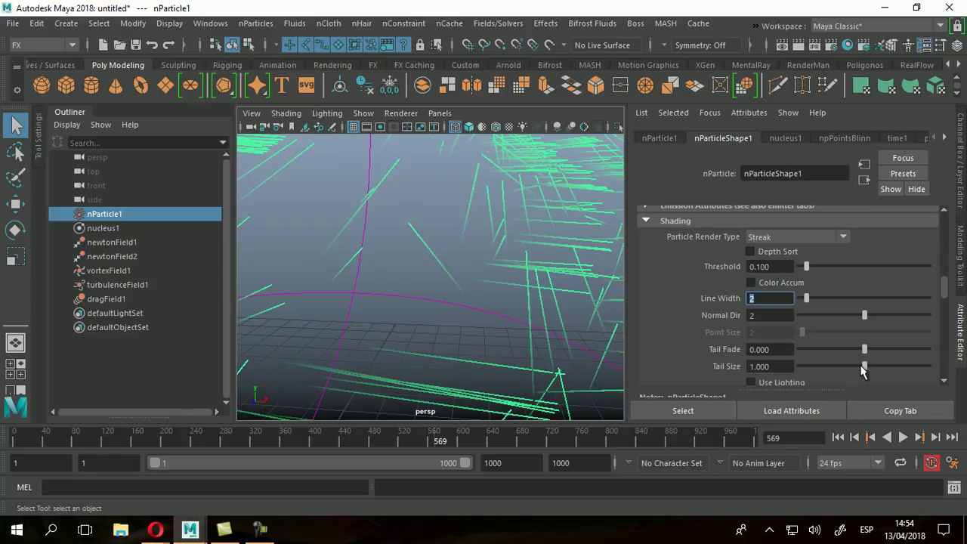
Step: Set the tail size of the particle streaks to 2
{"action": "left_click_drag", "start_coordinate": [865, 368], "coordinate": [865, 369]}
{"action": "left_click", "coordinate": [775, 368]}
{"action": "key", "text": "Return"}
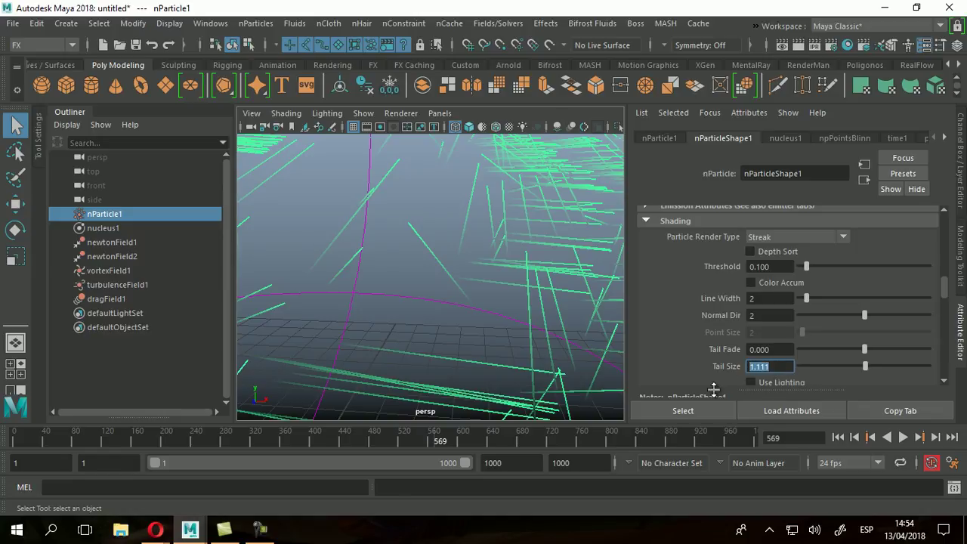
{"action": "type", "text": "2"}
{"action": "key", "text": "Return"}
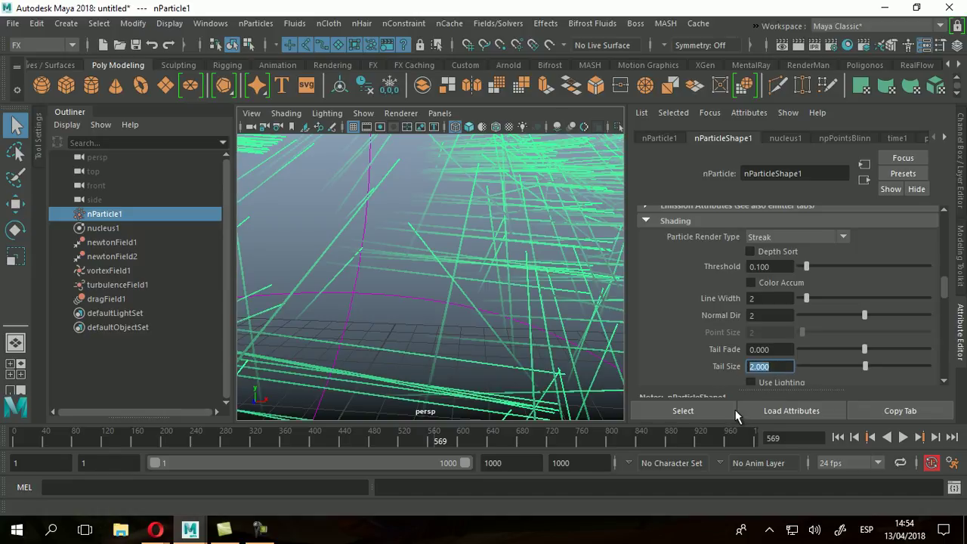
Step: Play the particle simulation briefly onward from frame 569 to check the streaks in the whole swirl
{"action": "mouse_move", "coordinate": [391, 222]}
{"action": "right_mouse_down", "text": "alt"}
{"action": "mouse_move", "coordinate": [466, 257]}
{"action": "mouse_move", "coordinate": [428, 263]}
{"action": "mouse_move", "coordinate": [472, 277]}
{"action": "right_mouse_up", "text": "alt"}
{"action": "scroll", "coordinate": [473, 277], "scroll_direction": "up", "scroll_amount": 2}
{"action": "scroll", "coordinate": [427, 294], "scroll_direction": "up", "scroll_amount": 3}
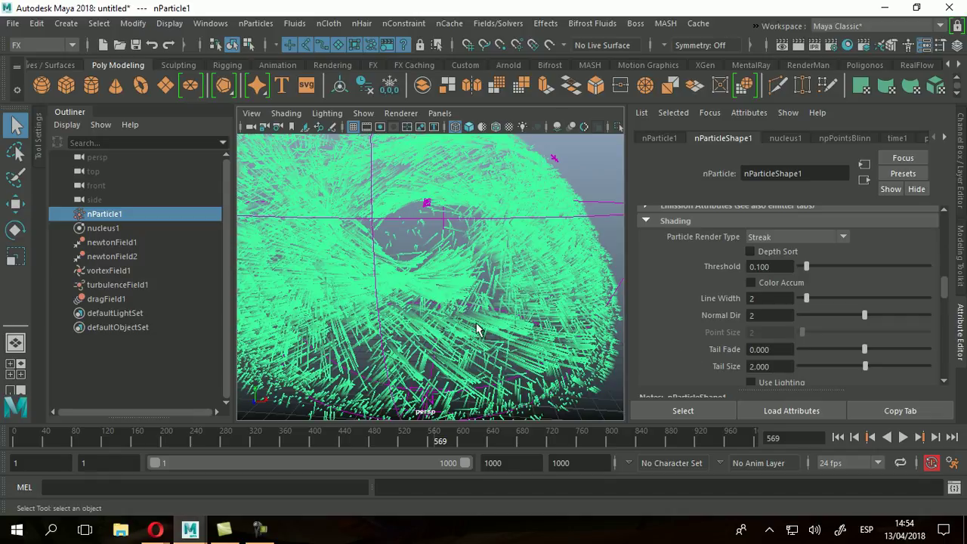
{"action": "left_click", "coordinate": [903, 437]}
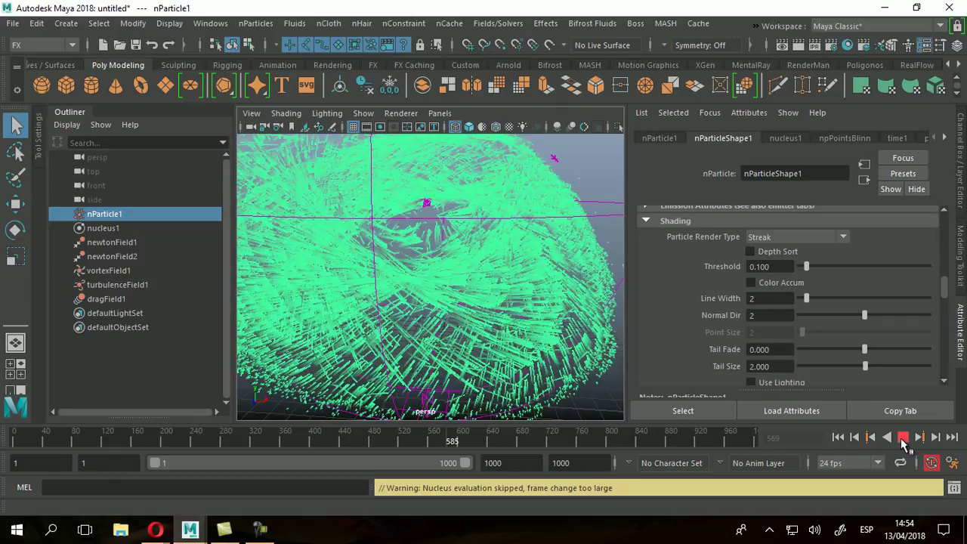
{"action": "left_click", "coordinate": [903, 437]}
Step: Set the Tail Size of the nParticle streaks to 1.5
{"action": "left_click", "coordinate": [774, 368]}
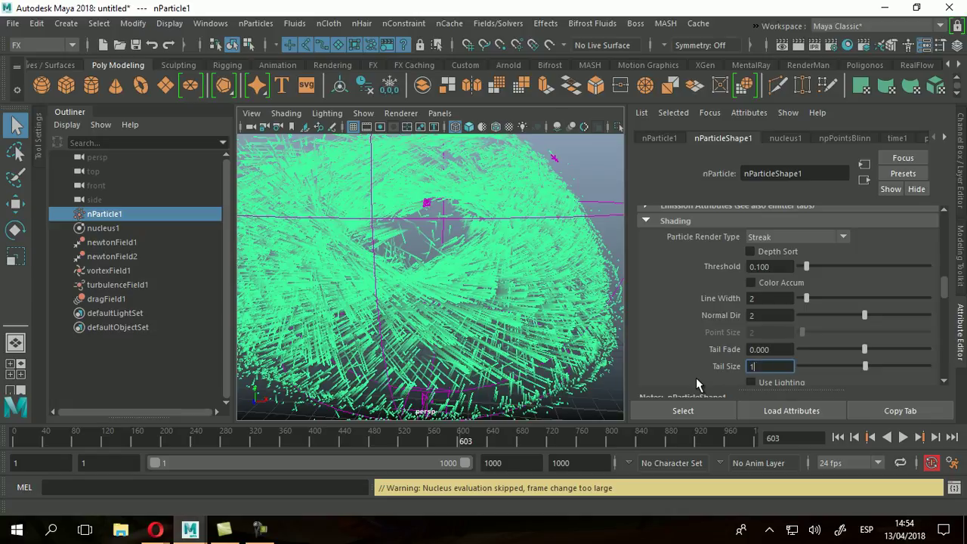
{"action": "type", "text": "1.5"}
{"action": "key", "text": "Return"}
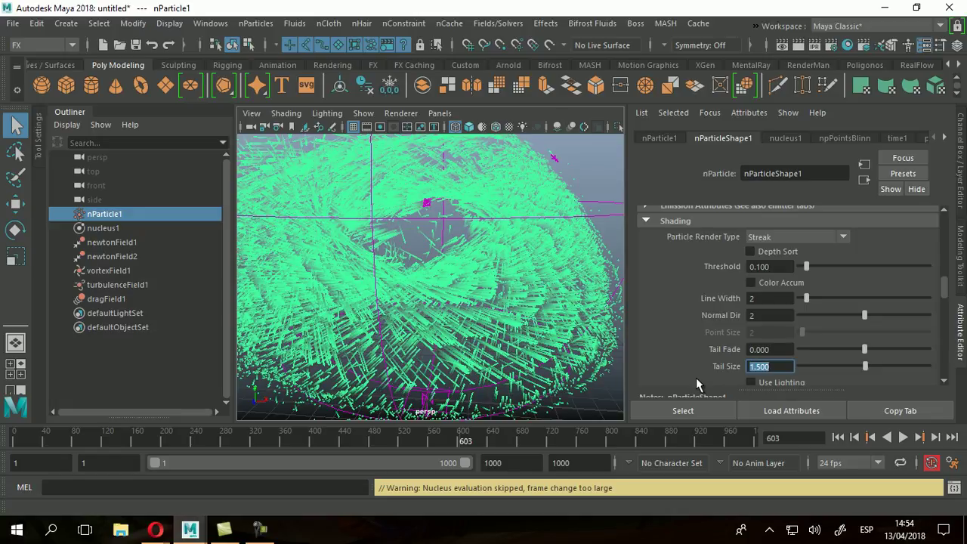
Step: Replay the simulation from the first frame, stop it at about frame 140, and inspect the streaks up close
{"action": "left_click", "coordinate": [838, 438]}
{"action": "left_click", "coordinate": [903, 437]}
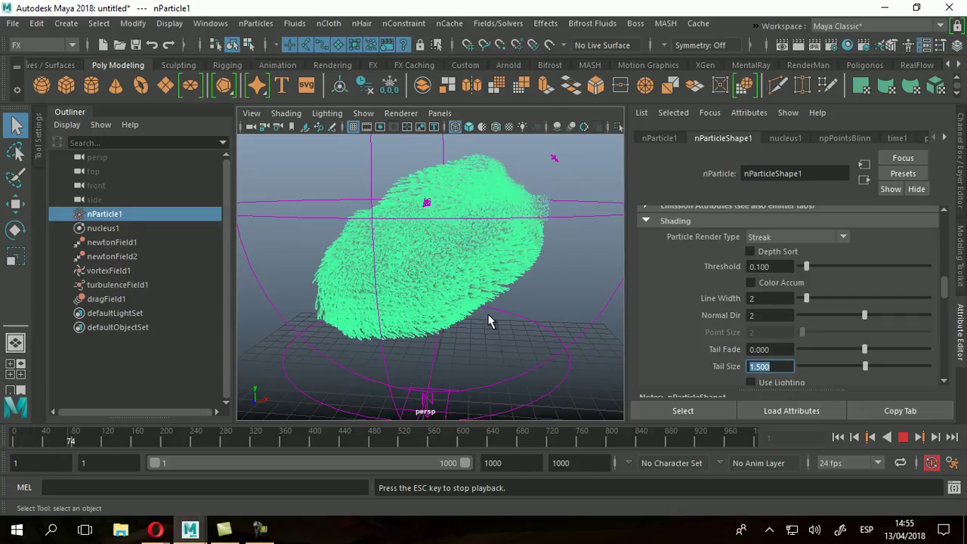
{"action": "left_click", "coordinate": [903, 437]}
{"action": "scroll", "coordinate": [421, 310], "scroll_direction": "up", "scroll_amount": 10}
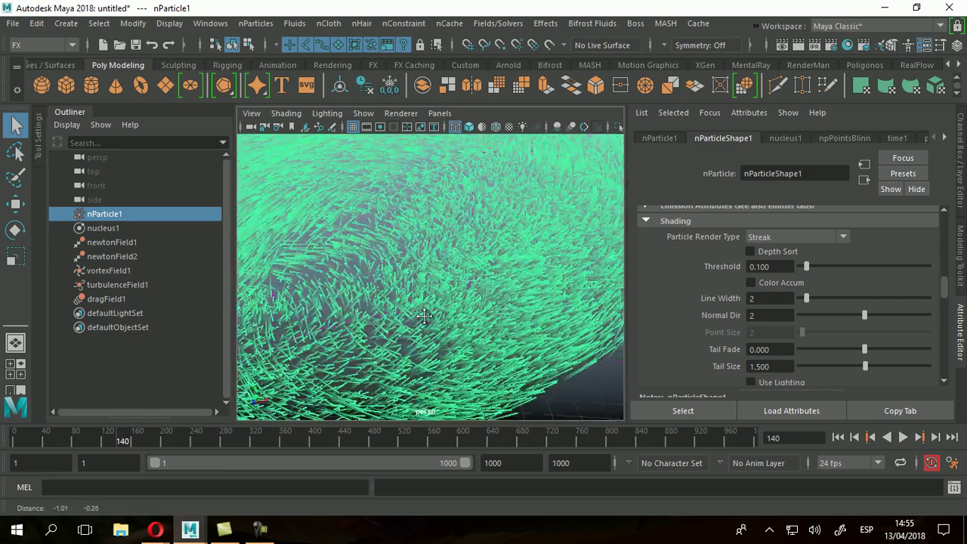
{"action": "mouse_move", "coordinate": [466, 337]}
{"action": "left_mouse_down", "text": "alt"}
{"action": "mouse_move", "coordinate": [298, 370]}
{"action": "mouse_move", "coordinate": [272, 363]}
{"action": "mouse_move", "coordinate": [458, 325]}
{"action": "mouse_move", "coordinate": [472, 306]}
{"action": "left_mouse_up", "text": "alt"}
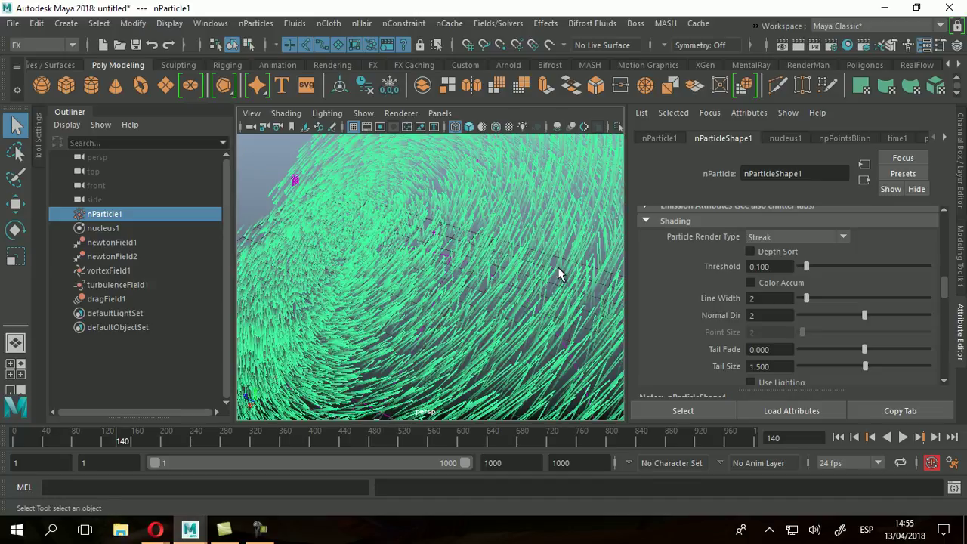
Step: Set the Tail Size of the nParticle streaks to 1
{"action": "left_click", "coordinate": [776, 366]}
{"action": "type", "text": "1"}
{"action": "key", "text": "Return"}
Step: Run the simulation on to about frame 181 and examine the tails of individual streaks at close range
{"action": "scroll", "coordinate": [423, 303], "scroll_direction": "up", "scroll_amount": 2}
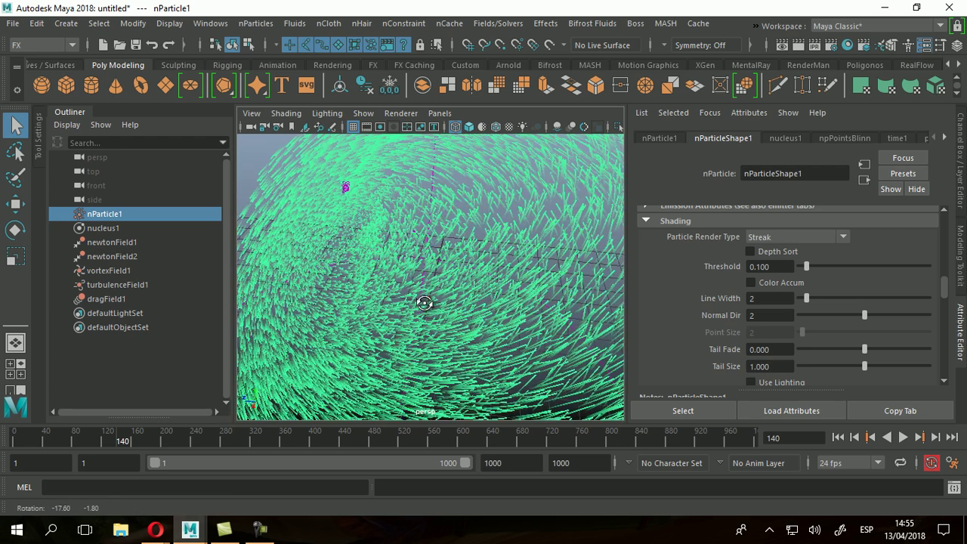
{"action": "scroll", "coordinate": [455, 320], "scroll_direction": "up", "scroll_amount": 2}
{"action": "scroll", "coordinate": [424, 333], "scroll_direction": "up", "scroll_amount": 2}
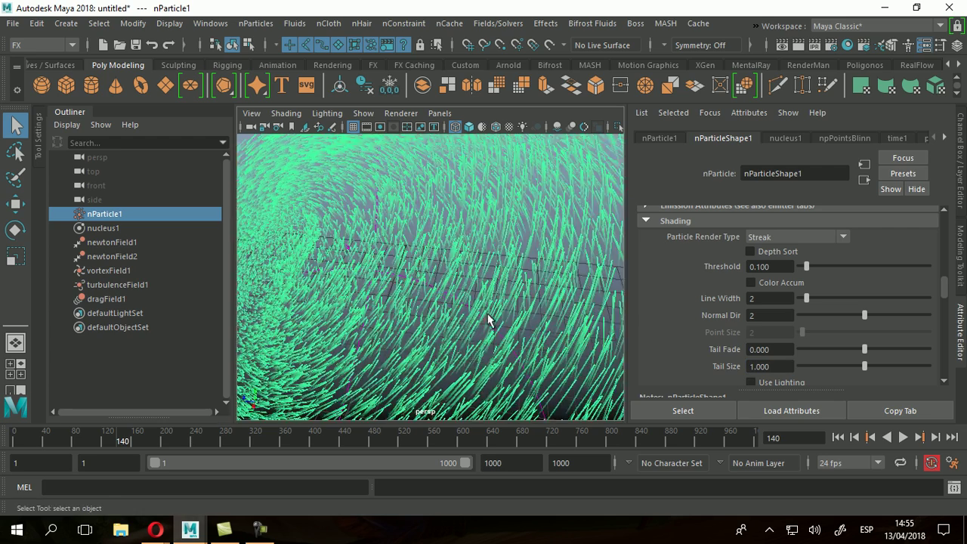
{"action": "scroll", "coordinate": [494, 320], "scroll_direction": "down", "scroll_amount": 8}
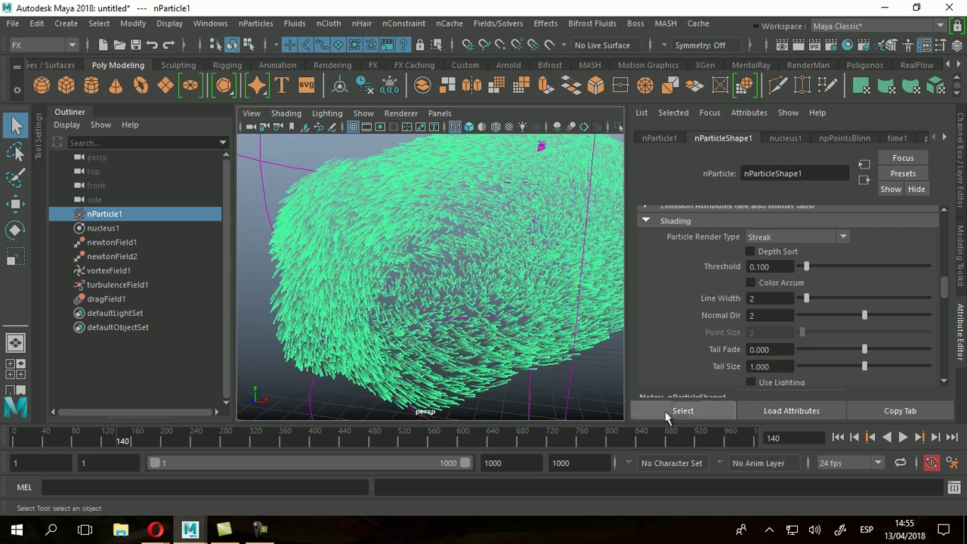
{"action": "left_click", "coordinate": [903, 436]}
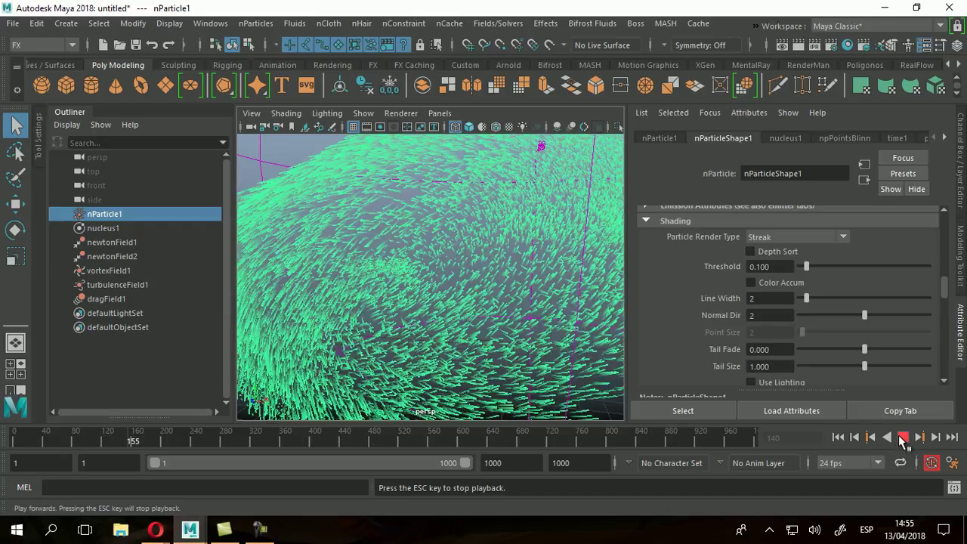
{"action": "left_click", "coordinate": [903, 437]}
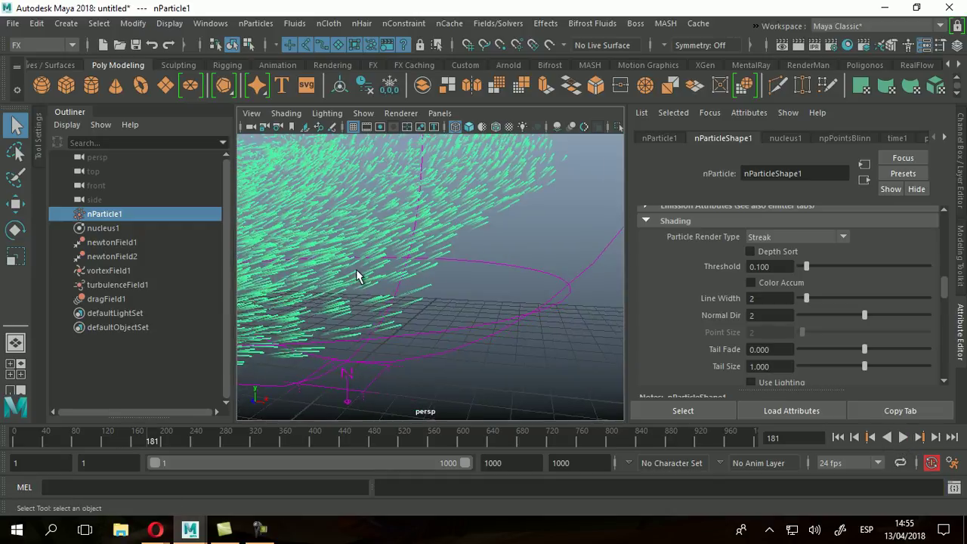
{"action": "scroll", "coordinate": [400, 283], "scroll_direction": "up", "scroll_amount": 5}
{"action": "middle_click_drag", "start_coordinate": [422, 254], "coordinate": [454, 220], "text": "alt"}
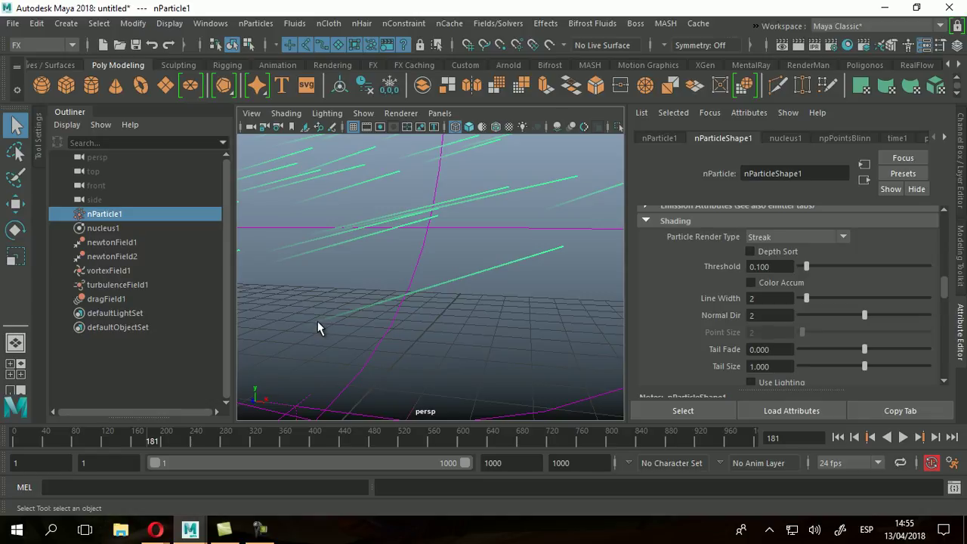
Step: Try a Tail Fade of 1 on the streaks and return it to 0
{"action": "left_click_drag", "start_coordinate": [871, 350], "coordinate": [912, 350]}
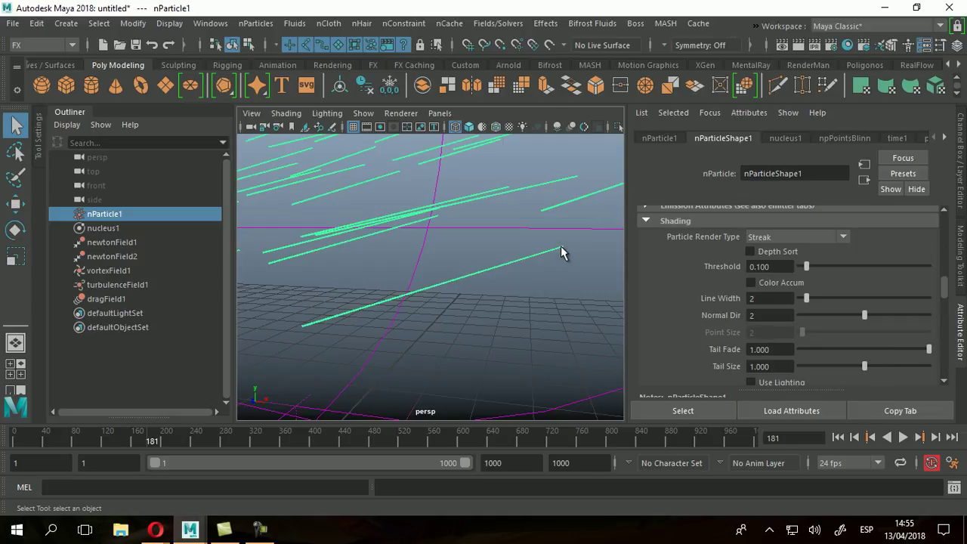
{"action": "left_click", "coordinate": [769, 349]}
{"action": "type", "text": "0"}
{"action": "key", "text": "Return"}
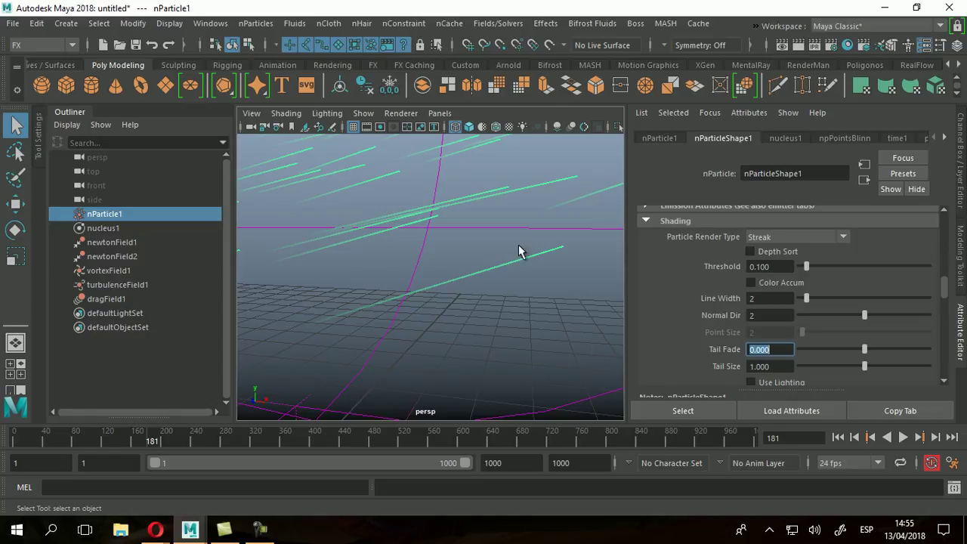
Step: Play the simulation on to about frame 222 and examine the whole particle swirl from different angles
{"action": "left_click_drag", "start_coordinate": [544, 291], "coordinate": [428, 297], "text": "alt"}
{"action": "left_click", "coordinate": [902, 438]}
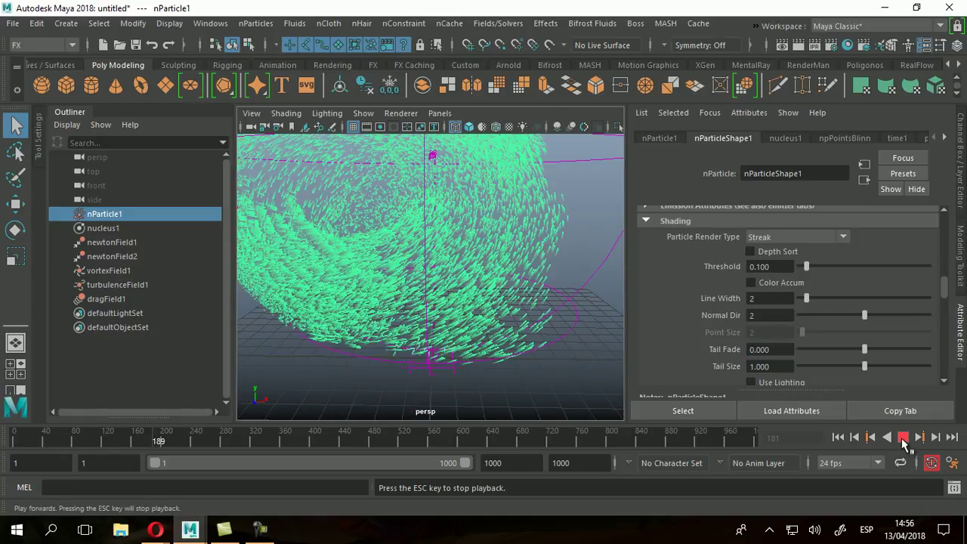
{"action": "left_click", "coordinate": [902, 437]}
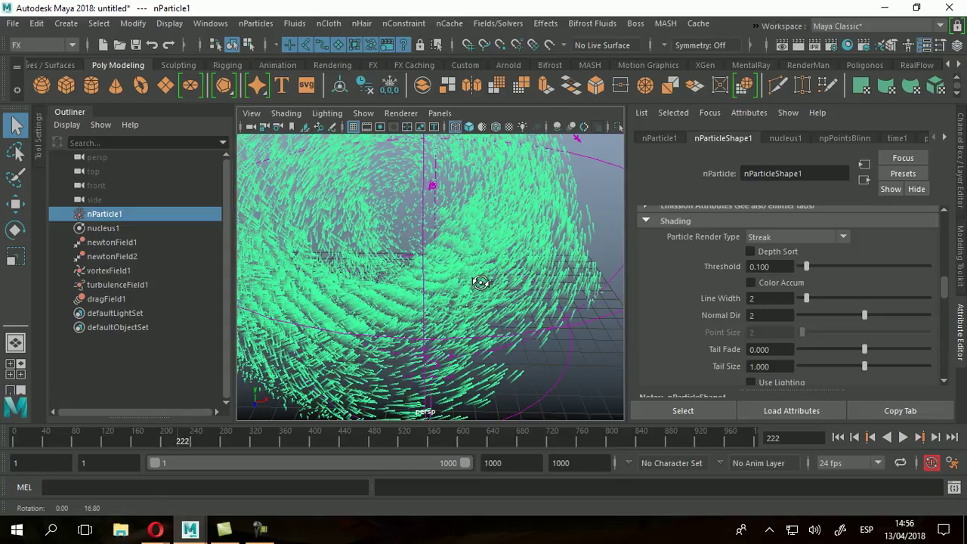
{"action": "left_click_drag", "start_coordinate": [475, 257], "coordinate": [460, 279], "text": "alt"}
{"action": "scroll", "coordinate": [821, 287], "scroll_direction": "up", "scroll_amount": 1}
{"action": "scroll", "coordinate": [821, 294], "scroll_direction": "down", "scroll_amount": 4}
{"action": "scroll", "coordinate": [822, 300], "scroll_direction": "down", "scroll_amount": 1}
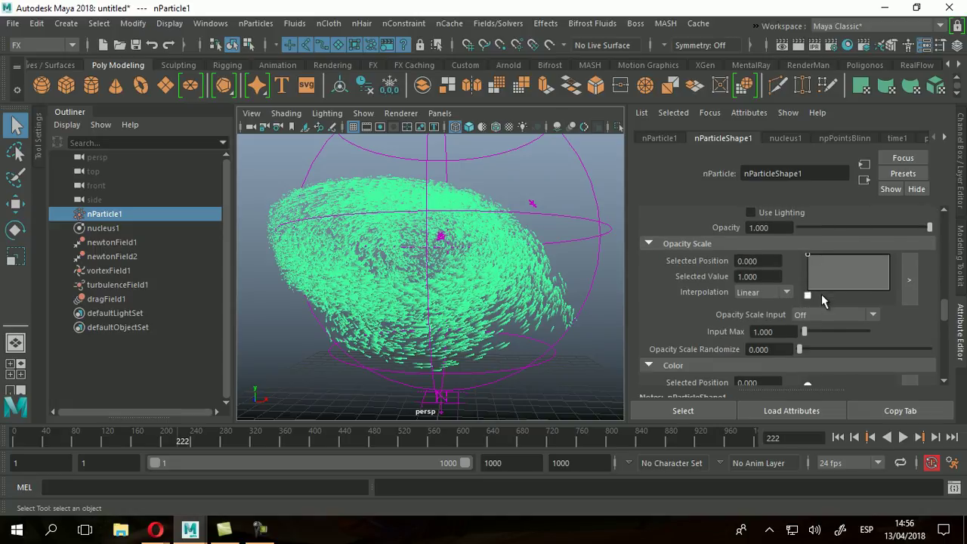
Step: Set the particle shape's ramp color to blue with hue 230.76, saturation 0.968 and value 0.710
{"action": "scroll", "coordinate": [822, 301], "scroll_direction": "down", "scroll_amount": 2}
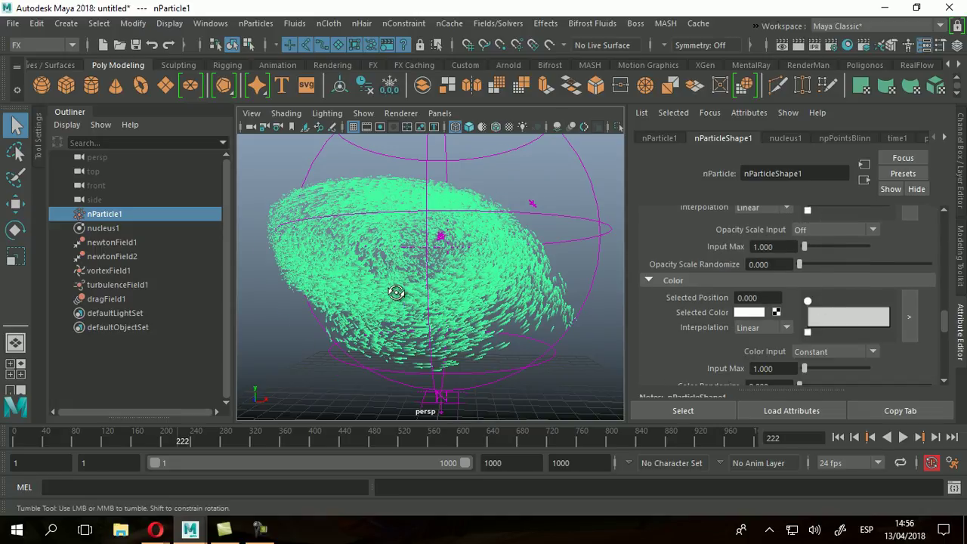
{"action": "left_click_drag", "start_coordinate": [399, 295], "coordinate": [384, 295], "text": "alt"}
{"action": "left_click_drag", "start_coordinate": [514, 323], "coordinate": [567, 334], "text": "alt"}
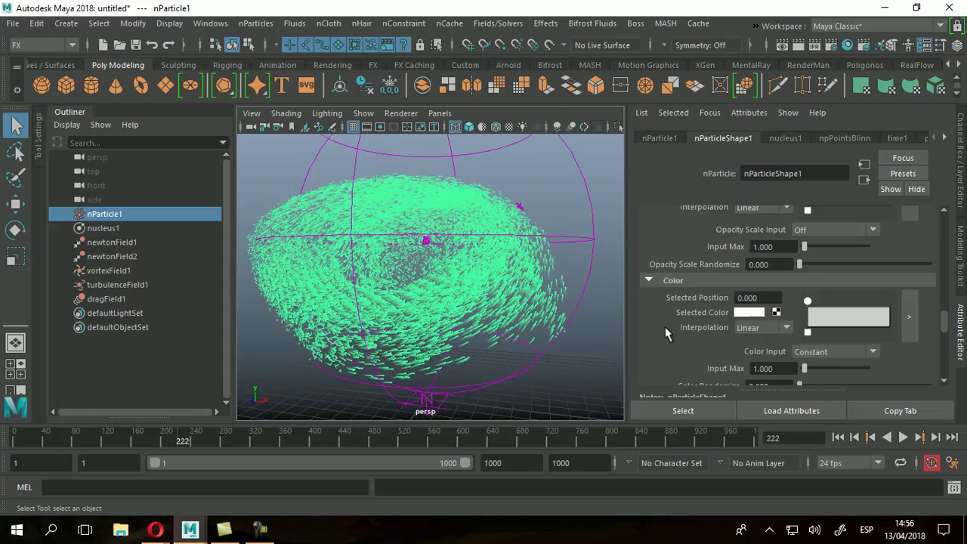
{"action": "left_click", "coordinate": [752, 313]}
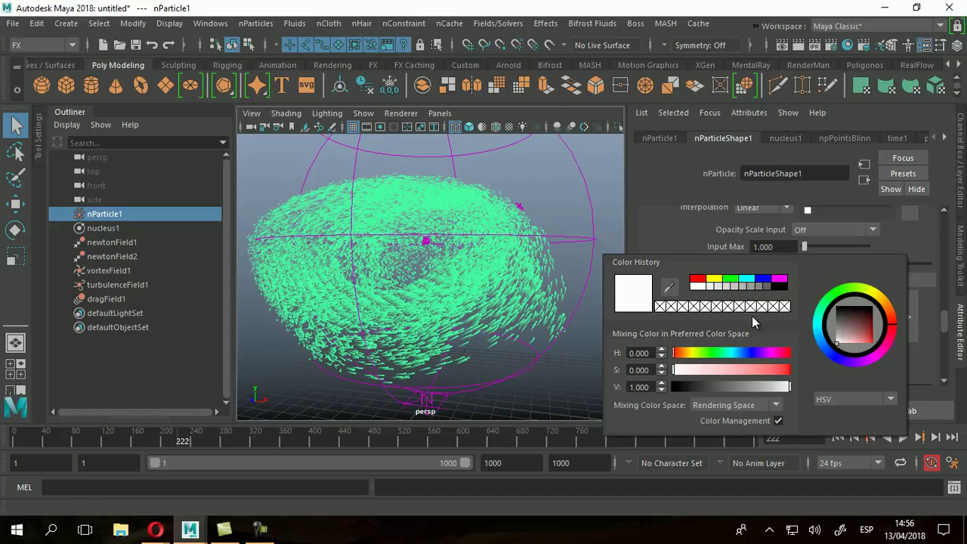
{"action": "left_click", "coordinate": [752, 353]}
{"action": "left_click_drag", "start_coordinate": [752, 350], "coordinate": [779, 372]}
{"action": "left_click_drag", "start_coordinate": [866, 335], "coordinate": [875, 343]}
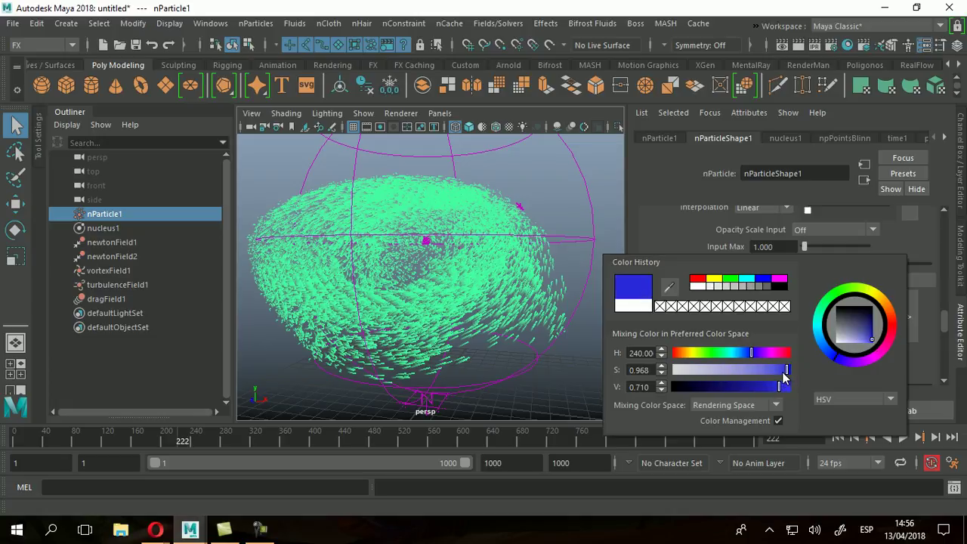
{"action": "left_click_drag", "start_coordinate": [751, 354], "coordinate": [747, 354]}
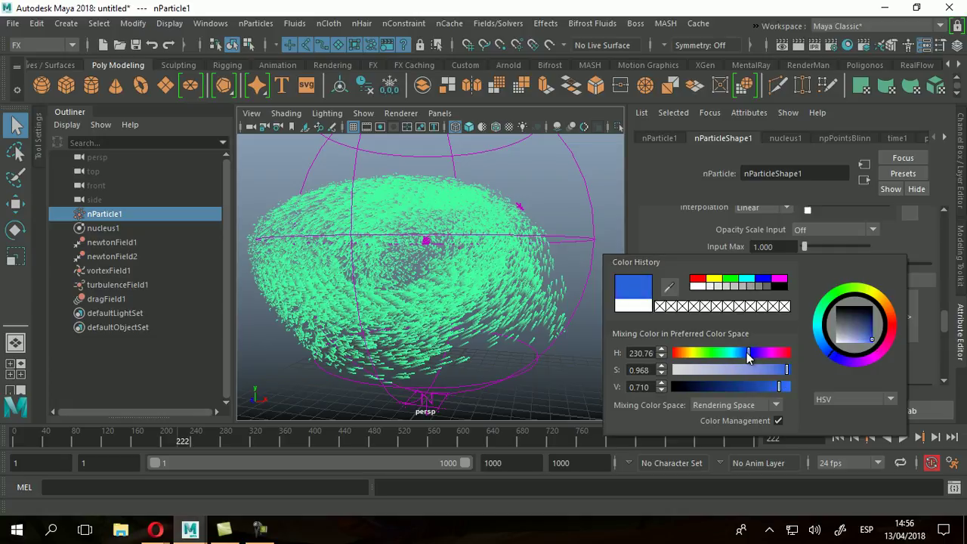
{"action": "left_click_drag", "start_coordinate": [464, 337], "coordinate": [448, 311], "text": "alt"}
{"action": "left_click_drag", "start_coordinate": [453, 276], "coordinate": [485, 346], "text": "alt"}
{"action": "left_click", "coordinate": [572, 195]}
{"action": "left_click", "coordinate": [505, 231]}
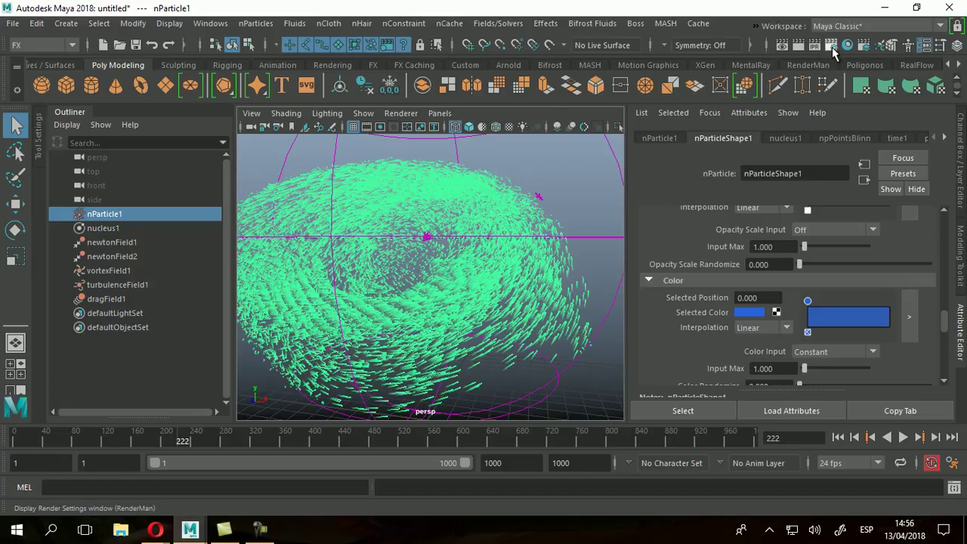
Step: Choose Maya Hardware 2.0 as the renderer in the Render Settings and close the window
{"action": "left_click", "coordinate": [831, 46]}
{"action": "left_click_drag", "start_coordinate": [473, 56], "coordinate": [315, 19]}
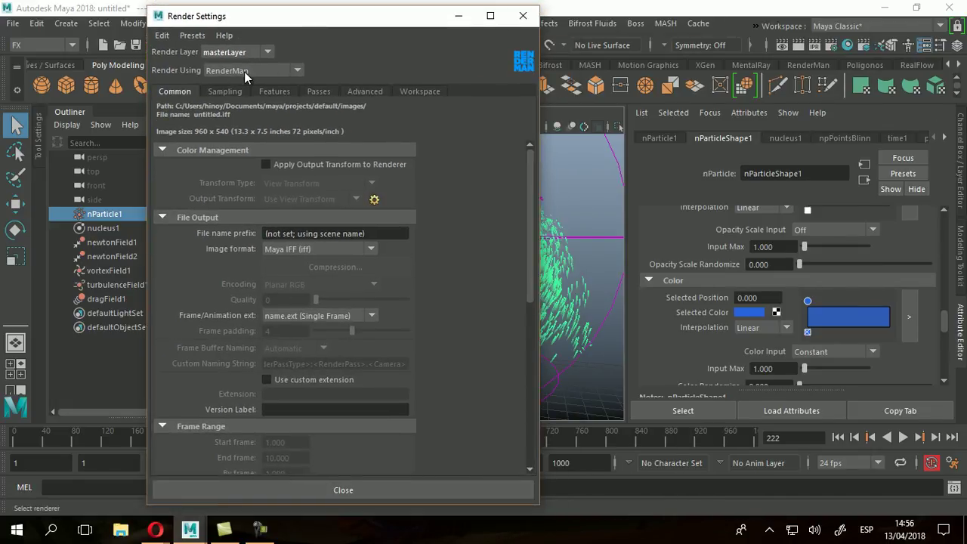
{"action": "left_click", "coordinate": [238, 73]}
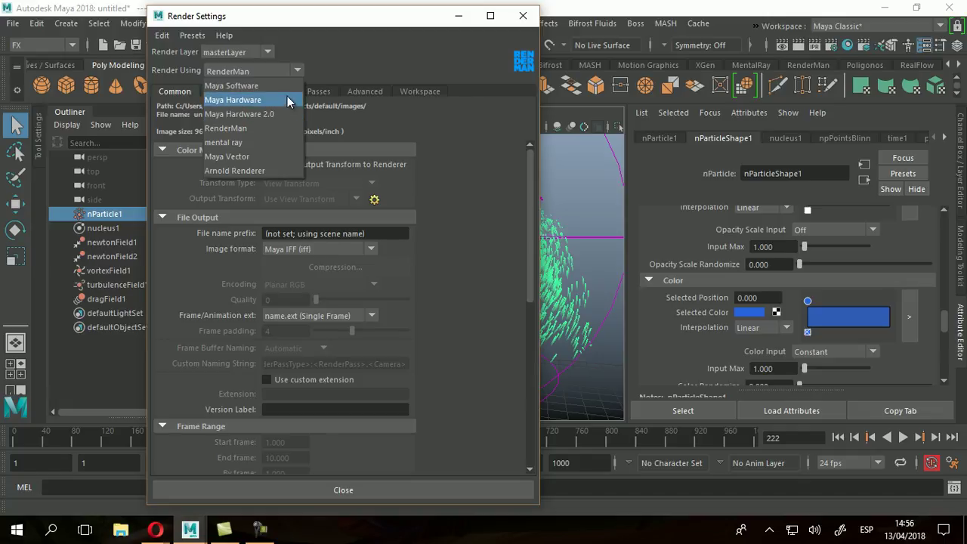
{"action": "left_click", "coordinate": [525, 23]}
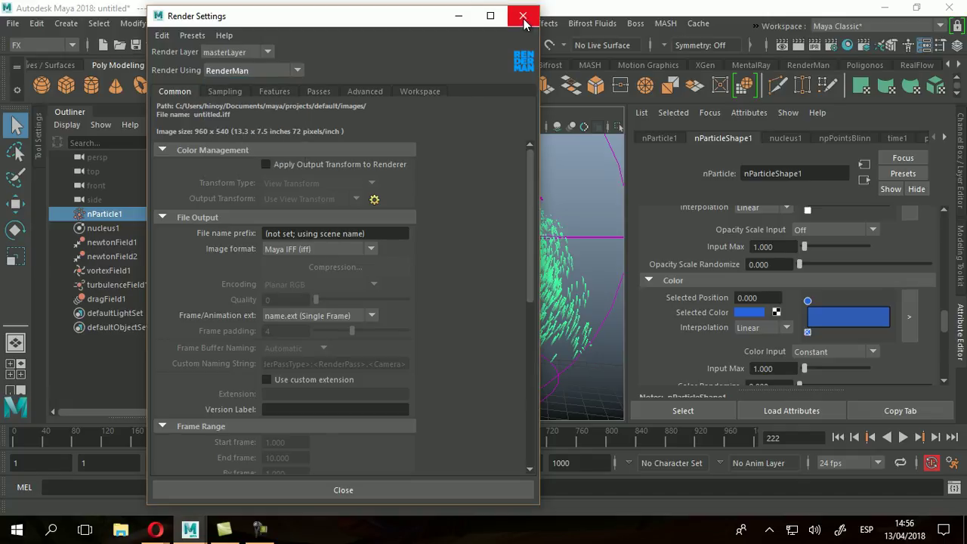
{"action": "left_click", "coordinate": [297, 70]}
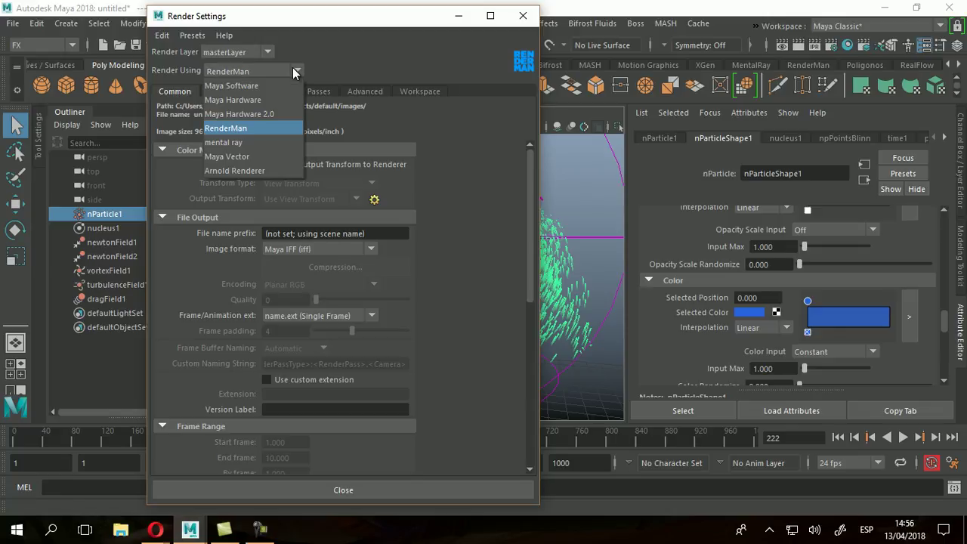
{"action": "left_click", "coordinate": [242, 111]}
{"action": "left_click", "coordinate": [523, 15]}
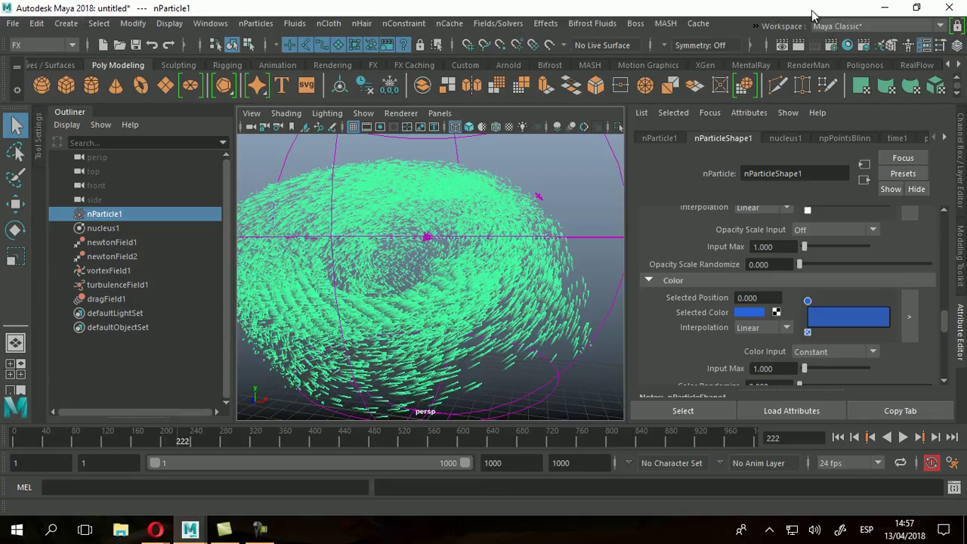
Step: Reopen the Render Settings and set the renderer to Maya Hardware
{"action": "left_click", "coordinate": [834, 46]}
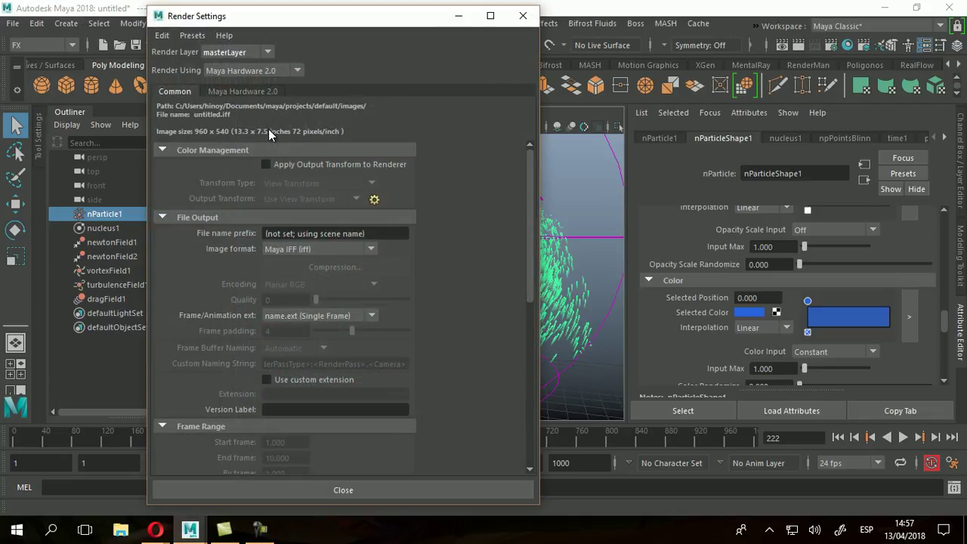
{"action": "left_click", "coordinate": [260, 72]}
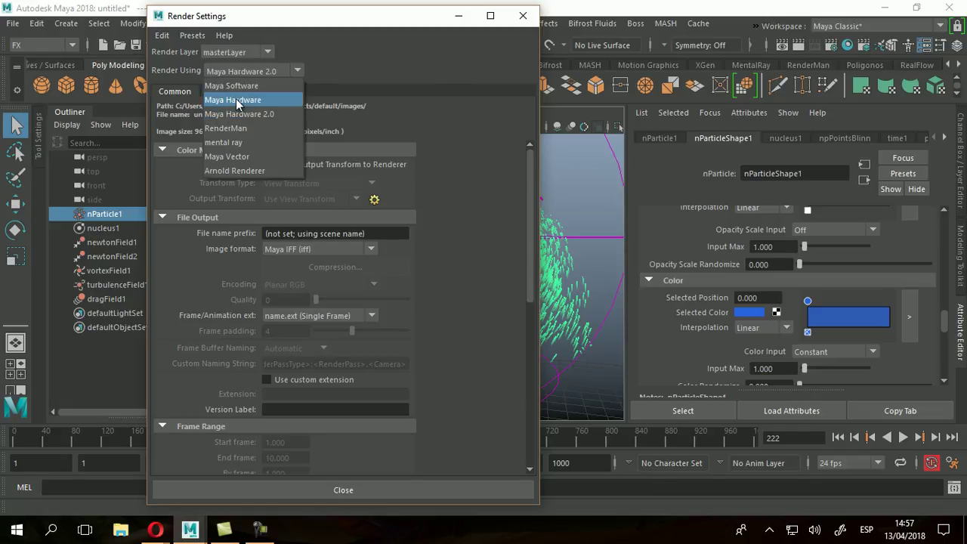
{"action": "left_click", "coordinate": [253, 99]}
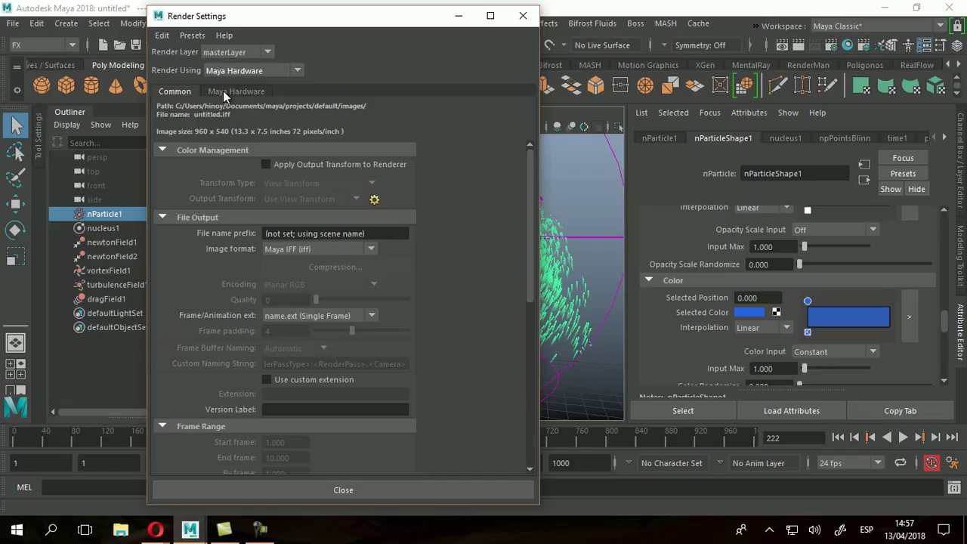
Step: Set the number of samples to 36 in the Maya Hardware quality settings
{"action": "left_click", "coordinate": [223, 91]}
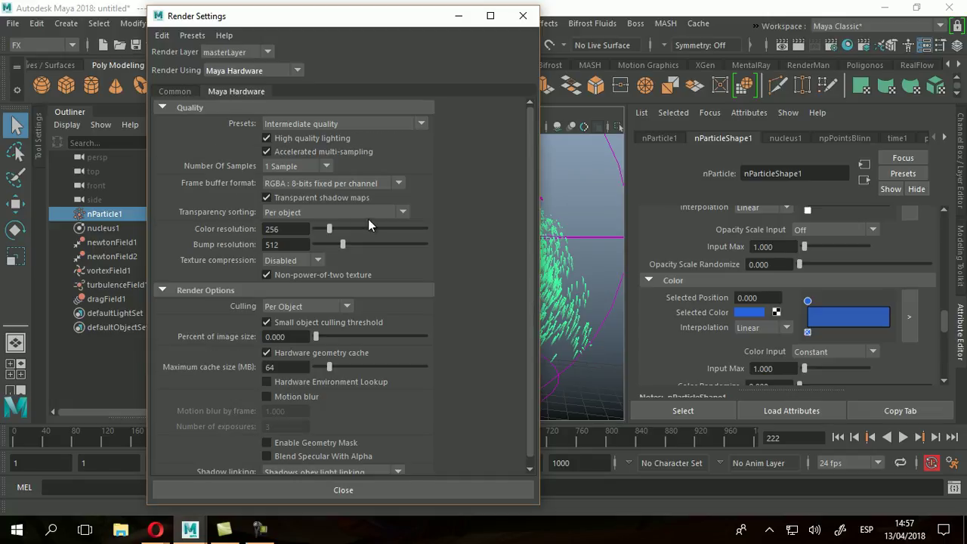
{"action": "scroll", "coordinate": [379, 206], "scroll_direction": "down", "scroll_amount": 1}
{"action": "scroll", "coordinate": [383, 204], "scroll_direction": "up", "scroll_amount": 1}
{"action": "left_click", "coordinate": [331, 164]}
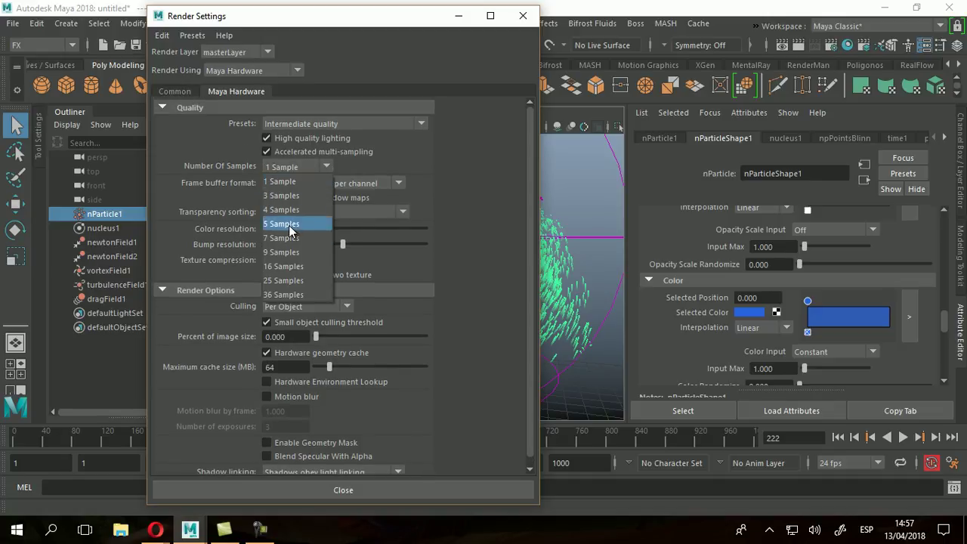
{"action": "left_click", "coordinate": [284, 295]}
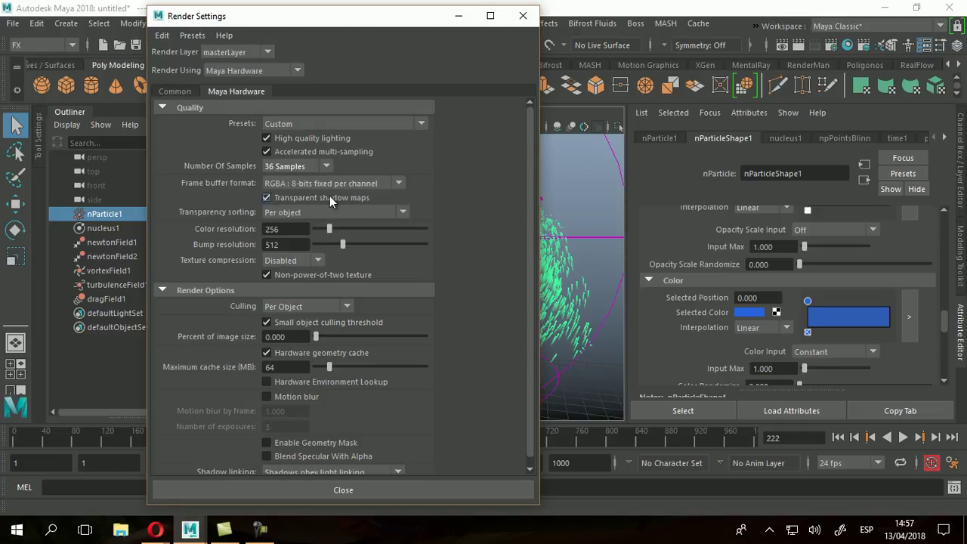
Step: Enable motion blur in the Maya Hardware render options and close the Render Settings
{"action": "scroll", "coordinate": [330, 198], "scroll_direction": "down", "scroll_amount": 1}
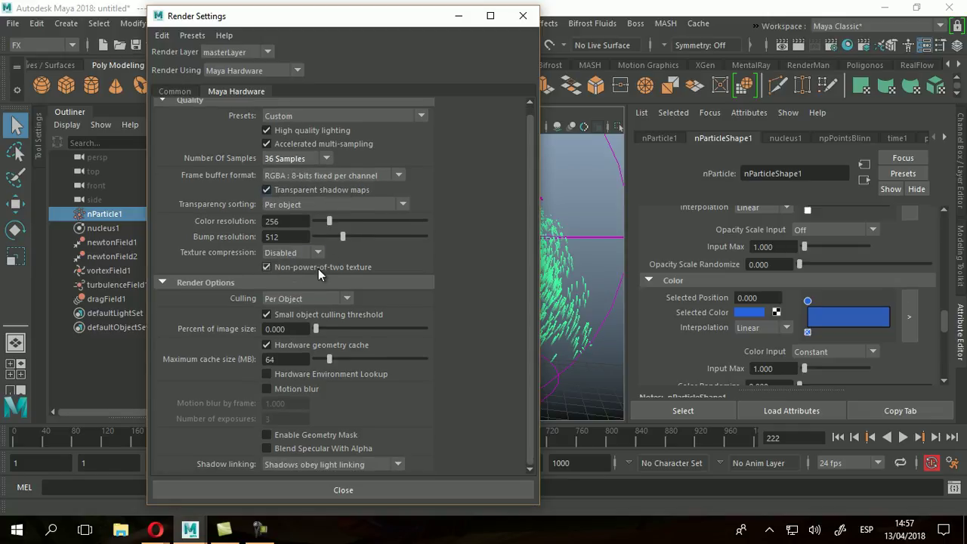
{"action": "left_click", "coordinate": [266, 390]}
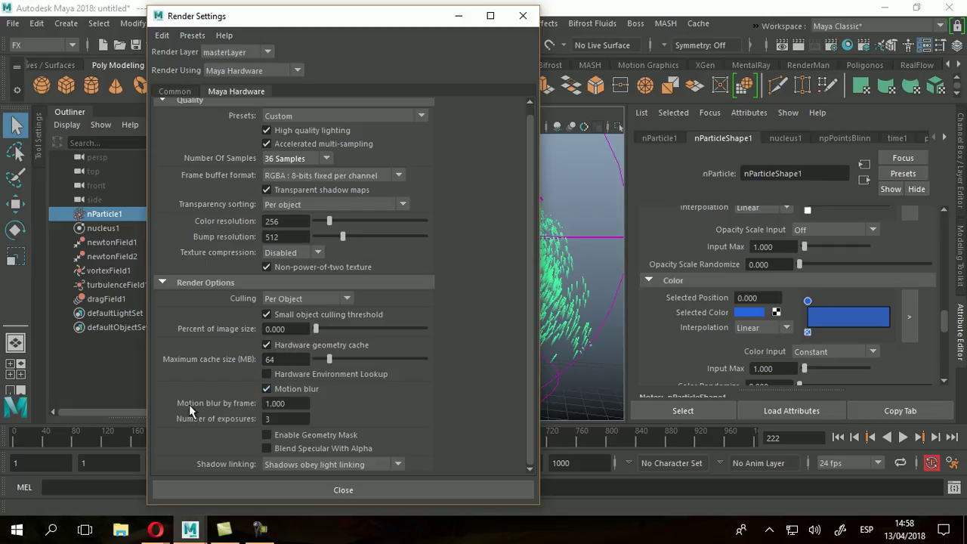
{"action": "left_click", "coordinate": [338, 490]}
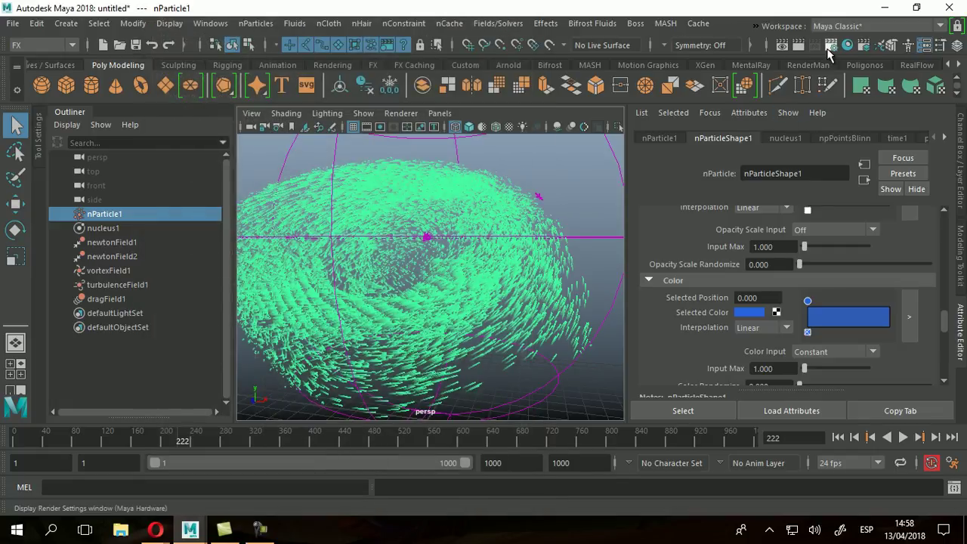
Step: Render frame 222 from the persp camera with Maya Hardware, then close the Render View
{"action": "key", "text": "alt+comma"}
{"action": "key", "text": "shift+alt+v"}
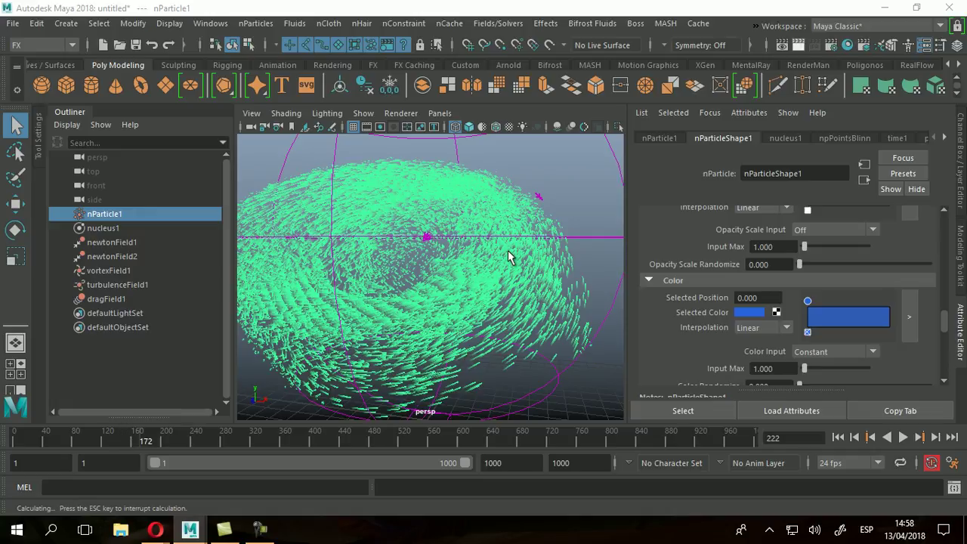
{"action": "left_click", "coordinate": [483, 170]}
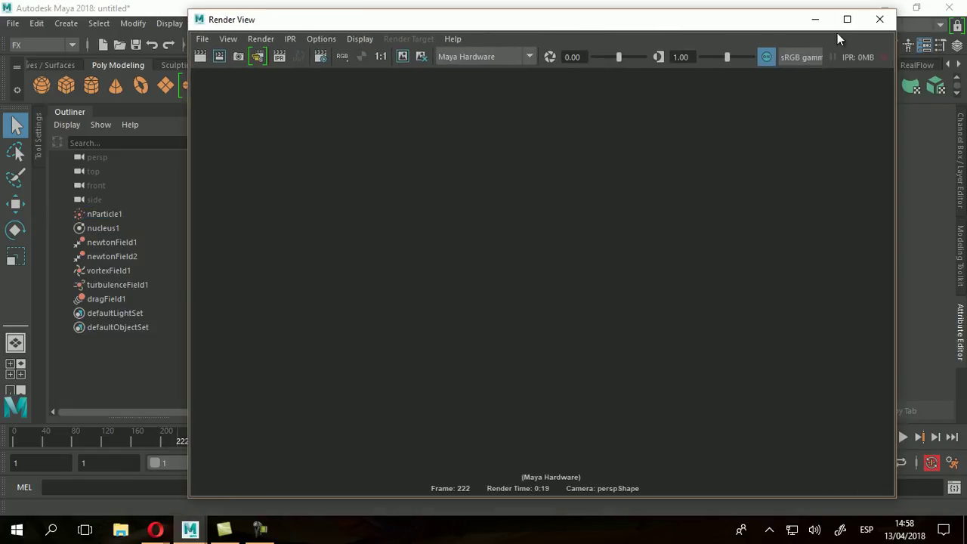
{"action": "left_click", "coordinate": [884, 18]}
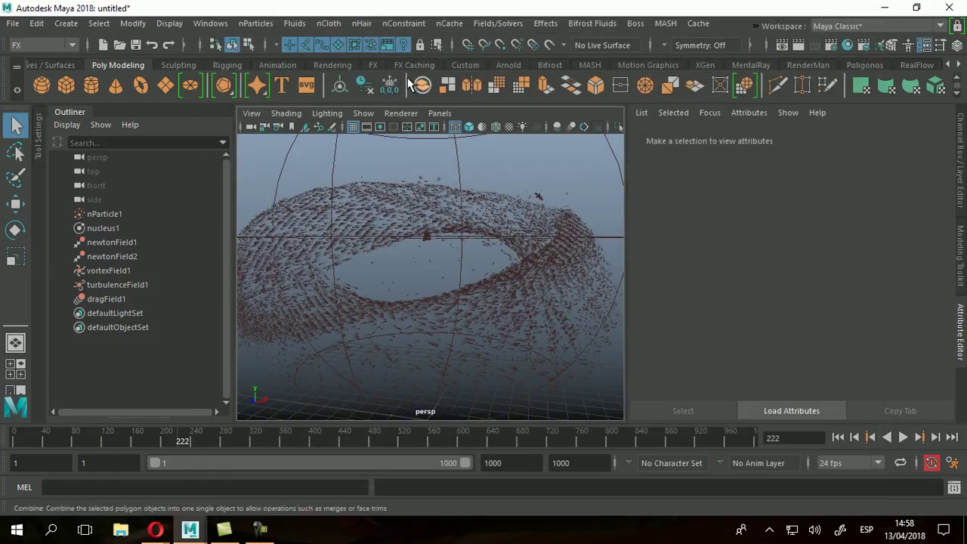
Step: Select the particle swirl, review the common and Maya Hardware options in the Render Settings, and close the window
{"action": "left_click", "coordinate": [359, 213]}
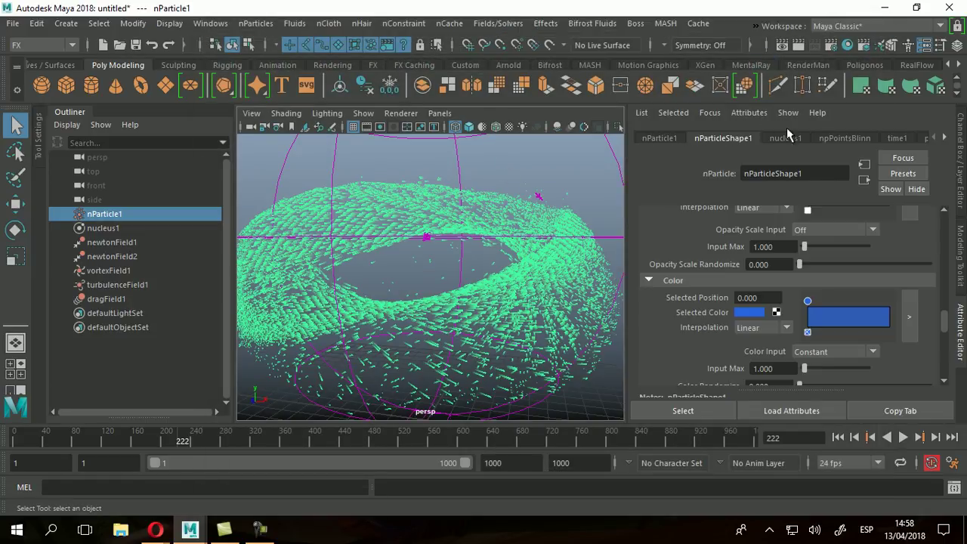
{"action": "left_click", "coordinate": [832, 44]}
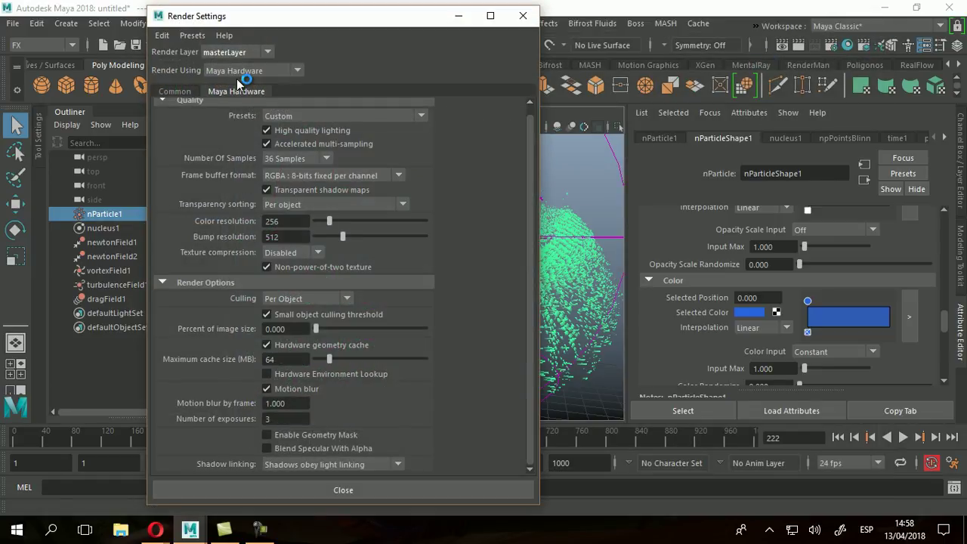
{"action": "left_click", "coordinate": [176, 94]}
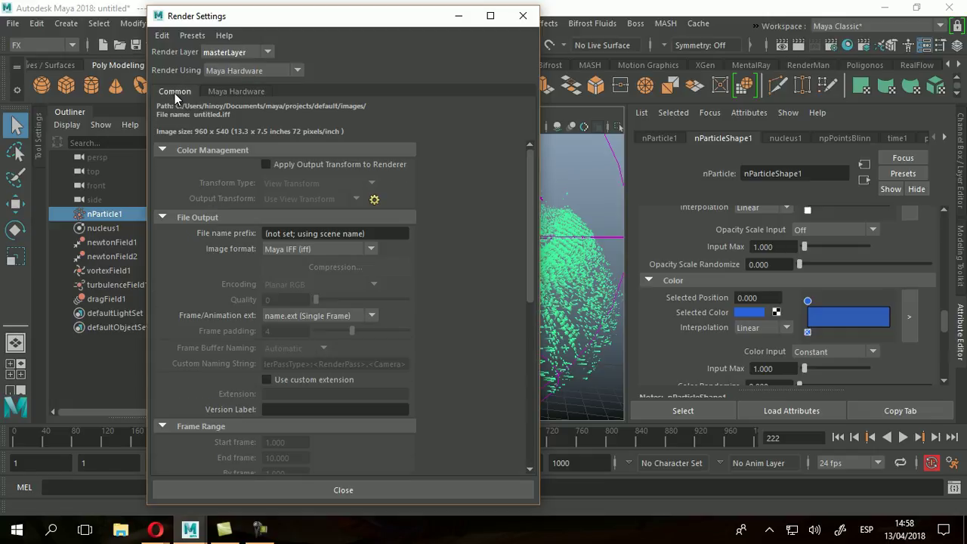
{"action": "scroll", "coordinate": [352, 226], "scroll_direction": "down", "scroll_amount": 3}
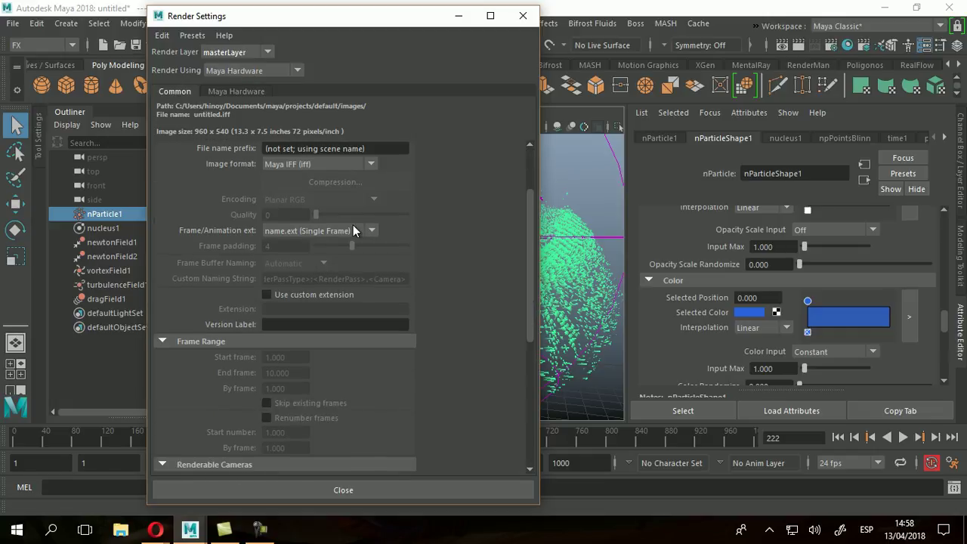
{"action": "scroll", "coordinate": [353, 224], "scroll_direction": "down", "scroll_amount": 1}
{"action": "scroll", "coordinate": [353, 225], "scroll_direction": "up", "scroll_amount": 4}
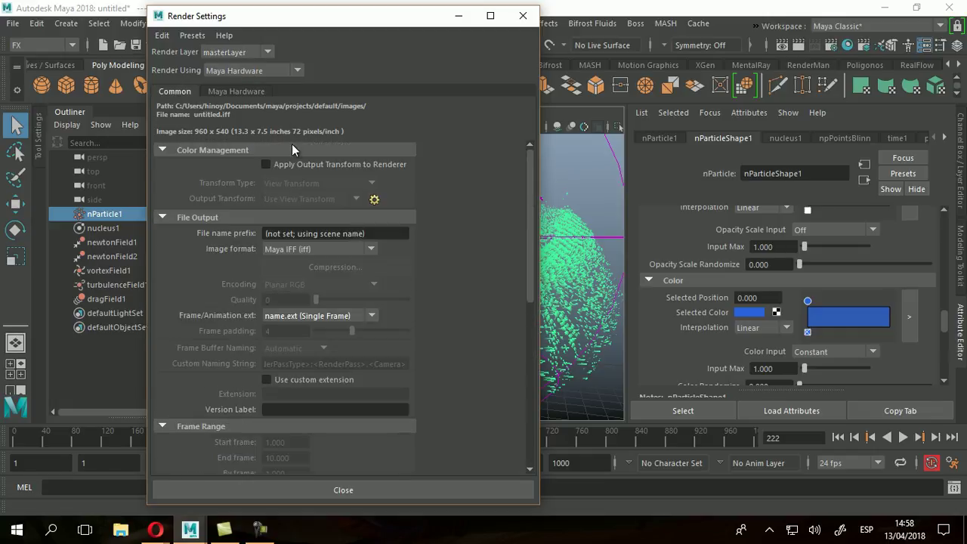
{"action": "left_click", "coordinate": [224, 90]}
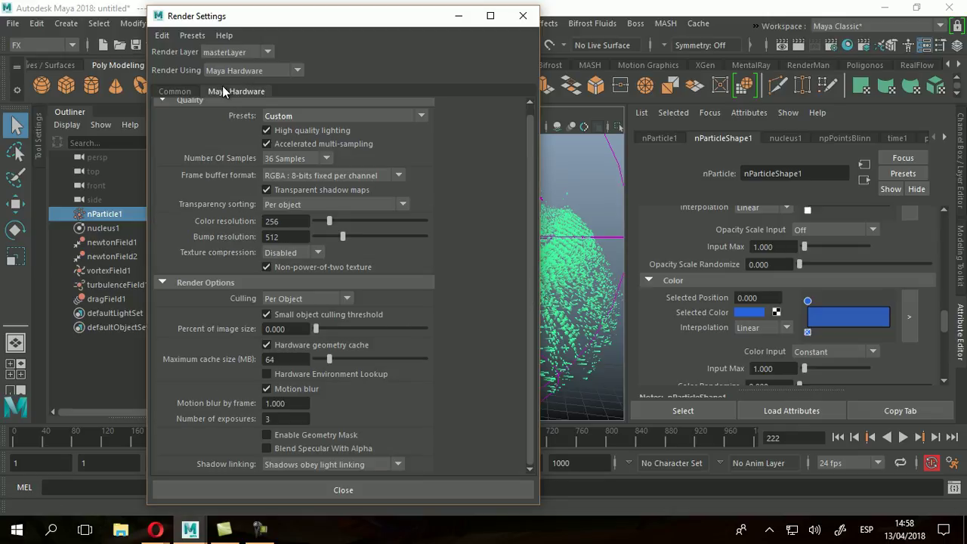
{"action": "left_click", "coordinate": [522, 15]}
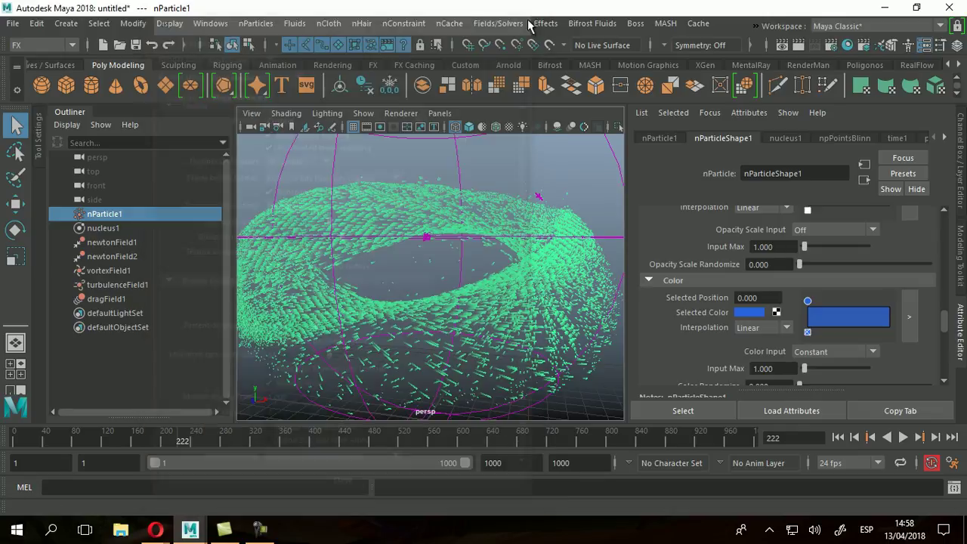
Step: Repeat the Maya Hardware render of frame 222 with nParticle1 selected and dismiss the Render View
{"action": "left_click", "coordinate": [798, 45]}
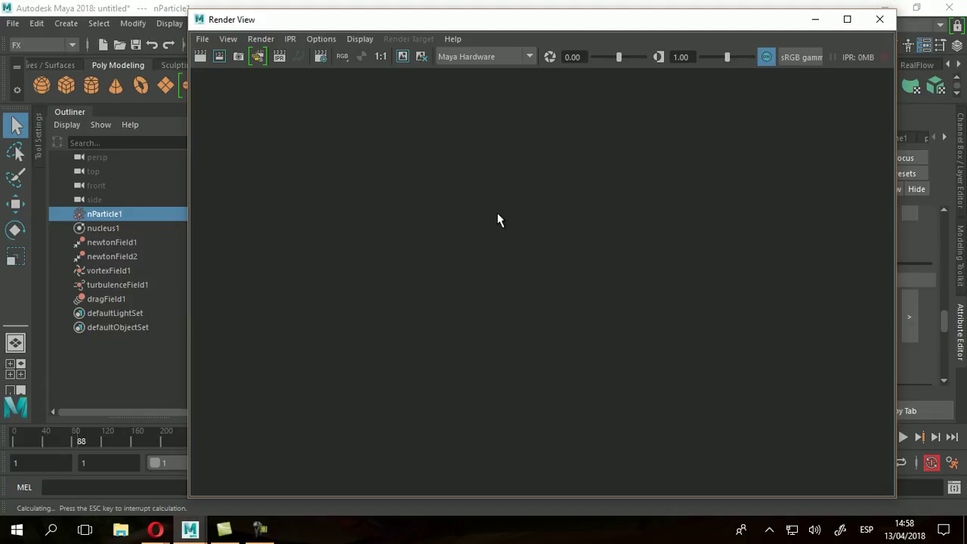
{"action": "left_click_drag", "start_coordinate": [92, 442], "coordinate": [117, 448]}
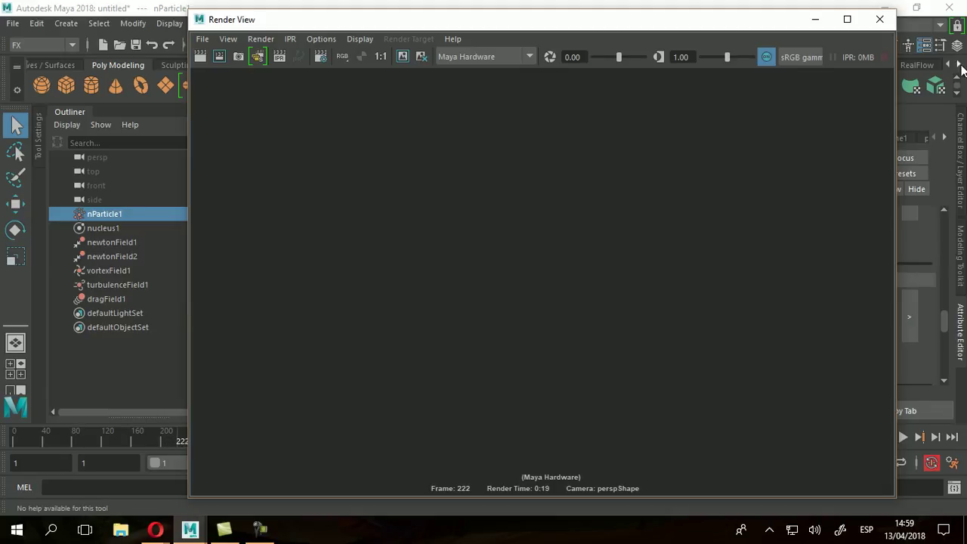
{"action": "left_click", "coordinate": [880, 21]}
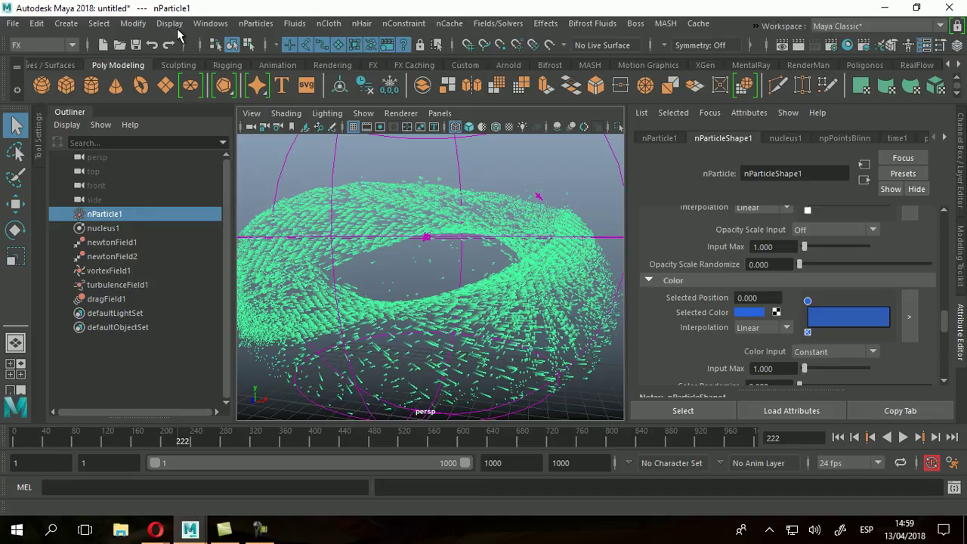
Step: Open the Hardware Render Buffer and move its window aside to uncover the particle attributes
{"action": "left_click", "coordinate": [210, 24]}
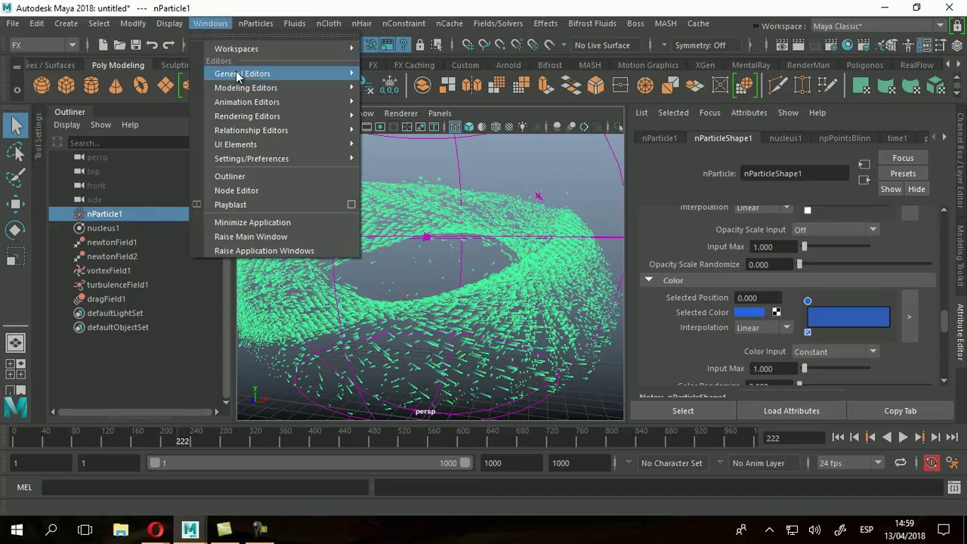
{"action": "mouse_move", "coordinate": [229, 123]}
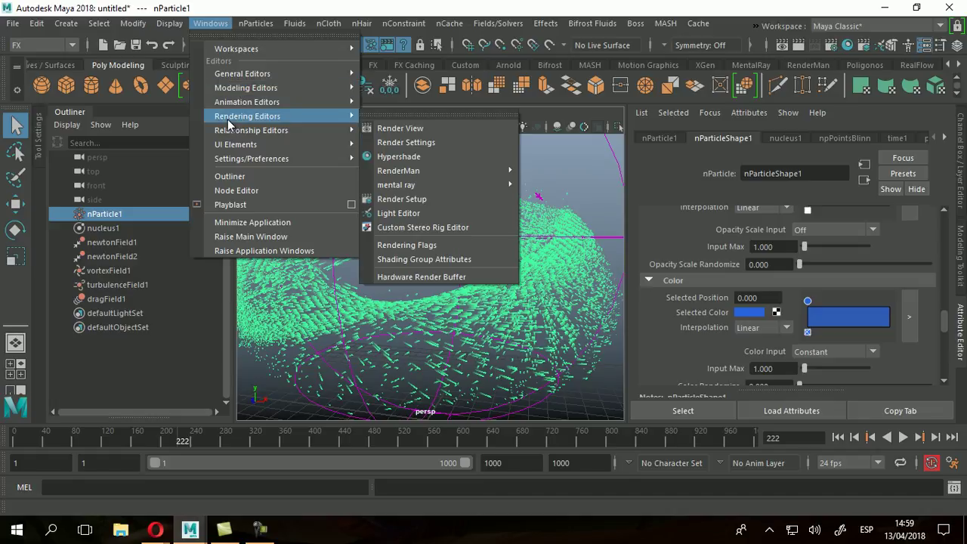
{"action": "left_click", "coordinate": [412, 281]}
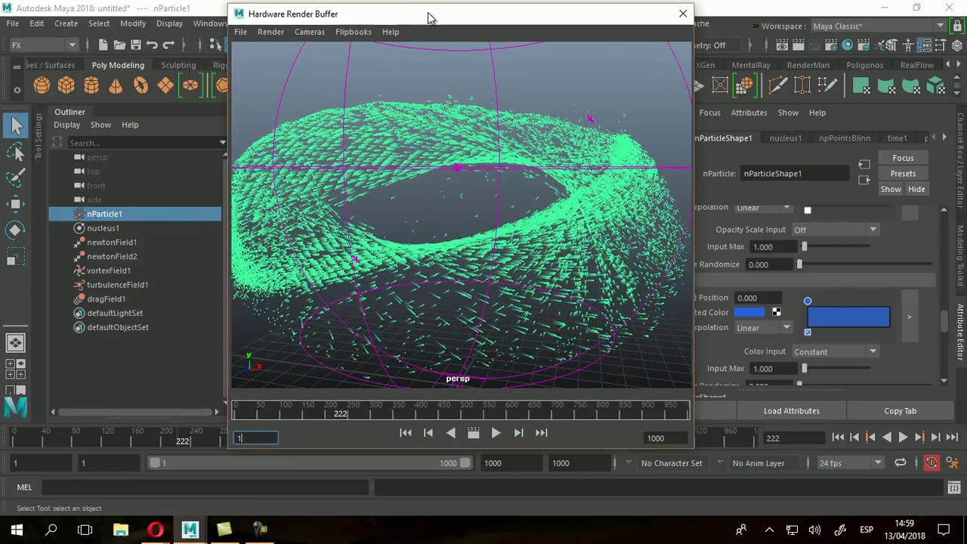
{"action": "left_click_drag", "start_coordinate": [427, 17], "coordinate": [250, 16]}
Step: Frame the whole particle swirl in the Hardware Render Buffer and run a test render of frame 222
{"action": "left_click_drag", "start_coordinate": [404, 239], "coordinate": [436, 272], "text": "alt"}
{"action": "right_click_drag", "start_coordinate": [436, 272], "coordinate": [330, 283], "text": "alt"}
{"action": "left_click_drag", "start_coordinate": [331, 283], "coordinate": [331, 257], "text": "alt"}
{"action": "right_click_drag", "start_coordinate": [331, 257], "coordinate": [398, 251], "text": "alt"}
{"action": "left_click_drag", "start_coordinate": [399, 250], "coordinate": [384, 247], "text": "alt"}
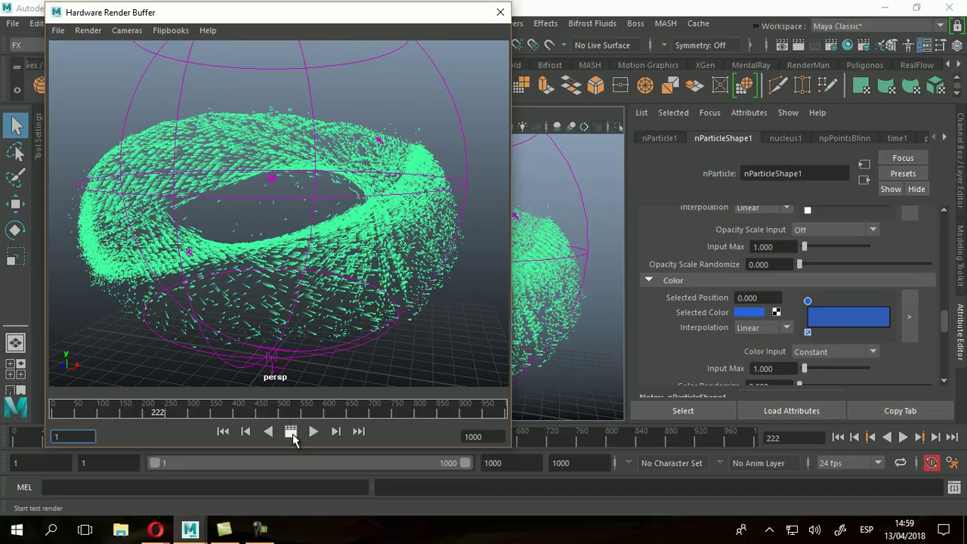
{"action": "left_click", "coordinate": [292, 437]}
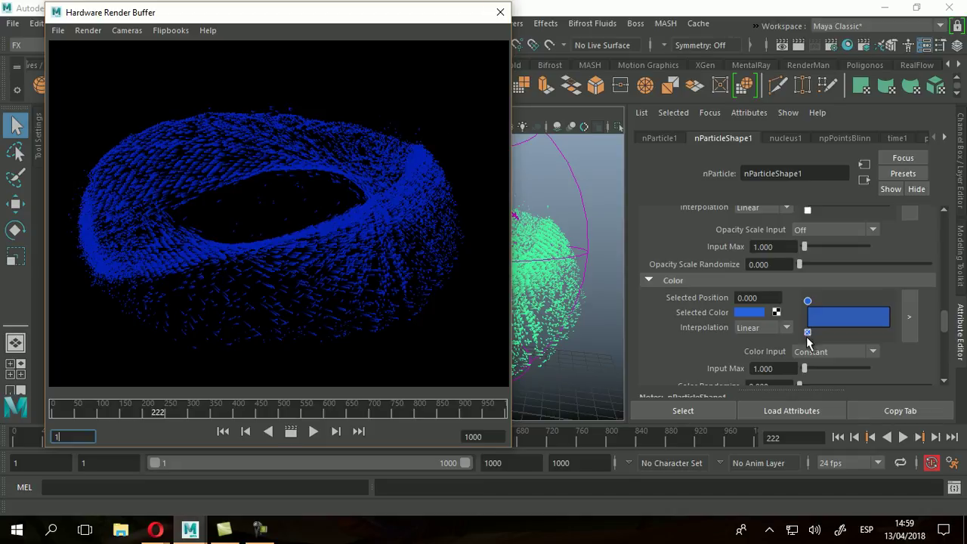
Step: Go to the particle shape's Shading attributes, close the Hardware Render Buffer and clear the selection
{"action": "left_click_drag", "start_coordinate": [944, 324], "coordinate": [944, 285]}
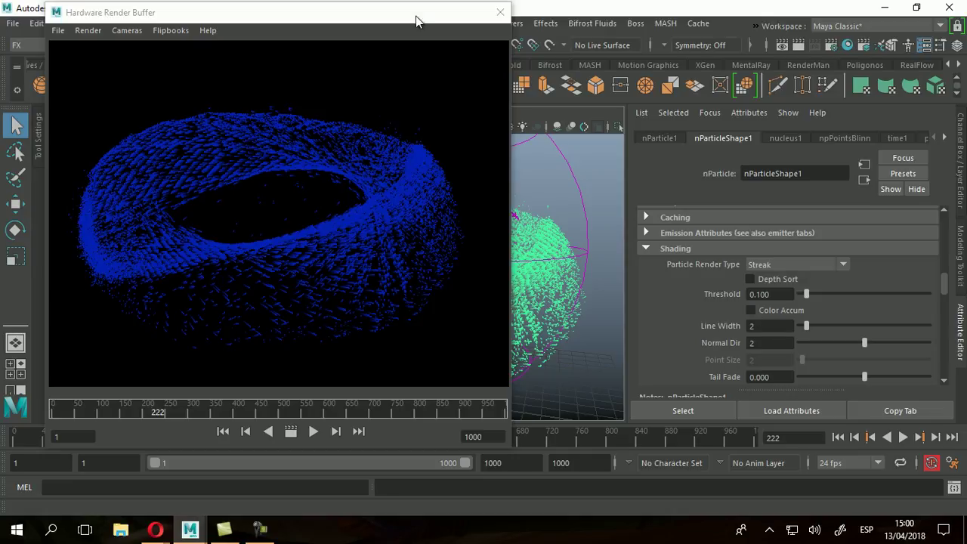
{"action": "left_click", "coordinate": [500, 12]}
{"action": "left_click", "coordinate": [593, 336]}
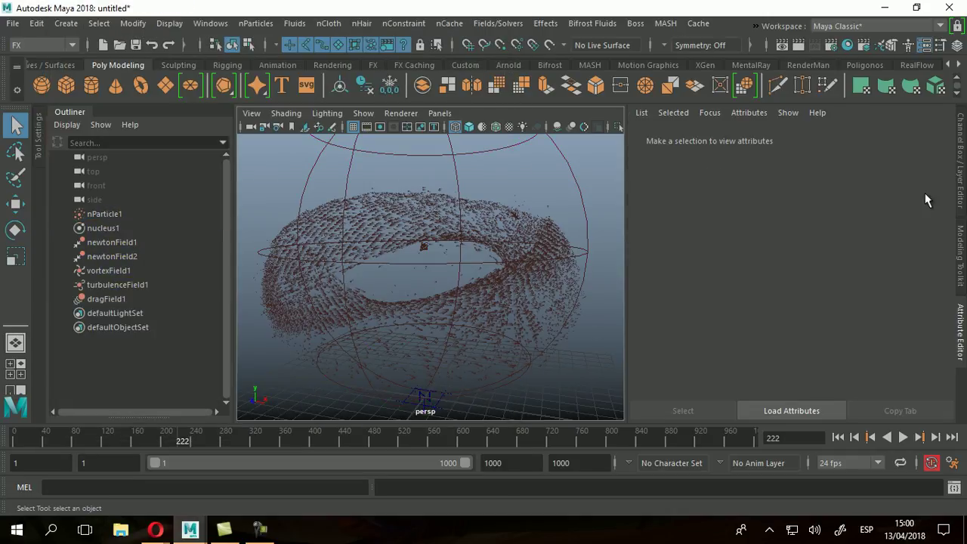
Step: Examine the streaks up close, turn on multisample anti-aliasing in the viewport and hide the Channel Box
{"action": "left_click", "coordinate": [961, 171]}
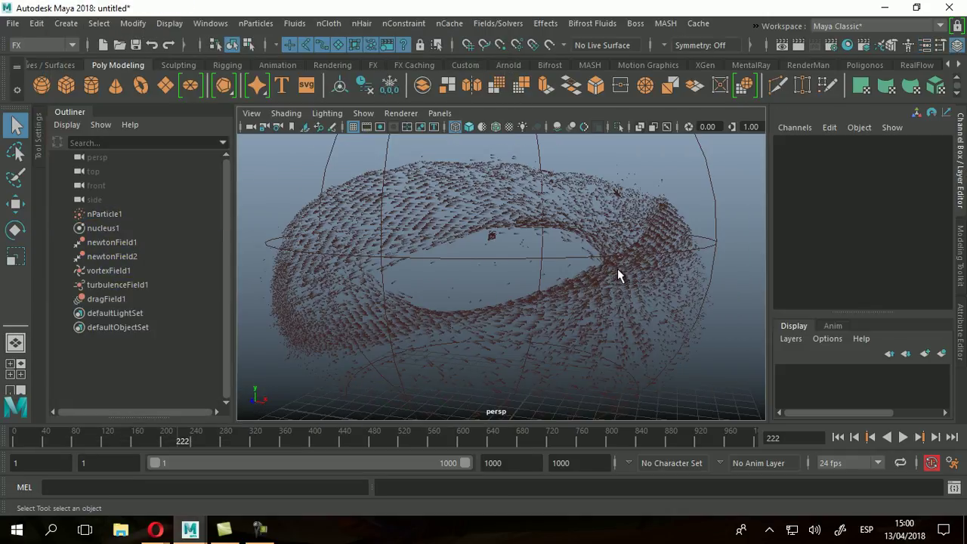
{"action": "scroll", "coordinate": [591, 365], "scroll_direction": "up", "scroll_amount": 4}
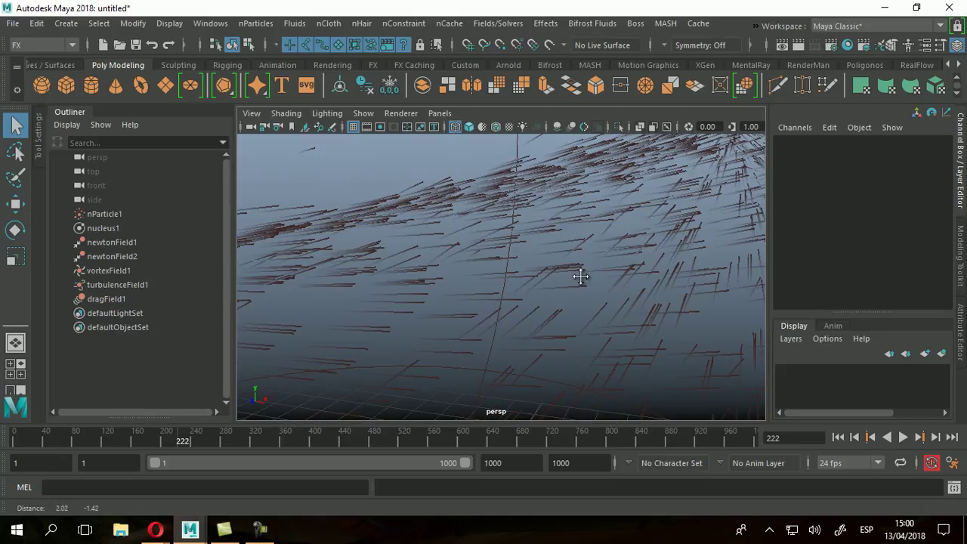
{"action": "scroll", "coordinate": [531, 238], "scroll_direction": "up", "scroll_amount": 1}
{"action": "middle_click_drag", "start_coordinate": [532, 230], "coordinate": [541, 239], "text": "alt"}
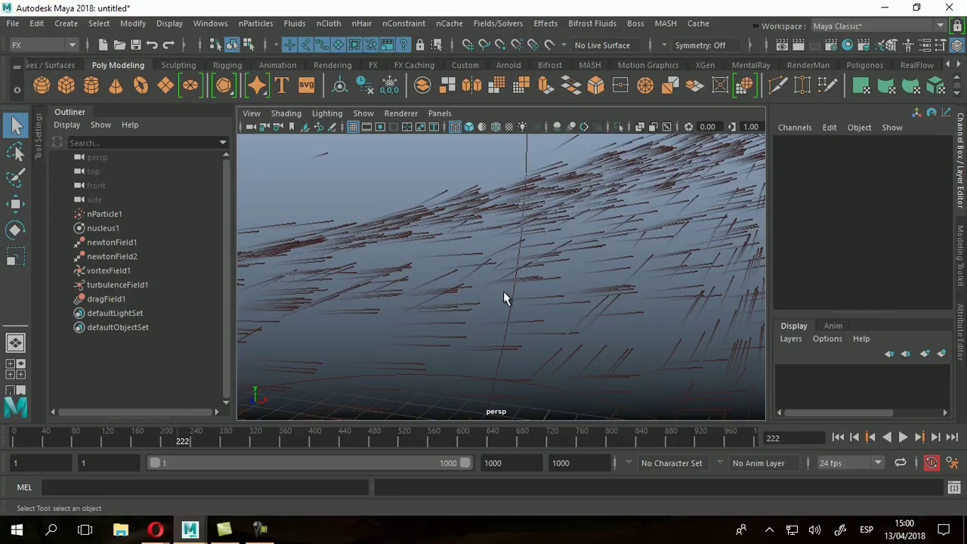
{"action": "left_click", "coordinate": [586, 126]}
{"action": "left_click", "coordinate": [961, 181]}
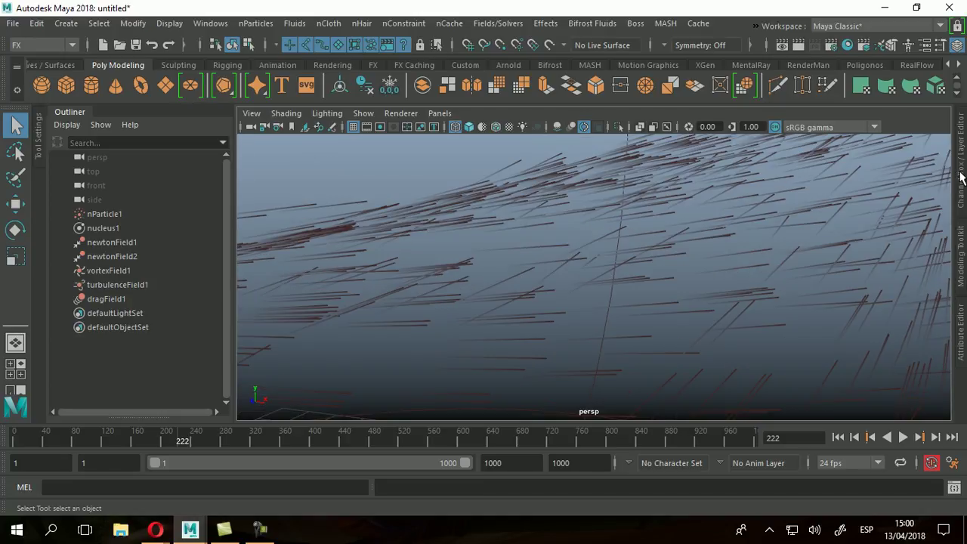
Step: Turn off the viewport's sRGB gamma view transform and frame the whole scene
{"action": "left_click", "coordinate": [776, 127]}
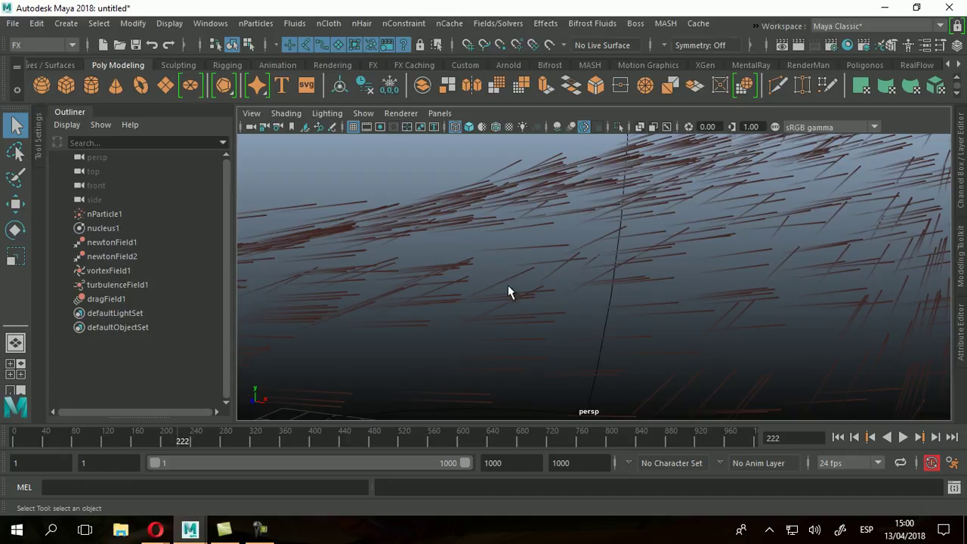
{"action": "left_click_drag", "start_coordinate": [499, 268], "coordinate": [540, 277], "text": "alt"}
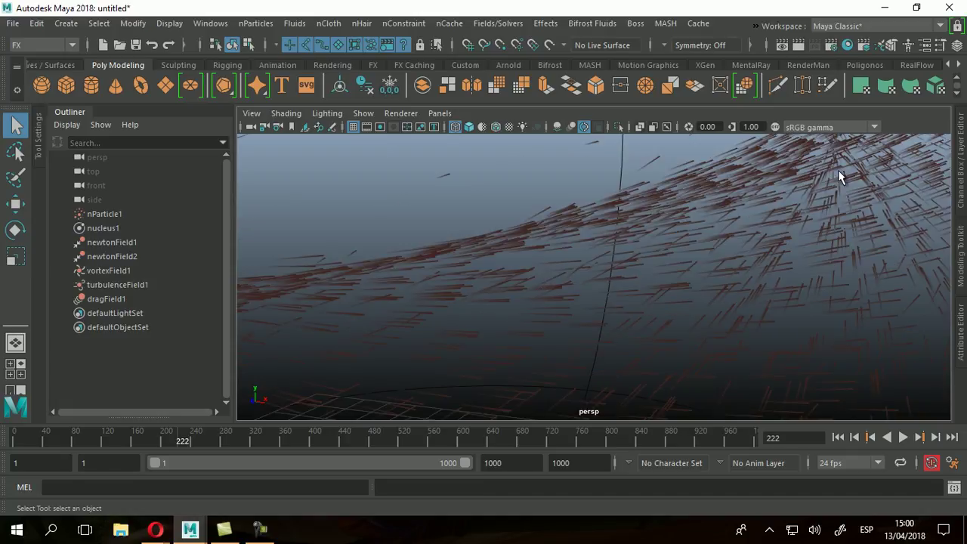
{"action": "key", "text": "a"}
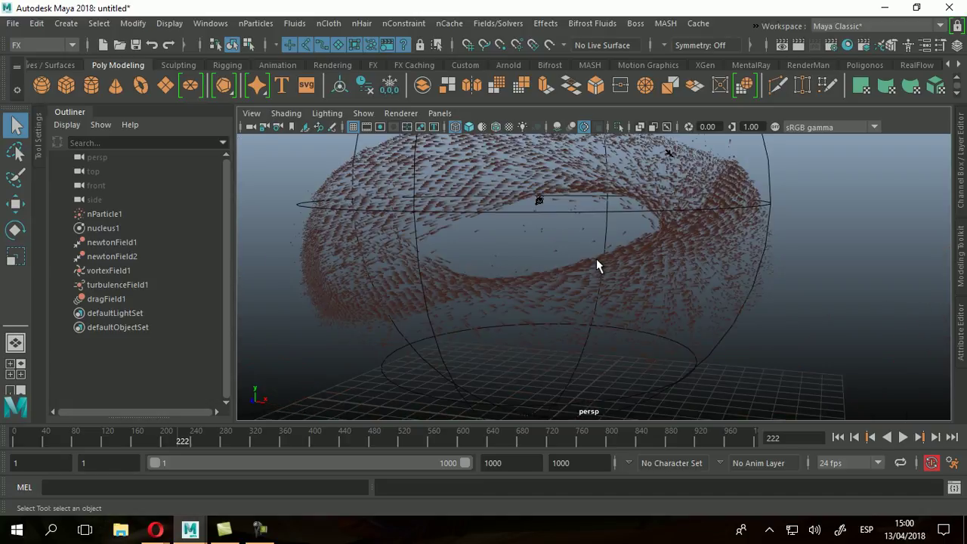
Step: Compare the swirl in the viewport with the sRGB gamma view transform on and off, leaving it off
{"action": "key", "text": "["}
{"action": "left_click", "coordinate": [779, 130]}
{"action": "left_click", "coordinate": [776, 129]}
{"action": "left_click", "coordinate": [776, 128]}
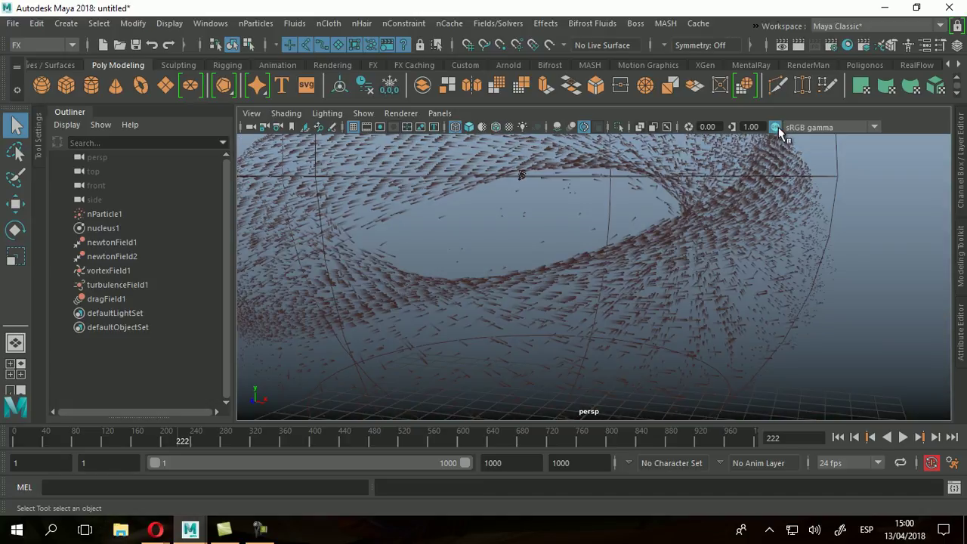
{"action": "left_click", "coordinate": [776, 129]}
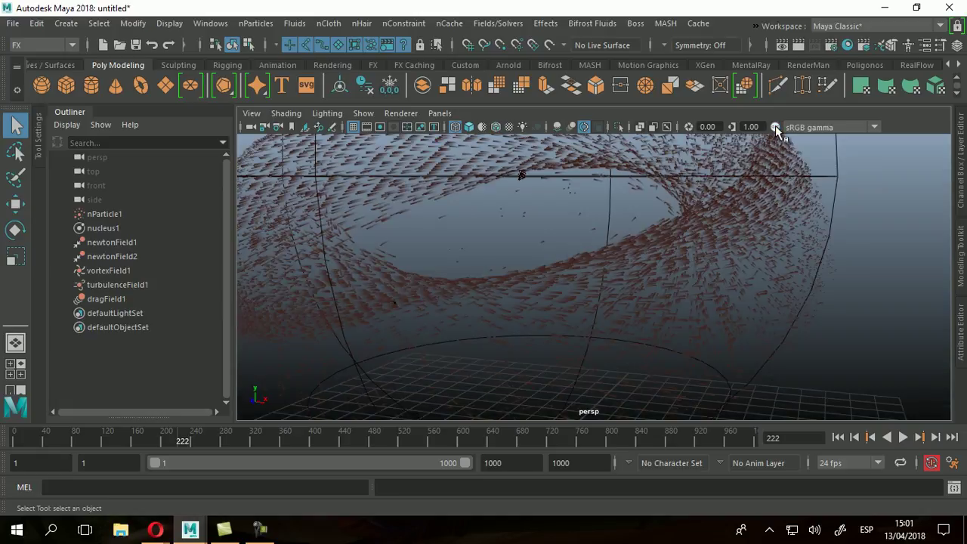
{"action": "left_click", "coordinate": [776, 128]}
{"action": "left_click", "coordinate": [776, 128]}
{"action": "left_click_drag", "start_coordinate": [635, 282], "coordinate": [669, 153], "text": "alt"}
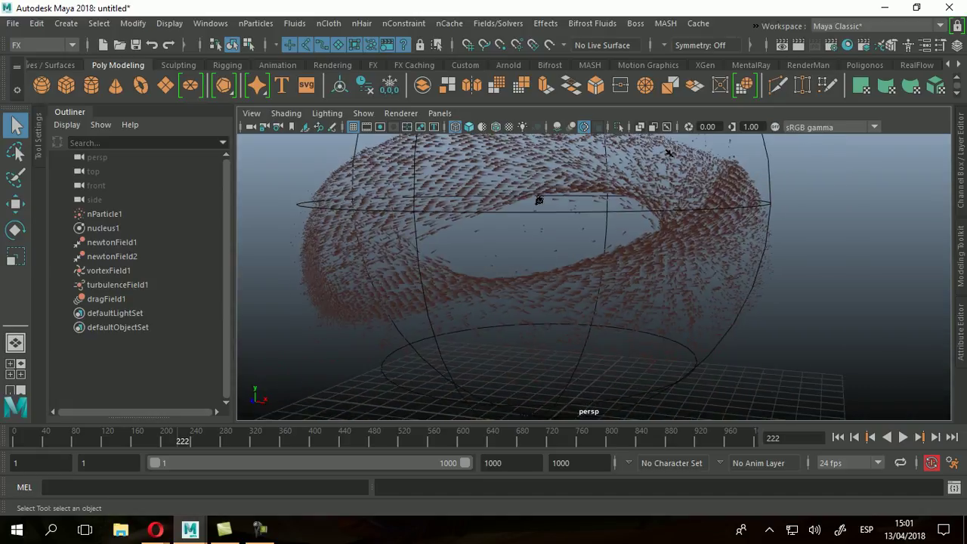
Step: Show the Attribute Editor, open the Hardware Render Buffer, select the particle swirl in it and test-render the current frame
{"action": "left_click", "coordinate": [961, 330]}
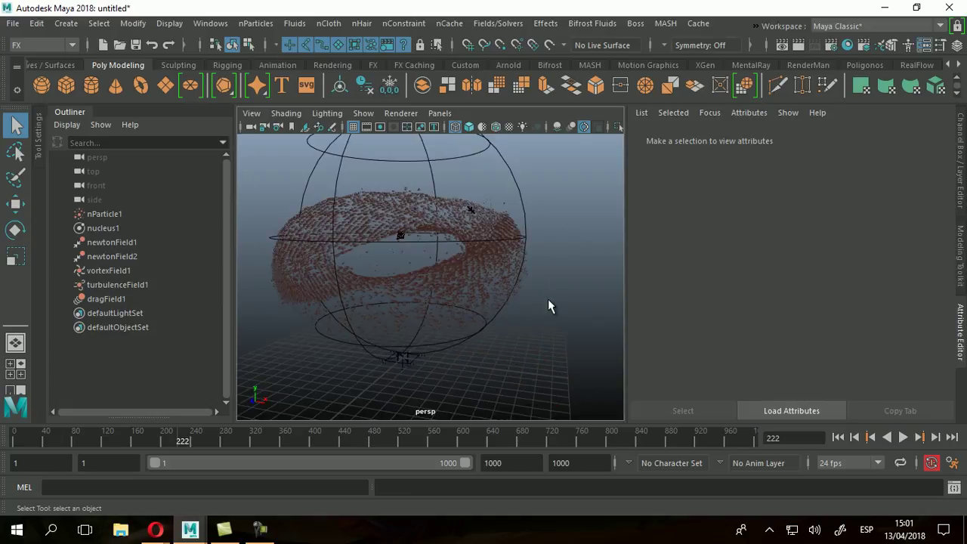
{"action": "left_click", "coordinate": [210, 23]}
{"action": "mouse_move", "coordinate": [243, 117]}
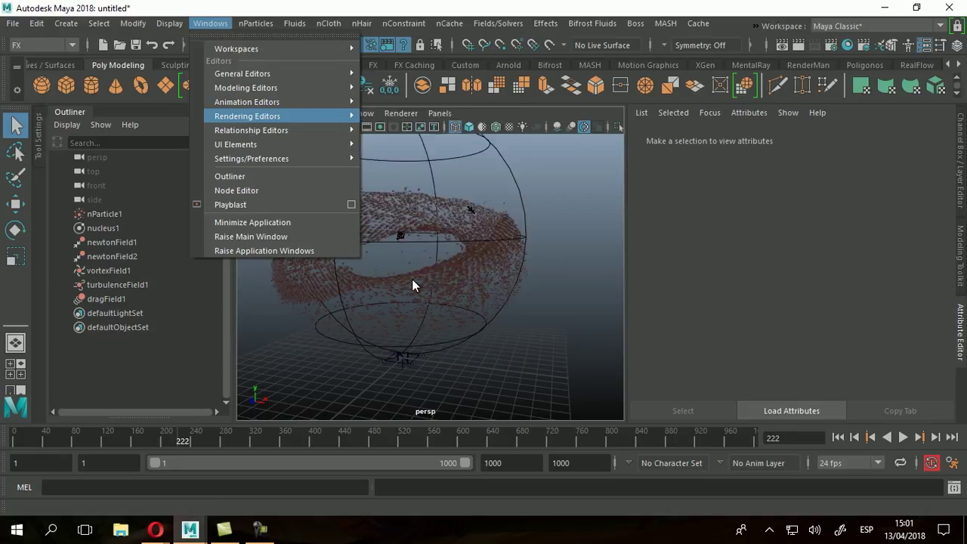
{"action": "left_click", "coordinate": [411, 278]}
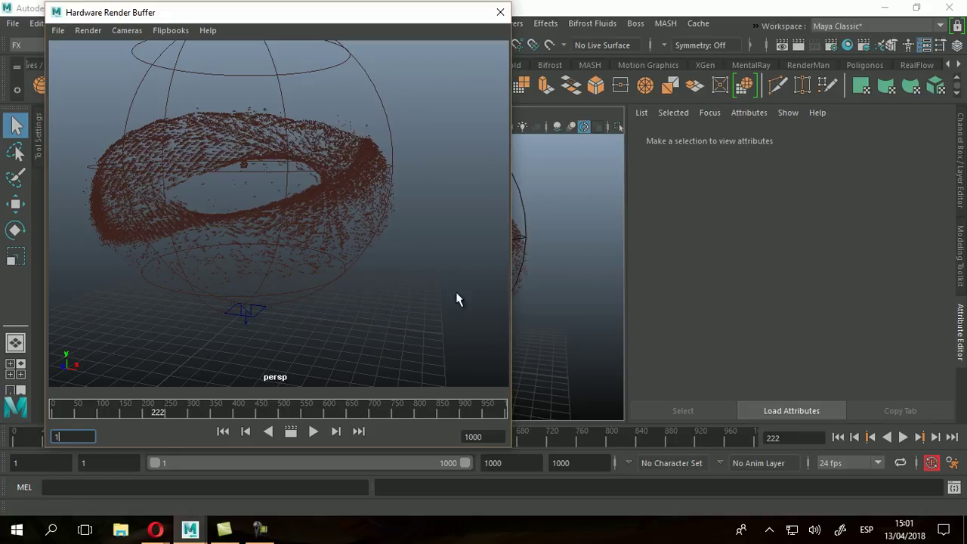
{"action": "left_click", "coordinate": [347, 206]}
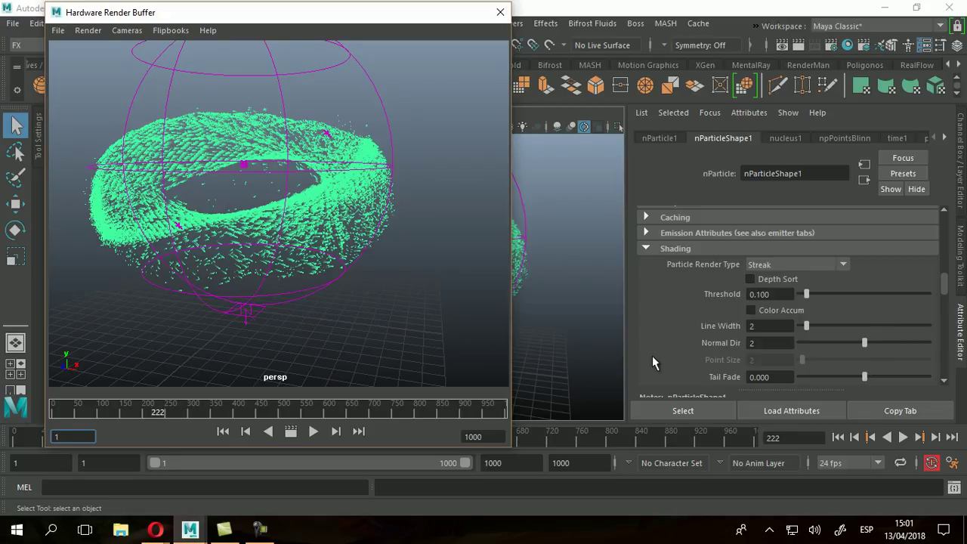
{"action": "left_click", "coordinate": [291, 434]}
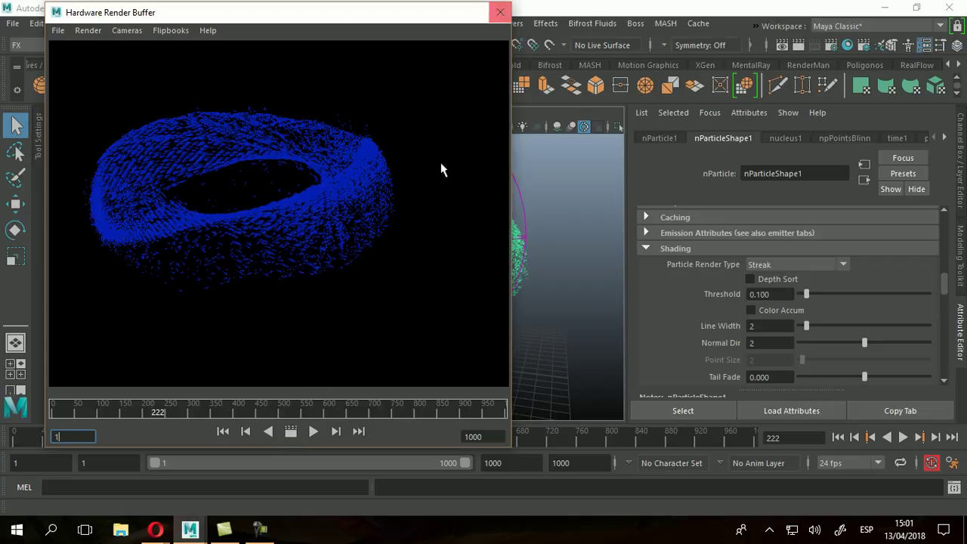
Step: Turn on Color Accum for the particle streaks and test-render the swirl, including closer views
{"action": "left_click", "coordinate": [751, 311]}
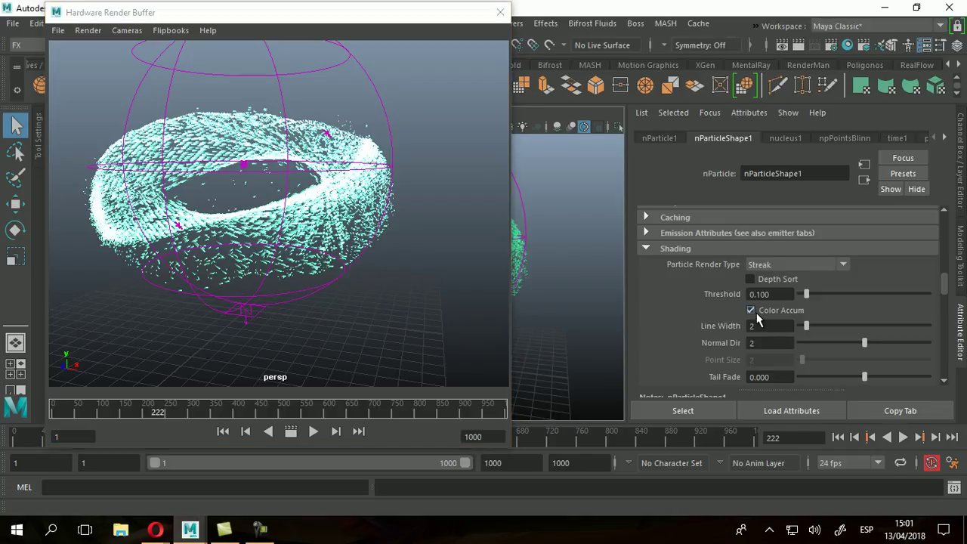
{"action": "left_click", "coordinate": [292, 432]}
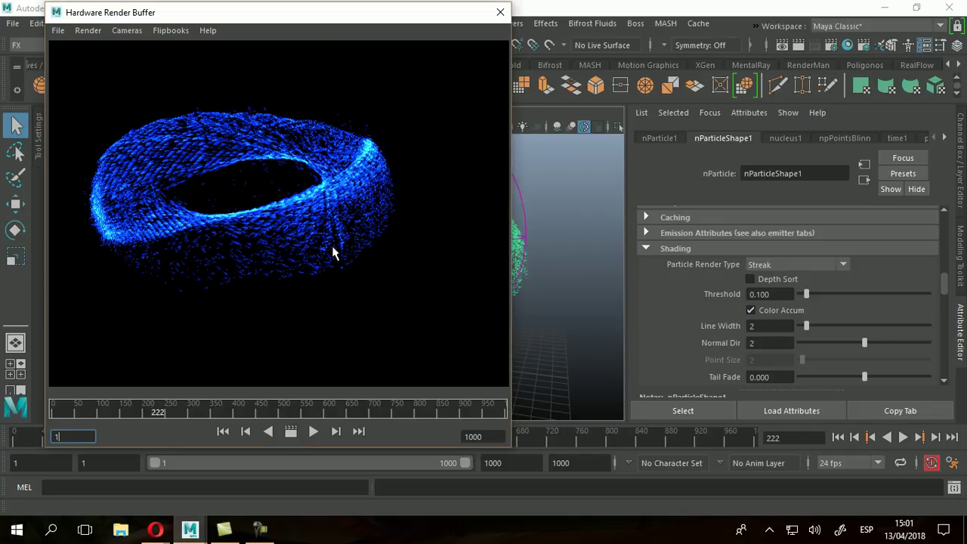
{"action": "left_click_drag", "start_coordinate": [193, 179], "coordinate": [322, 251], "text": "alt"}
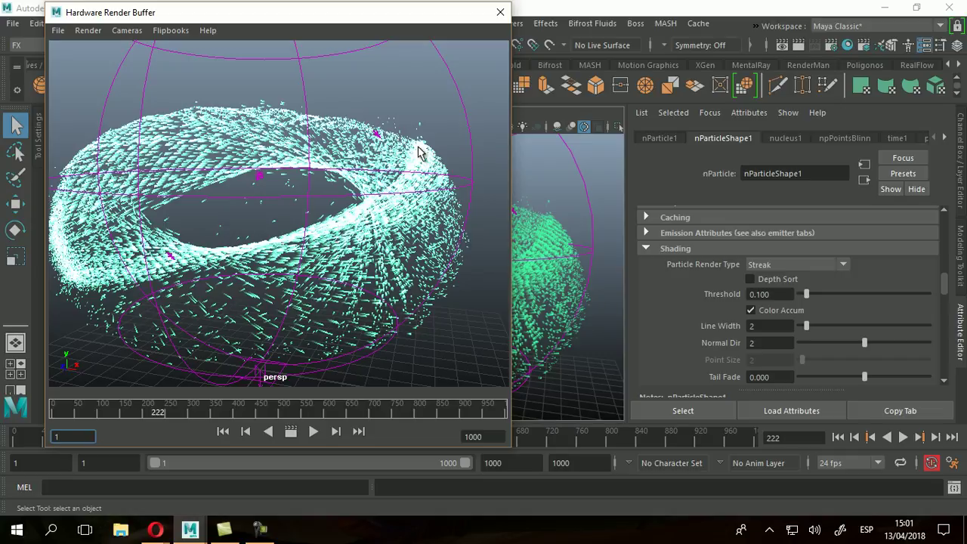
{"action": "left_click", "coordinate": [291, 431]}
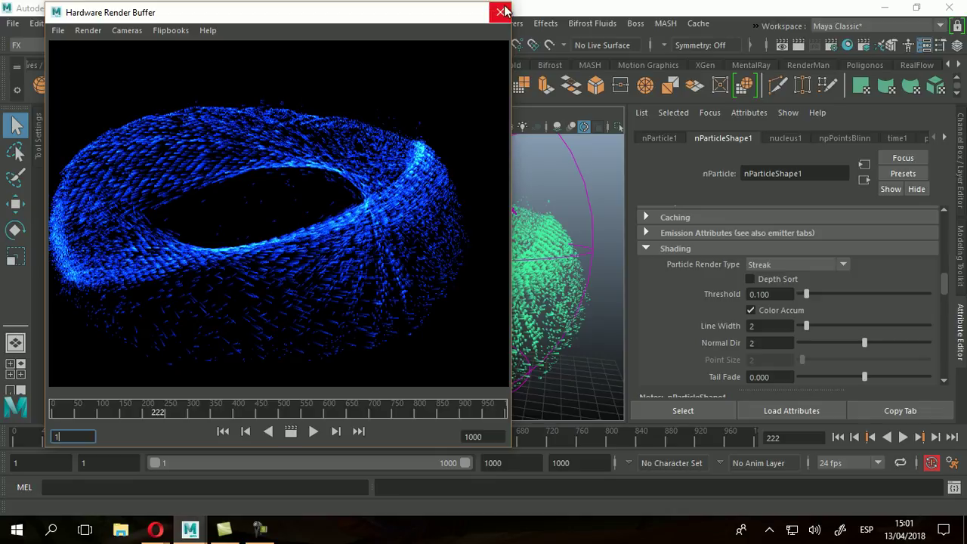
{"action": "scroll", "coordinate": [247, 299], "scroll_direction": "up", "scroll_amount": 5}
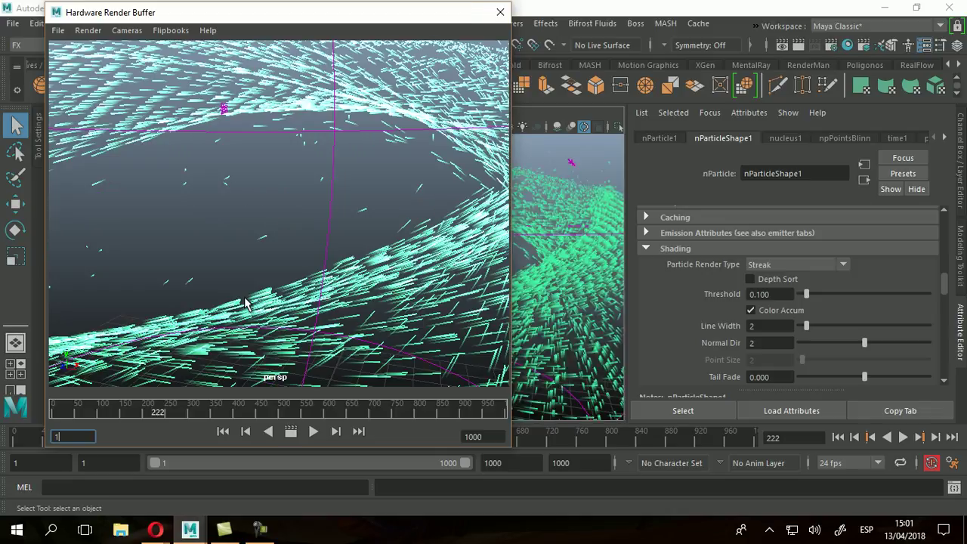
{"action": "left_click", "coordinate": [289, 432]}
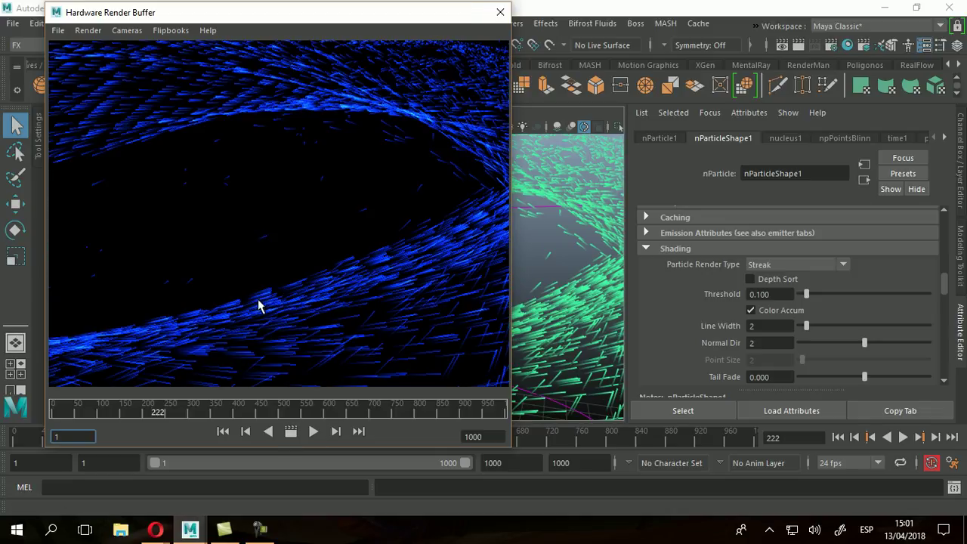
Step: Enable Multi Pass Rendering with 25 render passes in the Hardware Render Buffer attributes
{"action": "left_click", "coordinate": [91, 31]}
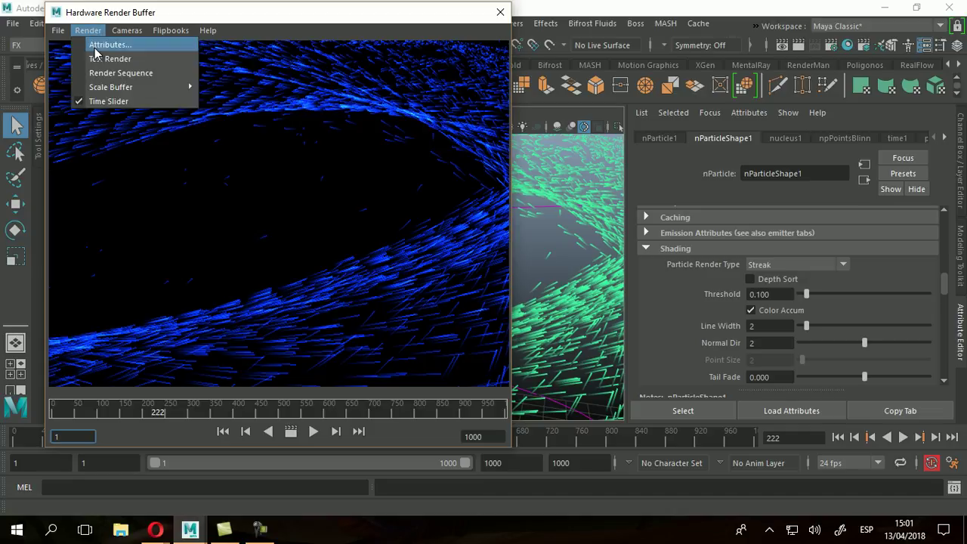
{"action": "left_click", "coordinate": [96, 45]}
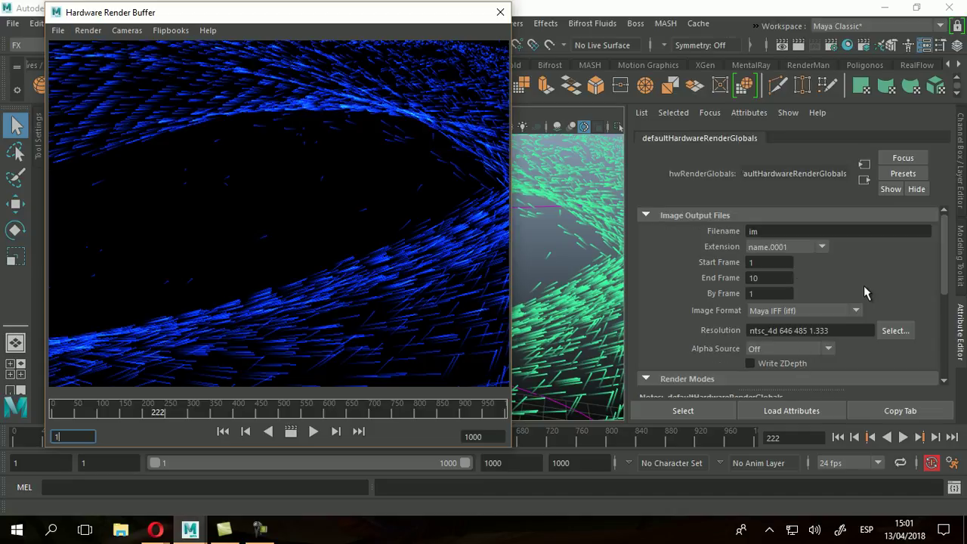
{"action": "left_click_drag", "start_coordinate": [950, 248], "coordinate": [950, 336]}
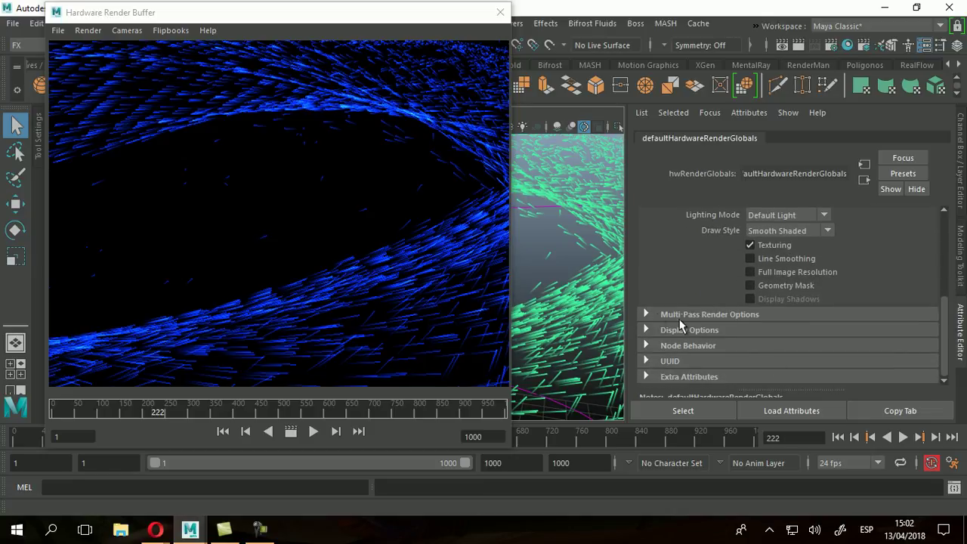
{"action": "left_click", "coordinate": [647, 314]}
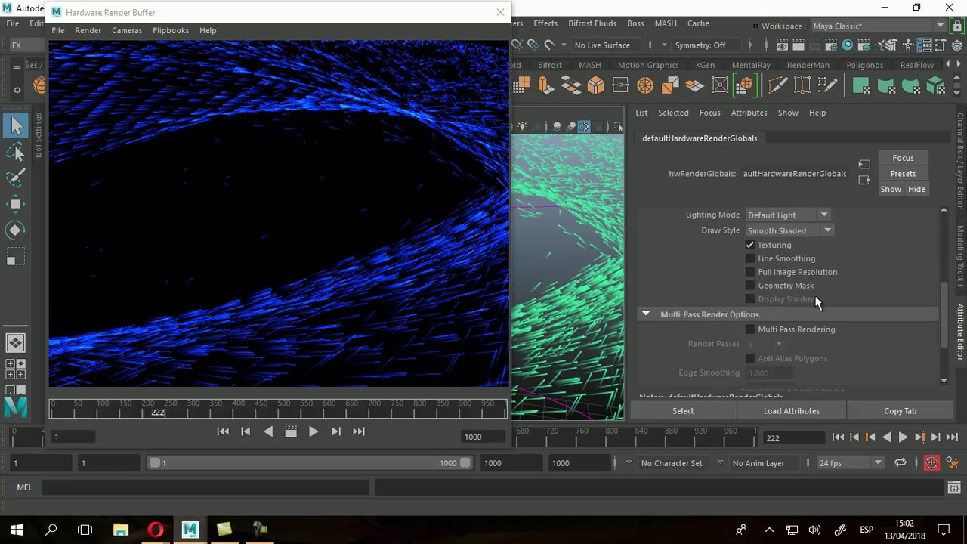
{"action": "scroll", "coordinate": [829, 281], "scroll_direction": "down", "scroll_amount": 1}
{"action": "left_click", "coordinate": [750, 286]}
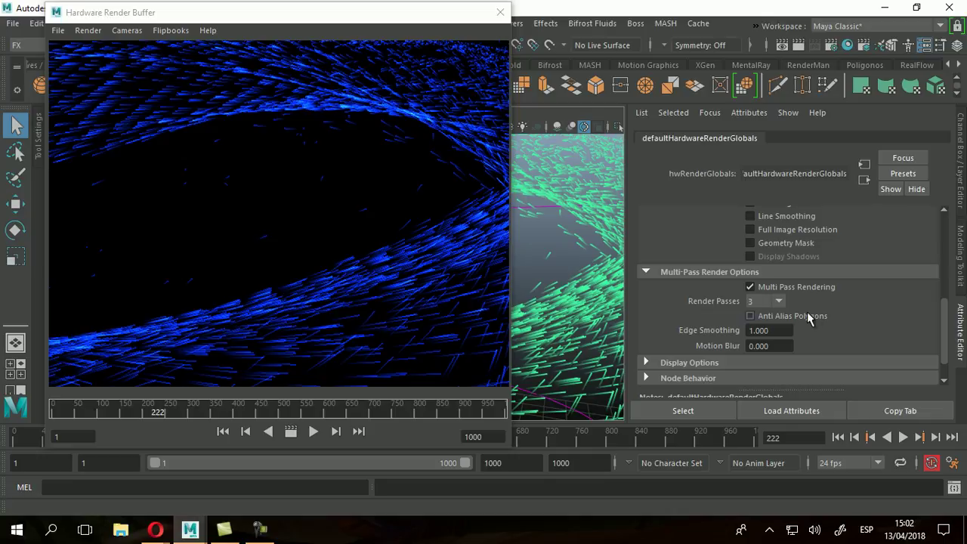
{"action": "left_click", "coordinate": [778, 301]}
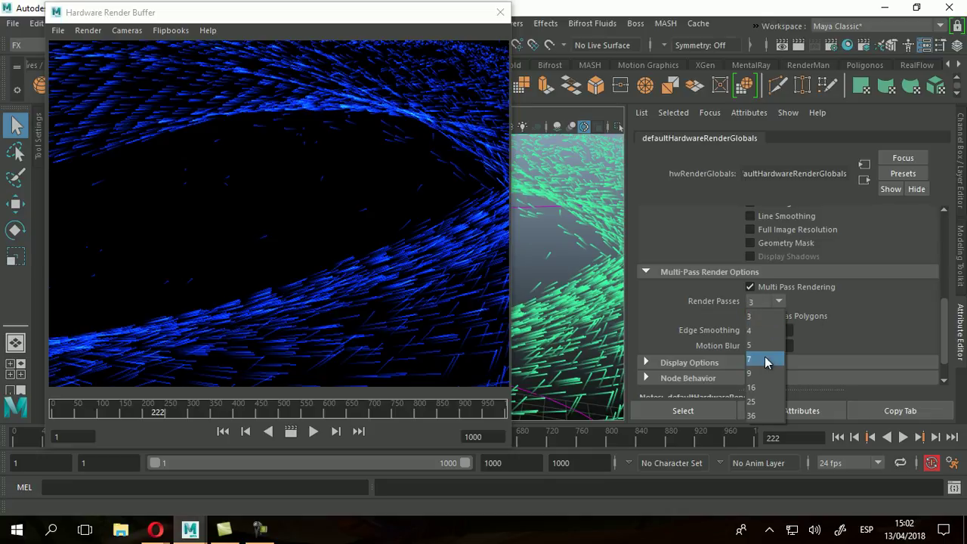
{"action": "left_click", "coordinate": [753, 401]}
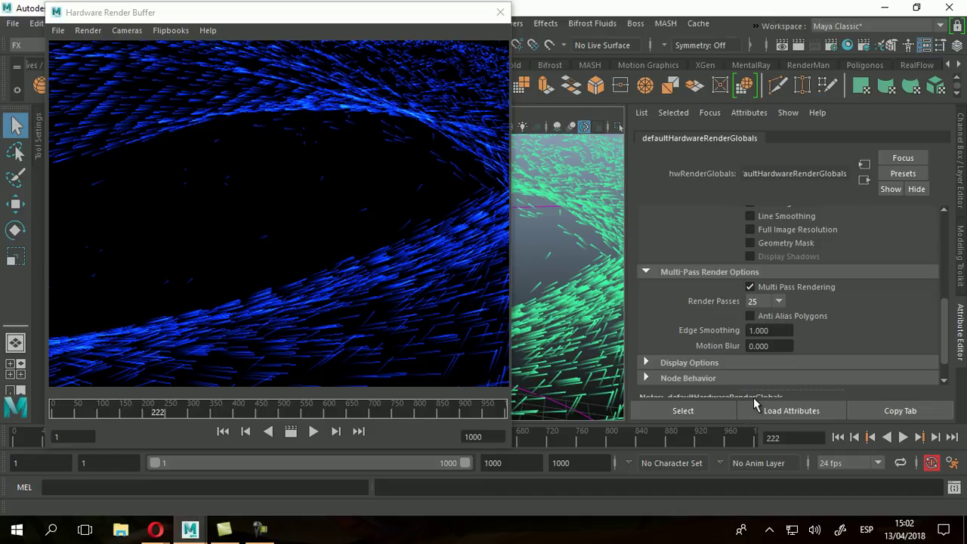
Step: Set the multi-pass Motion Blur to 2 and turn on Line Smoothing in the hardware render attributes
{"action": "scroll", "coordinate": [837, 310], "scroll_direction": "down", "scroll_amount": 1}
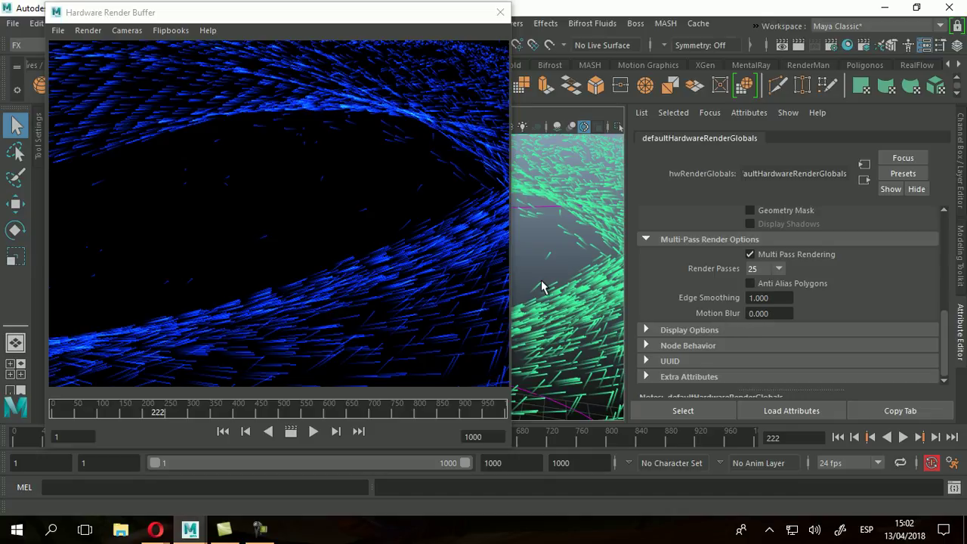
{"action": "left_click", "coordinate": [779, 313]}
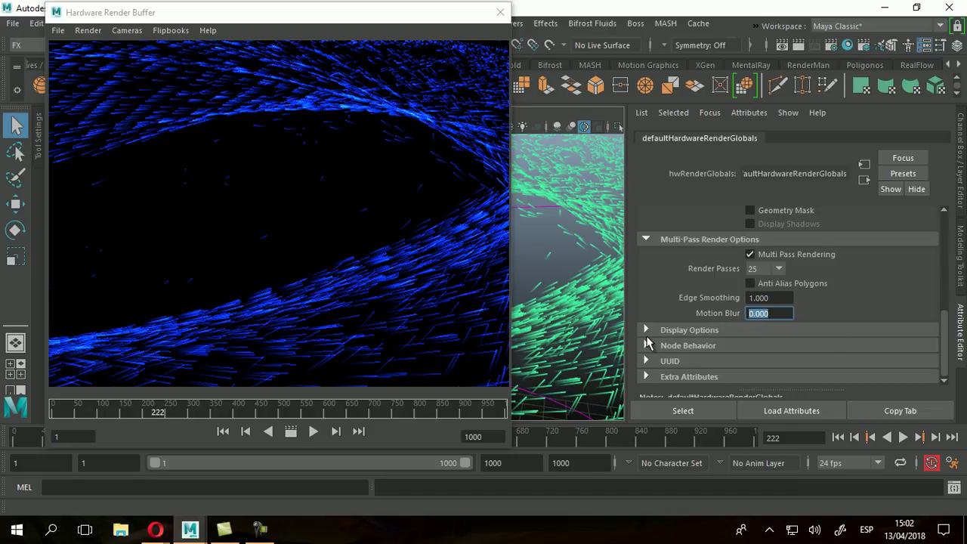
{"action": "type", "text": "1"}
{"action": "key", "text": "Return"}
{"action": "scroll", "coordinate": [665, 366], "scroll_direction": "up", "scroll_amount": 3}
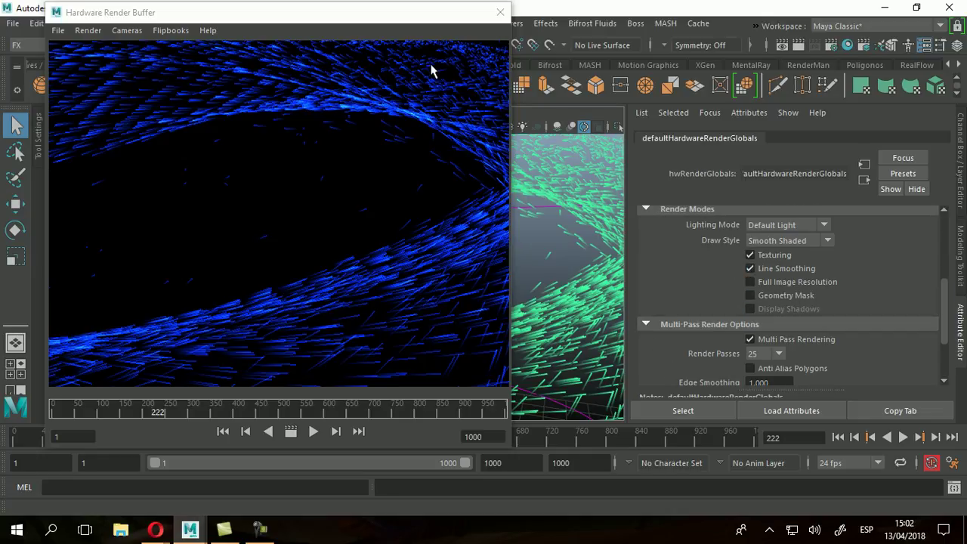
Step: Test-render the swirl with multi-pass rendering, review the render settings and close the Hardware Render Buffer
{"action": "left_click", "coordinate": [292, 433]}
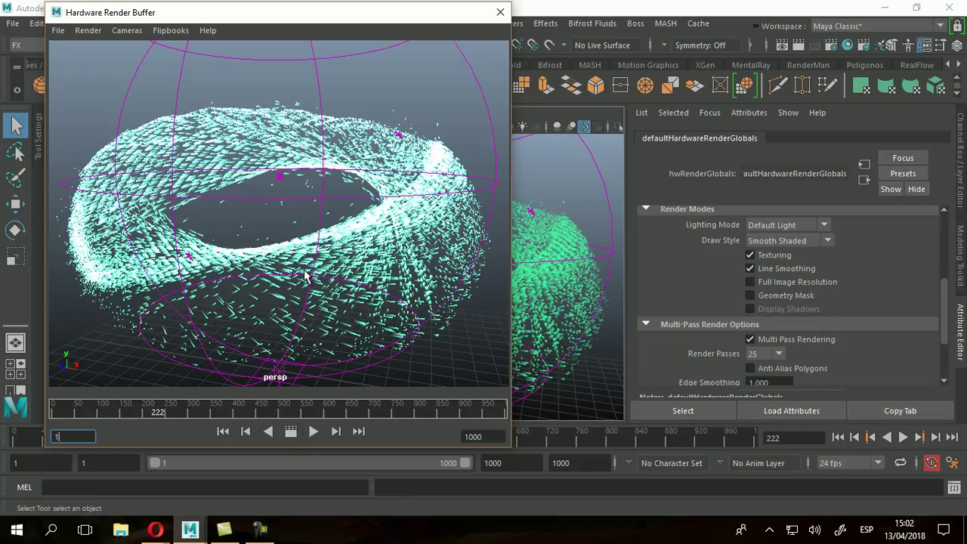
{"action": "scroll", "coordinate": [779, 302], "scroll_direction": "down", "scroll_amount": 2}
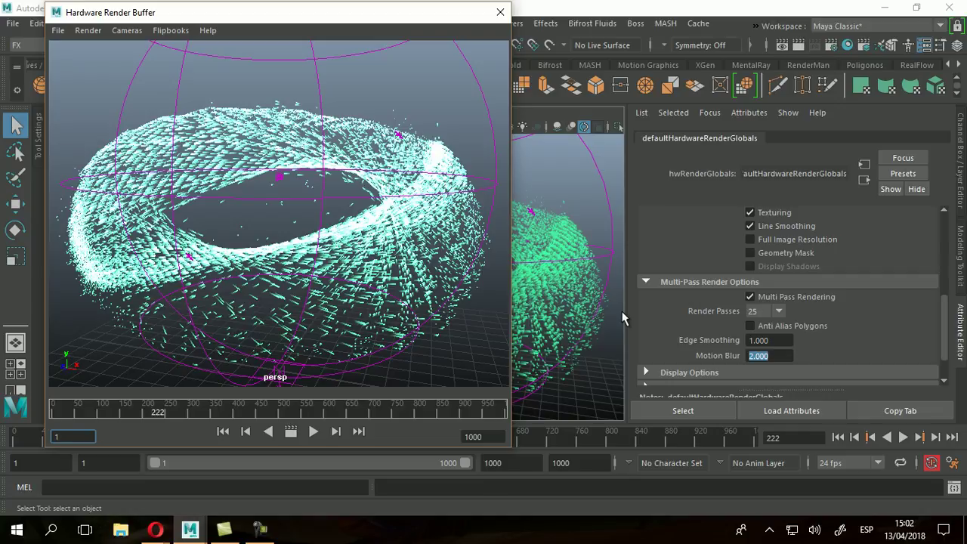
{"action": "scroll", "coordinate": [809, 309], "scroll_direction": "down", "scroll_amount": 2}
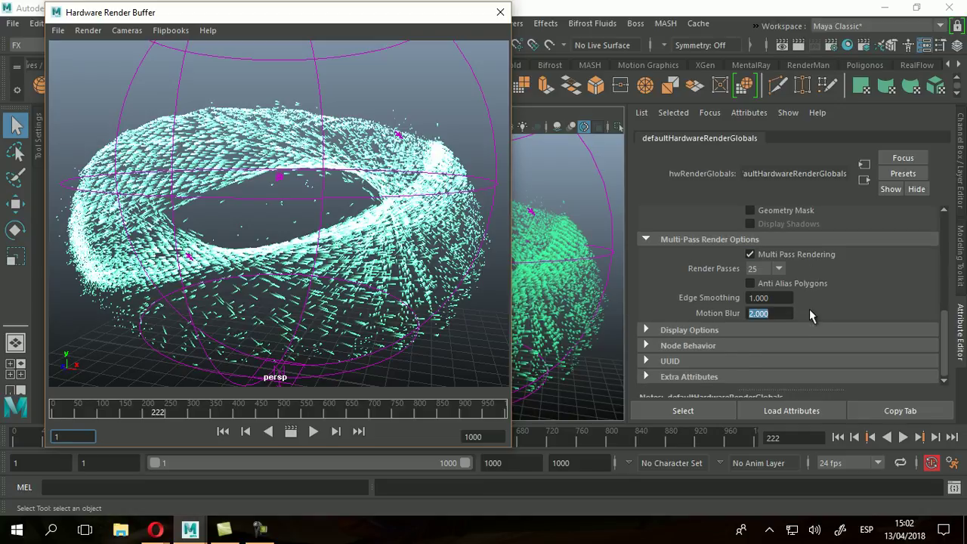
{"action": "scroll", "coordinate": [809, 309], "scroll_direction": "up", "scroll_amount": 4}
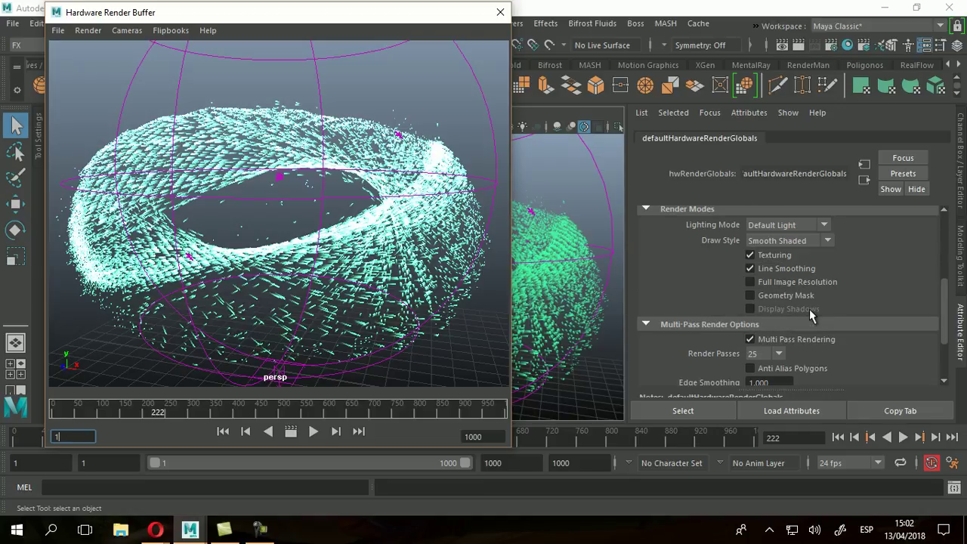
{"action": "left_click", "coordinate": [499, 13]}
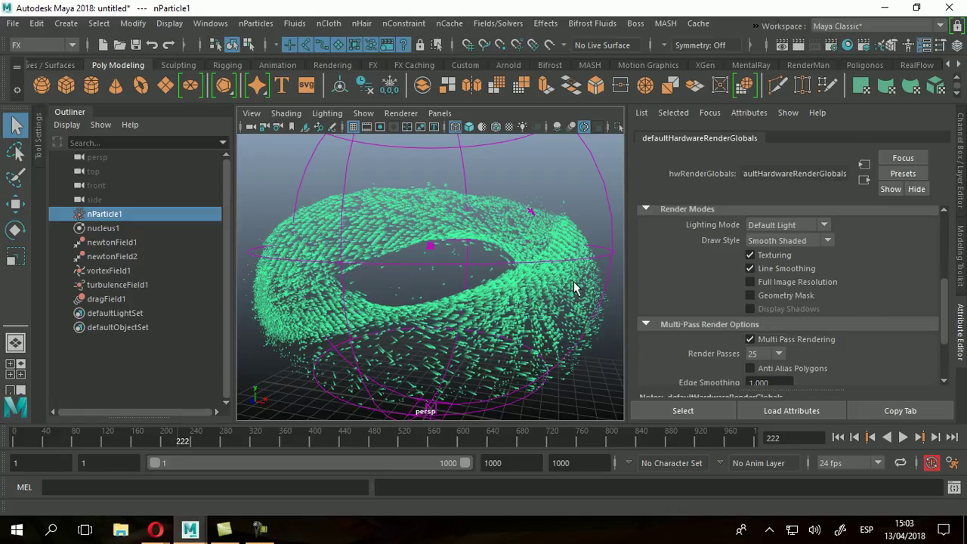
Step: Select the particle swirl and open the options for creating a new nObject cache, keeping the time range field accessible
{"action": "left_click", "coordinate": [517, 306]}
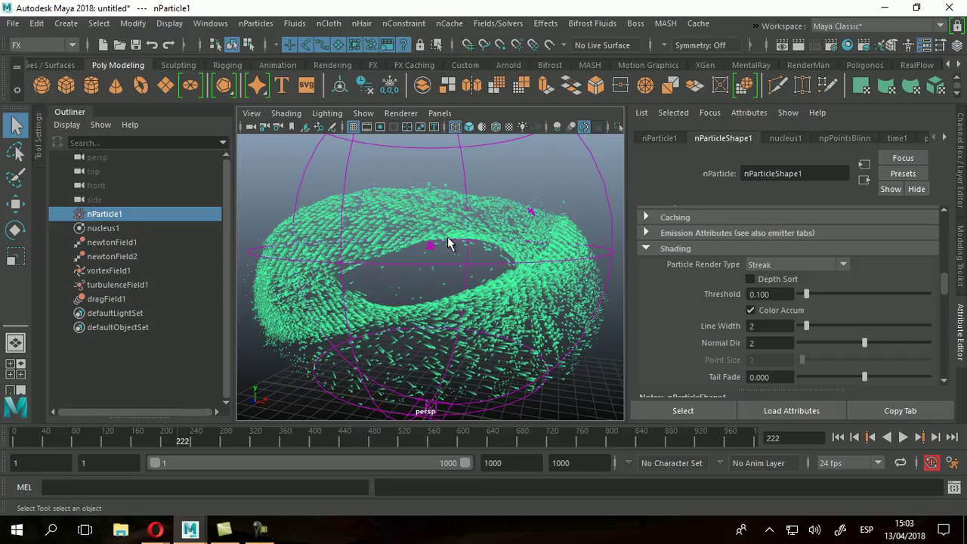
{"action": "left_click", "coordinate": [451, 27]}
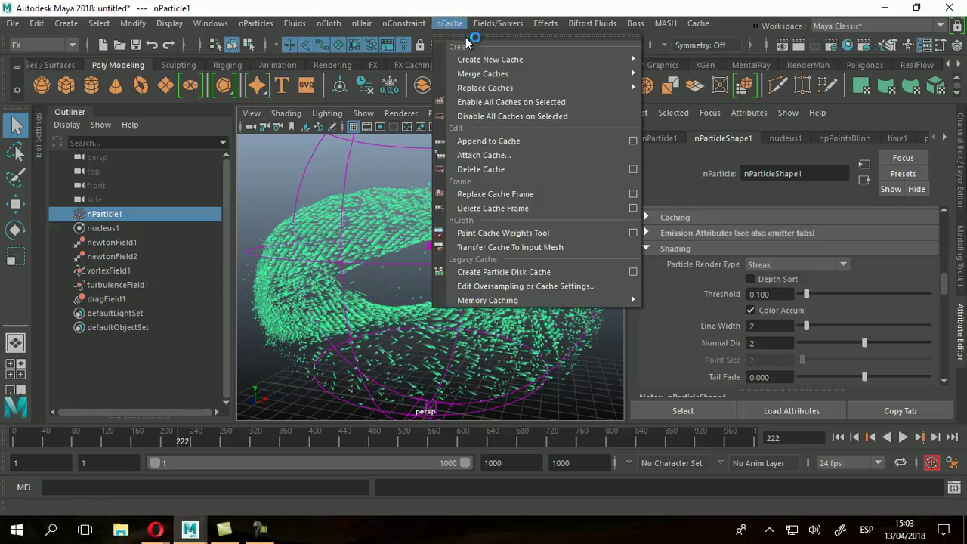
{"action": "mouse_move", "coordinate": [469, 61]}
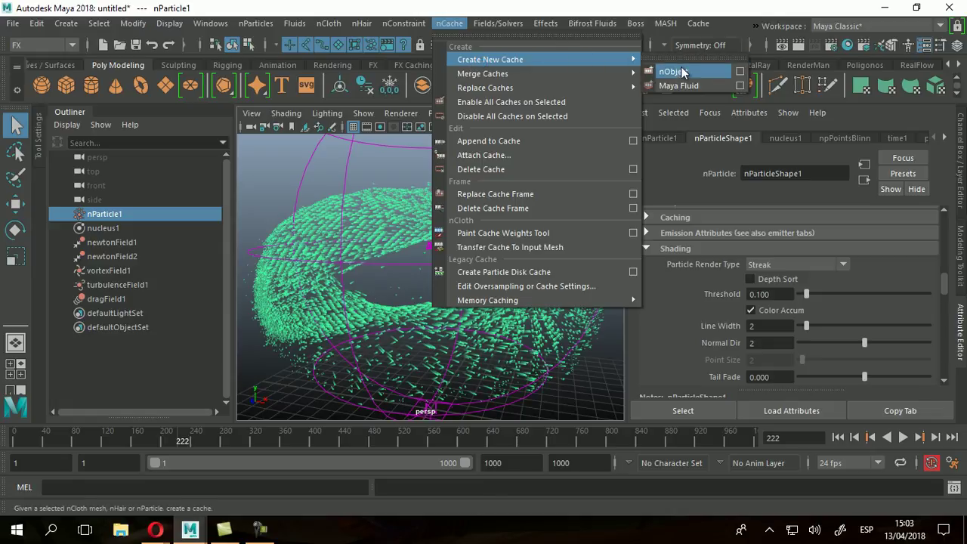
{"action": "left_click", "coordinate": [743, 77]}
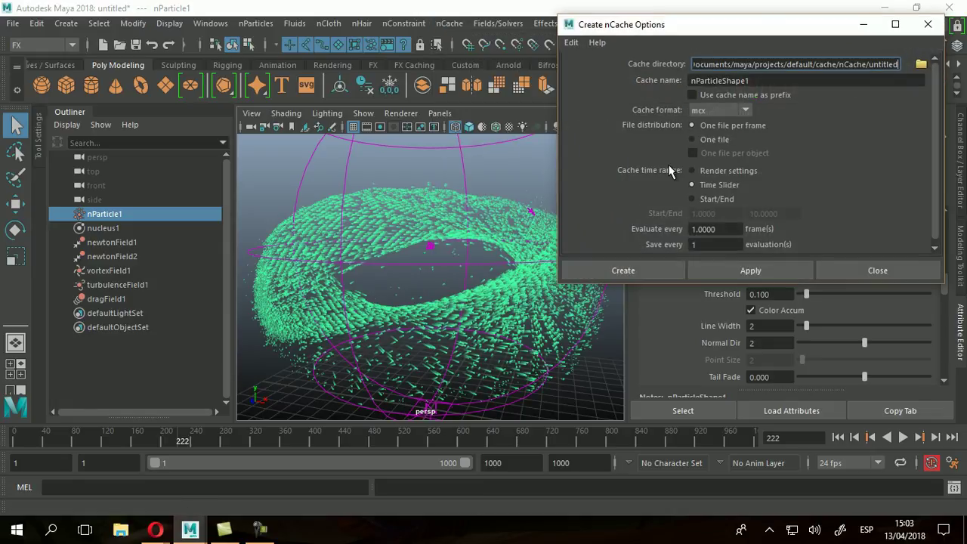
{"action": "left_click_drag", "start_coordinate": [758, 31], "coordinate": [470, 53]}
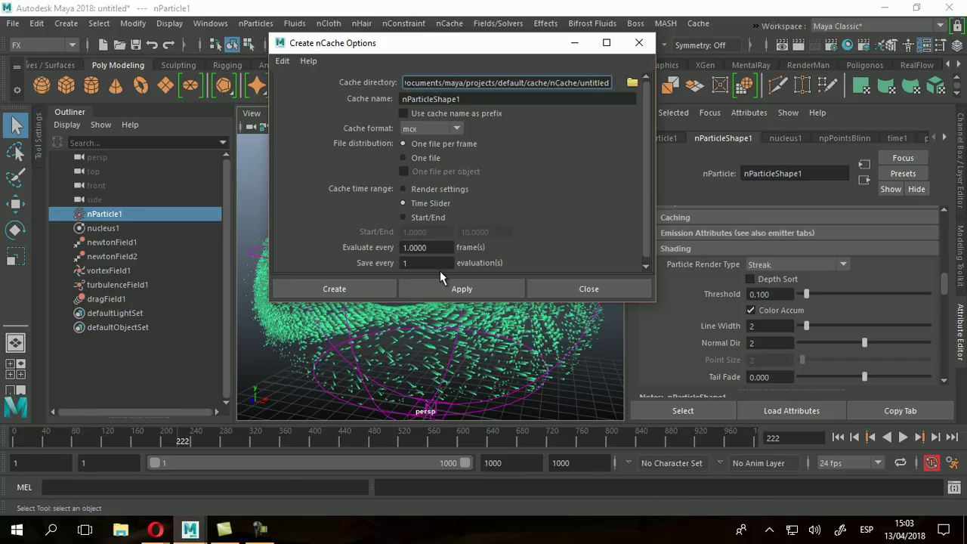
Step: Set the playback end frame to 1500 and create the nParticle cache over the Time Slider range, replacing the existing cache file
{"action": "left_click_drag", "start_coordinate": [513, 464], "coordinate": [451, 466]}
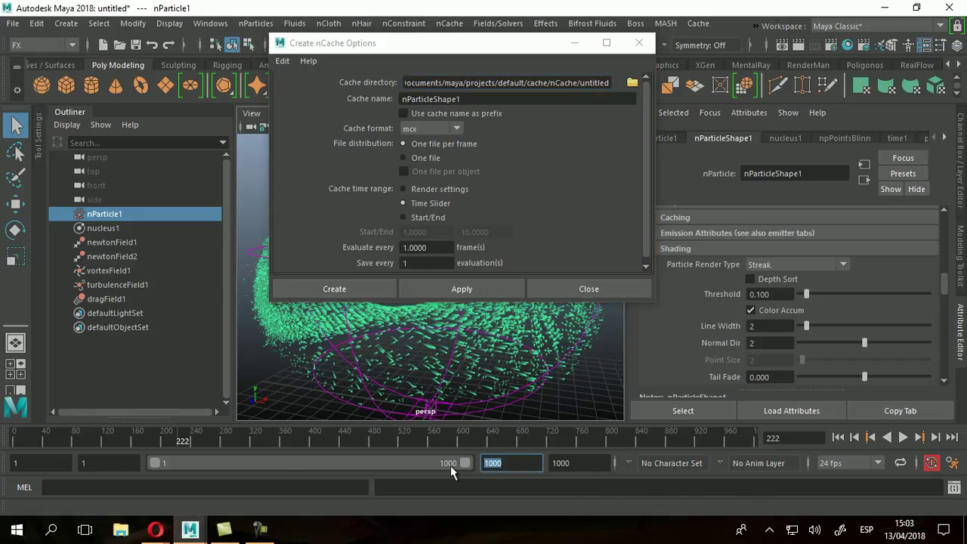
{"action": "type", "text": "150"}
{"action": "key", "text": "BackSpace"}
{"action": "type", "text": "00"}
{"action": "key", "text": "Return"}
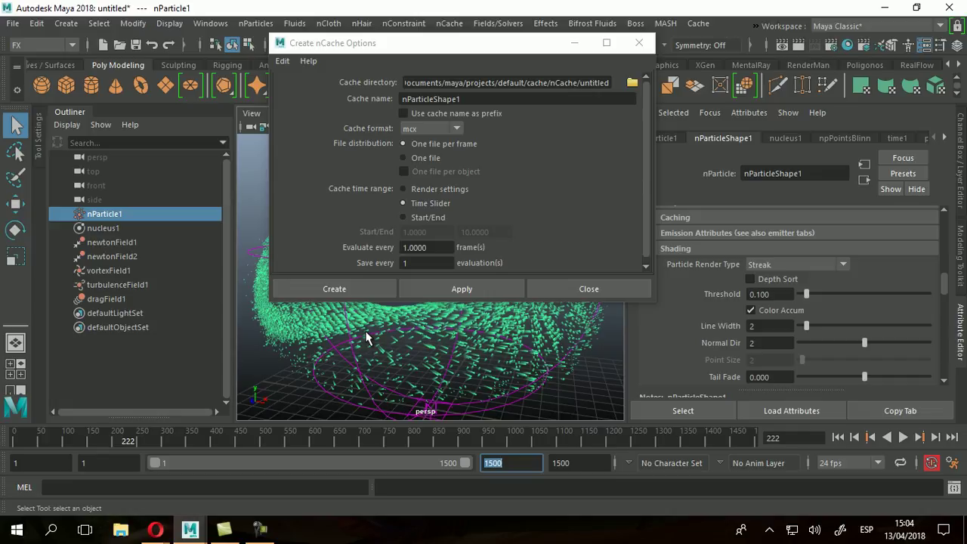
{"action": "left_click", "coordinate": [359, 287]}
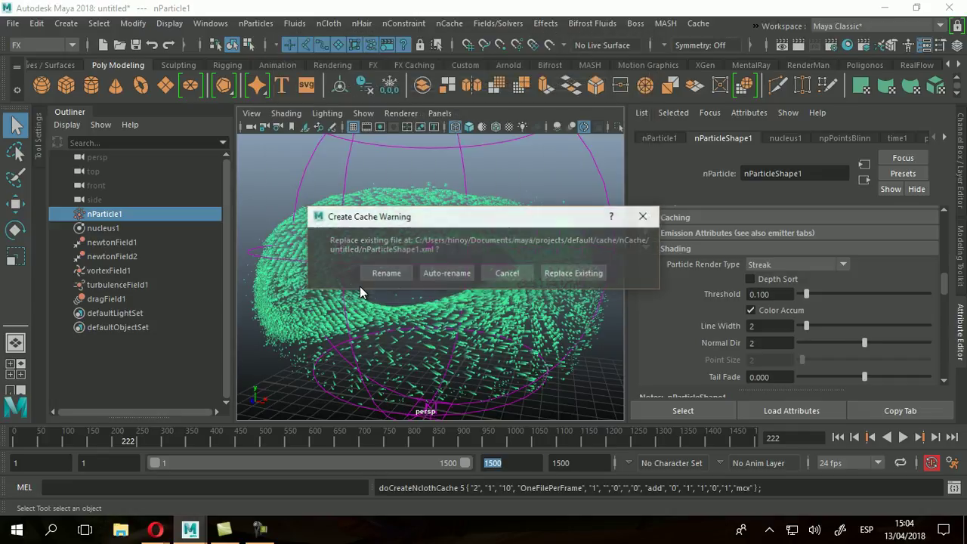
{"action": "left_click", "coordinate": [572, 275]}
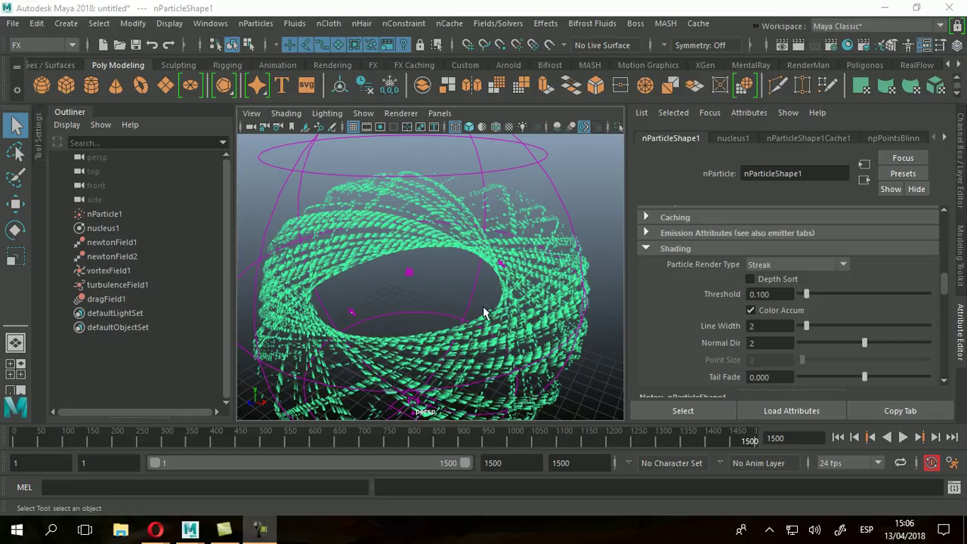
Step: Play the cached particle simulation from the first frame, viewing the swirl from different angles, and stop playback
{"action": "left_click_drag", "start_coordinate": [474, 350], "coordinate": [492, 330], "text": "alt"}
{"action": "left_click", "coordinate": [956, 195]}
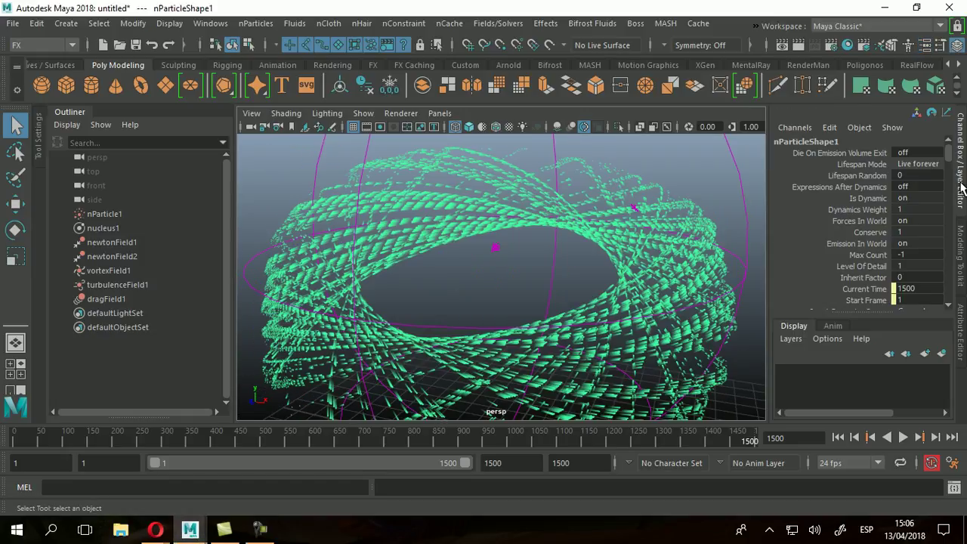
{"action": "scroll", "coordinate": [541, 302], "scroll_direction": "down", "scroll_amount": 3}
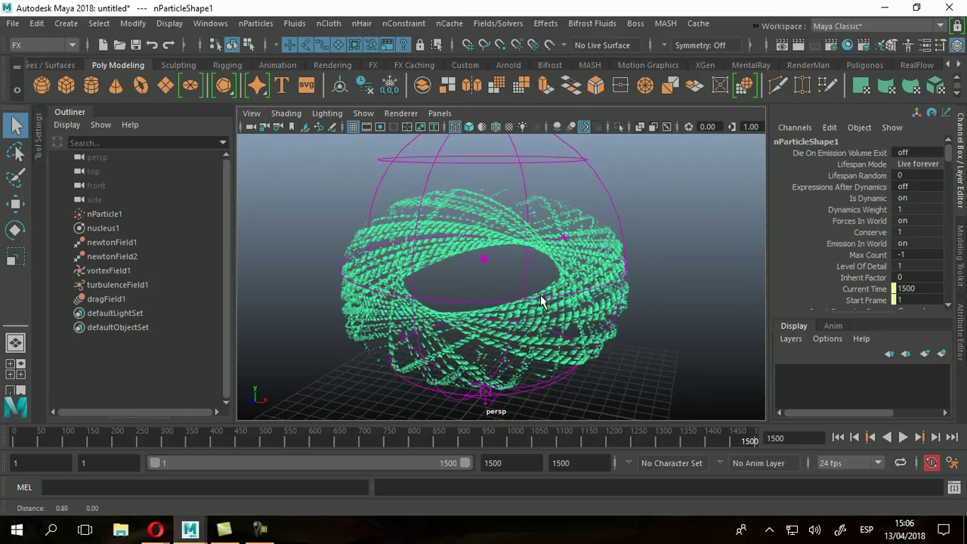
{"action": "left_click", "coordinate": [838, 436]}
{"action": "left_click", "coordinate": [903, 436]}
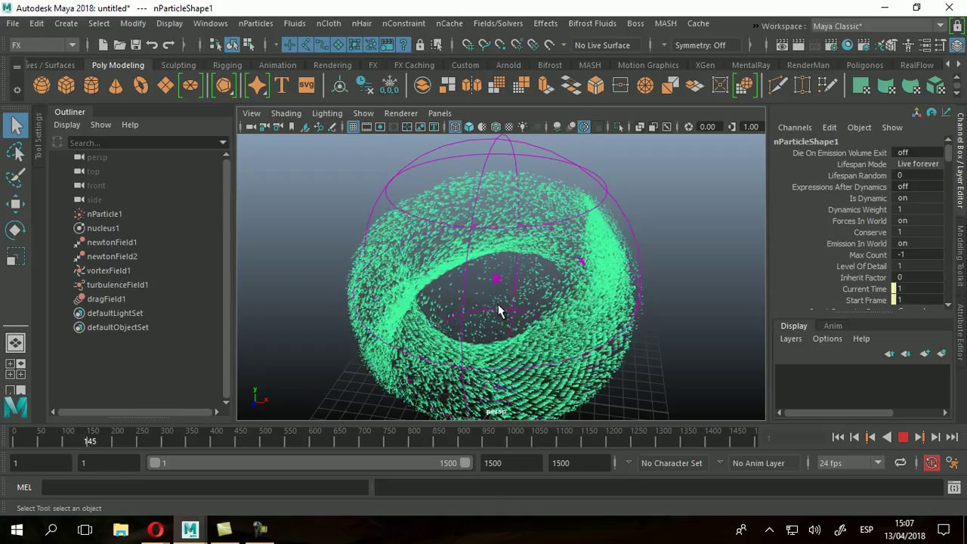
{"action": "mouse_move", "coordinate": [469, 287]}
{"action": "left_mouse_down", "text": "alt"}
{"action": "mouse_move", "coordinate": [509, 297]}
{"action": "mouse_move", "coordinate": [600, 254]}
{"action": "mouse_move", "coordinate": [552, 242]}
{"action": "mouse_move", "coordinate": [525, 286]}
{"action": "mouse_move", "coordinate": [454, 296]}
{"action": "left_mouse_up", "text": "alt"}
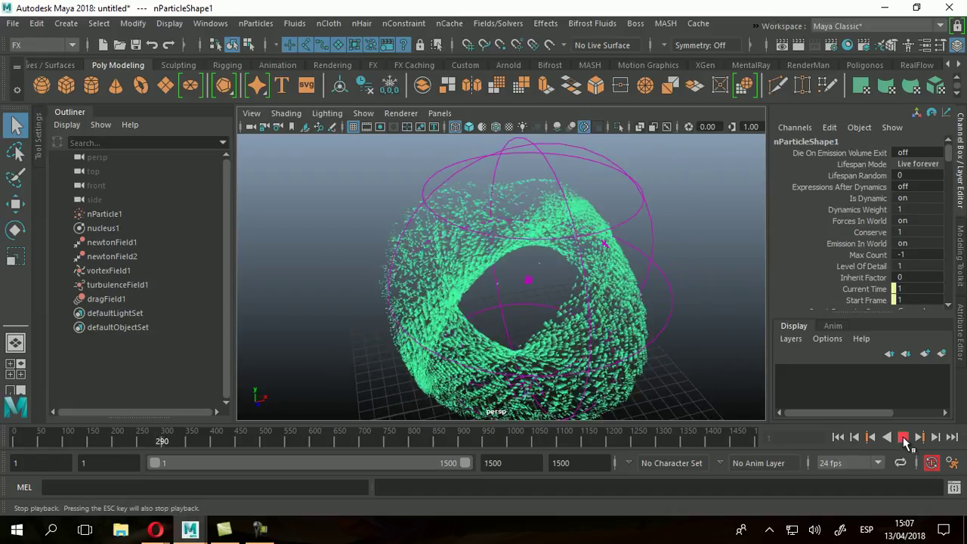
{"action": "left_click", "coordinate": [903, 437]}
Step: Scrub the timeline to frame 982, play the cached swirl from there and stop at frame 1231
{"action": "left_click_drag", "start_coordinate": [381, 438], "coordinate": [161, 439]}
{"action": "mouse_move", "coordinate": [503, 452]}
{"action": "left_mouse_down"}
{"action": "mouse_move", "coordinate": [716, 444]}
{"action": "mouse_move", "coordinate": [358, 443]}
{"action": "mouse_move", "coordinate": [502, 444]}
{"action": "left_mouse_up"}
{"action": "left_click", "coordinate": [903, 438]}
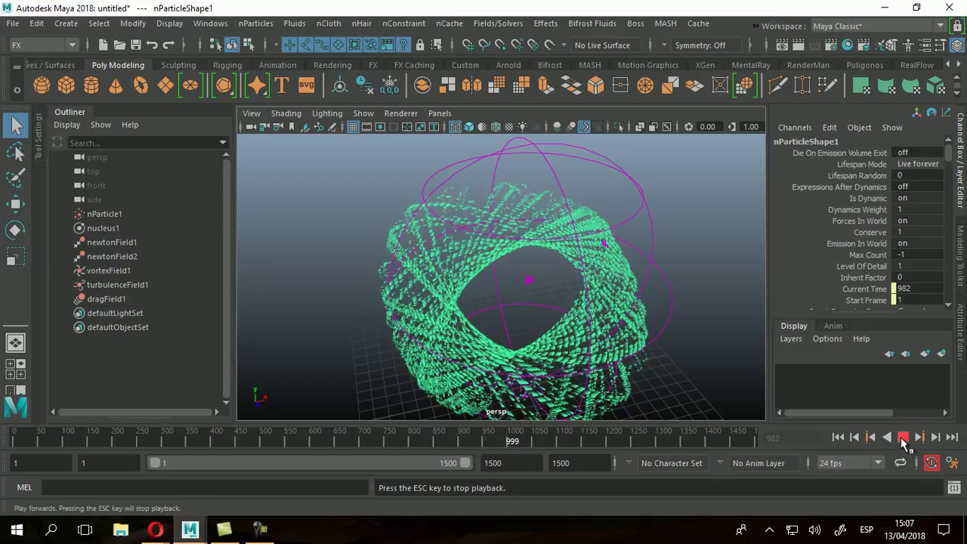
{"action": "left_click_drag", "start_coordinate": [505, 357], "coordinate": [579, 341], "text": "alt"}
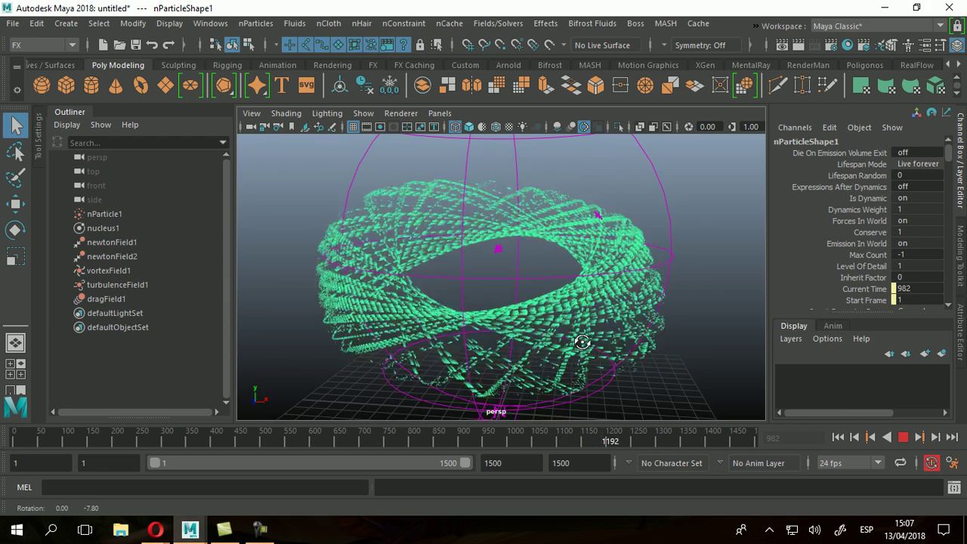
{"action": "left_click", "coordinate": [904, 440]}
{"action": "mouse_move", "coordinate": [519, 277]}
{"action": "left_mouse_down", "text": "alt"}
{"action": "mouse_move", "coordinate": [504, 274]}
{"action": "mouse_move", "coordinate": [533, 287]}
{"action": "left_mouse_up", "text": "alt"}
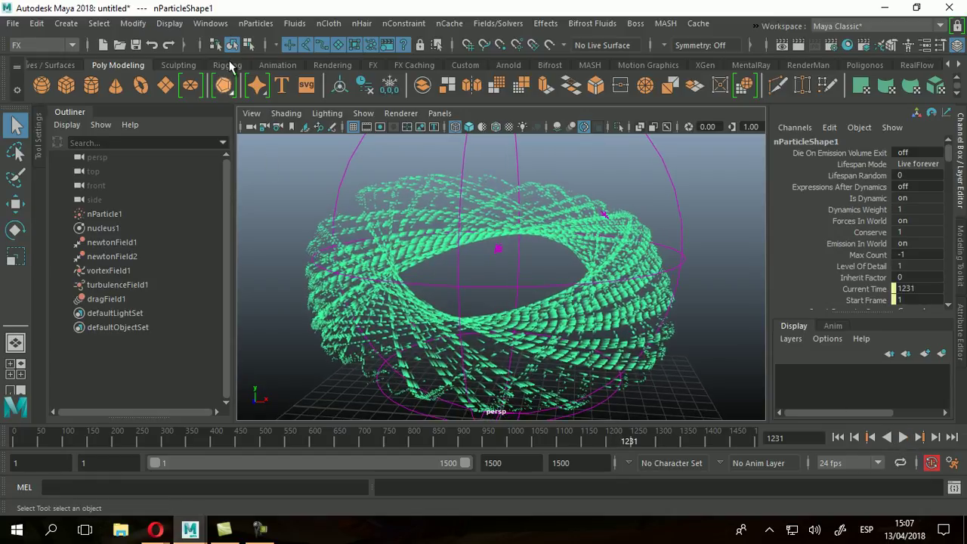
Step: Open the Hardware Render Buffer, deselect the particles and test-render the swirl both in full and close up
{"action": "left_click", "coordinate": [210, 24]}
{"action": "mouse_move", "coordinate": [244, 118]}
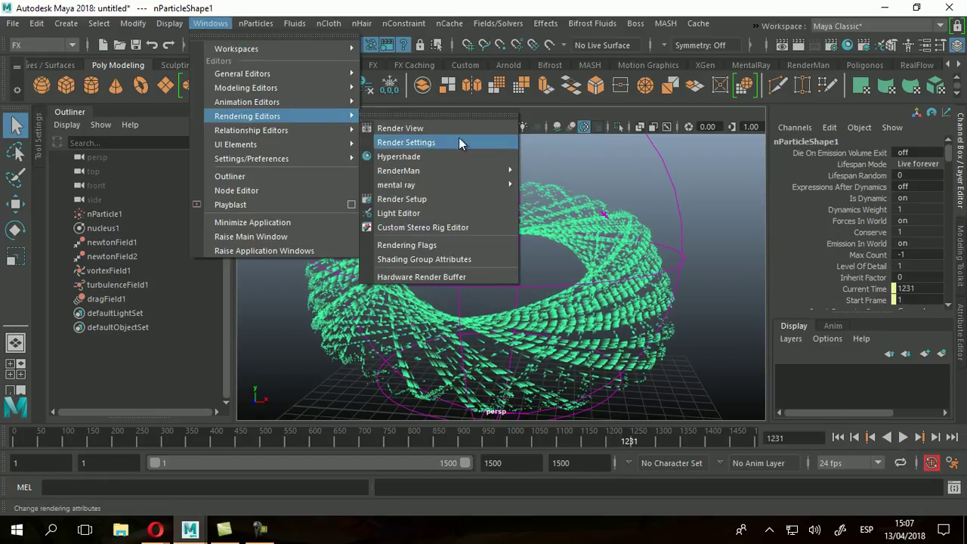
{"action": "left_click", "coordinate": [433, 280]}
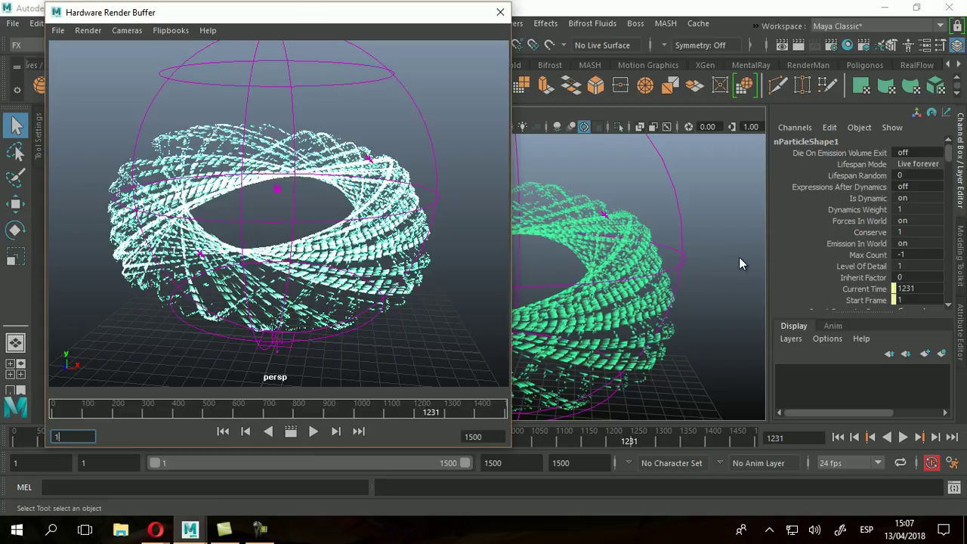
{"action": "left_click", "coordinate": [961, 340]}
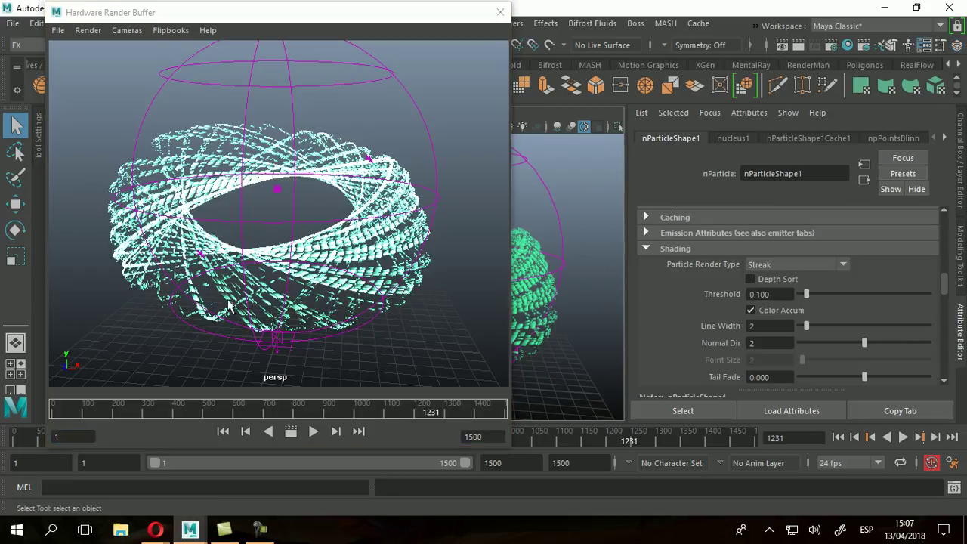
{"action": "left_click", "coordinate": [291, 432]}
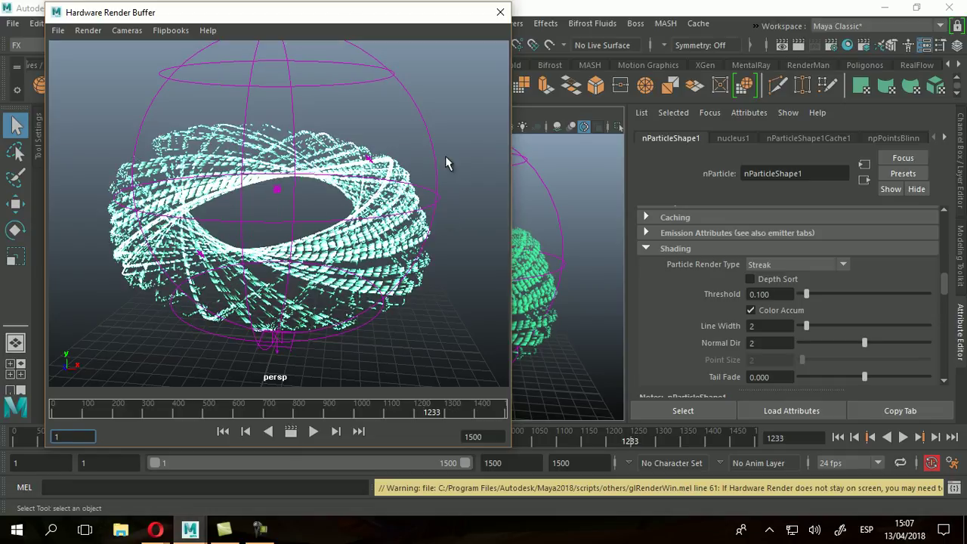
{"action": "mouse_move", "coordinate": [335, 16]}
{"action": "left_mouse_down"}
{"action": "mouse_move", "coordinate": [405, 56]}
{"action": "mouse_move", "coordinate": [334, 22]}
{"action": "left_mouse_up"}
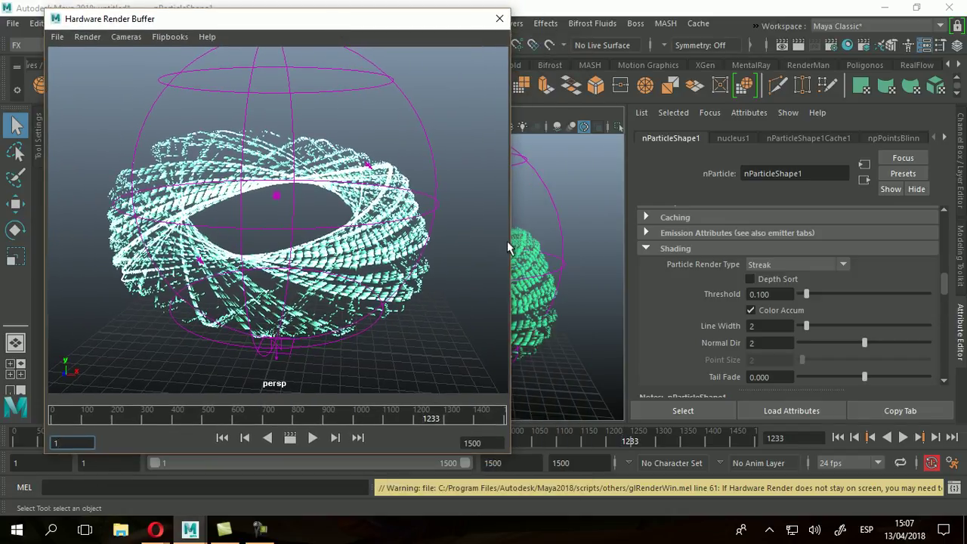
{"action": "left_click", "coordinate": [535, 260]}
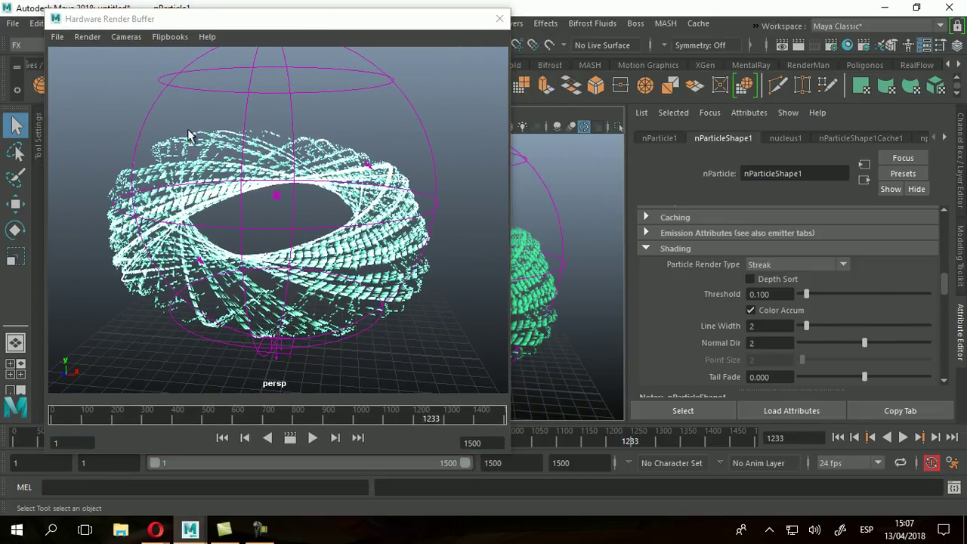
{"action": "left_click", "coordinate": [604, 287]}
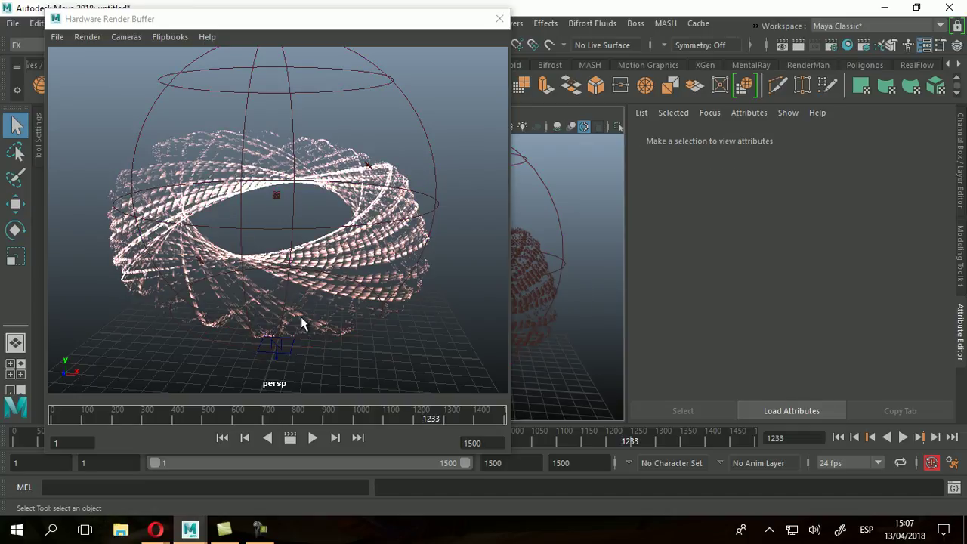
{"action": "left_click", "coordinate": [291, 438]}
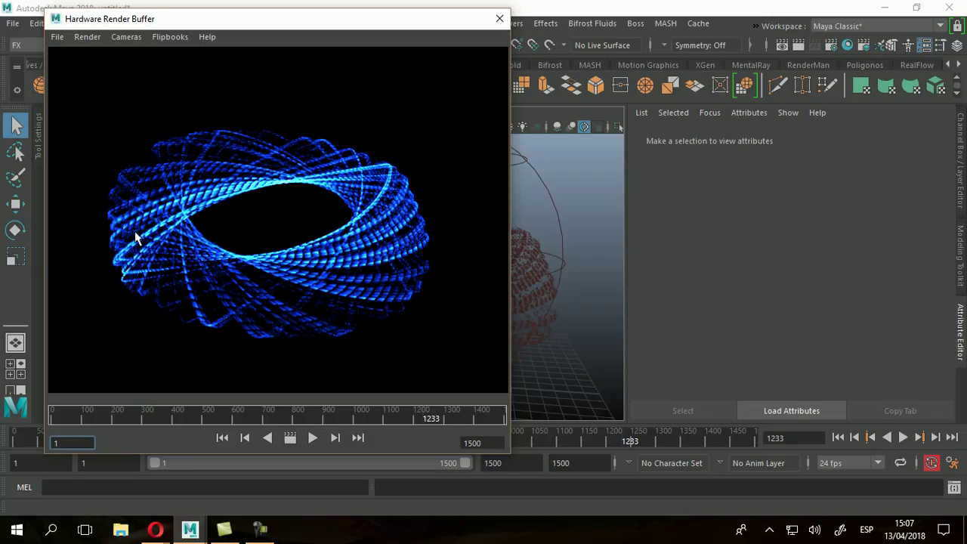
{"action": "right_click_drag", "start_coordinate": [261, 255], "coordinate": [307, 276], "text": "alt"}
{"action": "left_click", "coordinate": [290, 439]}
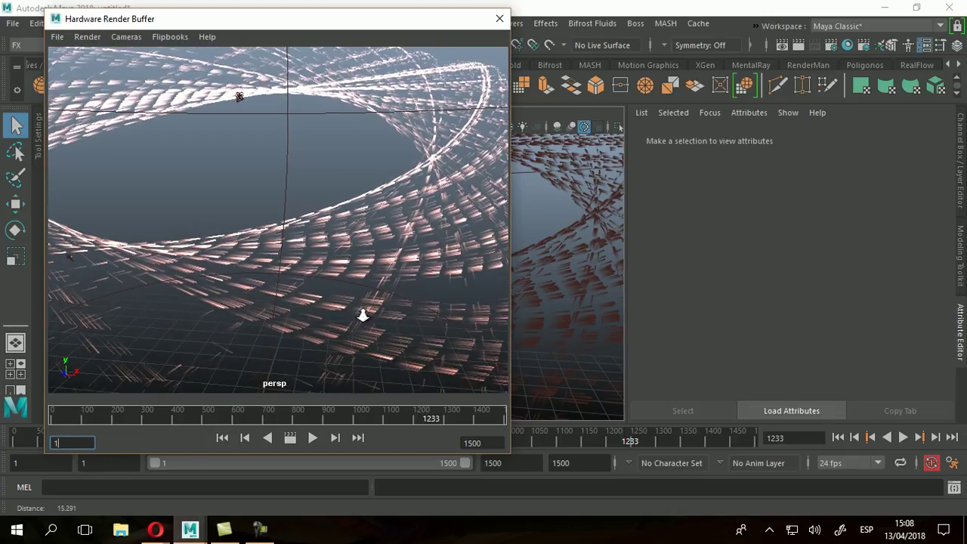
Step: Set the multi-pass Motion Blur to 4 in the hardware render attributes and test-render the close-up again
{"action": "left_click", "coordinate": [87, 38]}
{"action": "left_click", "coordinate": [100, 53]}
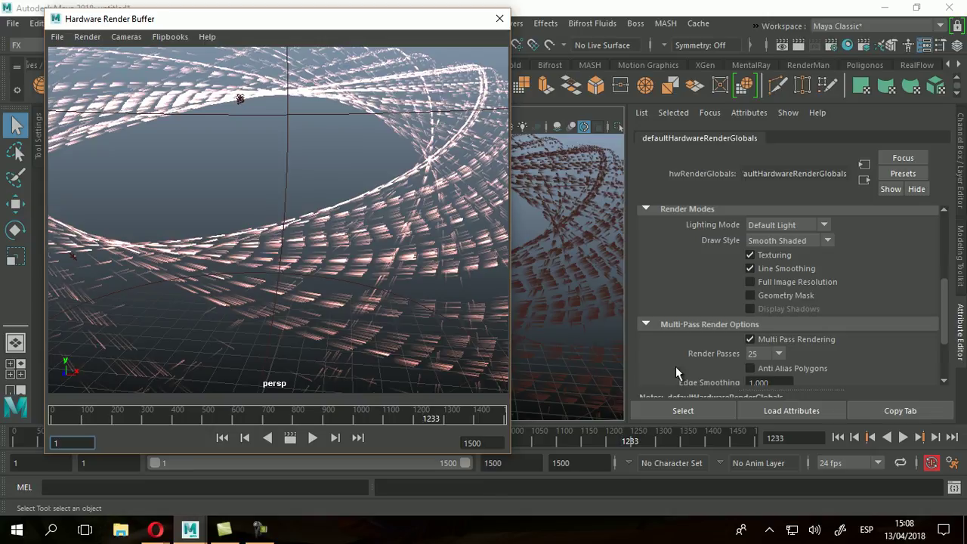
{"action": "scroll", "coordinate": [850, 305], "scroll_direction": "down", "scroll_amount": 3}
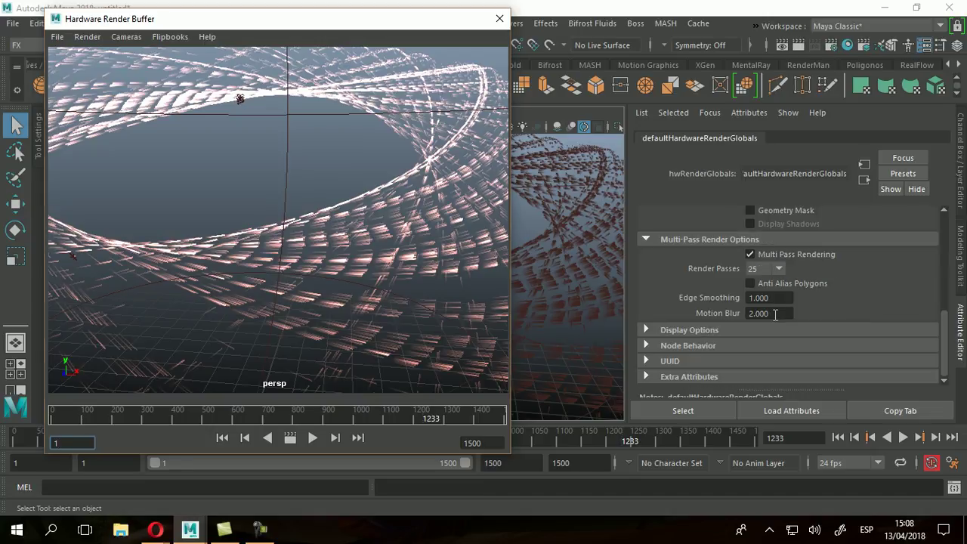
{"action": "left_click", "coordinate": [771, 314]}
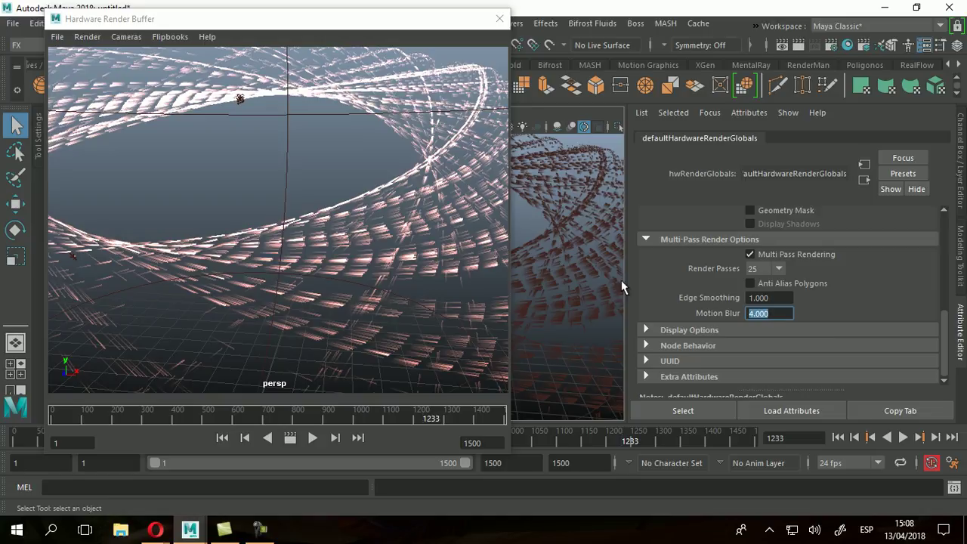
{"action": "left_click", "coordinate": [290, 438]}
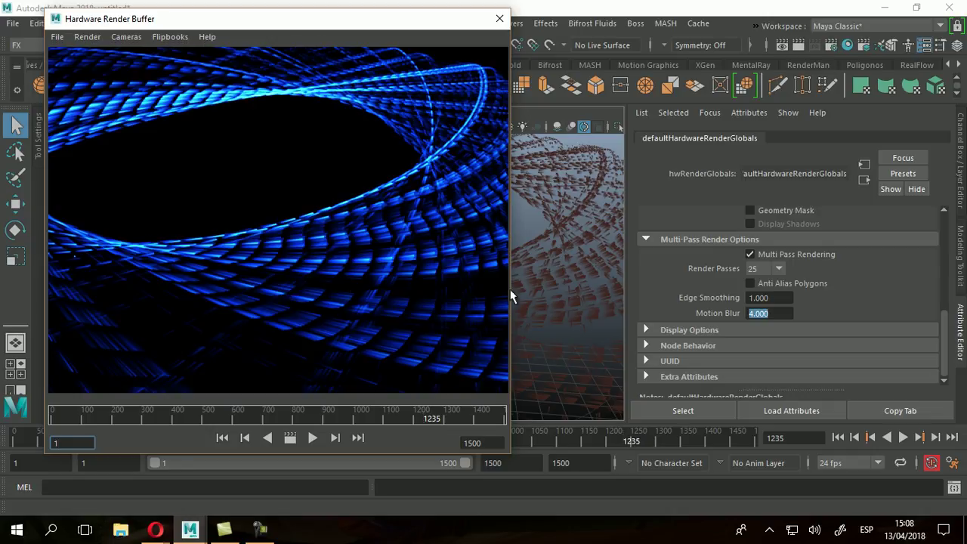
Step: Set the multi-pass Render Passes to 36 and test-render the close-up of the swirl
{"action": "scroll", "coordinate": [795, 284], "scroll_direction": "up", "scroll_amount": 3}
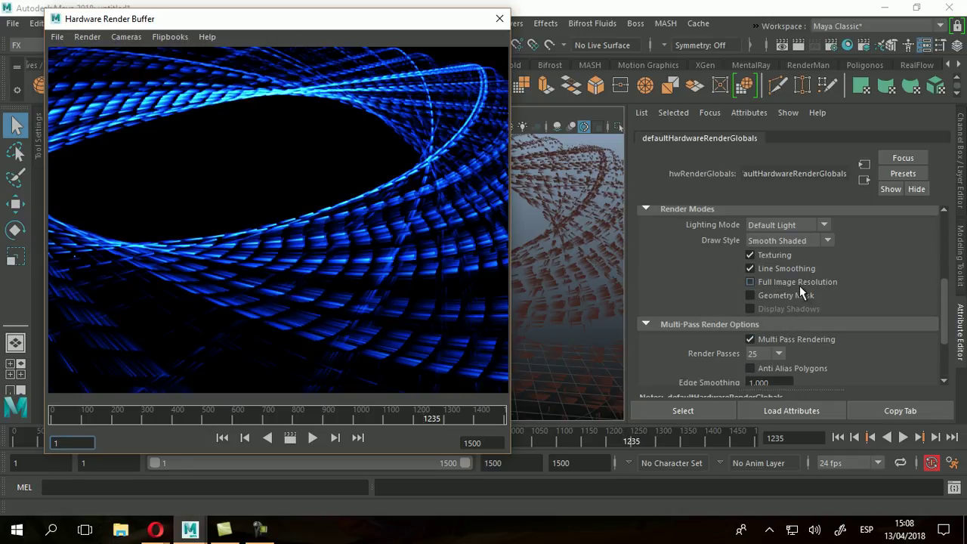
{"action": "scroll", "coordinate": [806, 301], "scroll_direction": "down", "scroll_amount": 2}
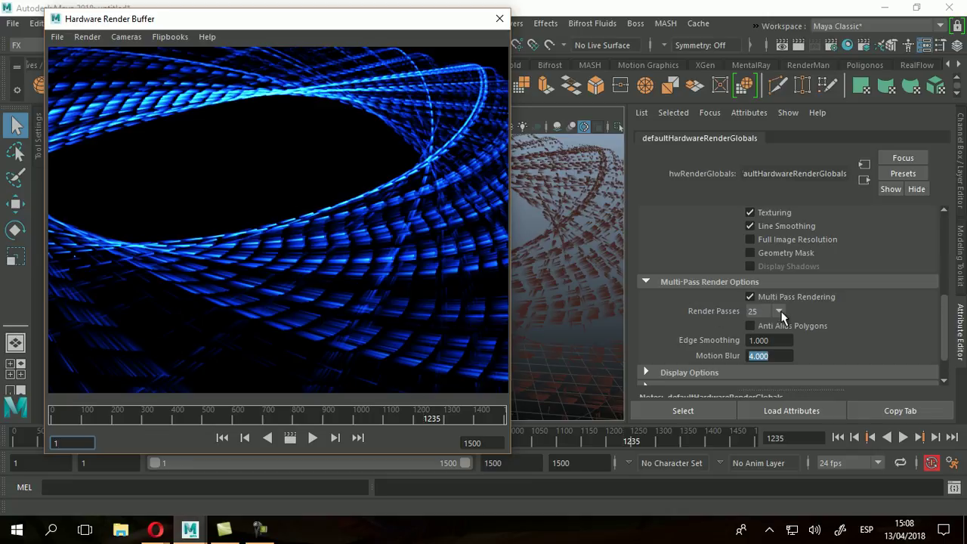
{"action": "left_click", "coordinate": [780, 312]}
{"action": "left_click", "coordinate": [763, 428]}
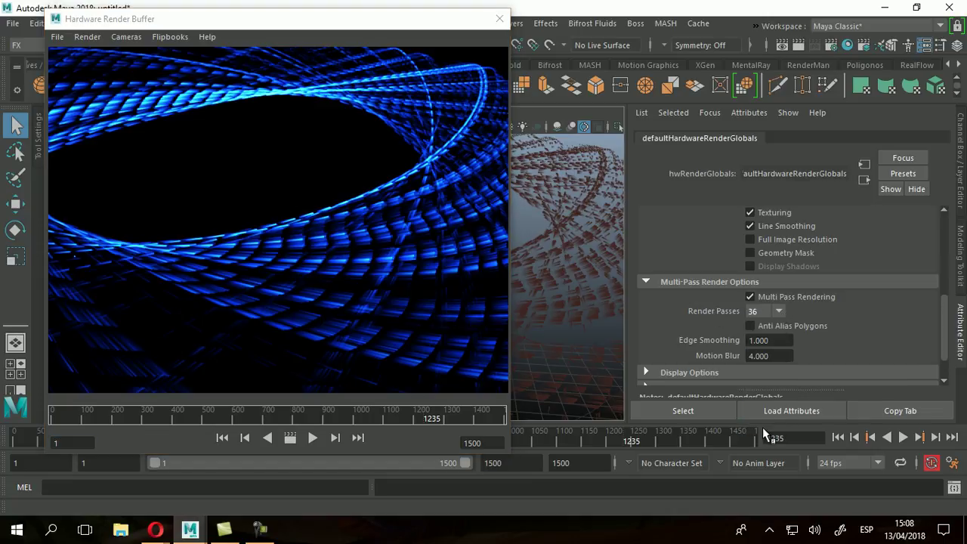
{"action": "left_click", "coordinate": [290, 438]}
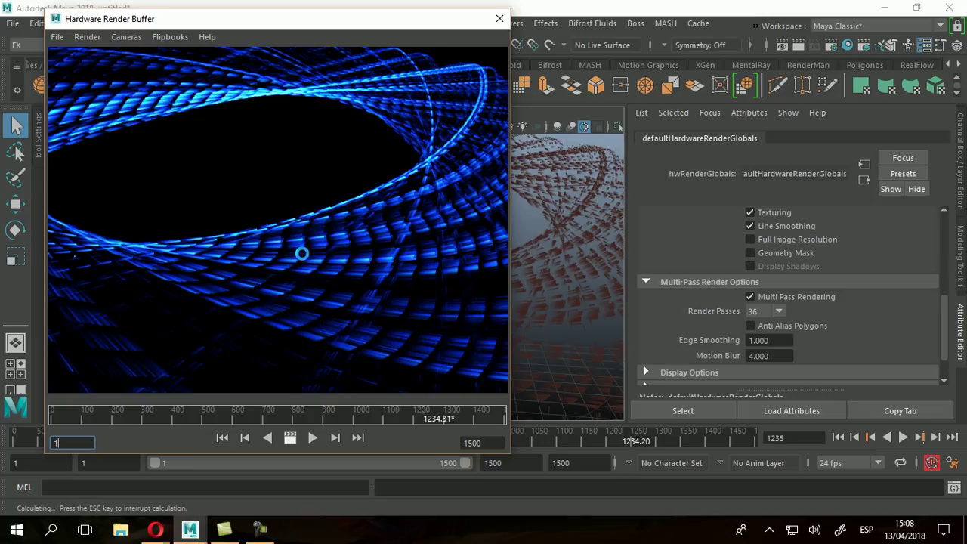
Step: Close the Hardware Render Buffer and move the timeline to frame 102, framing the particle cloud close up
{"action": "scroll", "coordinate": [363, 260], "scroll_direction": "down", "scroll_amount": 3}
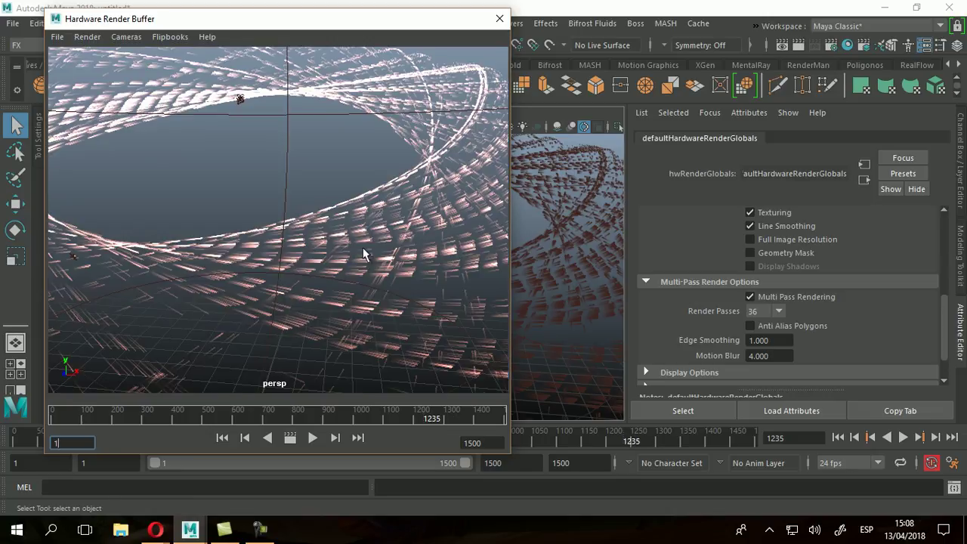
{"action": "scroll", "coordinate": [260, 251], "scroll_direction": "up", "scroll_amount": 2}
{"action": "left_click_drag", "start_coordinate": [259, 250], "coordinate": [316, 287], "text": "alt"}
{"action": "left_click", "coordinate": [499, 18]}
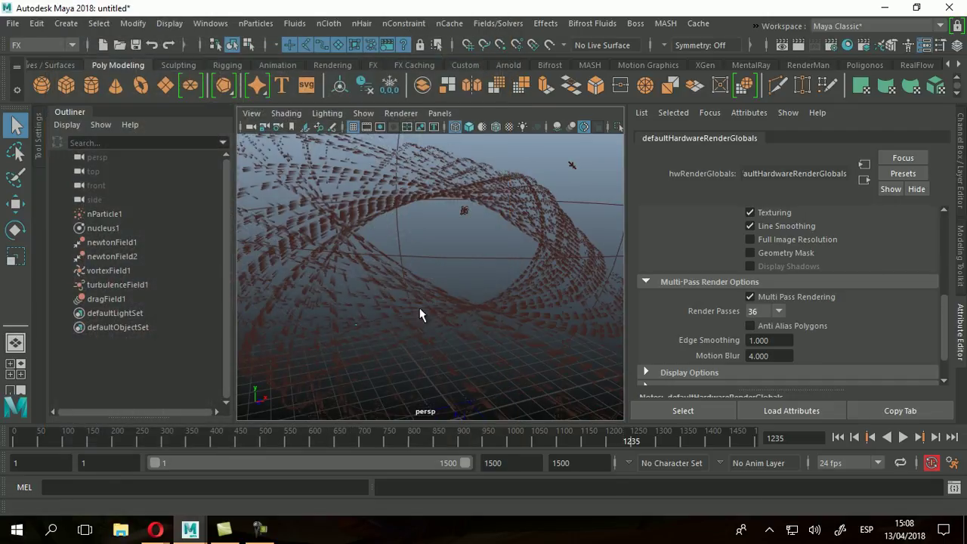
{"action": "left_click_drag", "start_coordinate": [525, 439], "coordinate": [55, 441]}
{"action": "left_click_drag", "start_coordinate": [401, 335], "coordinate": [291, 363], "text": "alt"}
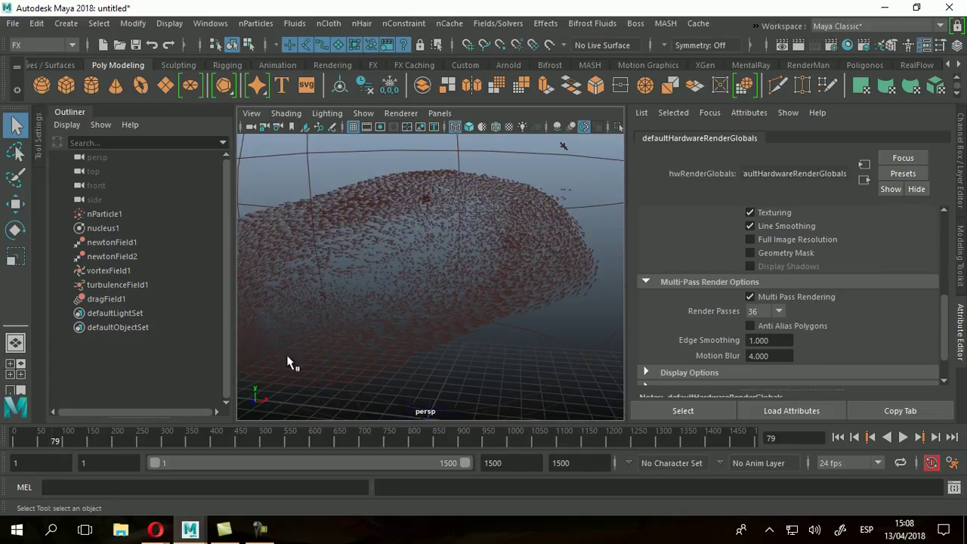
{"action": "left_click", "coordinate": [65, 441]}
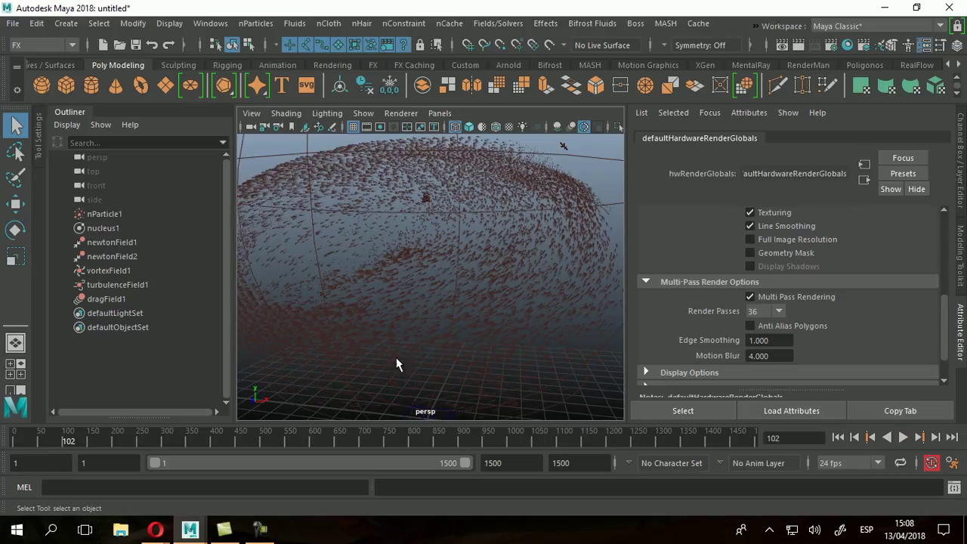
{"action": "right_click_drag", "start_coordinate": [357, 378], "coordinate": [468, 354], "text": "alt"}
{"action": "middle_click_drag", "start_coordinate": [532, 328], "coordinate": [497, 320], "text": "alt"}
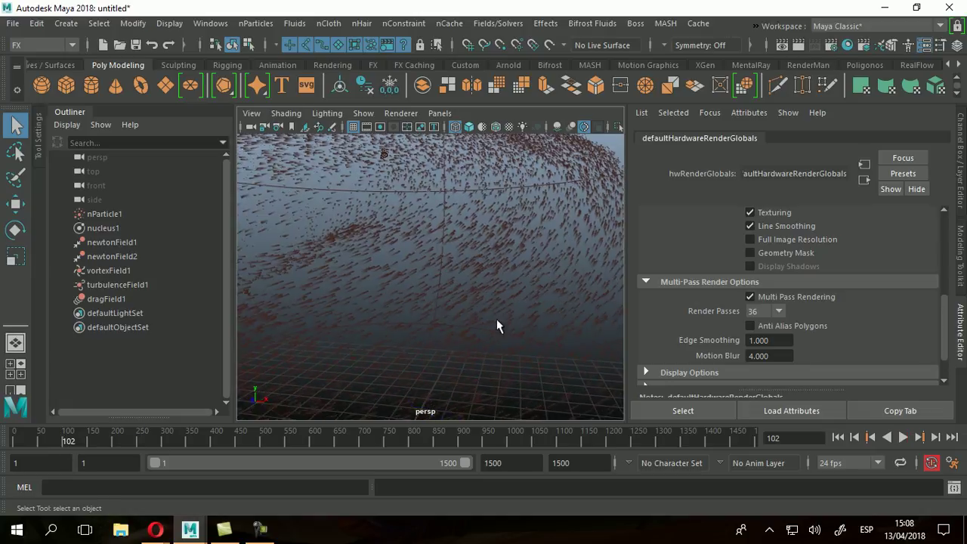
Step: Reopen the Hardware Render Buffer and test-render the early particle cloud, first as framed and again from closer in
{"action": "left_click", "coordinate": [209, 24]}
{"action": "mouse_move", "coordinate": [242, 103]}
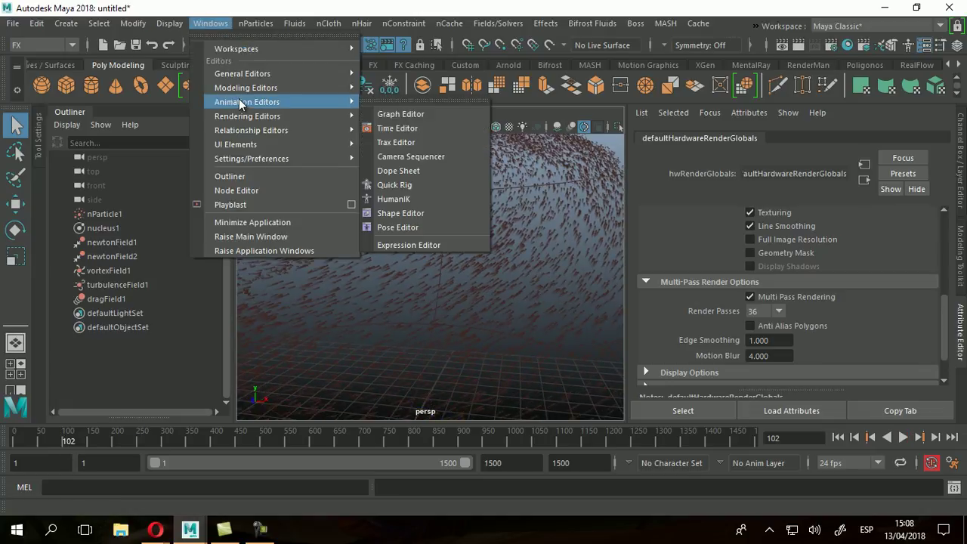
{"action": "left_click", "coordinate": [442, 278]}
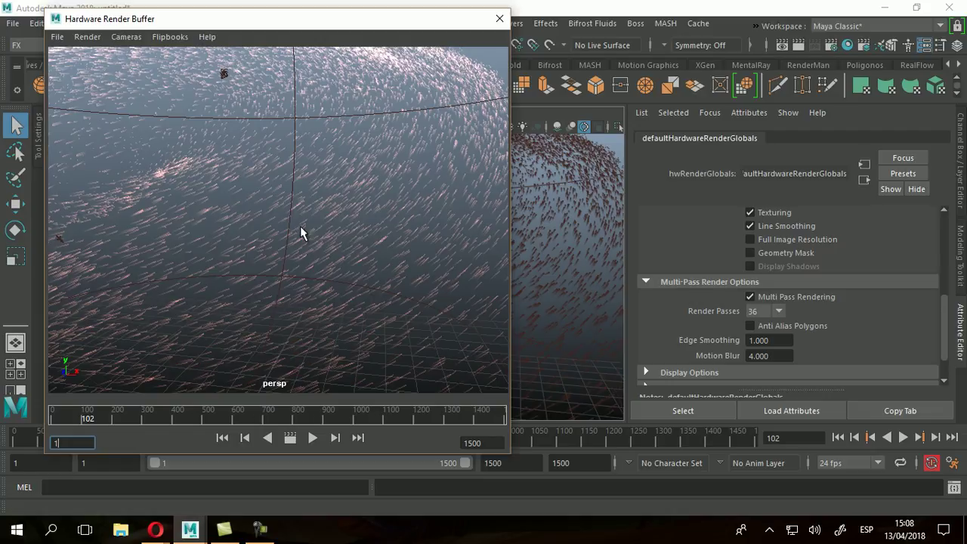
{"action": "left_click", "coordinate": [289, 439]}
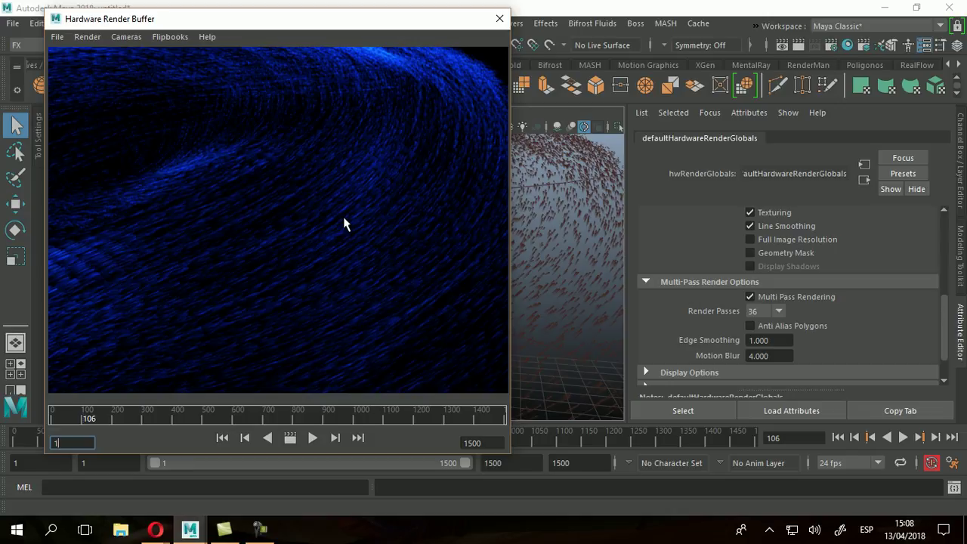
{"action": "left_click", "coordinate": [213, 253]}
{"action": "right_click_drag", "start_coordinate": [279, 204], "coordinate": [344, 227], "text": "alt"}
{"action": "left_click", "coordinate": [291, 438]}
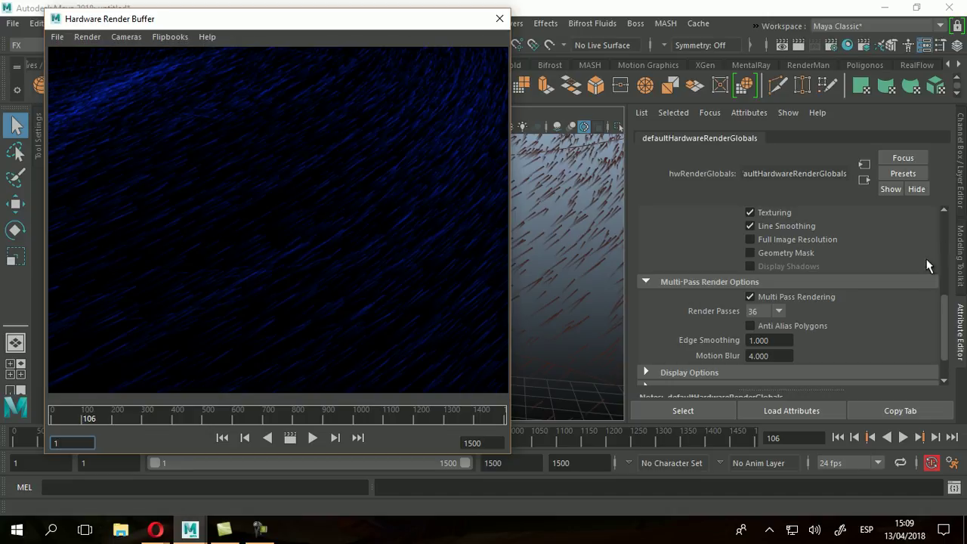
Step: Select the nParticle and darken its blue shading color by lowering the brightness value
{"action": "left_click_drag", "start_coordinate": [944, 309], "coordinate": [945, 298]}
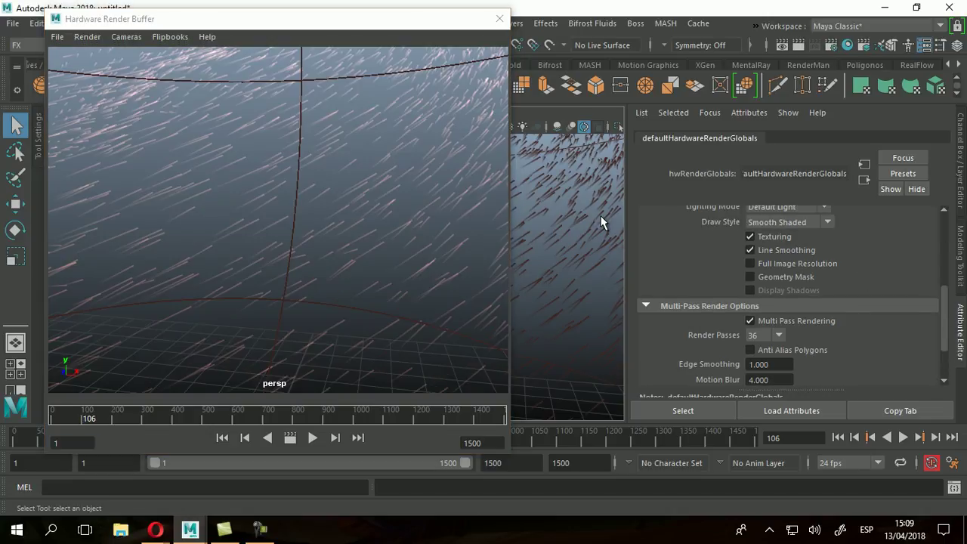
{"action": "left_click", "coordinate": [592, 196]}
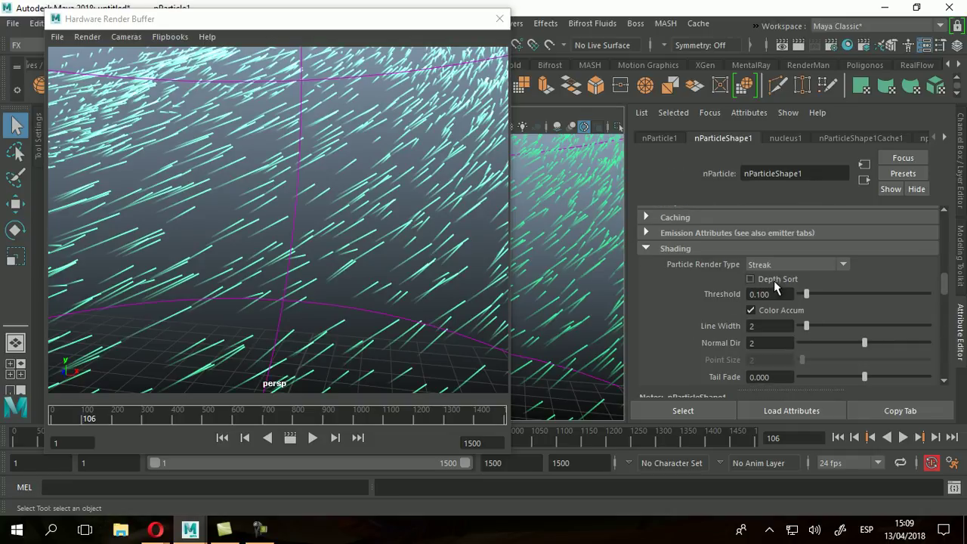
{"action": "mouse_move", "coordinate": [943, 285]}
{"action": "left_mouse_down"}
{"action": "mouse_move", "coordinate": [944, 219]}
{"action": "mouse_move", "coordinate": [938, 328]}
{"action": "left_mouse_up"}
{"action": "left_click", "coordinate": [748, 284]}
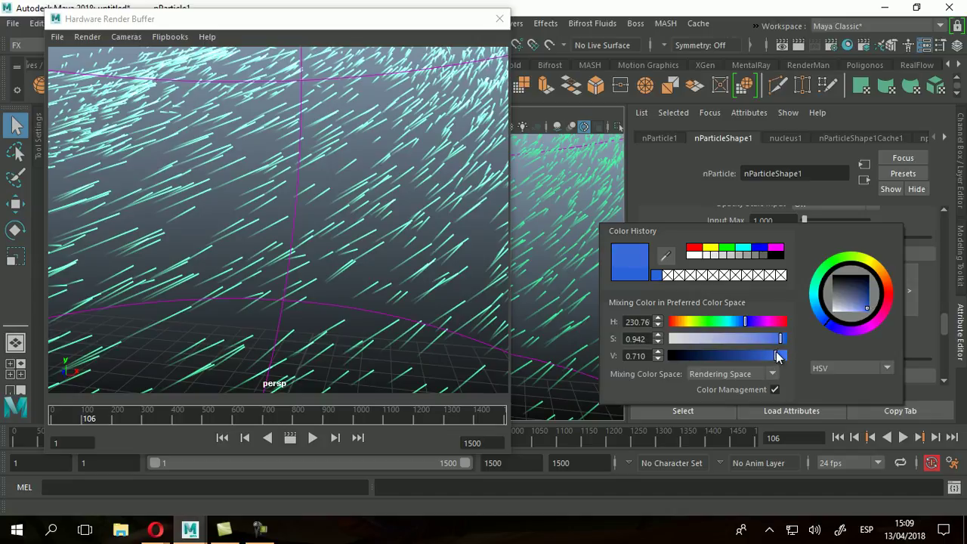
{"action": "mouse_move", "coordinate": [775, 357]}
{"action": "left_mouse_down"}
{"action": "mouse_move", "coordinate": [781, 344]}
{"action": "mouse_move", "coordinate": [757, 360]}
{"action": "left_mouse_up"}
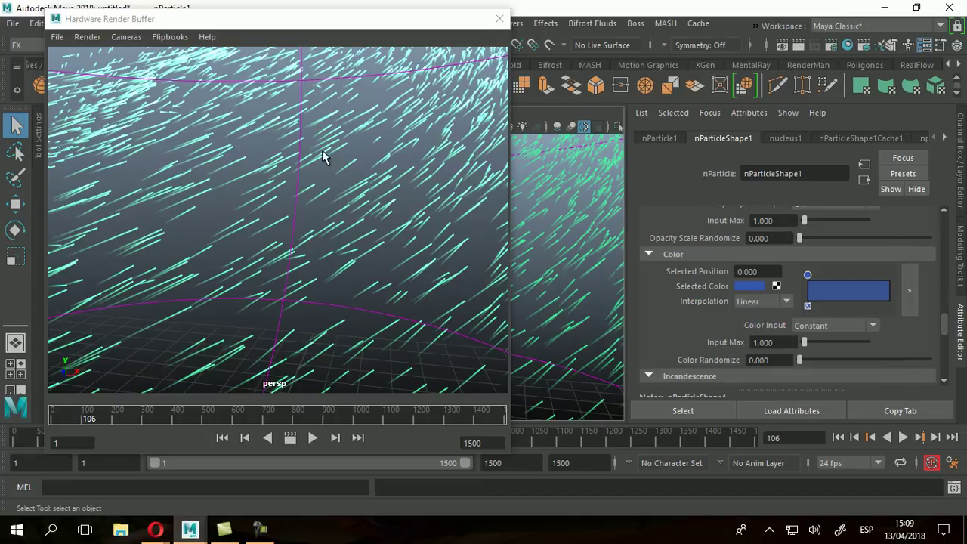
Step: Test-render the close-up with the darker blue, deselecting the nParticle for the render
{"action": "left_click", "coordinate": [290, 437]}
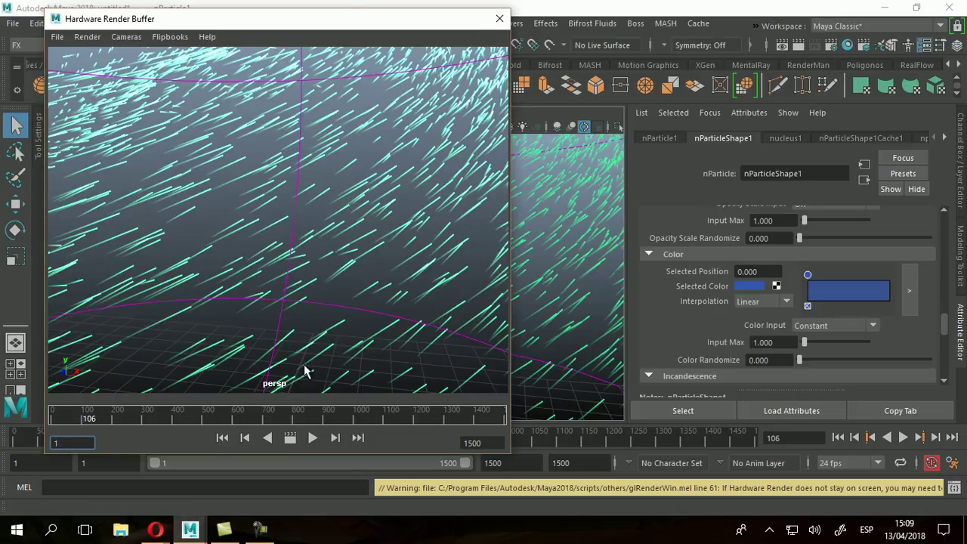
{"action": "left_click", "coordinate": [594, 307]}
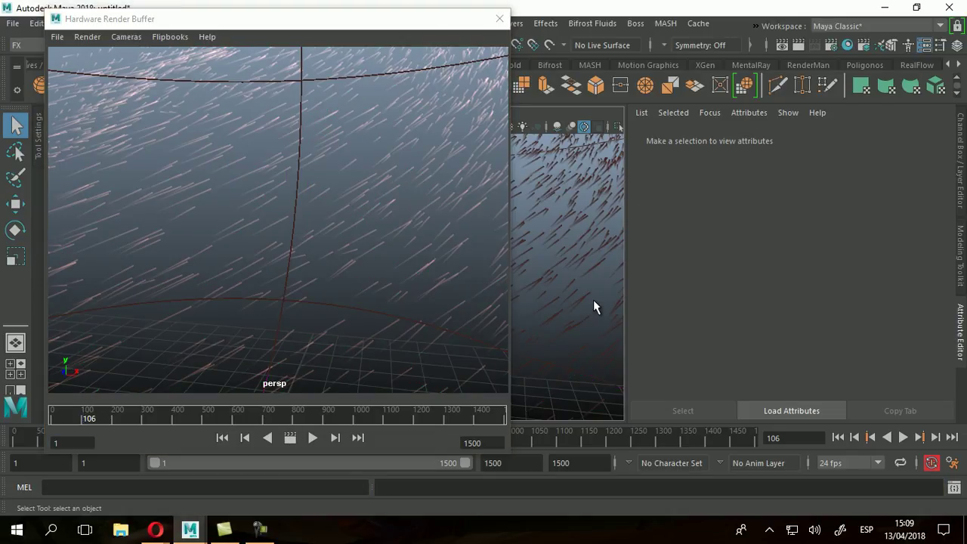
{"action": "left_click", "coordinate": [290, 438]}
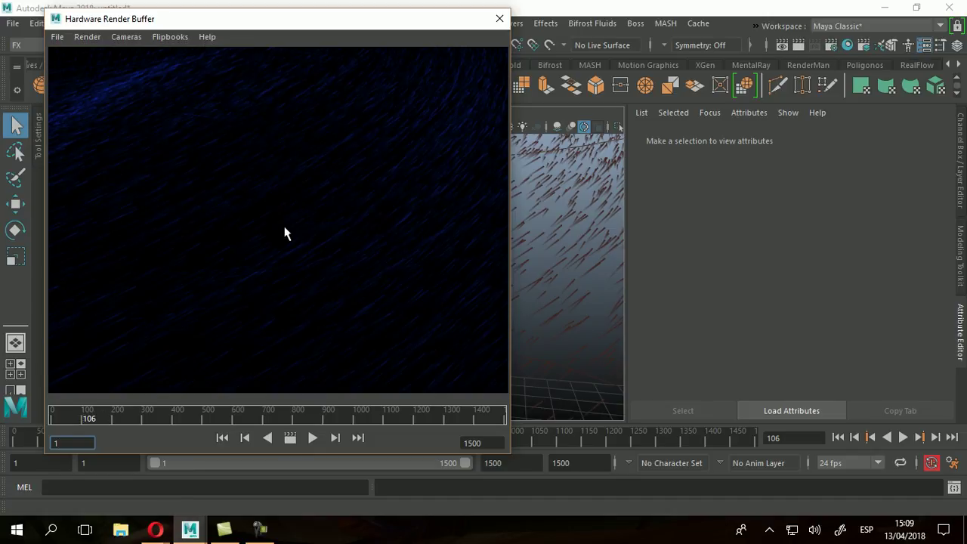
Step: Close the Hardware Render Buffer, frame the whole swirl, and test-render it unselected in a reopened buffer
{"action": "left_click", "coordinate": [495, 23]}
{"action": "middle_click_drag", "start_coordinate": [475, 204], "coordinate": [379, 247], "text": "alt"}
{"action": "left_click_drag", "start_coordinate": [378, 247], "coordinate": [405, 248], "text": "alt"}
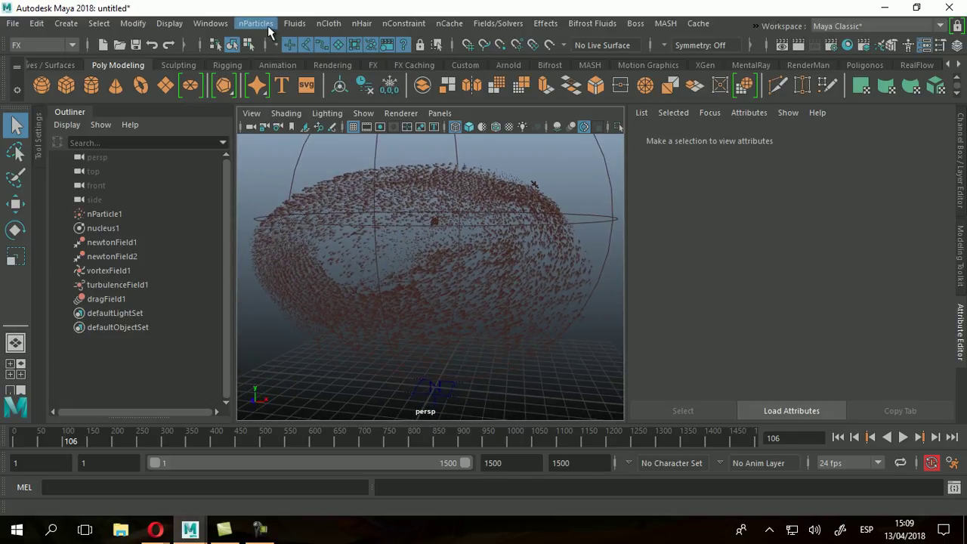
{"action": "left_click", "coordinate": [253, 23]}
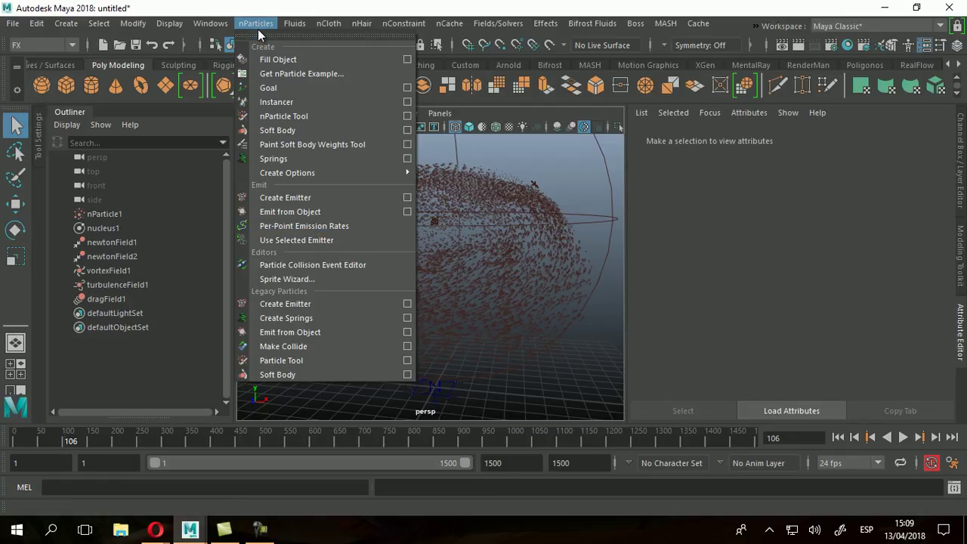
{"action": "mouse_move", "coordinate": [210, 23]}
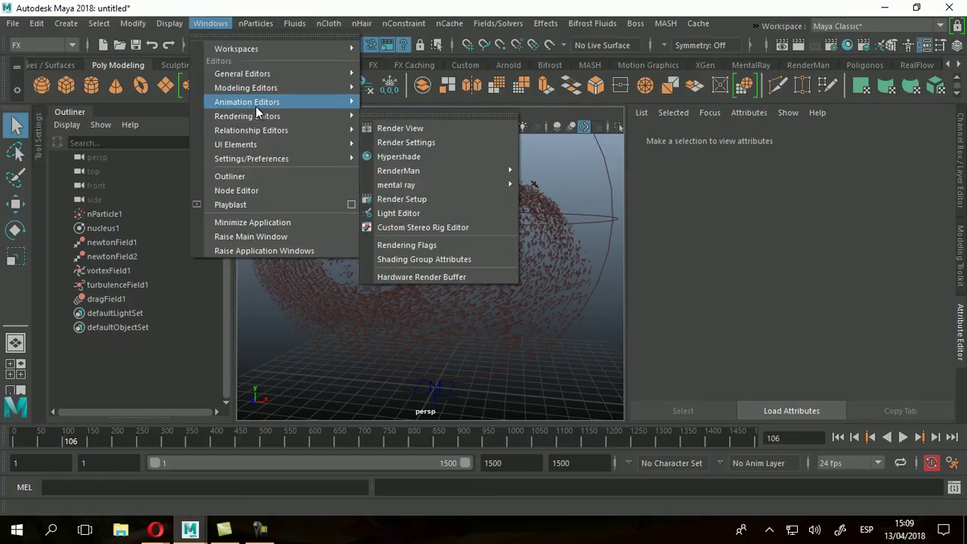
{"action": "left_click", "coordinate": [448, 281]}
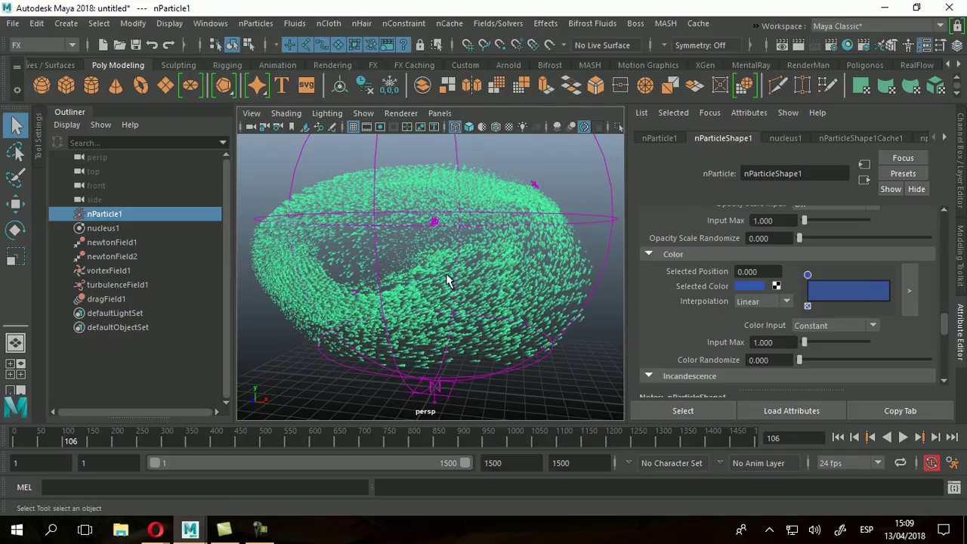
{"action": "left_click", "coordinate": [210, 24]}
{"action": "mouse_move", "coordinate": [248, 117]}
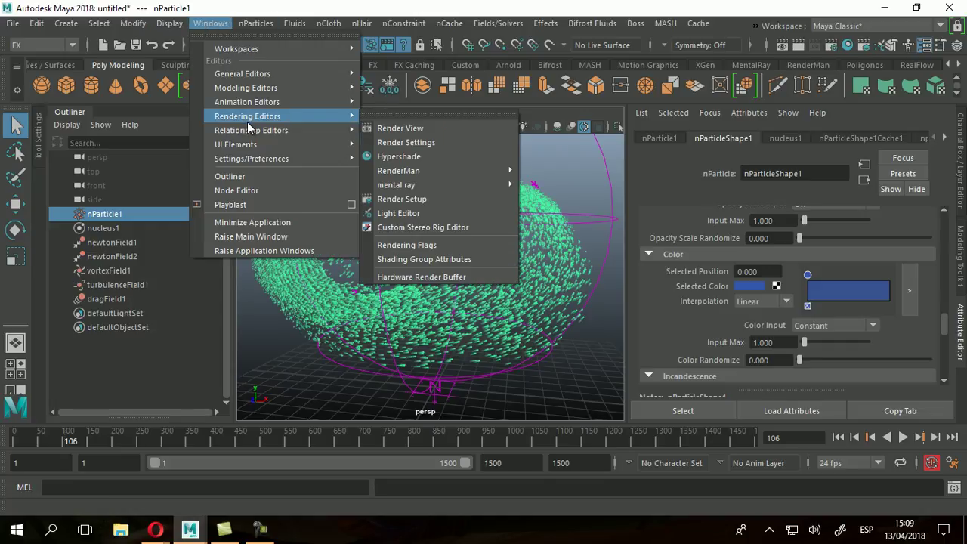
{"action": "left_click", "coordinate": [401, 274]}
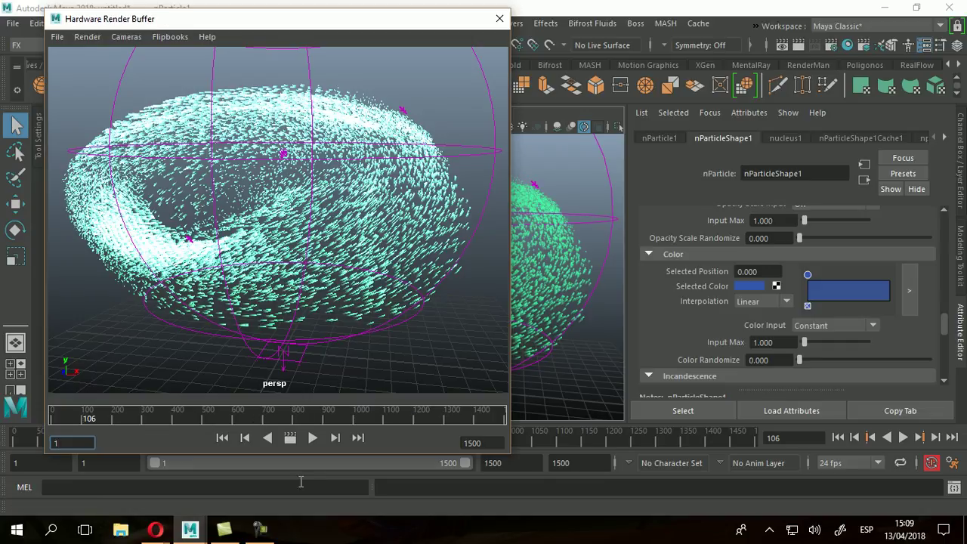
{"action": "left_click", "coordinate": [594, 345]}
{"action": "left_click", "coordinate": [292, 437]}
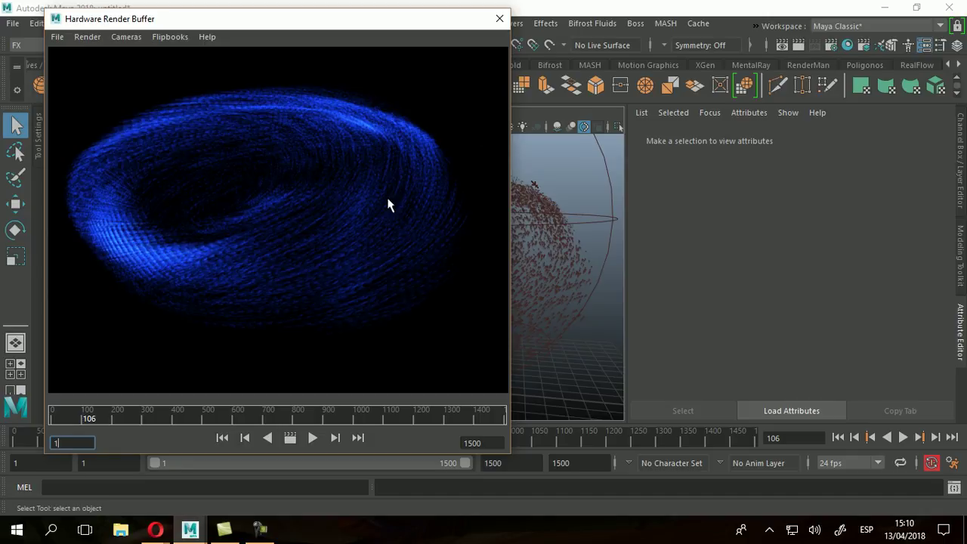
Step: Close the Hardware Render Buffer and select the nParticle with its streaks in close view
{"action": "left_click", "coordinate": [499, 18]}
{"action": "left_click", "coordinate": [540, 295]}
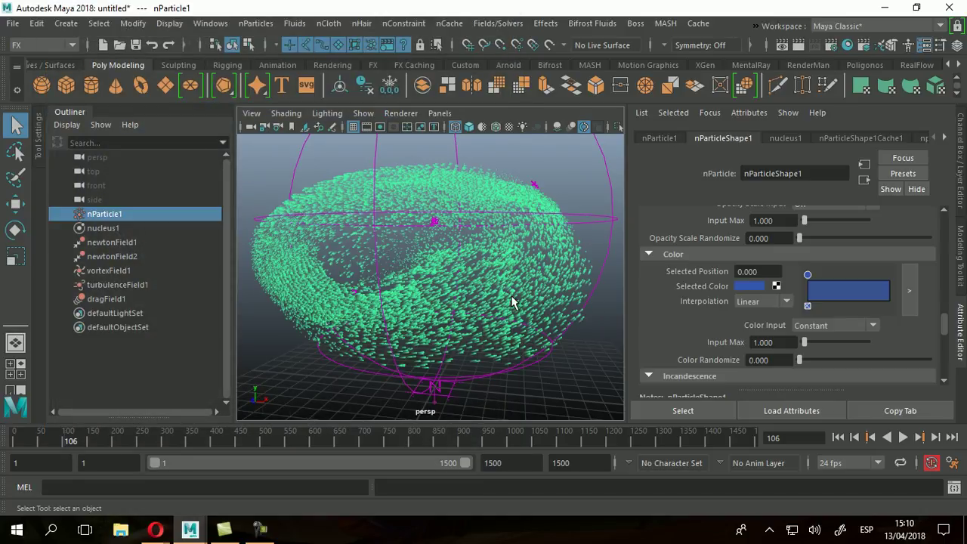
{"action": "scroll", "coordinate": [514, 287], "scroll_direction": "up", "scroll_amount": 4}
{"action": "right_click_drag", "start_coordinate": [432, 258], "coordinate": [445, 306], "text": "alt"}
{"action": "mouse_move", "coordinate": [449, 281]}
{"action": "left_mouse_down", "text": "alt"}
{"action": "mouse_move", "coordinate": [454, 265]}
{"action": "mouse_move", "coordinate": [455, 274]}
{"action": "left_mouse_up", "text": "alt"}
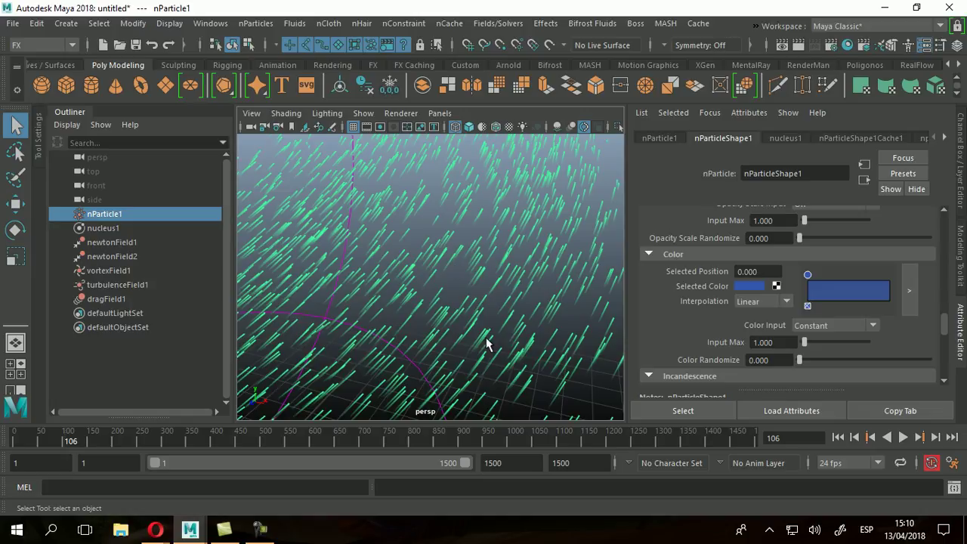
{"action": "left_click", "coordinate": [496, 285]}
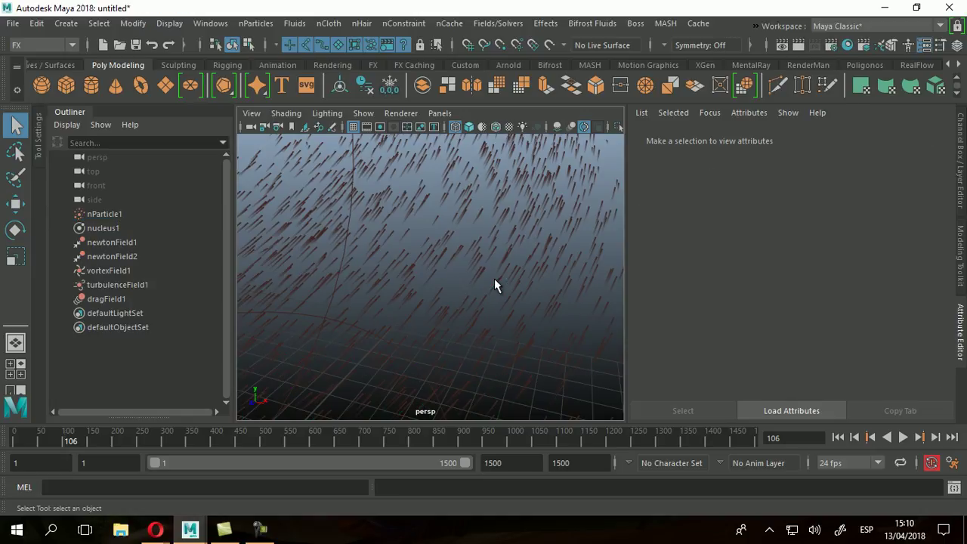
{"action": "left_click", "coordinate": [496, 228]}
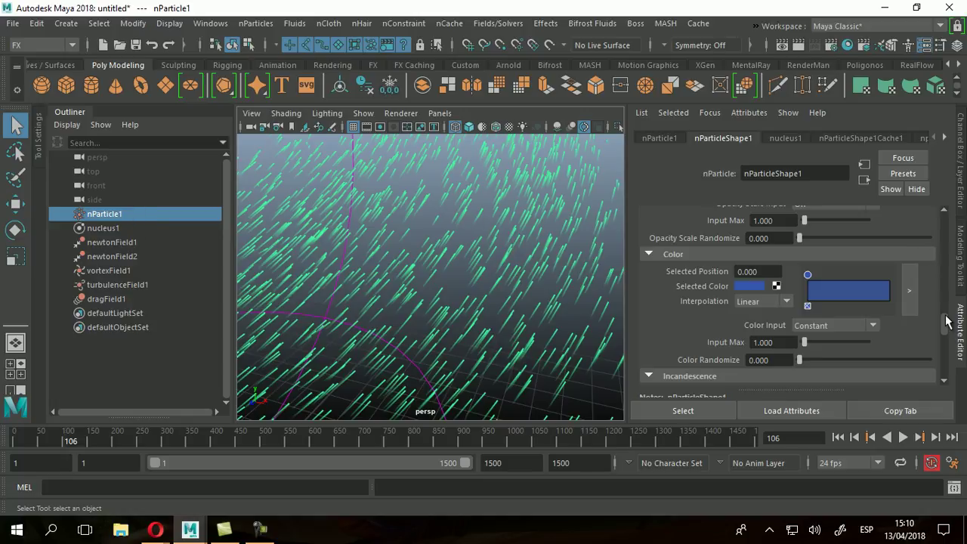
Step: Try the MultiStreak particle render type on the nParticle with Multi Count lowered to 1
{"action": "left_click_drag", "start_coordinate": [944, 323], "coordinate": [950, 289]}
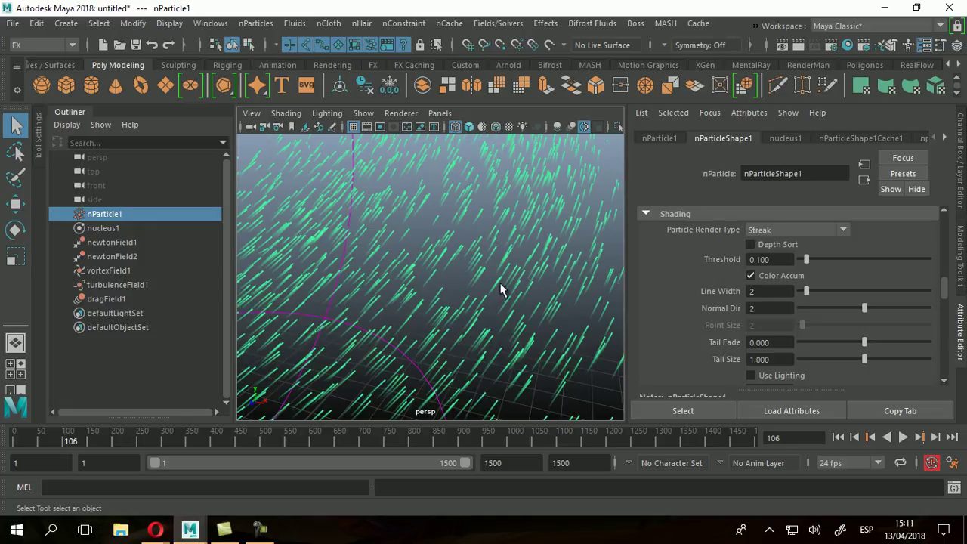
{"action": "left_click", "coordinate": [772, 231]}
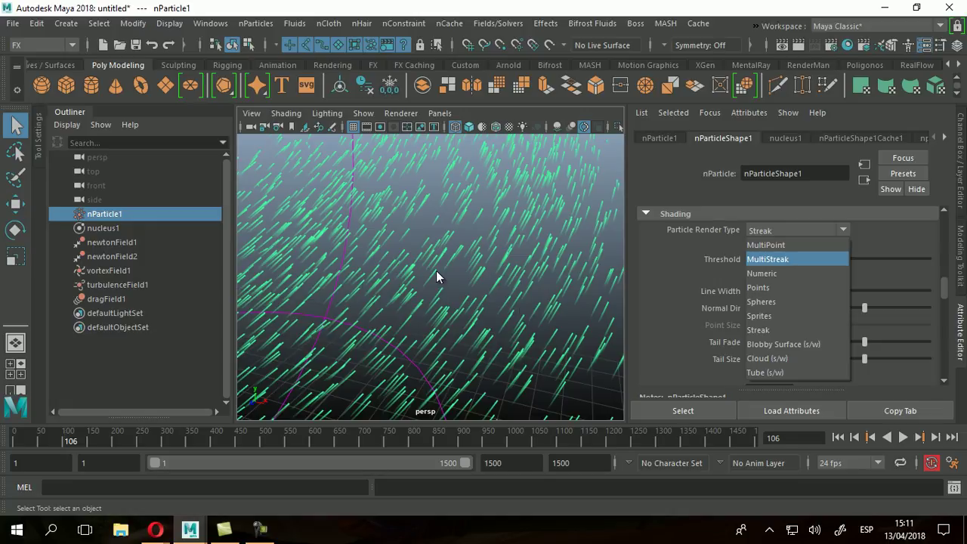
{"action": "left_click", "coordinate": [784, 260]}
{"action": "mouse_move", "coordinate": [565, 309]}
{"action": "middle_mouse_down", "text": "alt"}
{"action": "mouse_move", "coordinate": [443, 274]}
{"action": "mouse_move", "coordinate": [456, 284]}
{"action": "mouse_move", "coordinate": [400, 254]}
{"action": "mouse_move", "coordinate": [415, 270]}
{"action": "mouse_move", "coordinate": [383, 234]}
{"action": "mouse_move", "coordinate": [415, 259]}
{"action": "mouse_move", "coordinate": [443, 244]}
{"action": "mouse_move", "coordinate": [501, 257]}
{"action": "mouse_move", "coordinate": [490, 261]}
{"action": "middle_mouse_up", "text": "alt"}
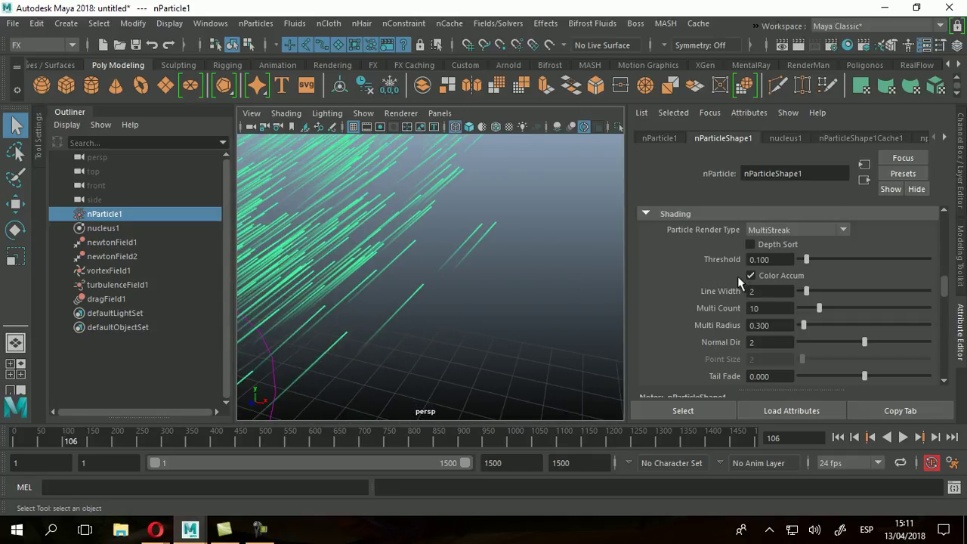
{"action": "left_click_drag", "start_coordinate": [819, 303], "coordinate": [777, 312]}
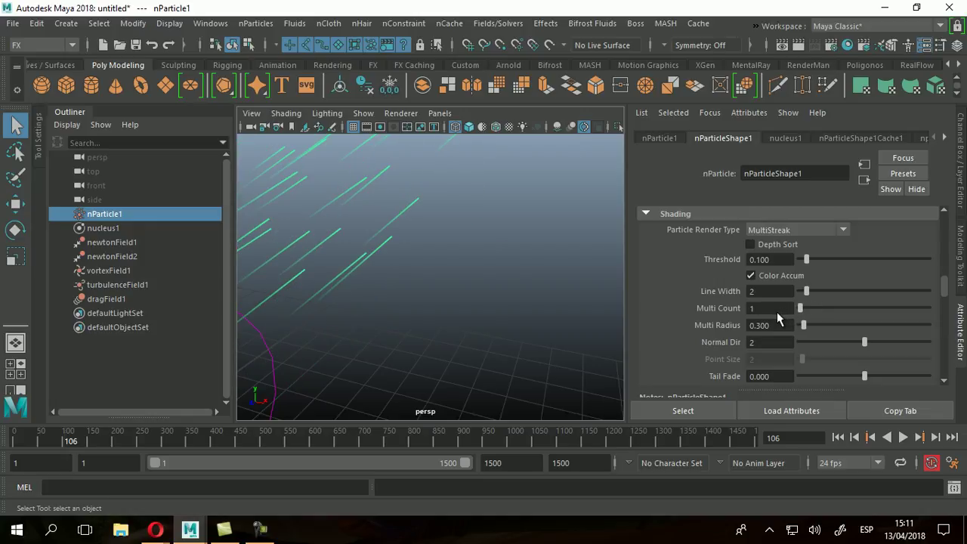
{"action": "left_click", "coordinate": [772, 309]}
Step: Return the particle render type to Streak and examine a single streak up close
{"action": "left_click", "coordinate": [769, 229]}
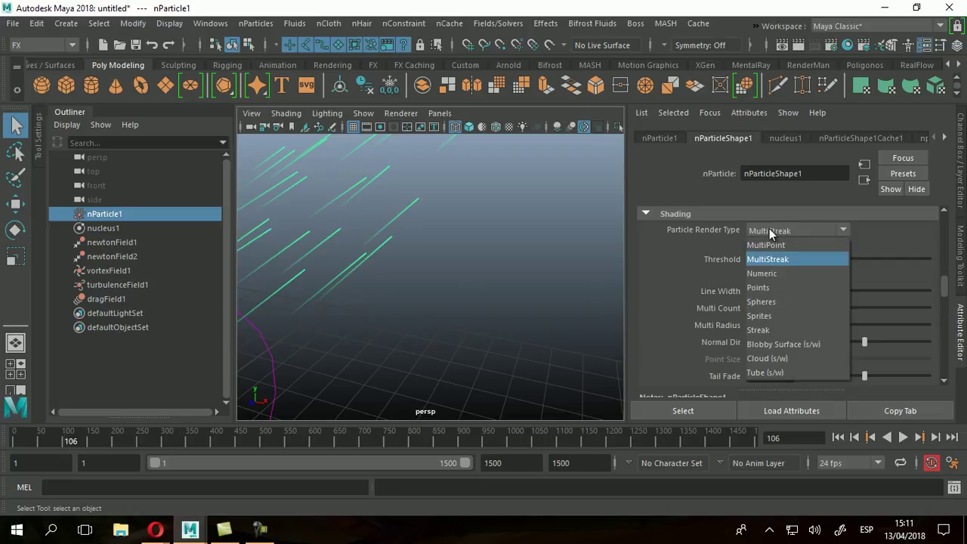
{"action": "left_click", "coordinate": [759, 330]}
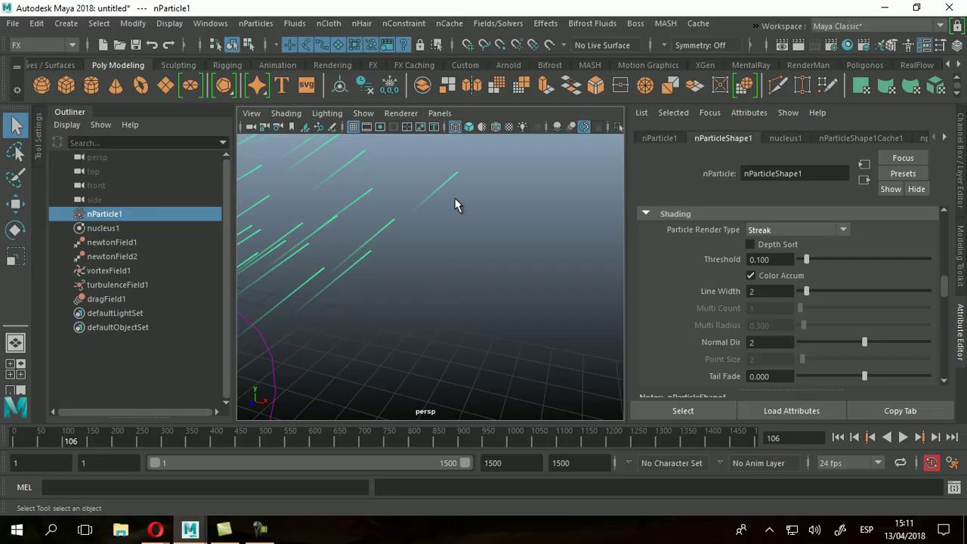
{"action": "right_click_drag", "start_coordinate": [452, 201], "coordinate": [445, 227], "text": "alt"}
{"action": "left_click_drag", "start_coordinate": [446, 229], "coordinate": [440, 232], "text": "alt"}
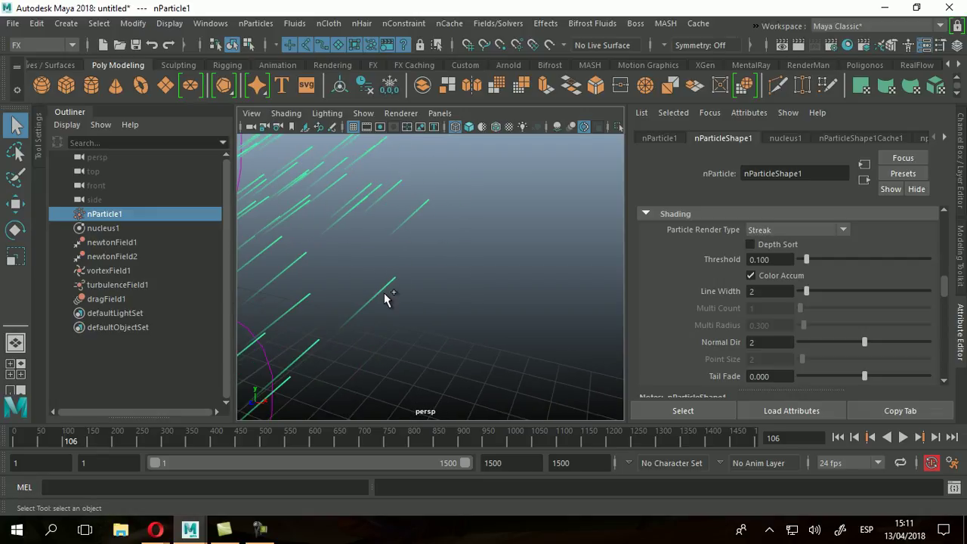
{"action": "mouse_move", "coordinate": [392, 255]}
{"action": "left_mouse_down"}
{"action": "mouse_move", "coordinate": [327, 291]}
{"action": "mouse_move", "coordinate": [349, 346]}
{"action": "mouse_move", "coordinate": [423, 306]}
{"action": "mouse_move", "coordinate": [392, 258]}
{"action": "left_mouse_up"}
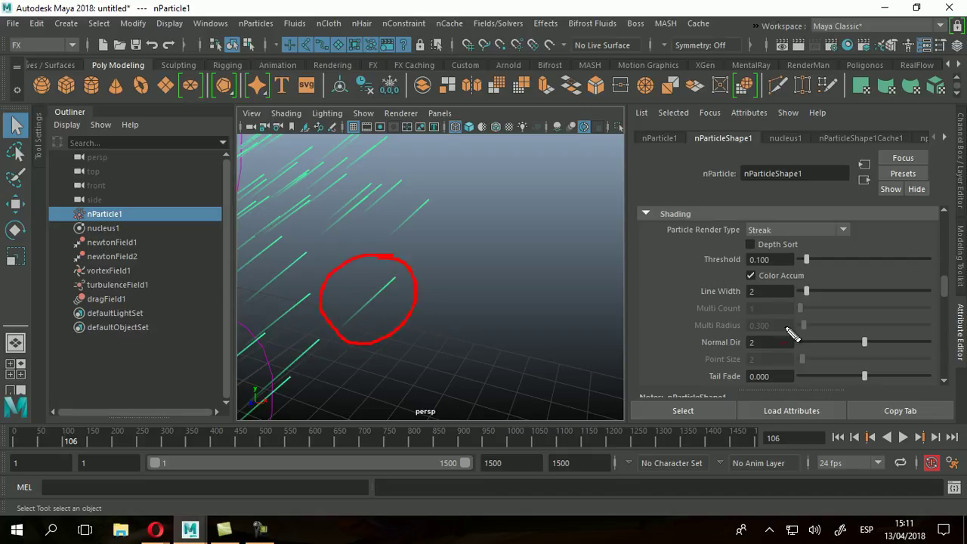
{"action": "key", "text": "Escape"}
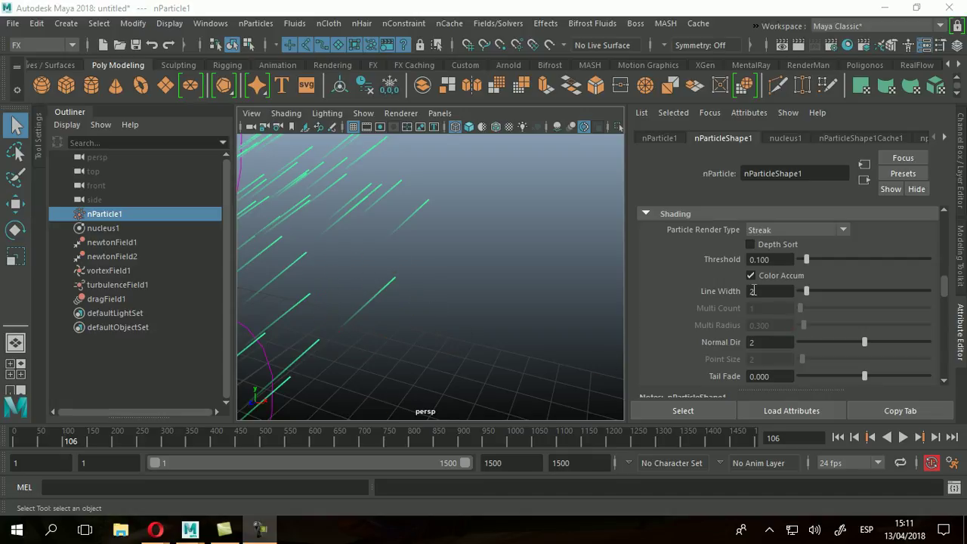
Step: Set the particle render type to MultiStreak with a Multi Count of 9
{"action": "left_click", "coordinate": [762, 230]}
{"action": "left_click", "coordinate": [771, 259]}
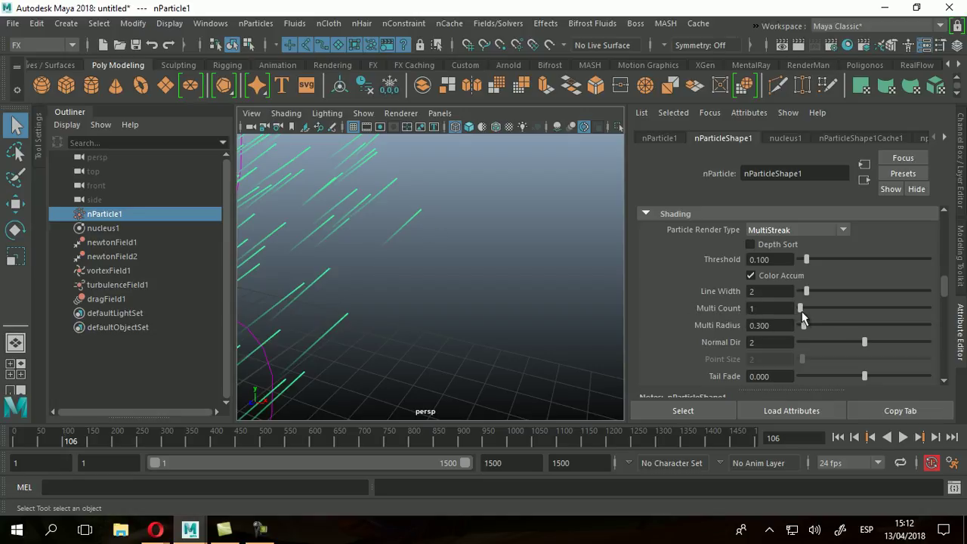
{"action": "left_click_drag", "start_coordinate": [802, 310], "coordinate": [817, 308]}
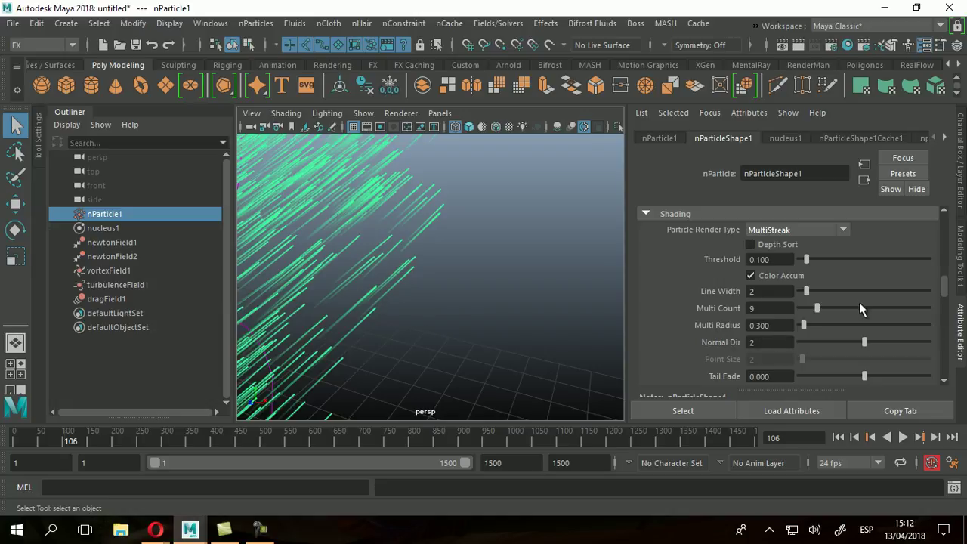
Step: Try Multi Radius values of 0.056, 0 and 0.333 to compare how the streaks spread
{"action": "mouse_move", "coordinate": [806, 325]}
{"action": "left_mouse_down"}
{"action": "mouse_move", "coordinate": [814, 330]}
{"action": "mouse_move", "coordinate": [802, 330]}
{"action": "left_mouse_up"}
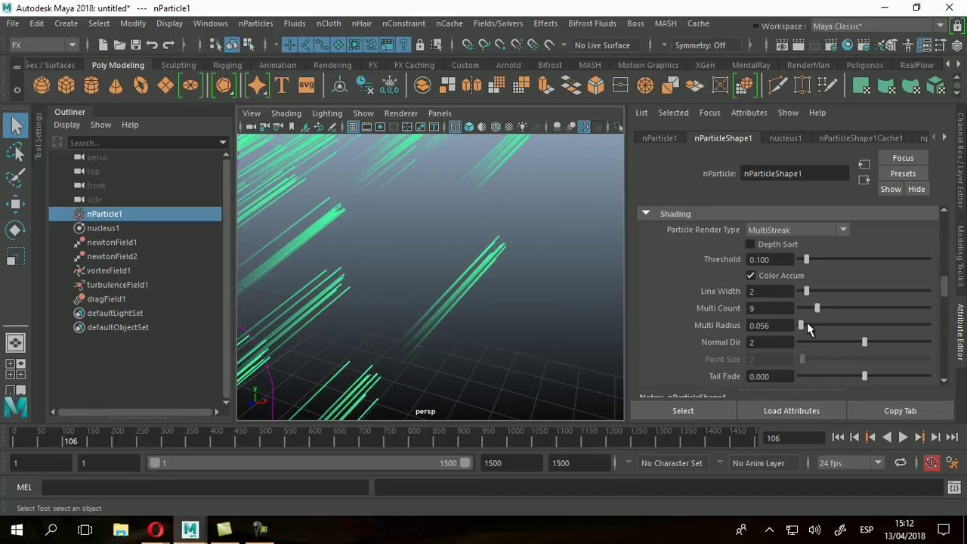
{"action": "left_click_drag", "start_coordinate": [800, 326], "coordinate": [798, 327]}
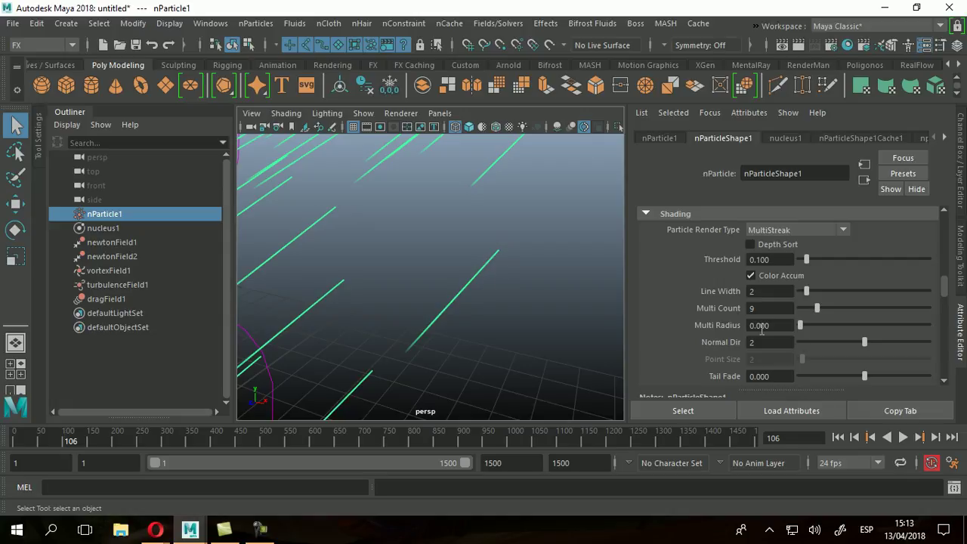
{"action": "left_click_drag", "start_coordinate": [801, 330], "coordinate": [804, 330]}
Step: Play the simulation with the whole swirl in view and set the Multi Radius to 0.722
{"action": "right_click_drag", "start_coordinate": [489, 310], "coordinate": [403, 282], "text": "alt"}
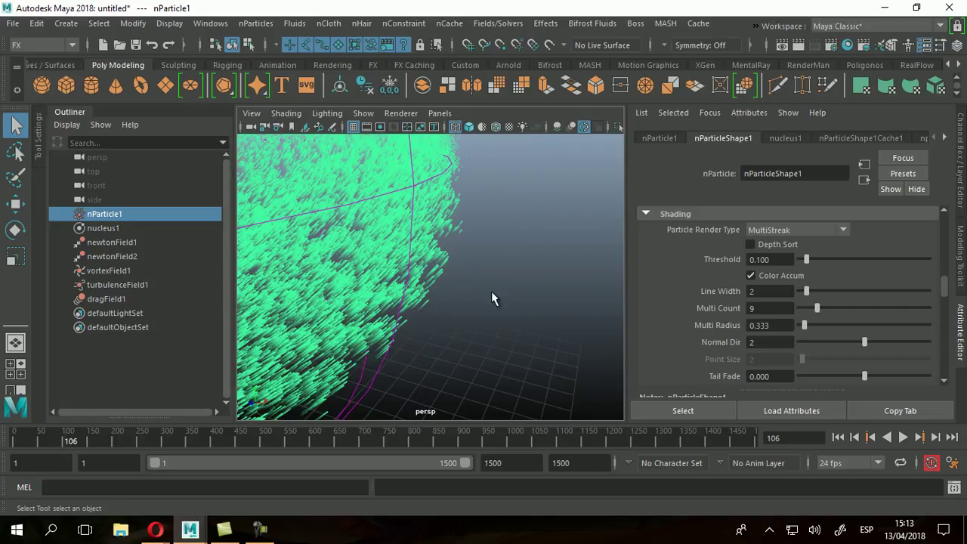
{"action": "right_click_drag", "start_coordinate": [446, 233], "coordinate": [442, 270], "text": "alt"}
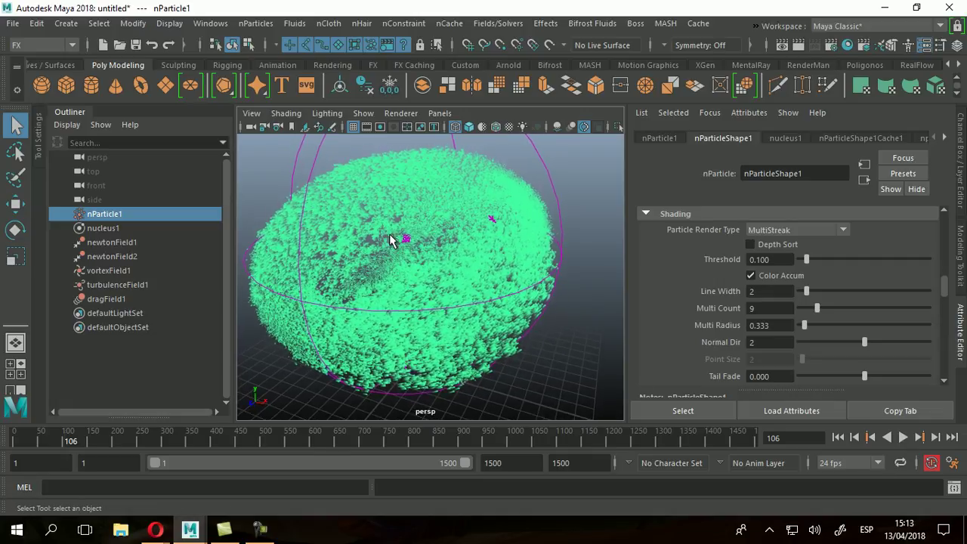
{"action": "left_click", "coordinate": [903, 438]}
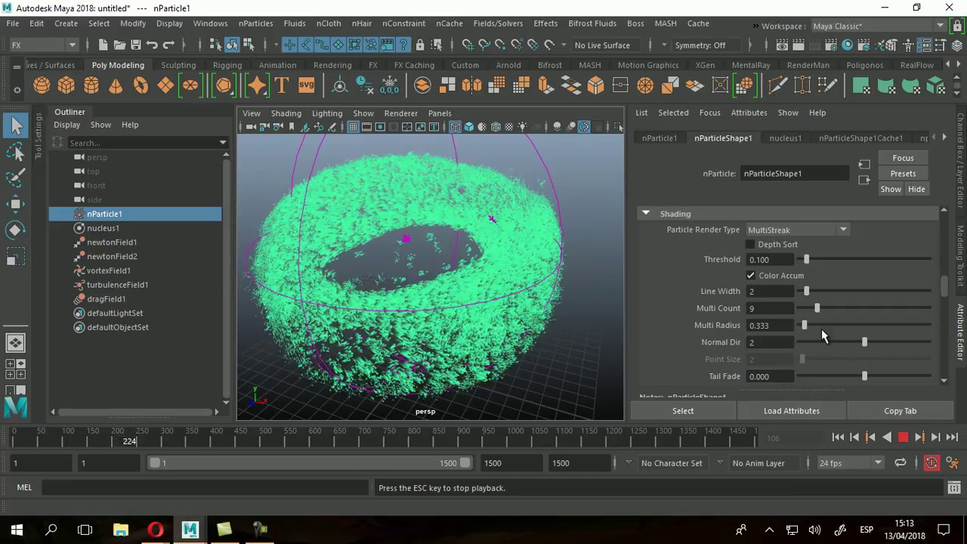
{"action": "left_click_drag", "start_coordinate": [805, 325], "coordinate": [809, 325]}
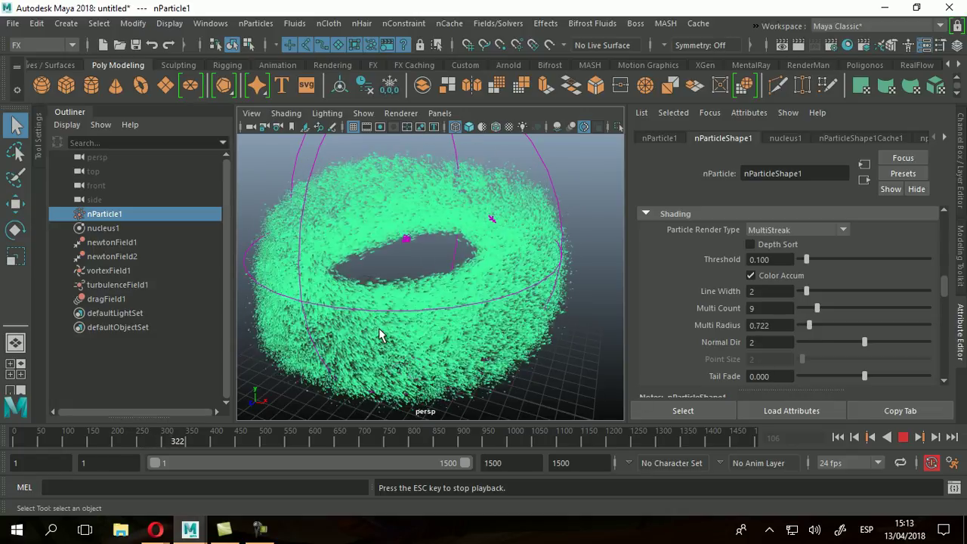
Step: Set the Multi Count to 15, watch the swirl play from a few angles, and stop playback
{"action": "mouse_move", "coordinate": [398, 328]}
{"action": "left_mouse_down", "text": "alt"}
{"action": "mouse_move", "coordinate": [423, 339]}
{"action": "mouse_move", "coordinate": [406, 333]}
{"action": "left_mouse_up", "text": "alt"}
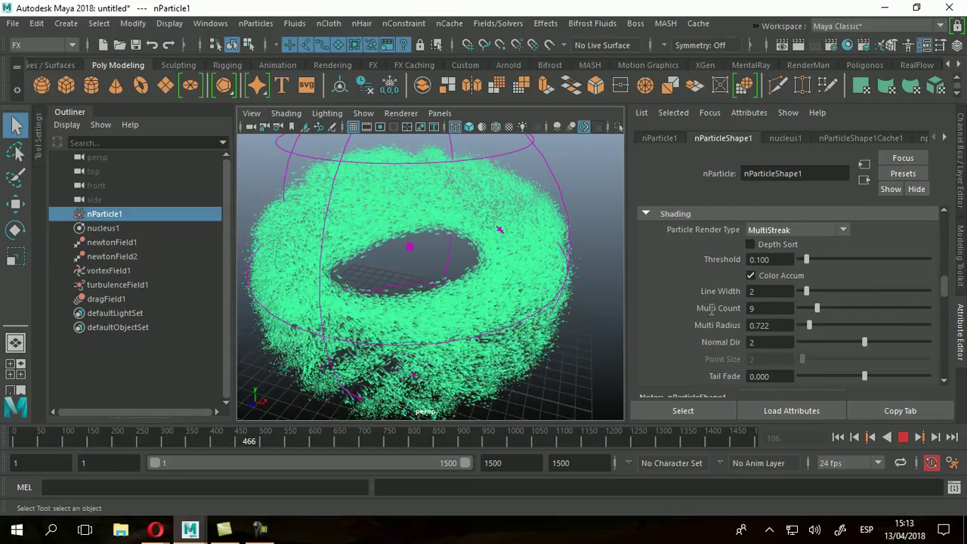
{"action": "left_click", "coordinate": [759, 309]}
{"action": "type", "text": "1"}
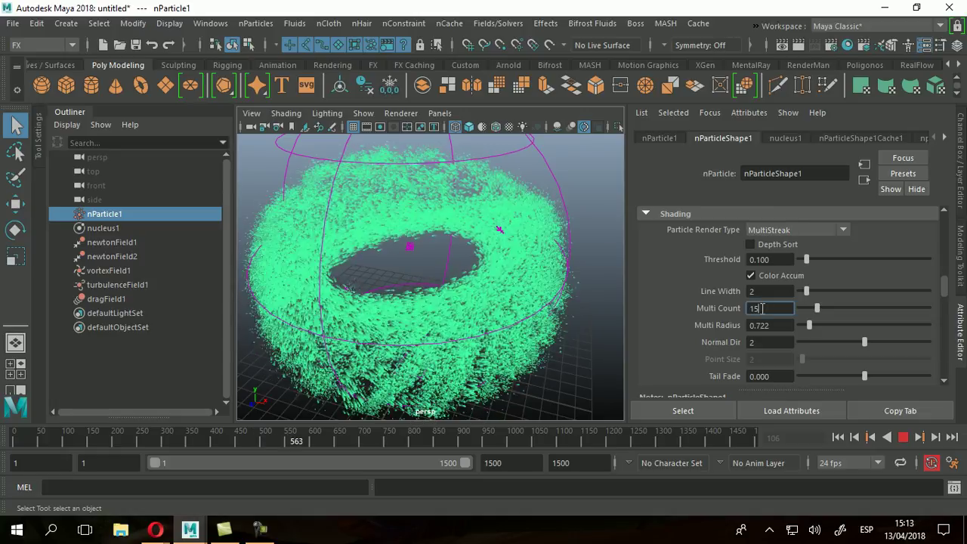
{"action": "type", "text": "5"}
{"action": "key", "text": "Return"}
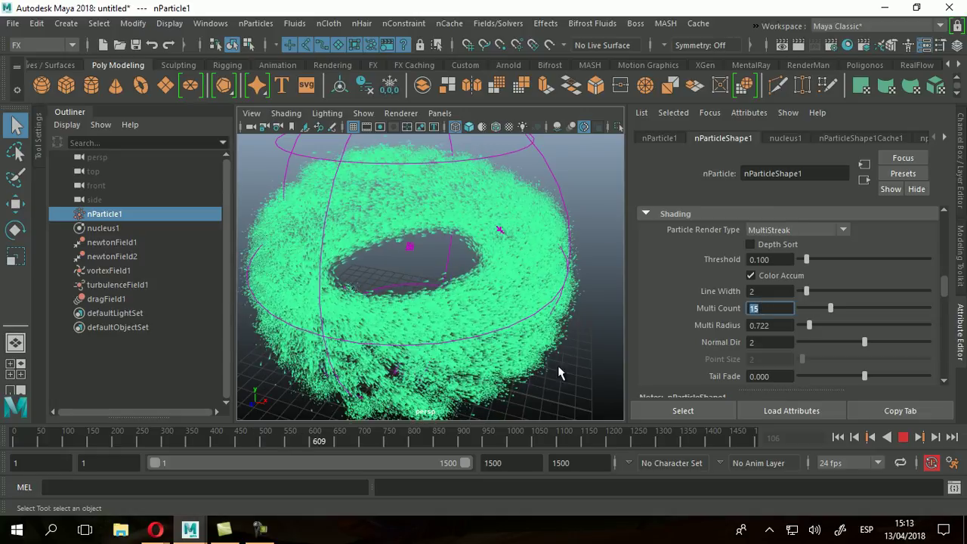
{"action": "left_click_drag", "start_coordinate": [529, 355], "coordinate": [444, 303], "text": "alt"}
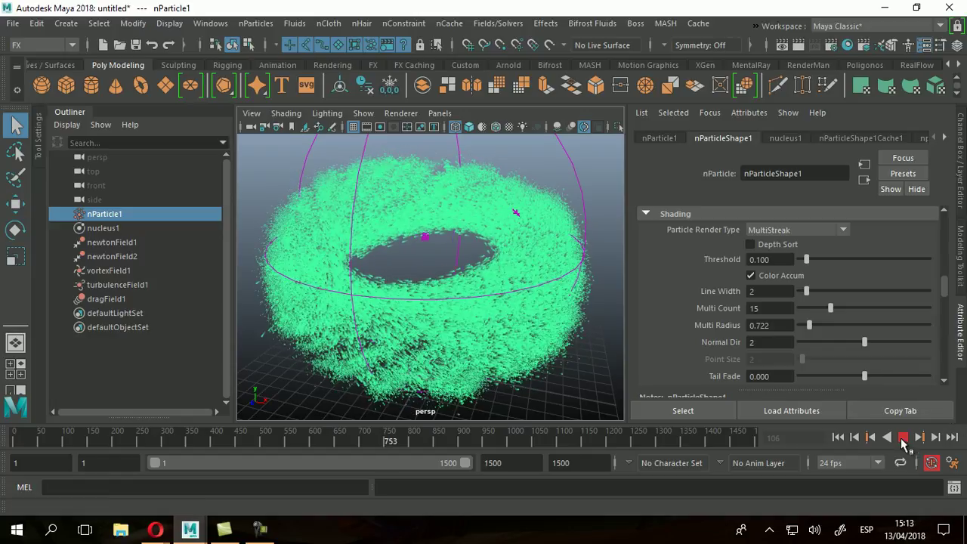
{"action": "left_click", "coordinate": [900, 444]}
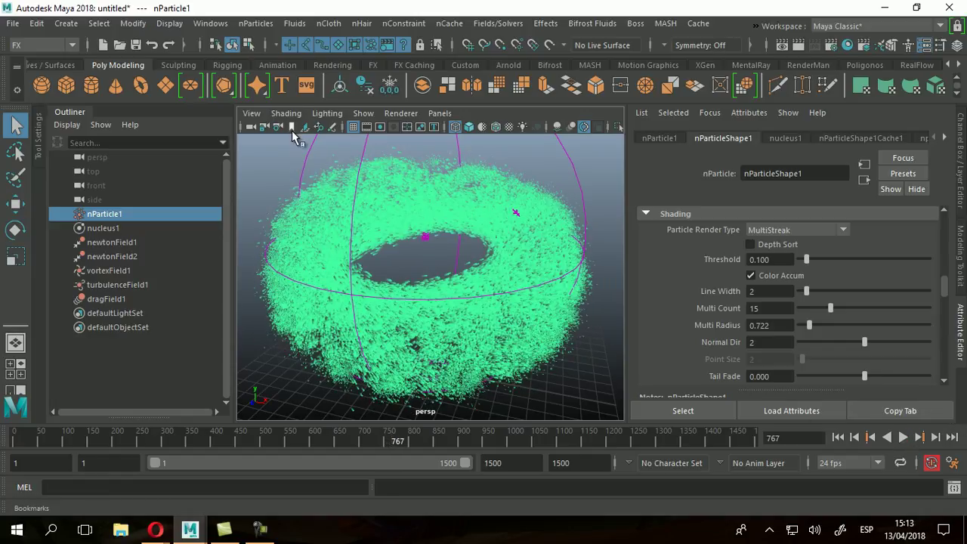
Step: Open the Hardware Render Buffer and, with the particles deselected, test-render the whole swirl and a close-up of its lower edge
{"action": "left_click", "coordinate": [199, 26]}
{"action": "mouse_move", "coordinate": [226, 115]}
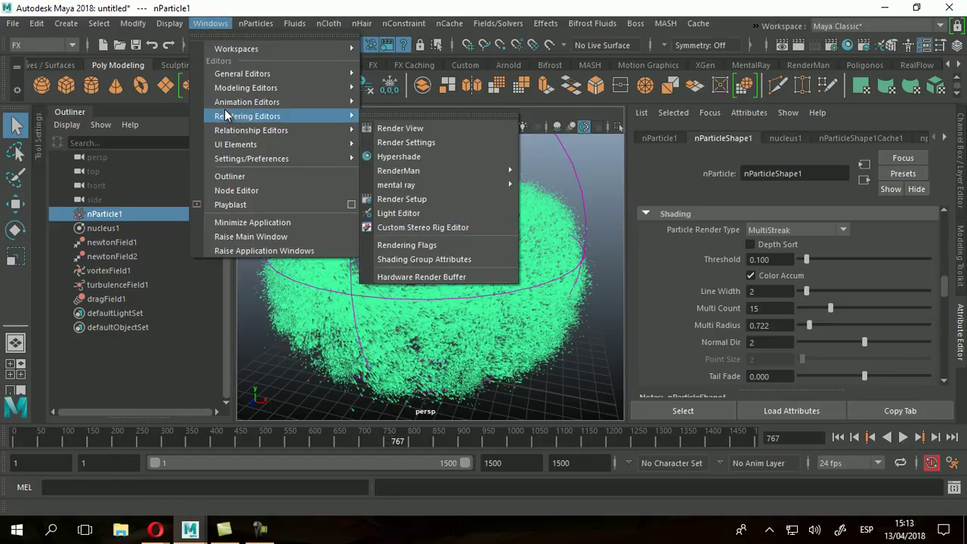
{"action": "left_click", "coordinate": [416, 277]}
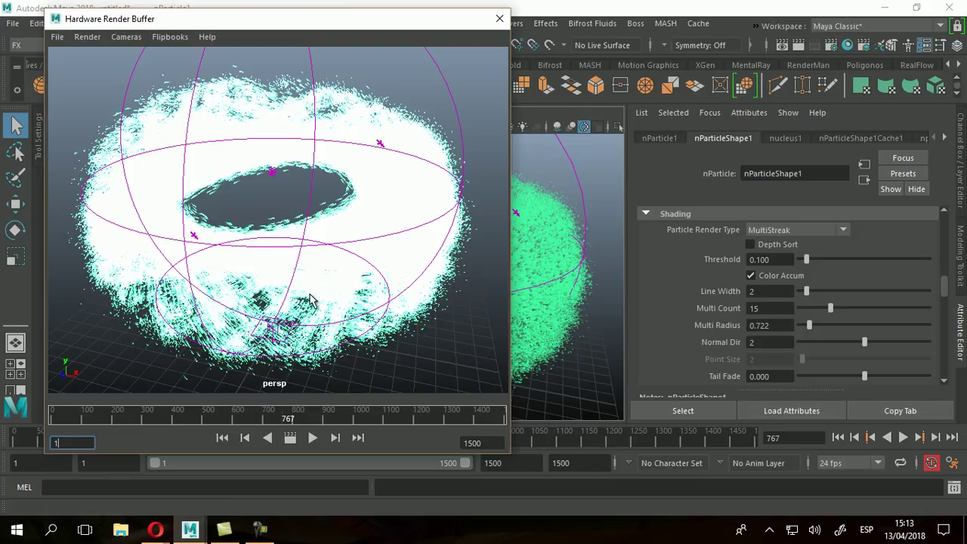
{"action": "left_click", "coordinate": [580, 382]}
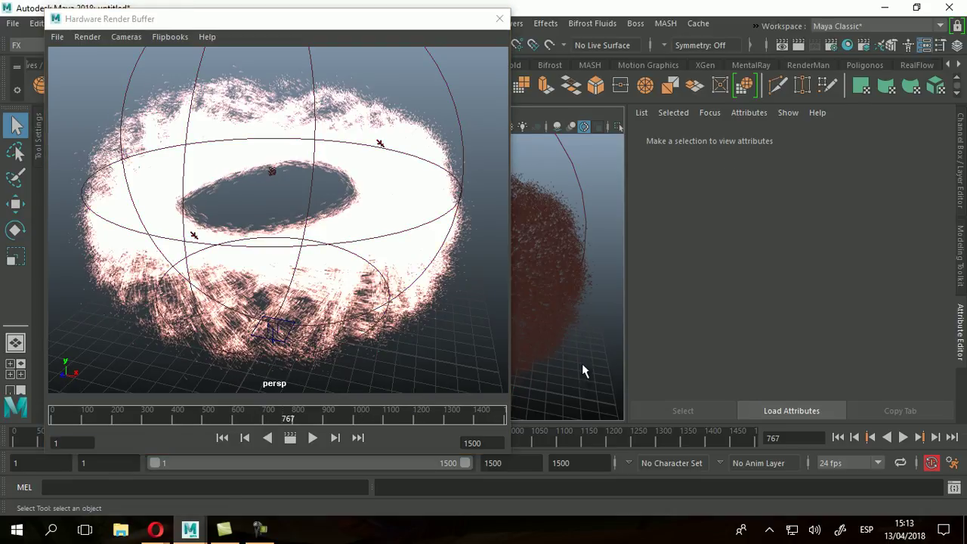
{"action": "left_click", "coordinate": [294, 442]}
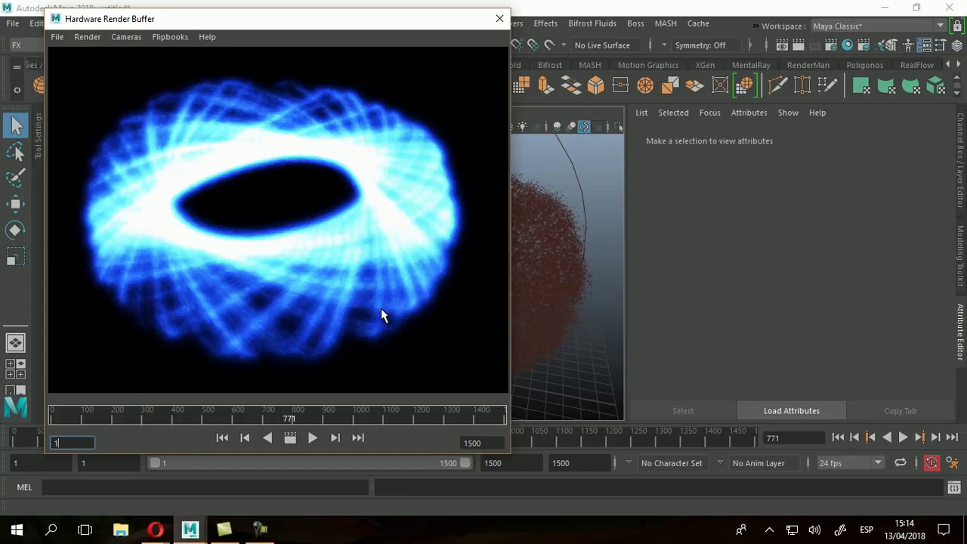
{"action": "scroll", "coordinate": [380, 316], "scroll_direction": "up", "scroll_amount": 3}
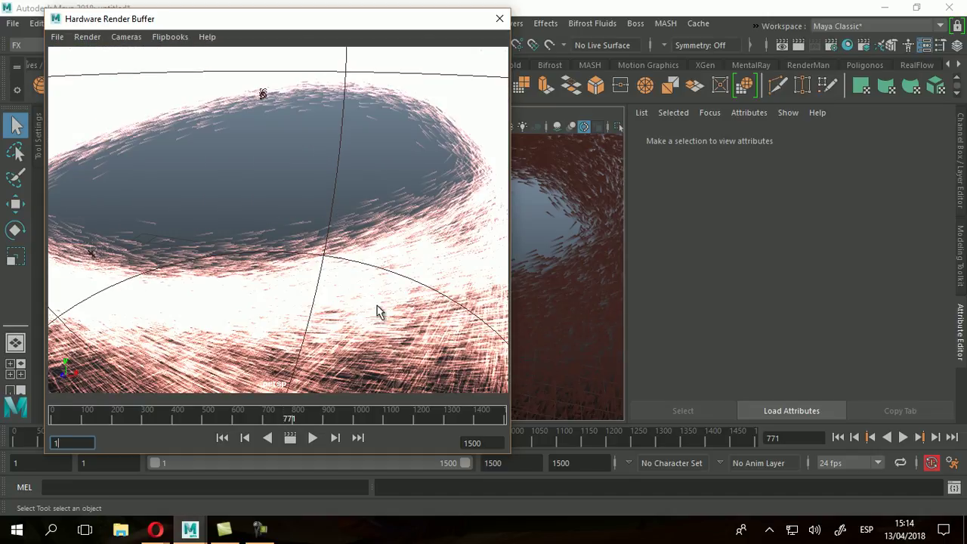
{"action": "left_click_drag", "start_coordinate": [369, 324], "coordinate": [266, 222], "text": "alt"}
{"action": "left_click", "coordinate": [290, 438]}
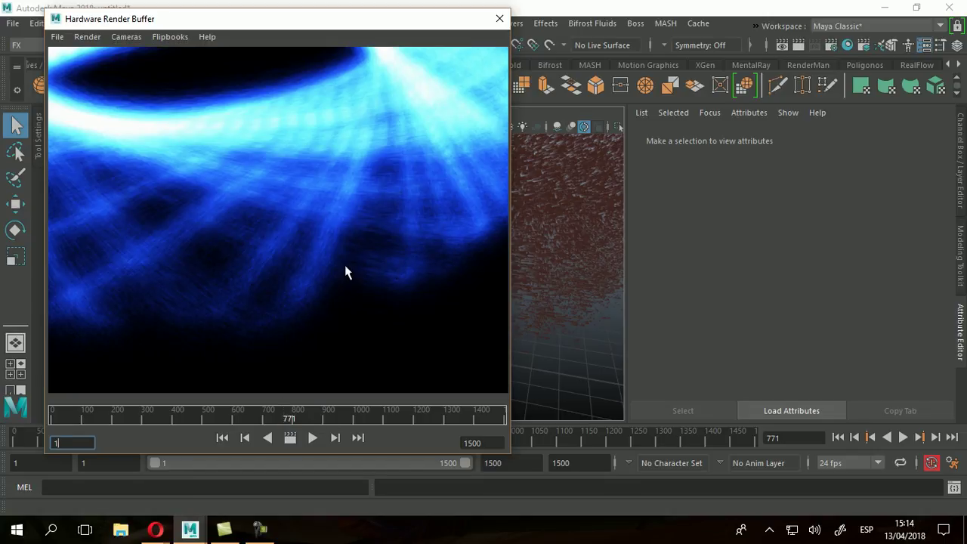
Step: Set Motion Blur to 0 in the hardware render attributes and test-render the close-up
{"action": "left_click", "coordinate": [88, 36]}
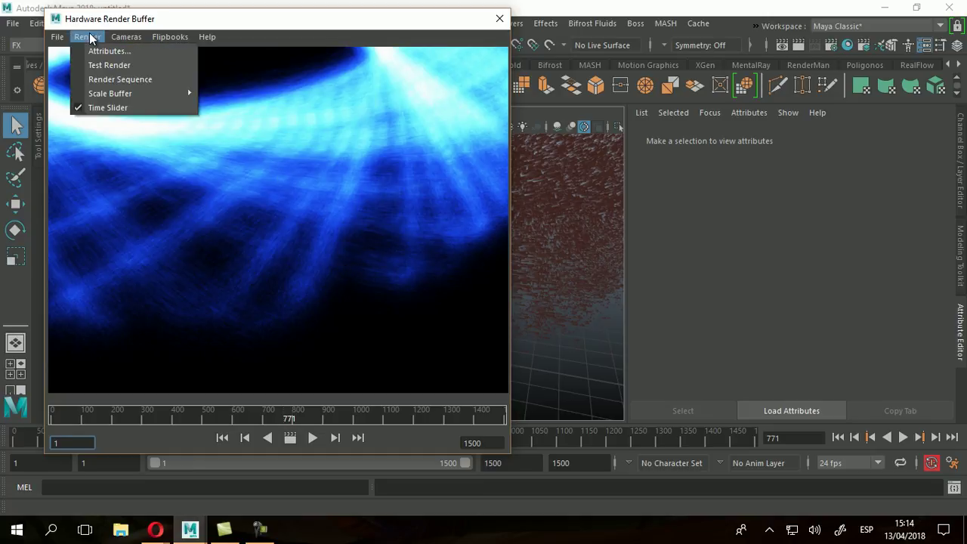
{"action": "left_click", "coordinate": [114, 51]}
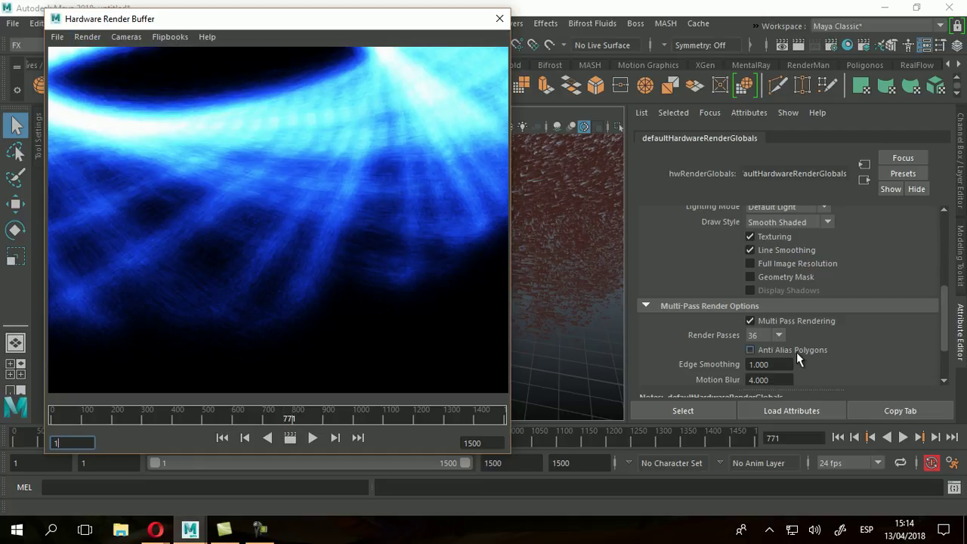
{"action": "scroll", "coordinate": [789, 340], "scroll_direction": "down", "scroll_amount": 2}
{"action": "left_click", "coordinate": [767, 337]}
{"action": "type", "text": "0"}
{"action": "key", "text": "Return"}
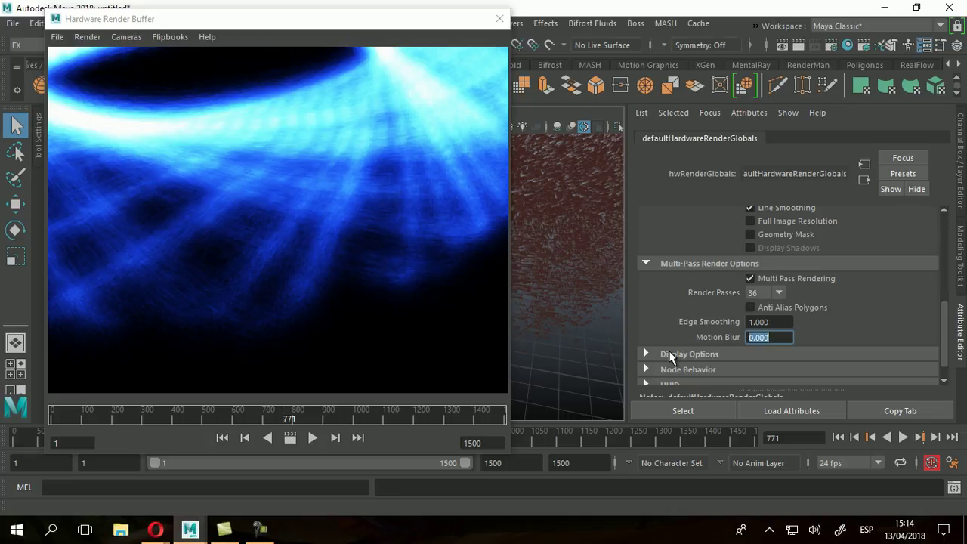
{"action": "left_click", "coordinate": [289, 437]}
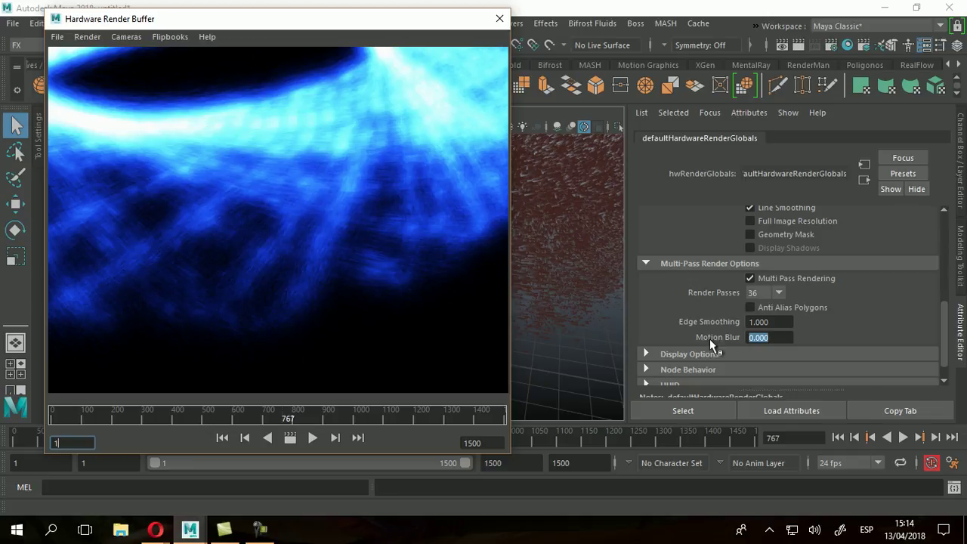
Step: Set Motion Blur to 5 and test-render both the close-up and the whole swirl
{"action": "left_click", "coordinate": [783, 337]}
{"action": "type", "text": "5"}
{"action": "key", "text": "Return"}
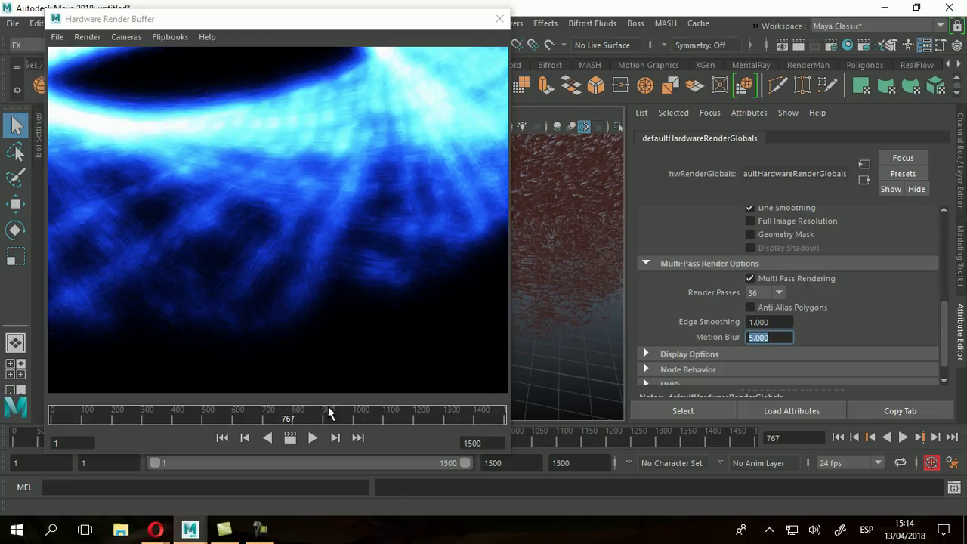
{"action": "left_click", "coordinate": [291, 438]}
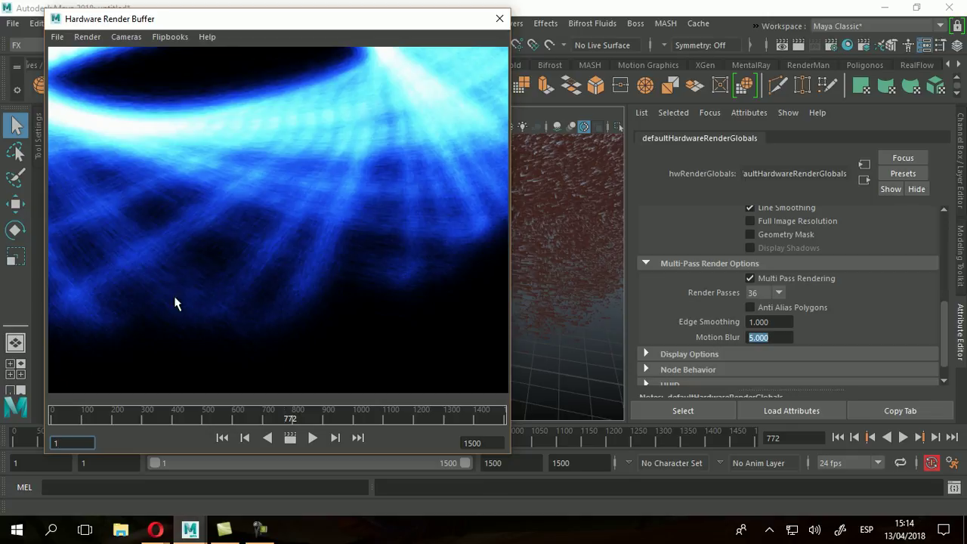
{"action": "left_click", "coordinate": [320, 301]}
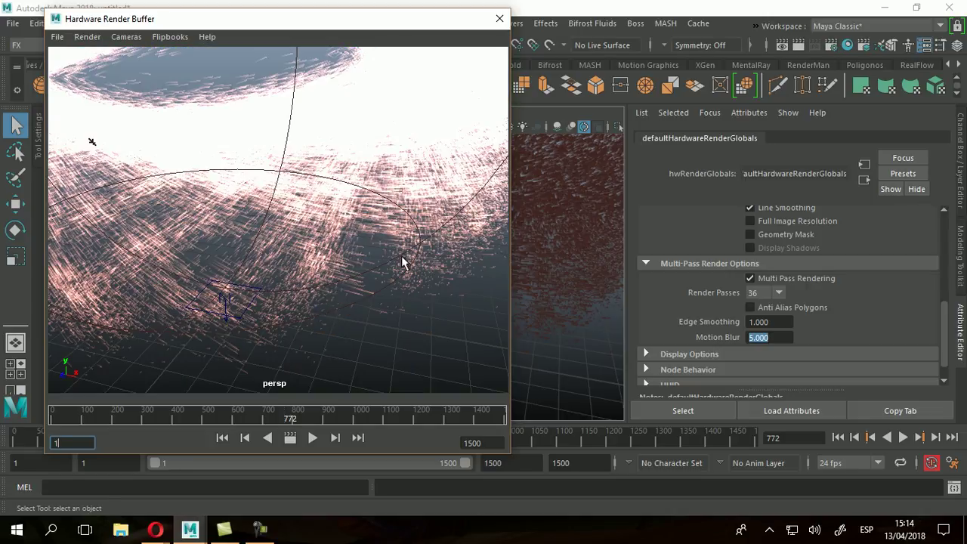
{"action": "left_click", "coordinate": [290, 439]}
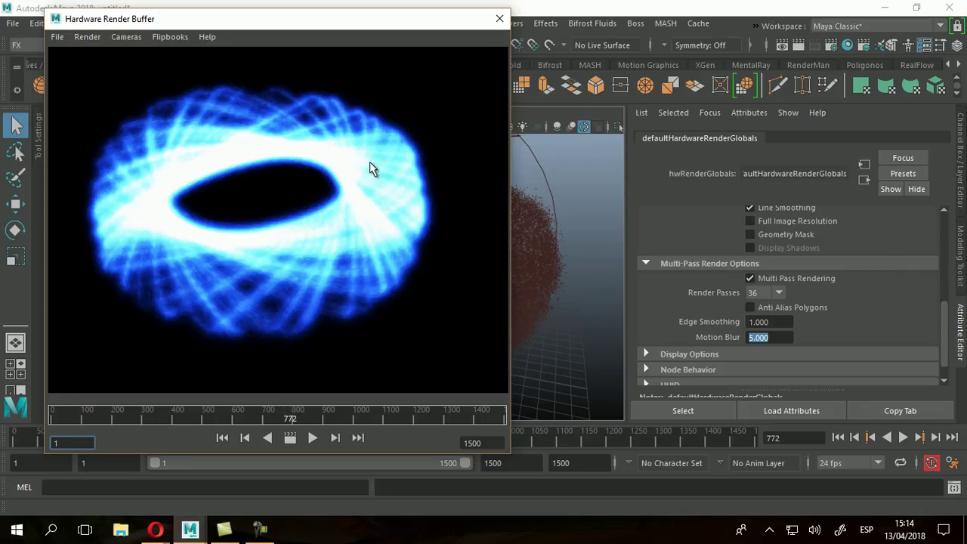
Step: Make the nParticle color a less saturated blue, deselect the particles and test-render the whole swirl
{"action": "left_click", "coordinate": [537, 252]}
{"action": "mouse_move", "coordinate": [942, 280]}
{"action": "left_mouse_down"}
{"action": "mouse_move", "coordinate": [942, 224]}
{"action": "mouse_move", "coordinate": [940, 319]}
{"action": "left_mouse_up"}
{"action": "left_click", "coordinate": [743, 284]}
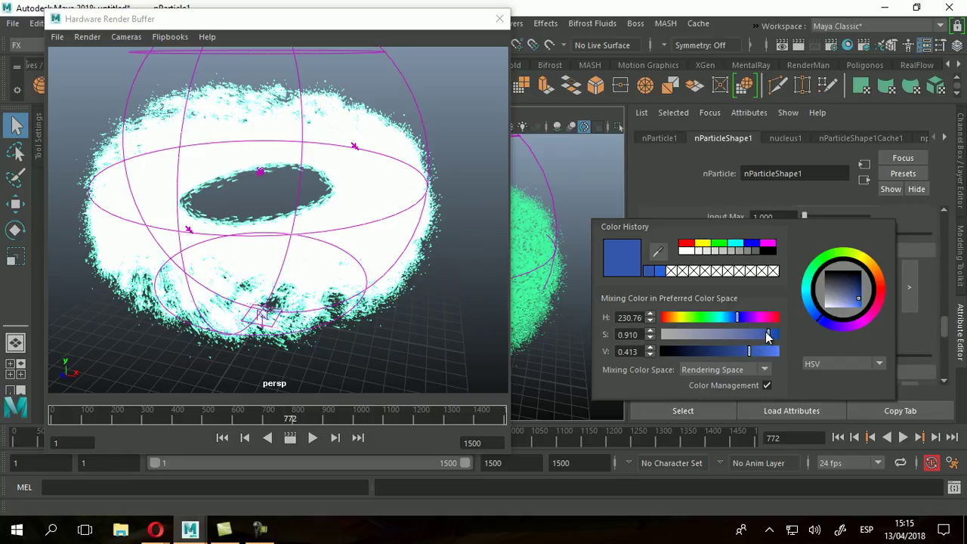
{"action": "left_click_drag", "start_coordinate": [767, 336], "coordinate": [732, 357]}
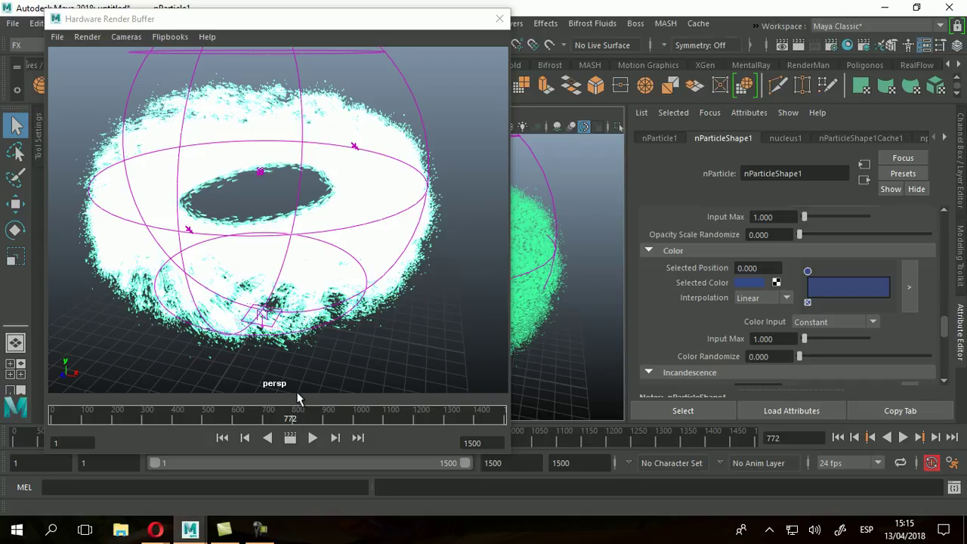
{"action": "left_click", "coordinate": [290, 438]}
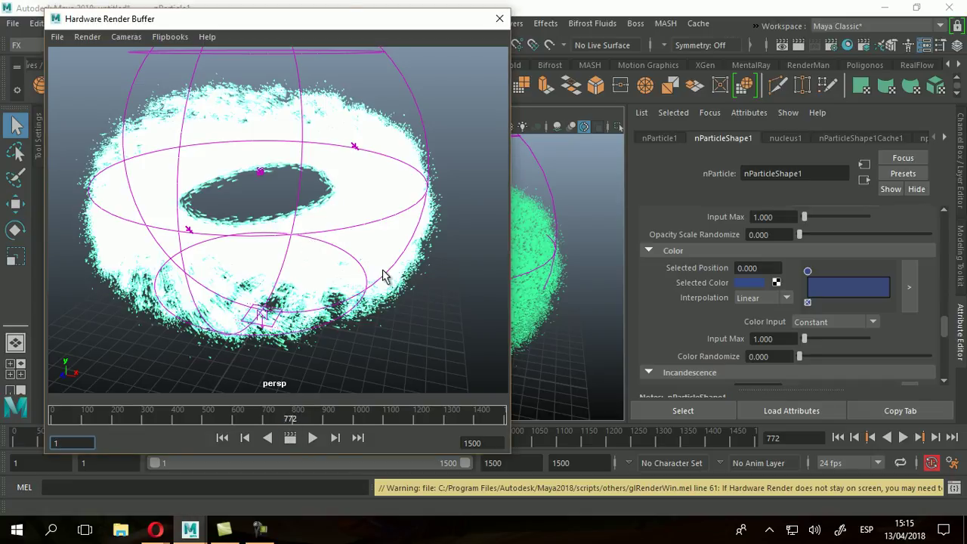
{"action": "left_click", "coordinate": [581, 321]}
{"action": "left_click", "coordinate": [290, 437]}
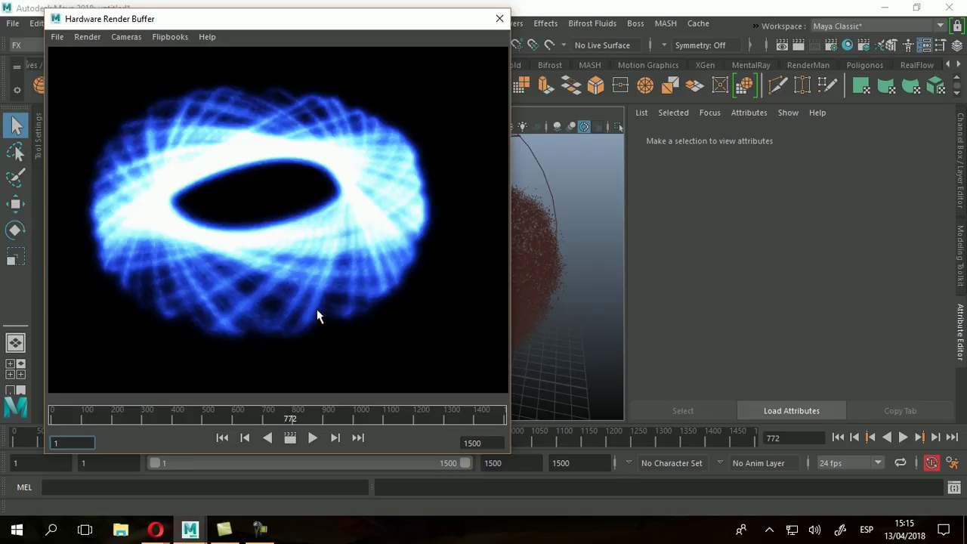
Step: Close and reopen the Hardware Render Buffer, and test-render a close-up of the swirl's lower edge with nothing selected
{"action": "left_click", "coordinate": [500, 18]}
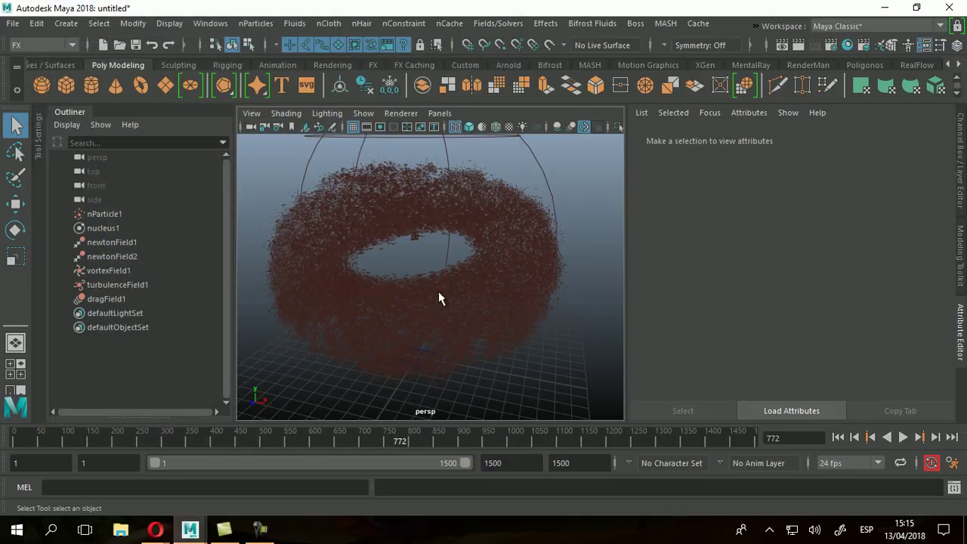
{"action": "left_click", "coordinate": [210, 23]}
{"action": "mouse_move", "coordinate": [246, 118]}
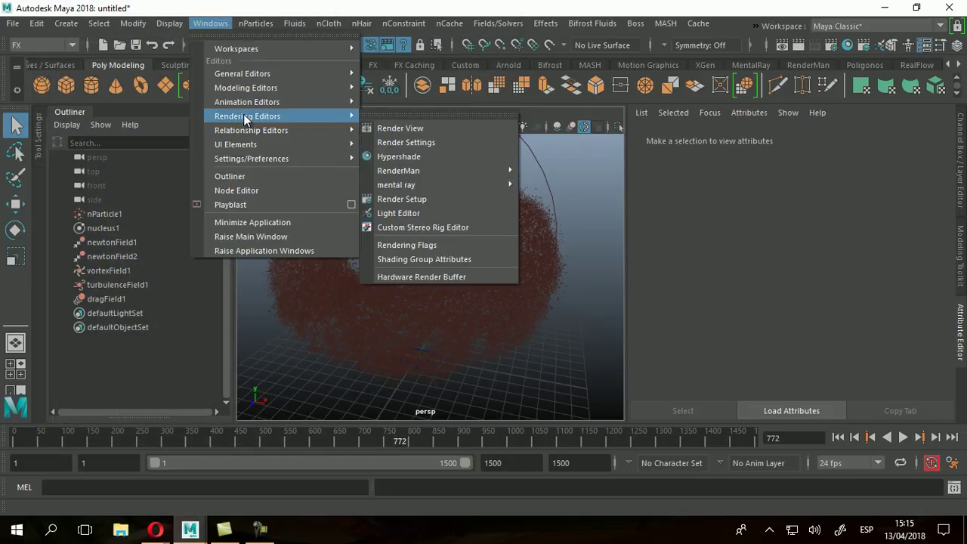
{"action": "left_click", "coordinate": [442, 277]}
{"action": "right_click_drag", "start_coordinate": [324, 250], "coordinate": [371, 270], "text": "alt"}
{"action": "middle_click_drag", "start_coordinate": [371, 269], "coordinate": [350, 213], "text": "alt"}
{"action": "right_click_drag", "start_coordinate": [332, 244], "coordinate": [365, 267], "text": "alt"}
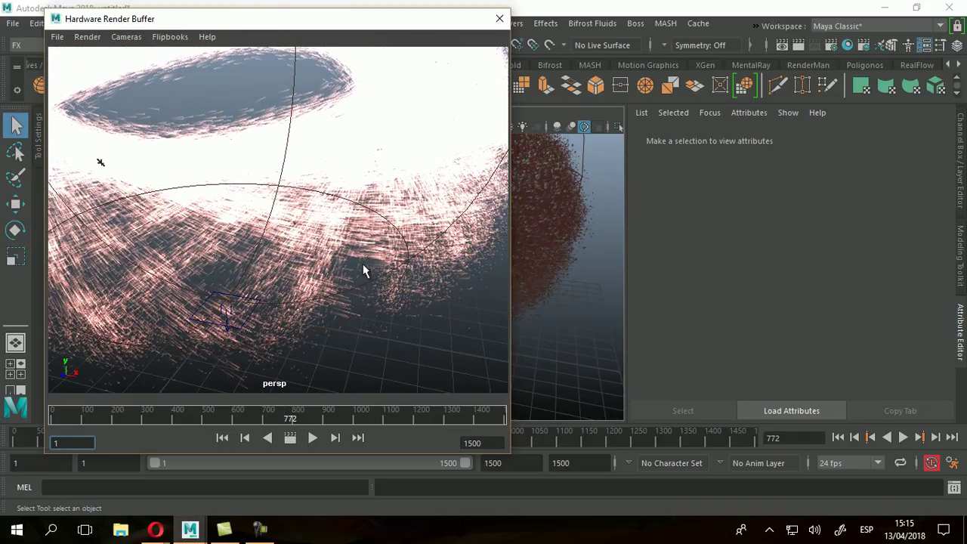
{"action": "left_click", "coordinate": [576, 382]}
{"action": "left_click", "coordinate": [290, 436]}
{"action": "left_click", "coordinate": [291, 439]}
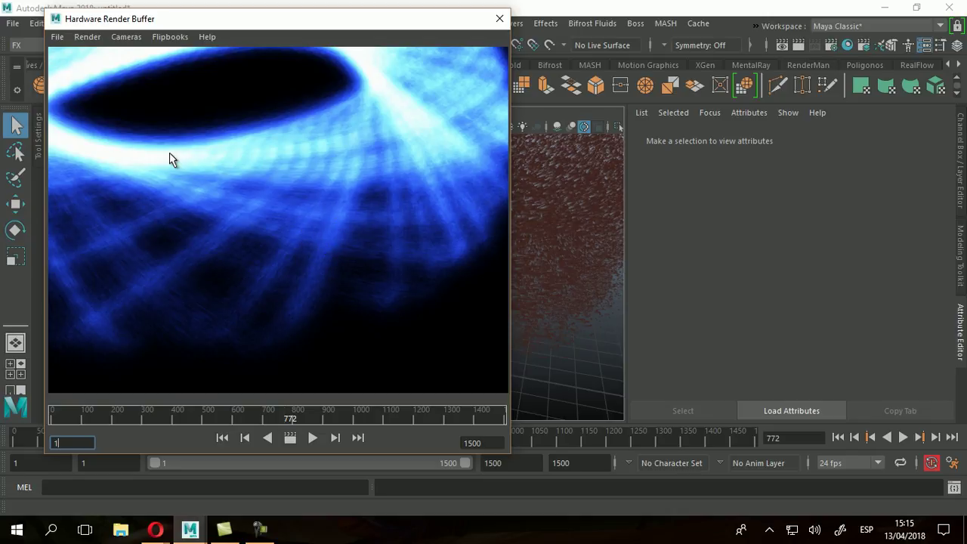
Step: Reduce Render Passes to 16 in the hardware render attributes and test-render the lower edge at two zoom levels
{"action": "left_click", "coordinate": [85, 38]}
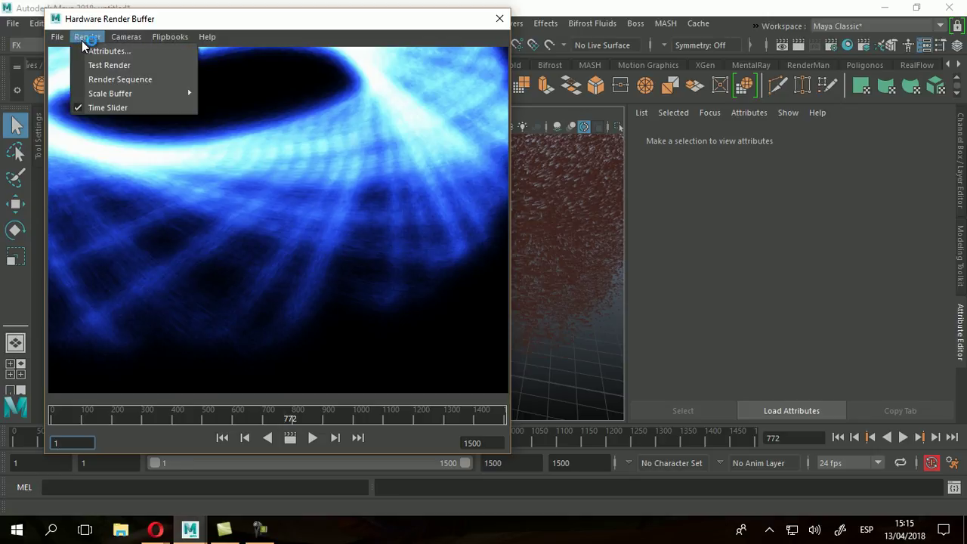
{"action": "left_click", "coordinate": [99, 51]}
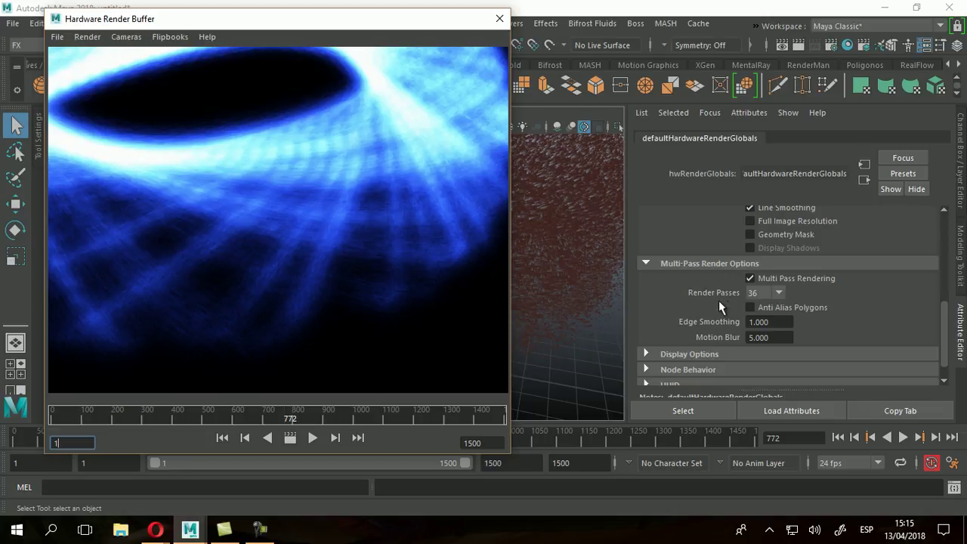
{"action": "left_click", "coordinate": [780, 293]}
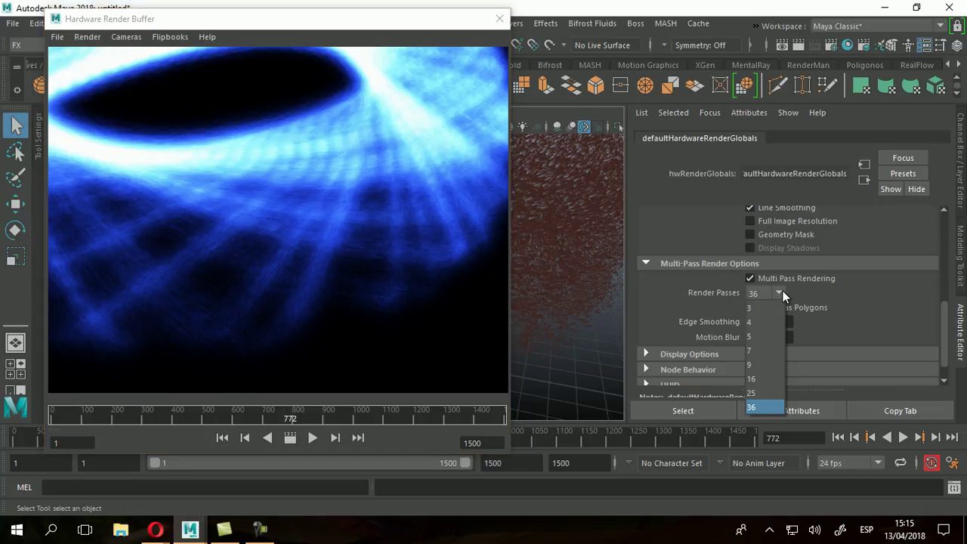
{"action": "left_click", "coordinate": [761, 378]}
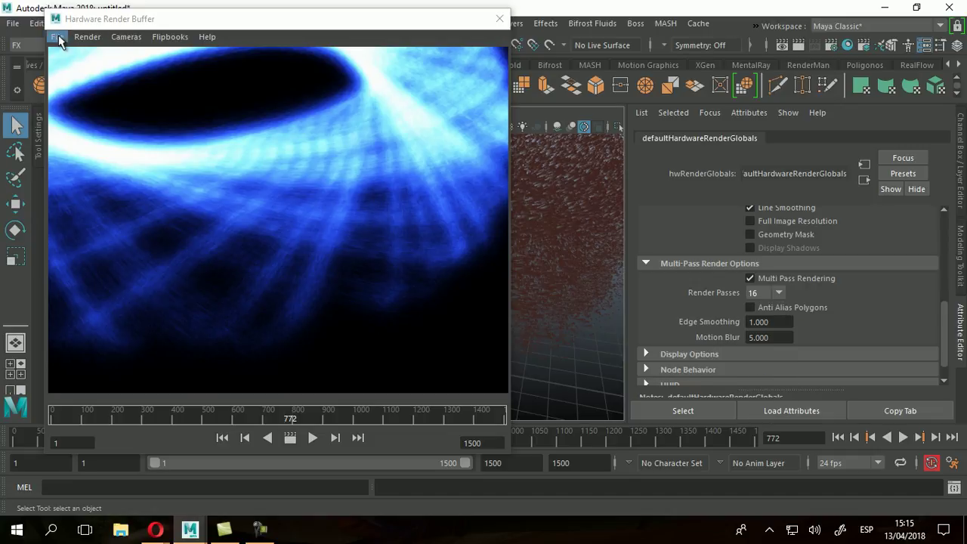
{"action": "left_click", "coordinate": [289, 436]}
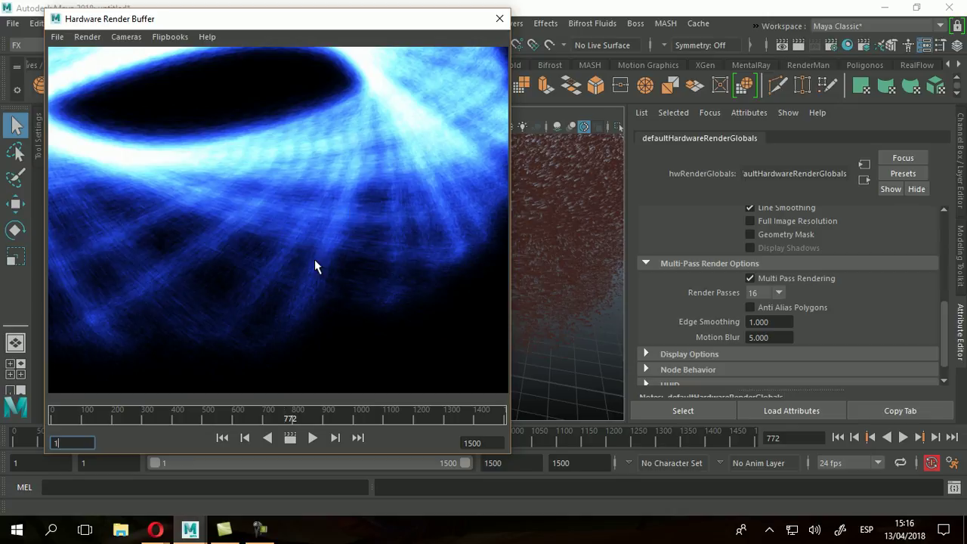
{"action": "right_click_drag", "start_coordinate": [281, 247], "coordinate": [343, 268], "text": "alt"}
{"action": "middle_click_drag", "start_coordinate": [344, 267], "coordinate": [356, 232], "text": "alt"}
{"action": "left_click", "coordinate": [289, 437]}
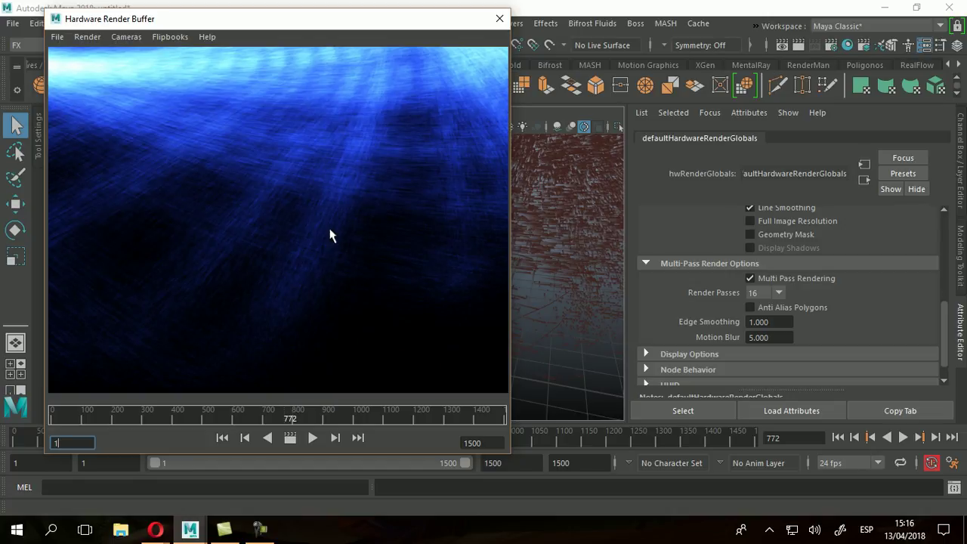
Step: Set Render Passes back to 36 in the multi-pass render options
{"action": "left_click", "coordinate": [779, 293]}
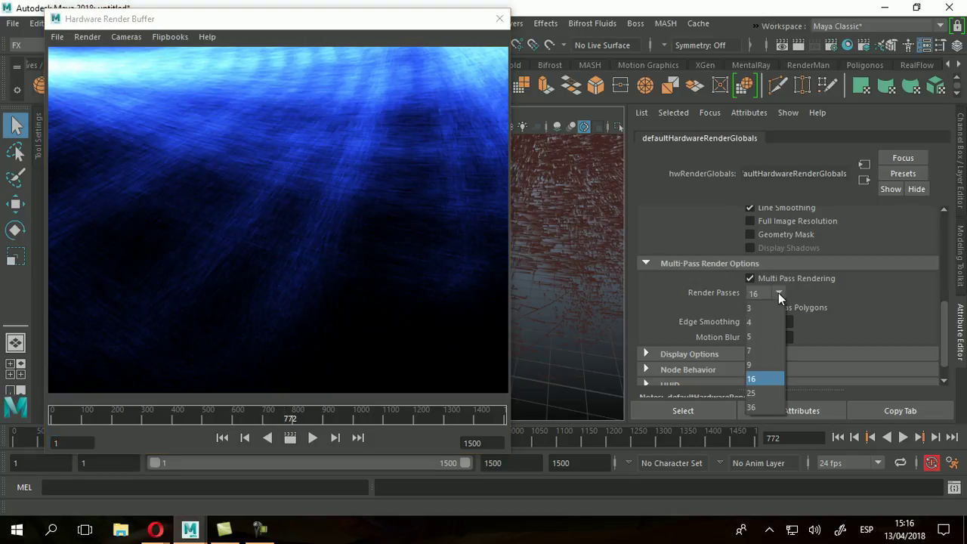
{"action": "left_click", "coordinate": [752, 408]}
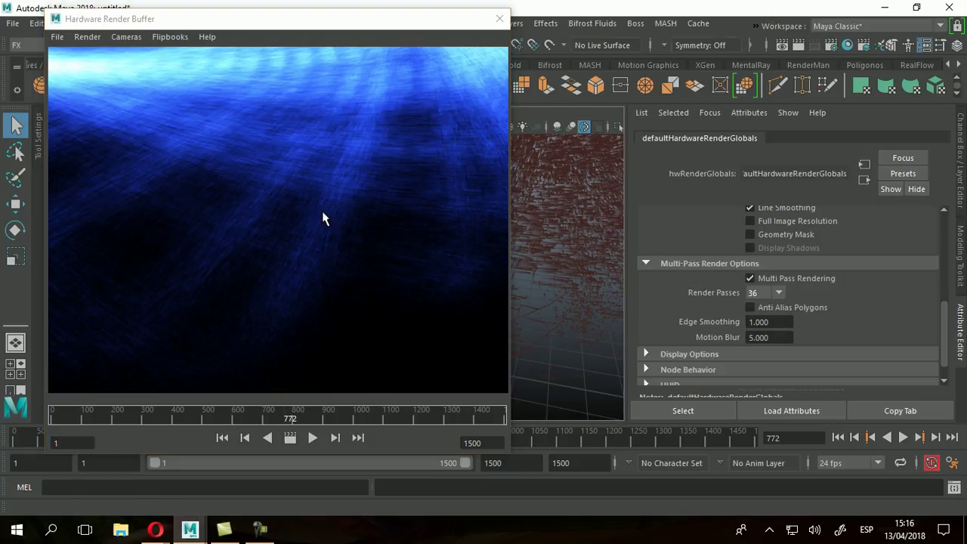
Step: Test-render the swirl close-up with the current settings, reduce Render Passes to 16 and test-render it again
{"action": "left_click", "coordinate": [290, 438]}
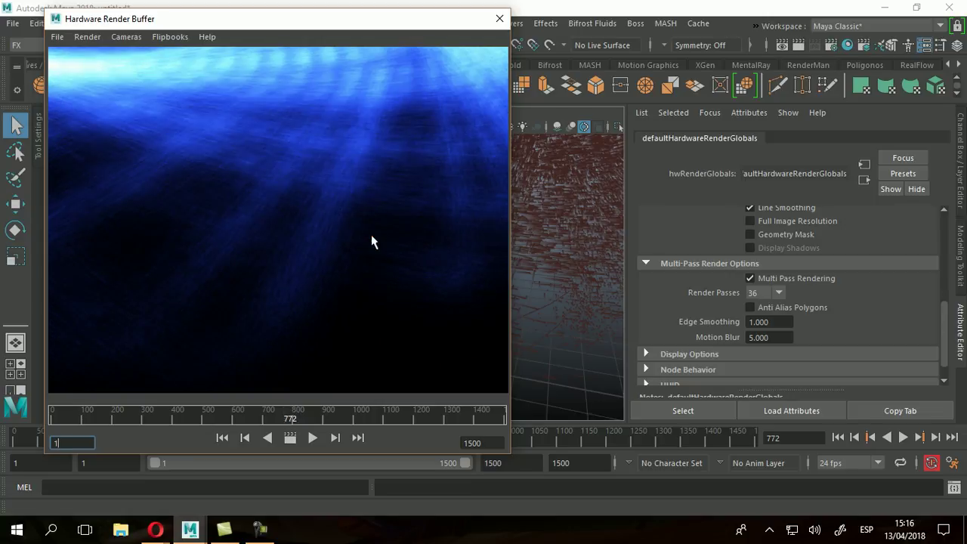
{"action": "left_click", "coordinate": [777, 292]}
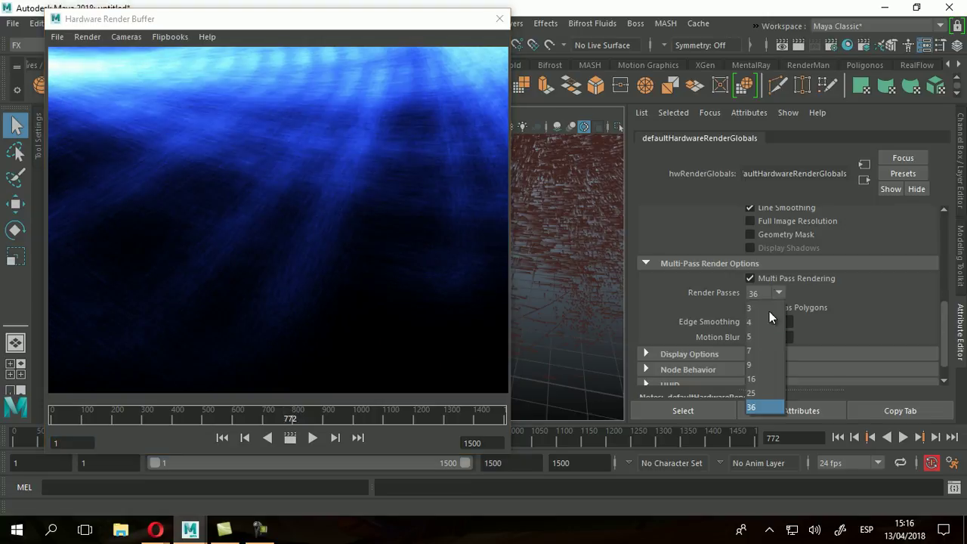
{"action": "left_click", "coordinate": [751, 378]}
{"action": "left_click", "coordinate": [288, 439]}
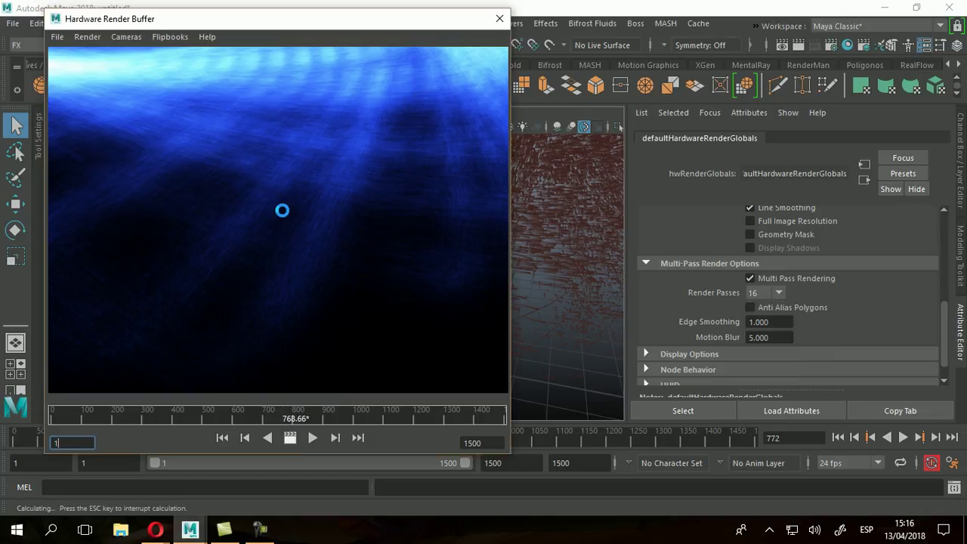
Step: Set the hardware render's output resolution to HD_1080 (1920 x 1080), with the whole swirl framed in the render buffer
{"action": "right_click_drag", "start_coordinate": [426, 179], "coordinate": [386, 231], "text": "alt"}
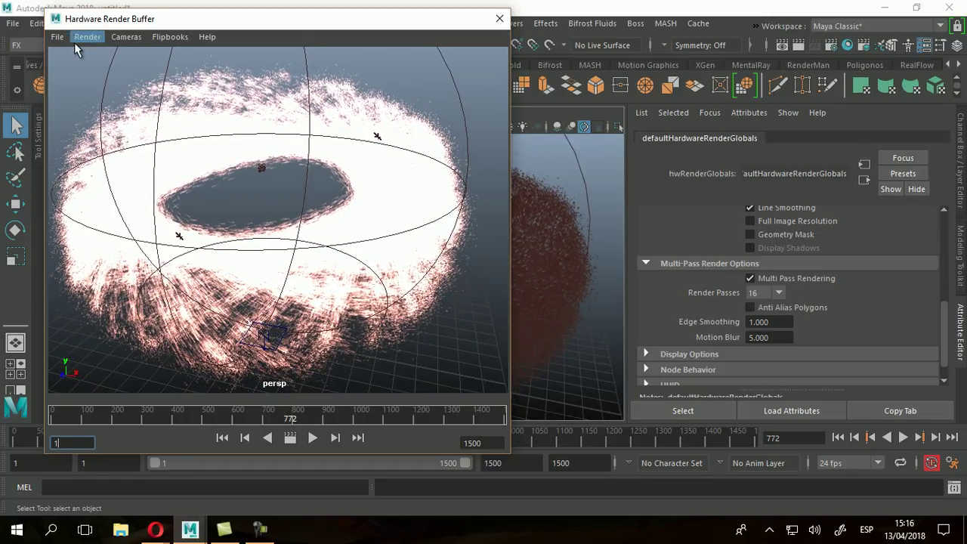
{"action": "middle_click_drag", "start_coordinate": [324, 192], "coordinate": [337, 188], "text": "alt"}
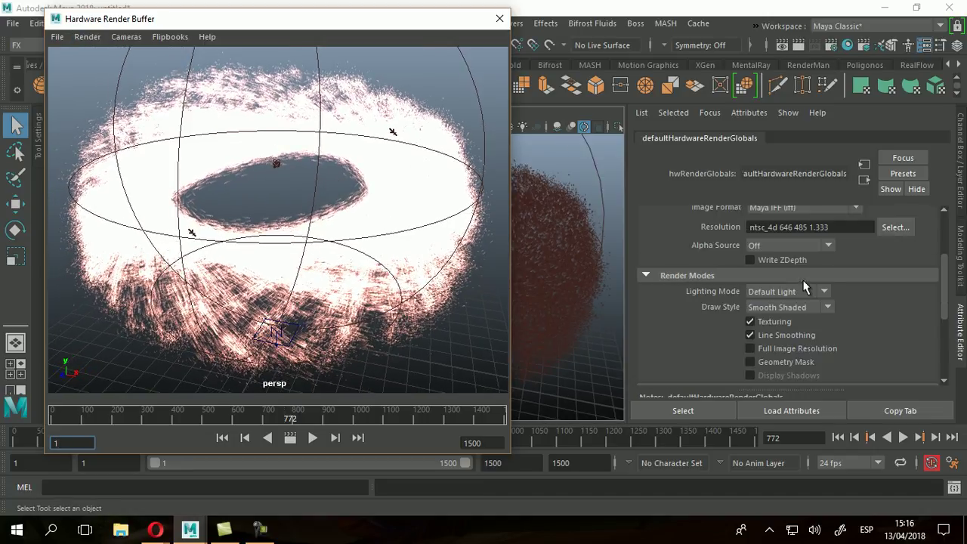
{"action": "scroll", "coordinate": [805, 276], "scroll_direction": "up", "scroll_amount": 5}
{"action": "left_click", "coordinate": [89, 38]}
{"action": "left_click", "coordinate": [98, 50]}
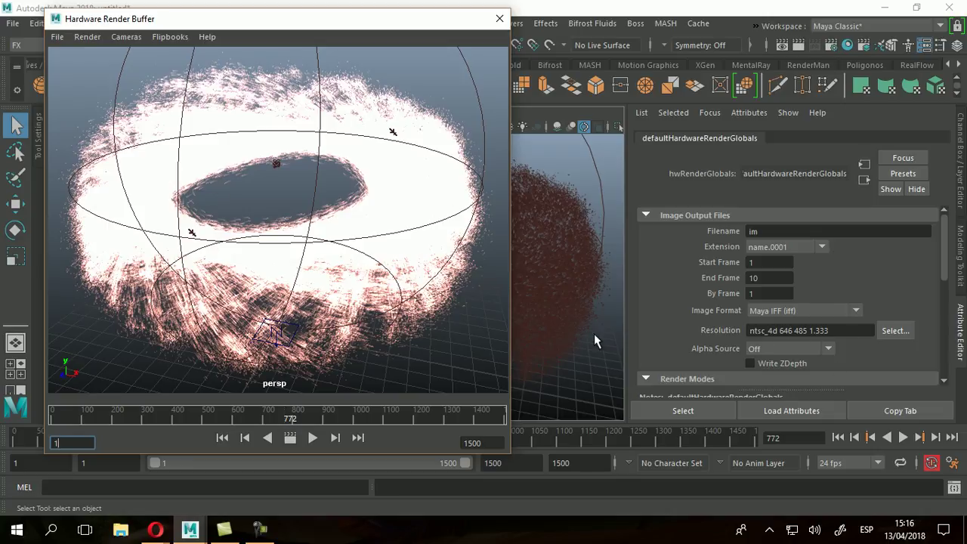
{"action": "left_click", "coordinate": [895, 331]}
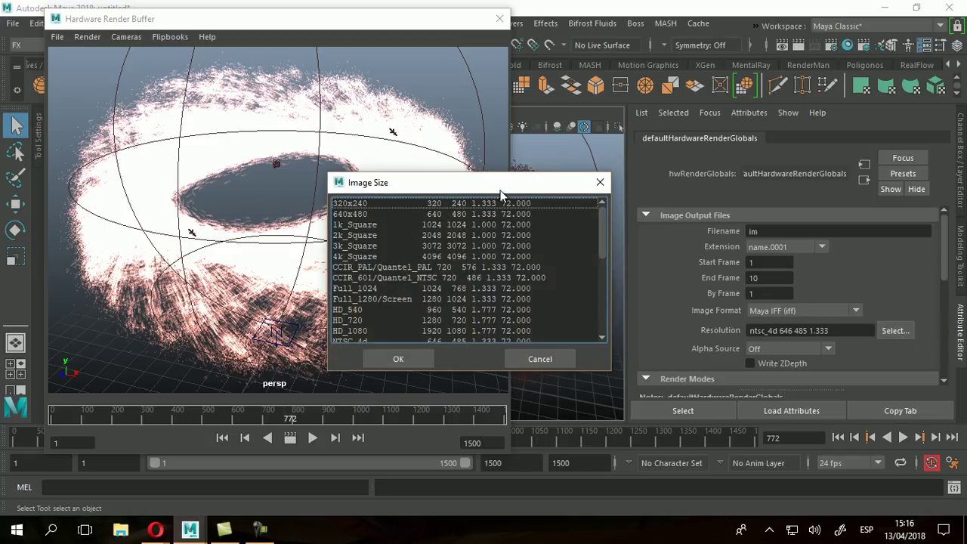
{"action": "left_click_drag", "start_coordinate": [502, 193], "coordinate": [548, 130]}
{"action": "left_click_drag", "start_coordinate": [648, 155], "coordinate": [647, 173]}
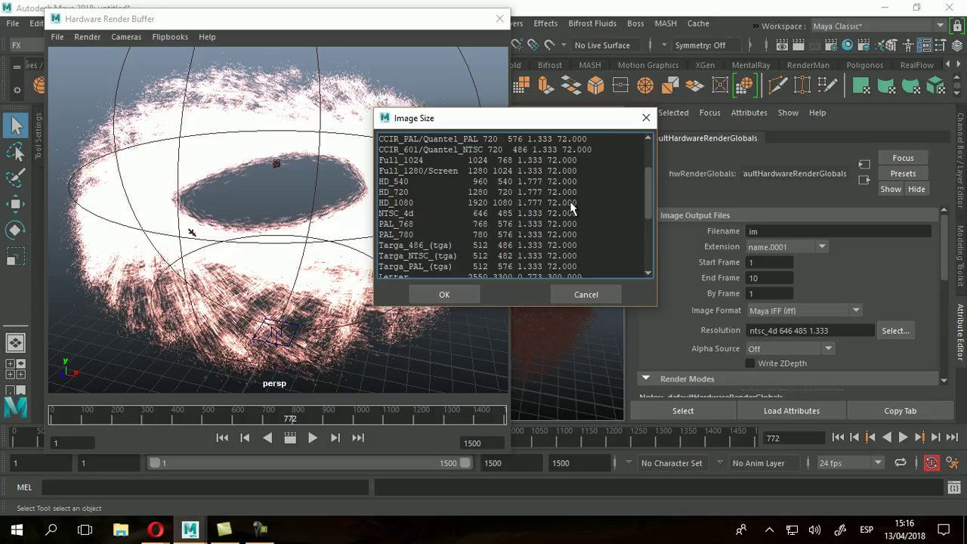
{"action": "left_click", "coordinate": [390, 202]}
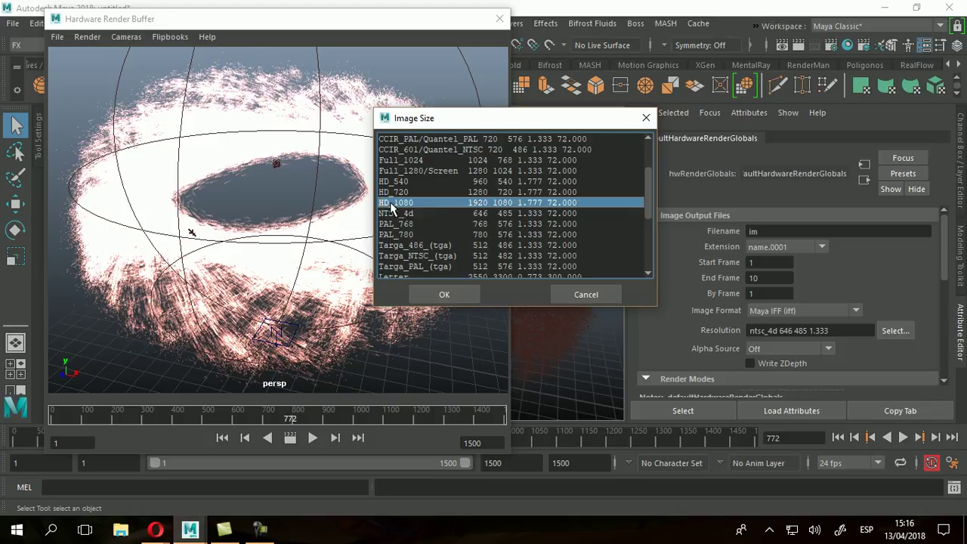
{"action": "left_click", "coordinate": [447, 295]}
{"action": "right_click_drag", "start_coordinate": [514, 272], "coordinate": [468, 264], "text": "alt"}
{"action": "middle_click_drag", "start_coordinate": [469, 263], "coordinate": [465, 242], "text": "alt"}
{"action": "mouse_move", "coordinate": [466, 242]}
{"action": "right_mouse_down", "text": "alt"}
{"action": "mouse_move", "coordinate": [497, 244]}
{"action": "mouse_move", "coordinate": [482, 245]}
{"action": "right_mouse_up", "text": "alt"}
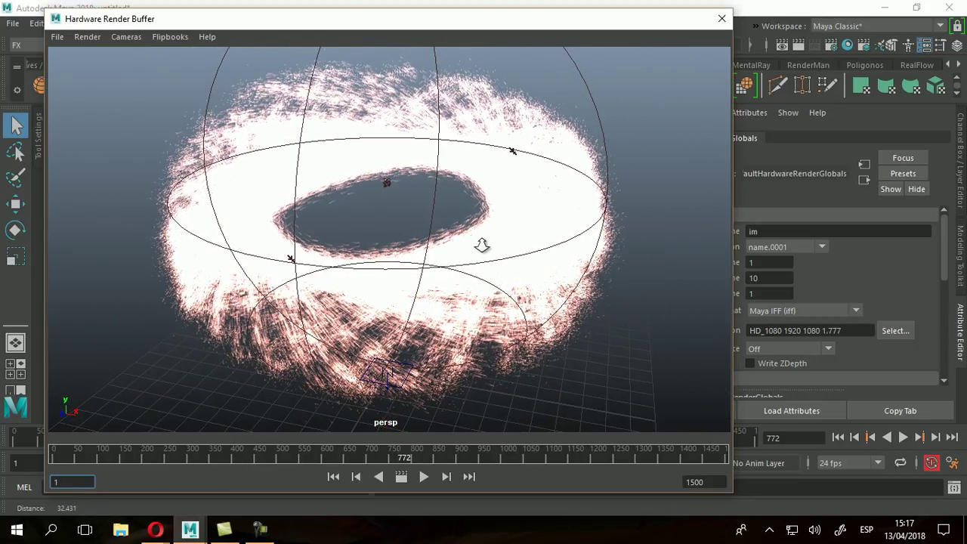
Step: Scrub the animation back to frame 78 and set the output image sequence's End Frame to 1500
{"action": "left_click_drag", "start_coordinate": [310, 452], "coordinate": [89, 452]}
{"action": "left_click", "coordinate": [856, 250]}
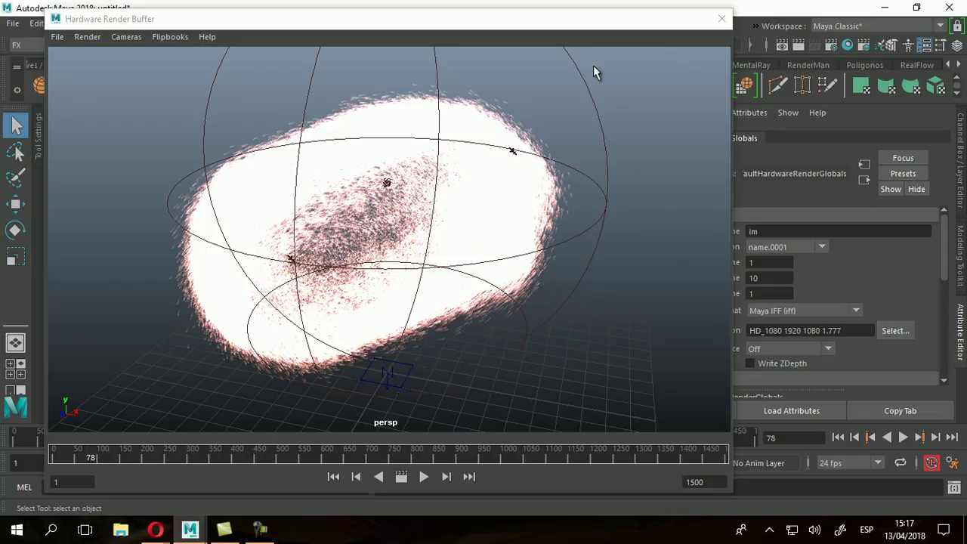
{"action": "left_click_drag", "start_coordinate": [553, 28], "coordinate": [514, 25]}
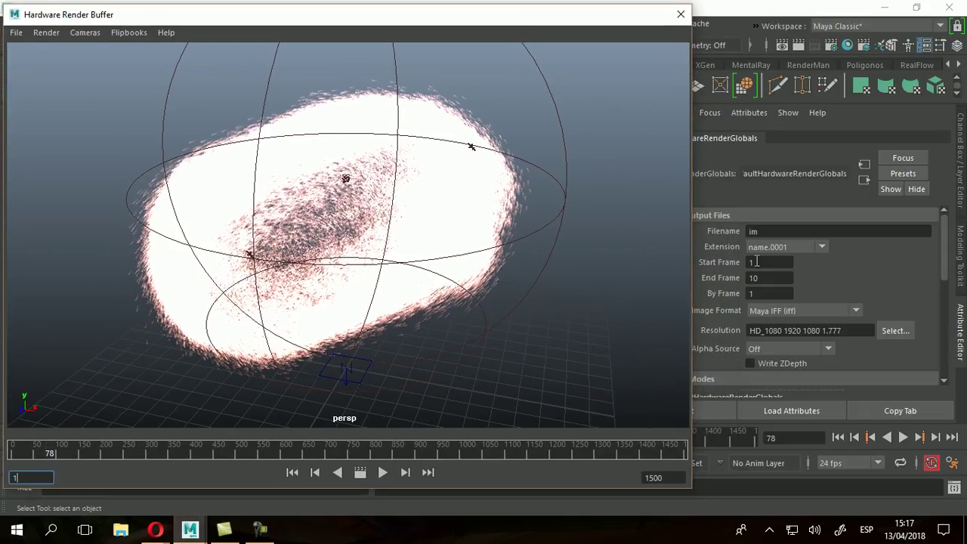
{"action": "left_click", "coordinate": [764, 278]}
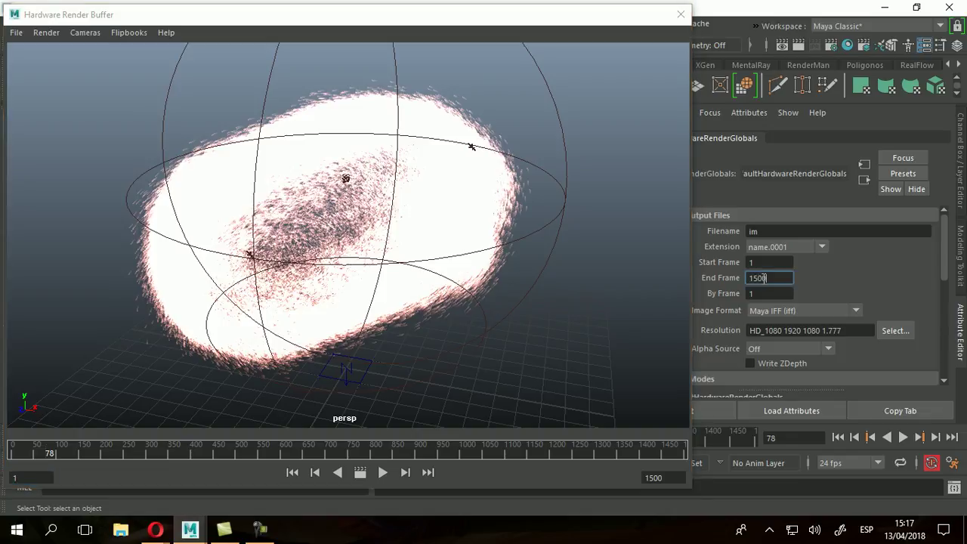
Step: Check the multi-pass render options and set the output image filename to ParticulasRender
{"action": "left_click_drag", "start_coordinate": [944, 243], "coordinate": [940, 333]}
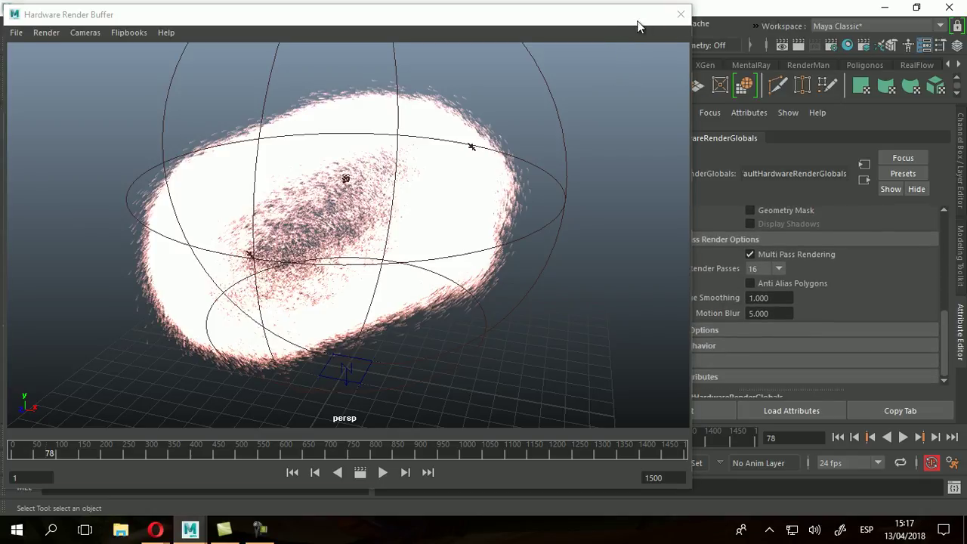
{"action": "left_click_drag", "start_coordinate": [638, 22], "coordinate": [576, 21]}
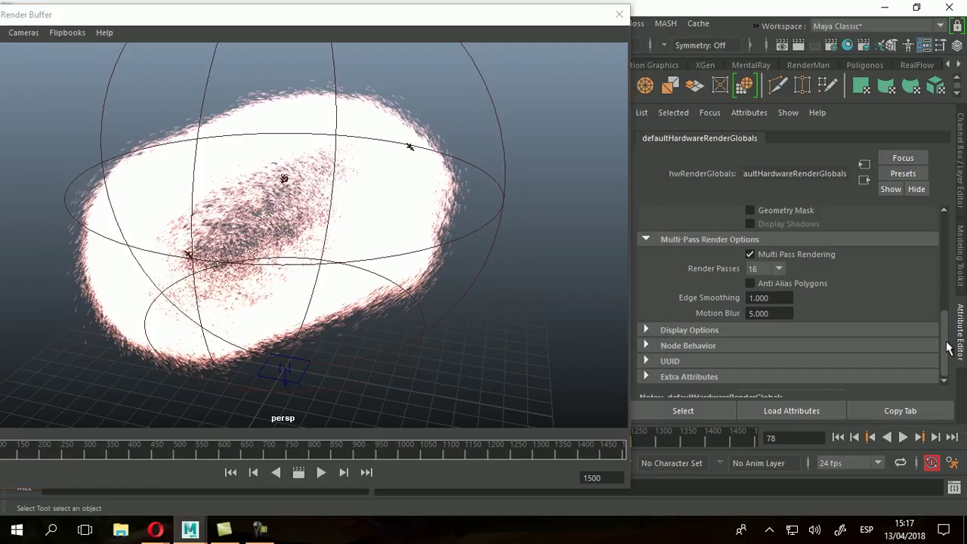
{"action": "left_click_drag", "start_coordinate": [946, 330], "coordinate": [943, 225]}
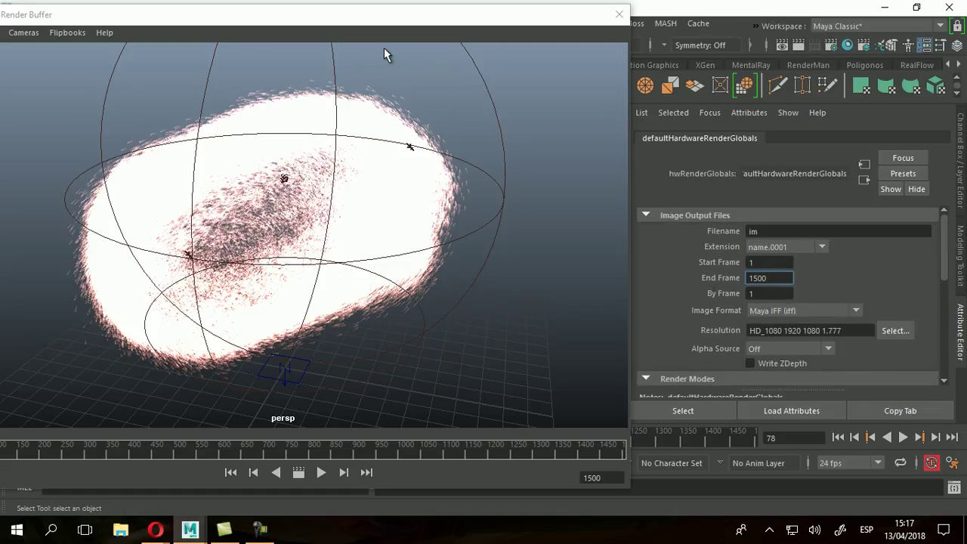
{"action": "double_click", "coordinate": [761, 232]}
{"action": "type", "text": "Particulas "}
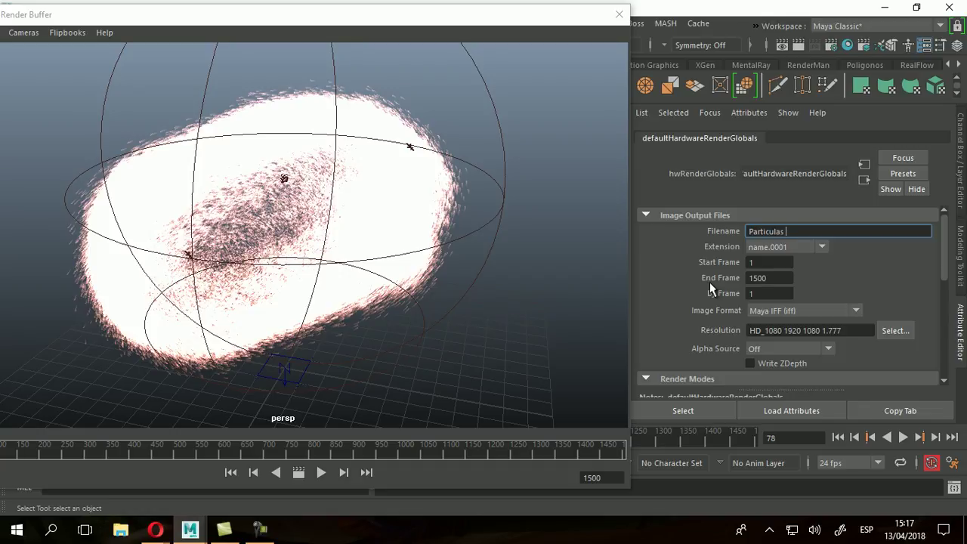
{"action": "type", "text": "Render"}
Step: Render the full image sequence from the Hardware Render Buffer
{"action": "left_click_drag", "start_coordinate": [340, 17], "coordinate": [413, 14]}
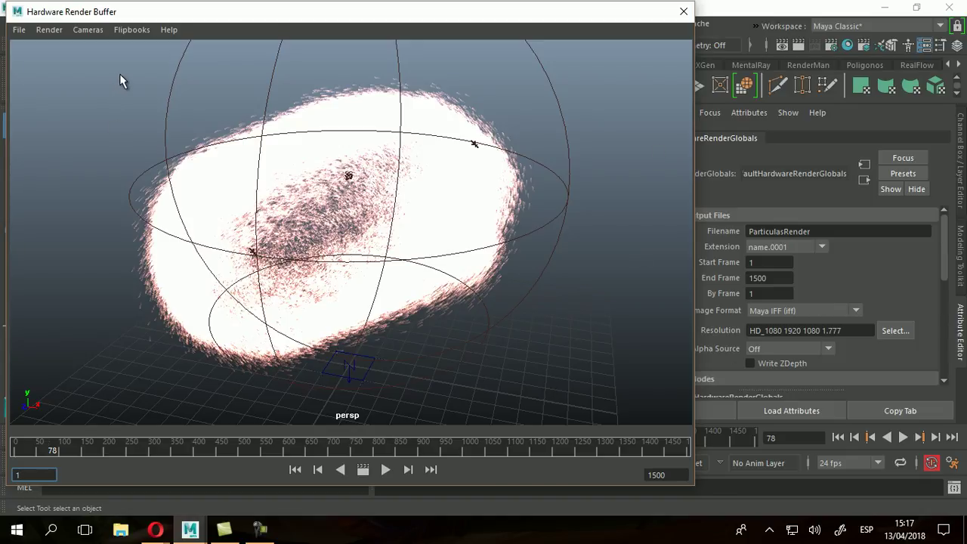
{"action": "left_click", "coordinate": [53, 30]}
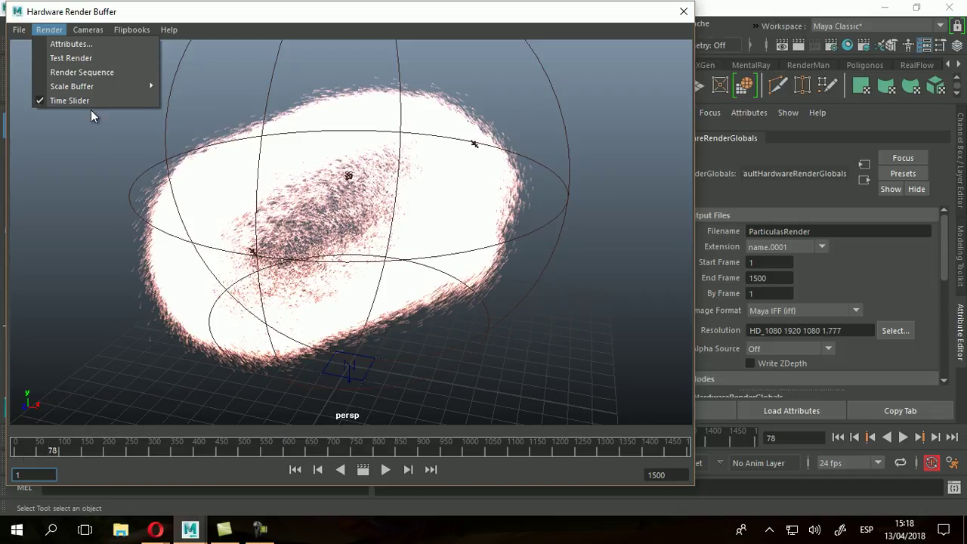
{"action": "left_click", "coordinate": [80, 72]}
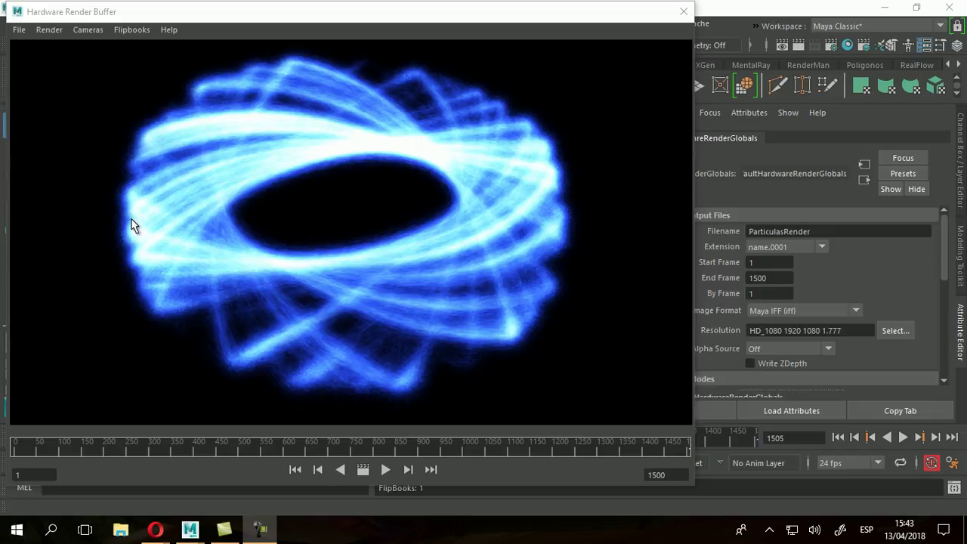
Step: Play back the rendered ParticulasRender.1-1500 flipbook in FCheck
{"action": "left_click", "coordinate": [122, 30]}
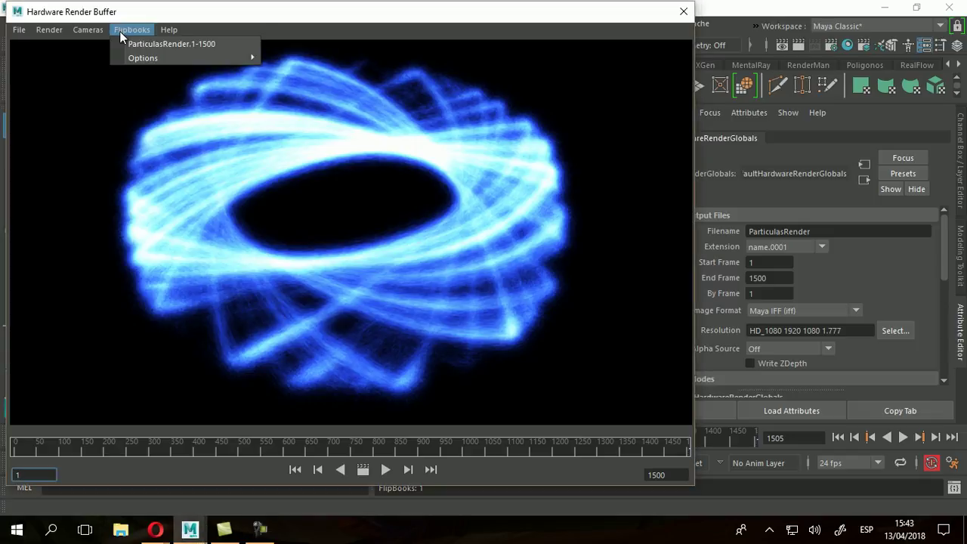
{"action": "left_click", "coordinate": [195, 47]}
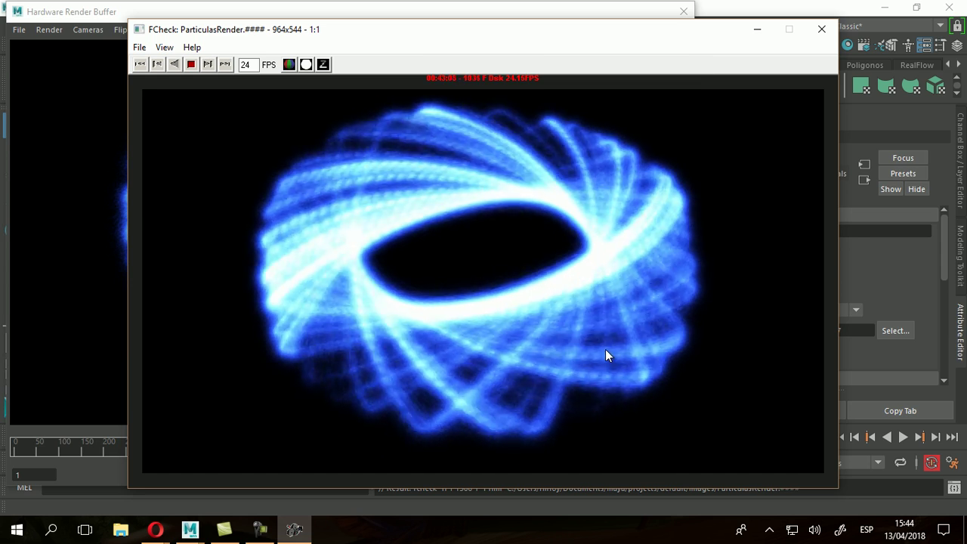
{"action": "left_click_drag", "start_coordinate": [505, 34], "coordinate": [410, 19]}
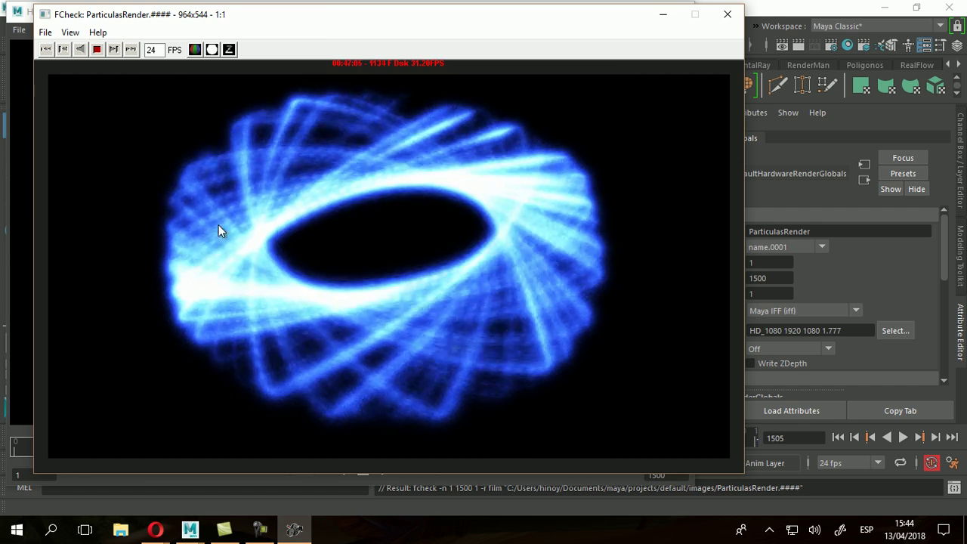